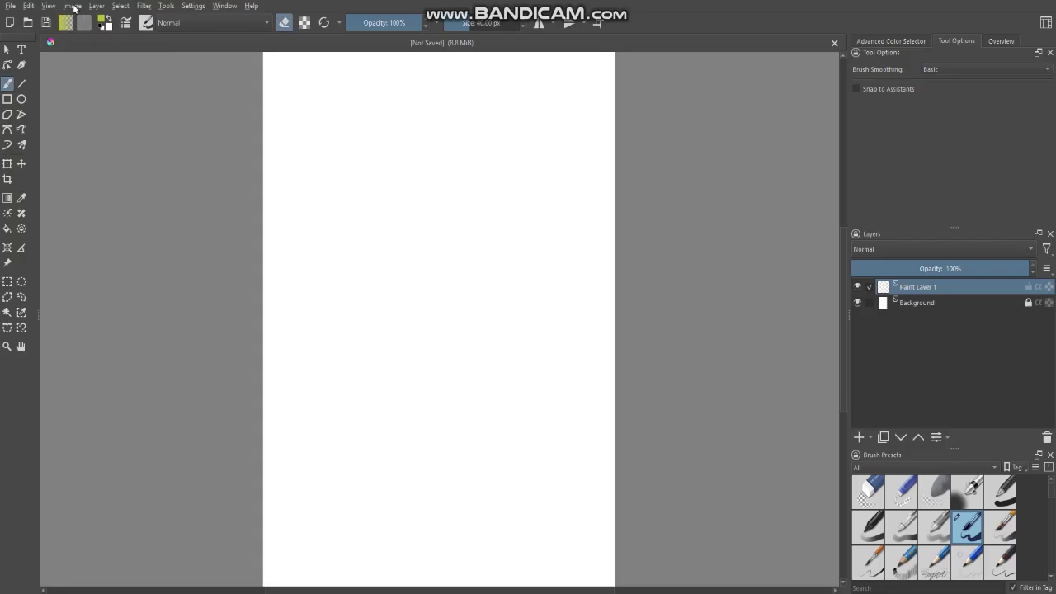
Rotate the whole blank image 90 degrees so the portrait canvas has a landscape orientation
click(252, 157)
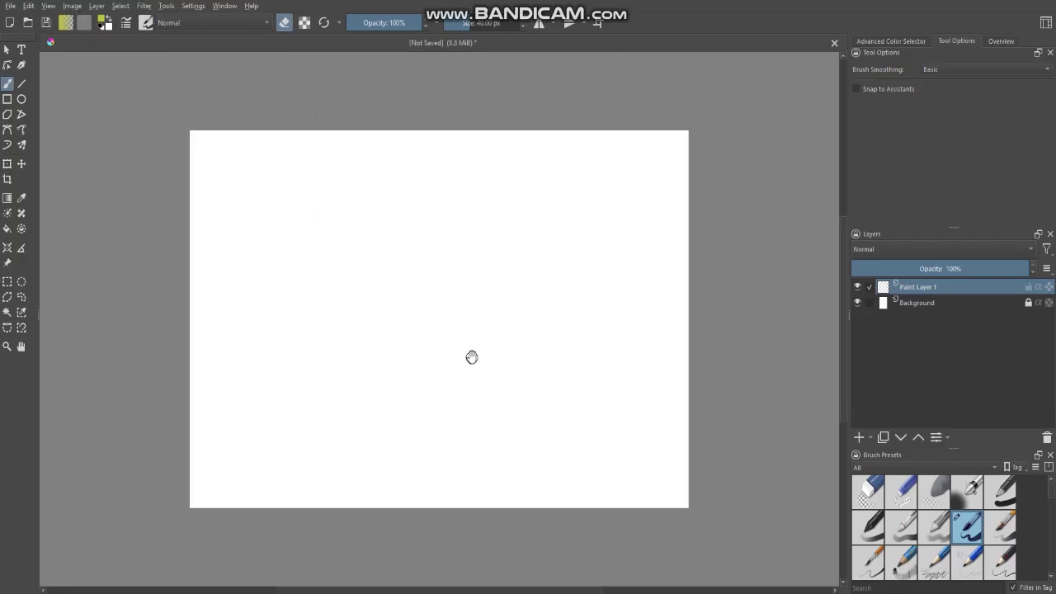
drag(449, 340, 455, 340)
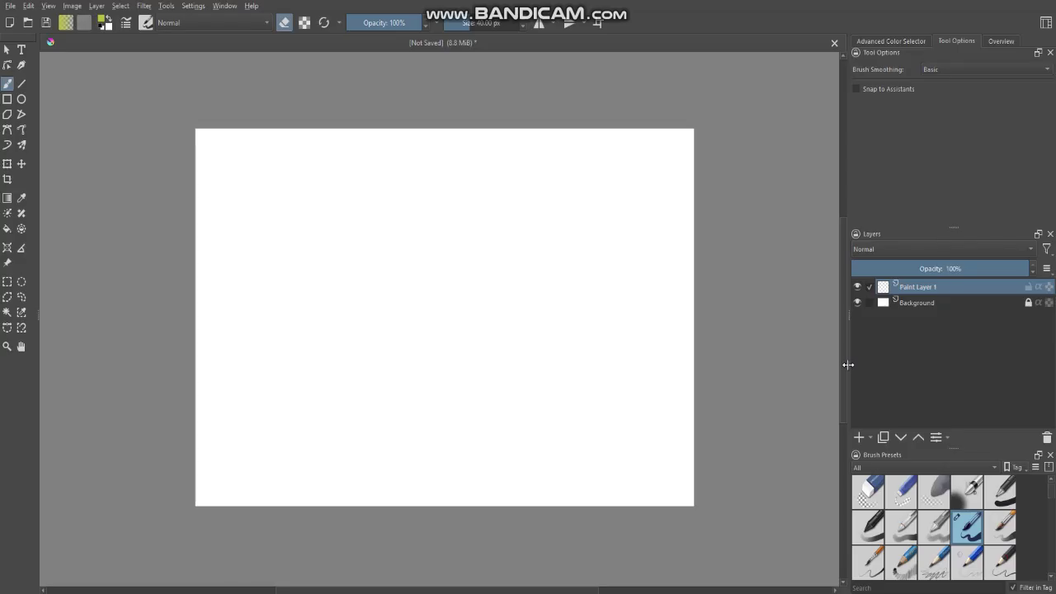
Fill Paint Layer 1 with the gray grainy pattern, using the pattern as fill source, black foreground and eraser mode off
click(7, 230)
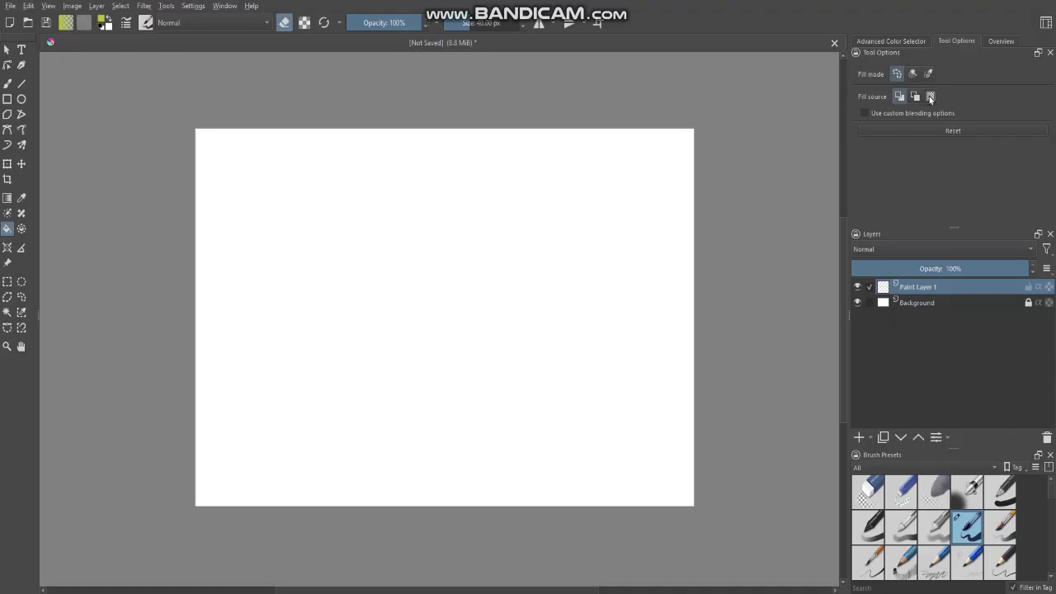
click(931, 98)
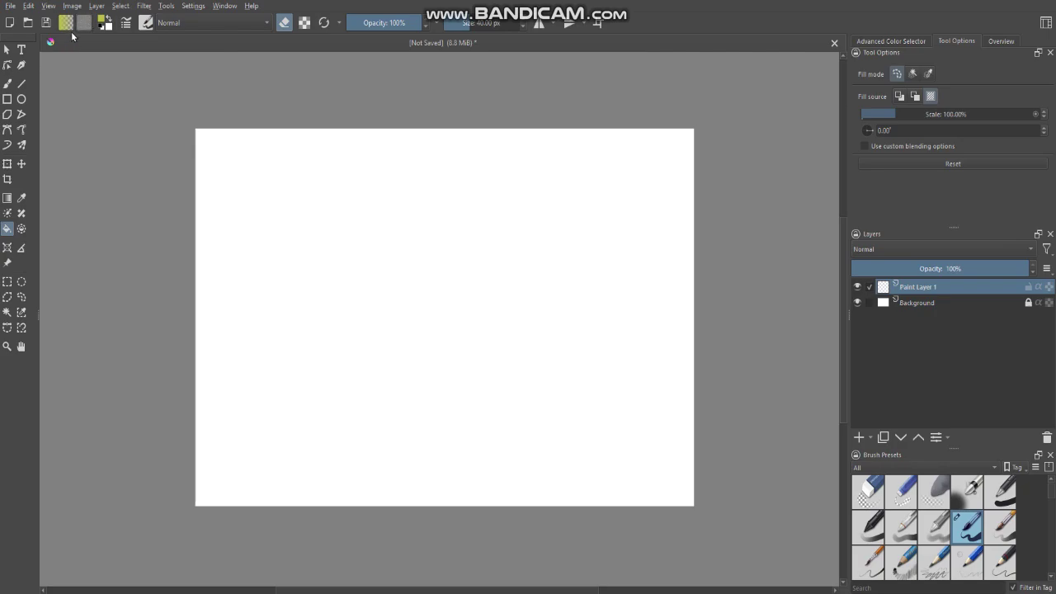
click(100, 28)
key(e)
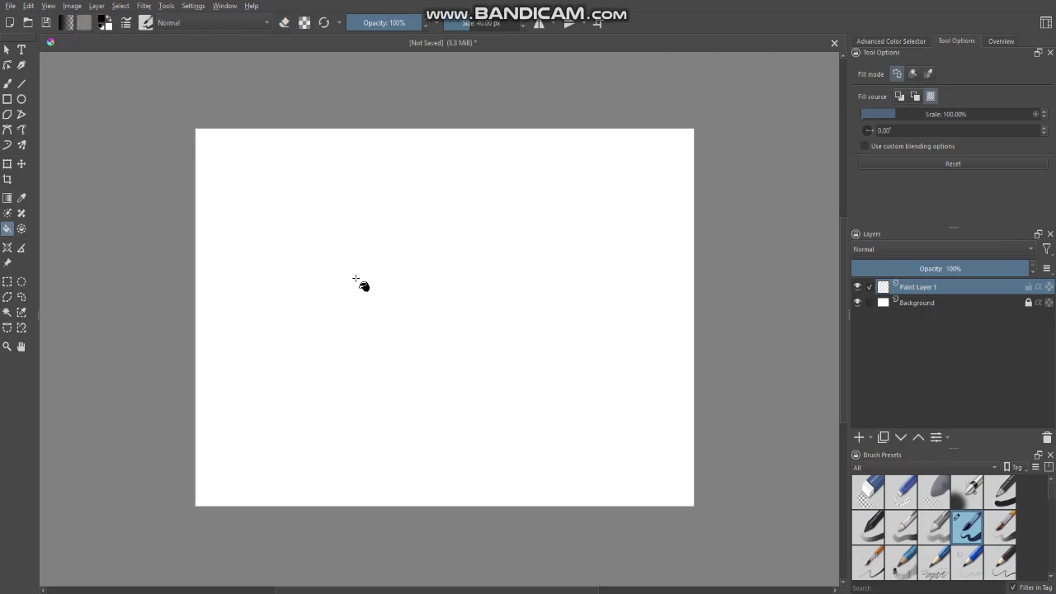
click(356, 279)
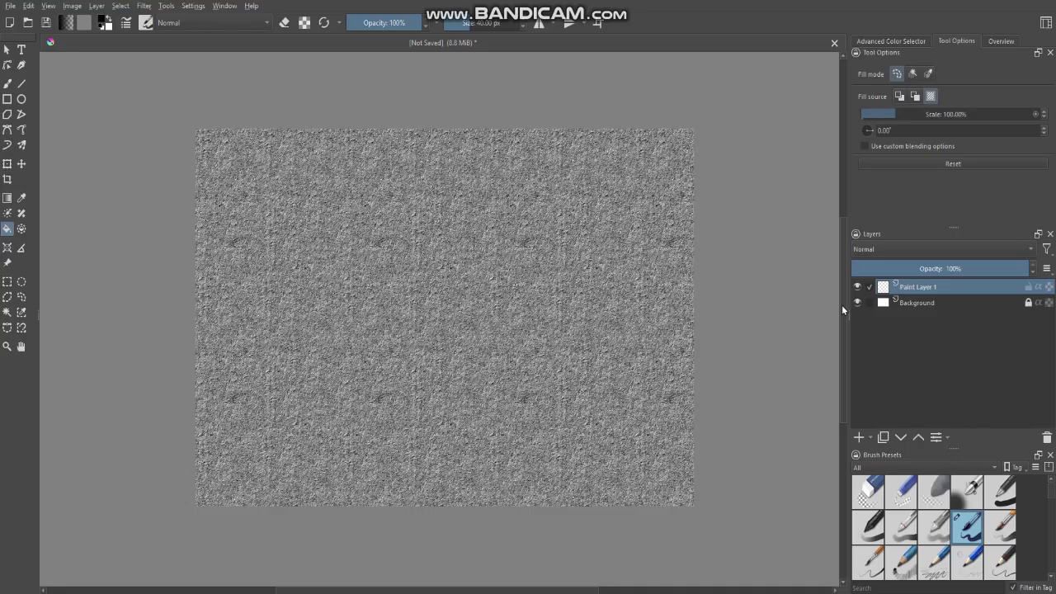
Add a new paint layer beneath the textured Paint Layer 1 and hide Paint Layer 1
click(859, 438)
drag(919, 288, 917, 309)
click(858, 287)
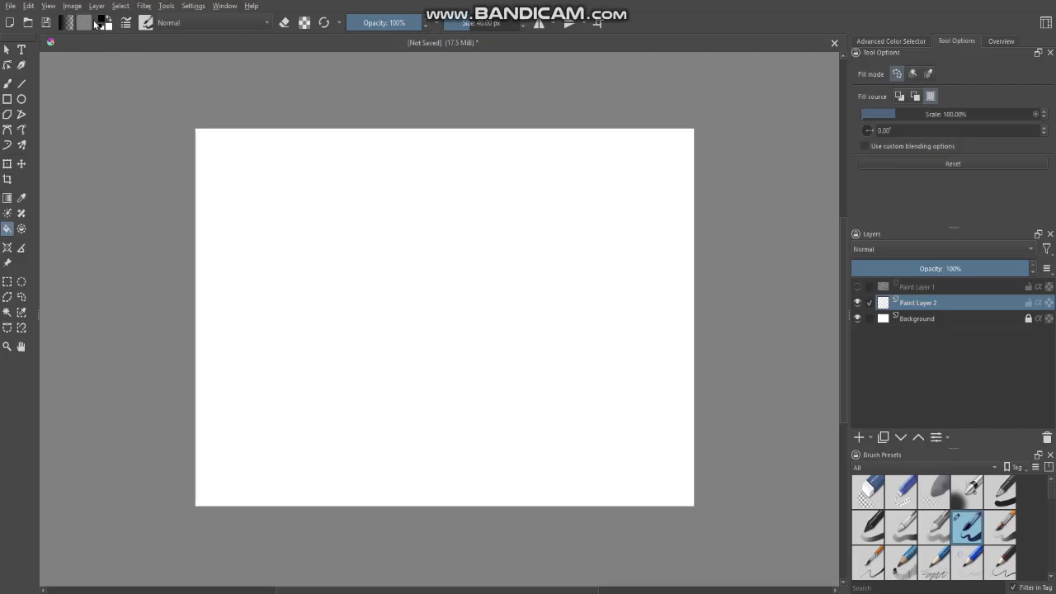
Fill Paint Layer 2 with a solid pale sandy yellow, using the foreground color as the fill source
click(895, 42)
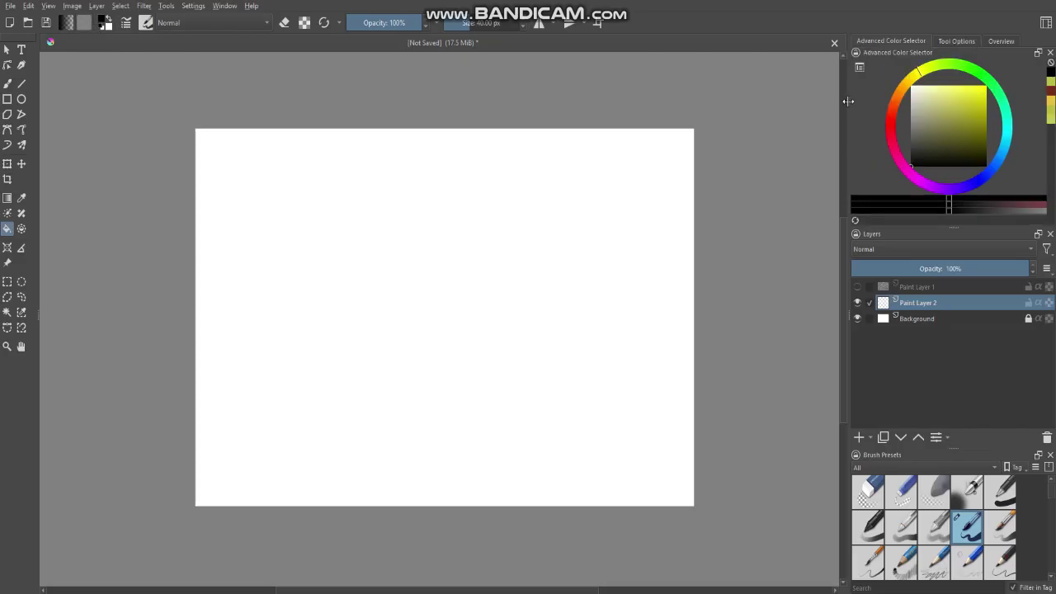
click(912, 79)
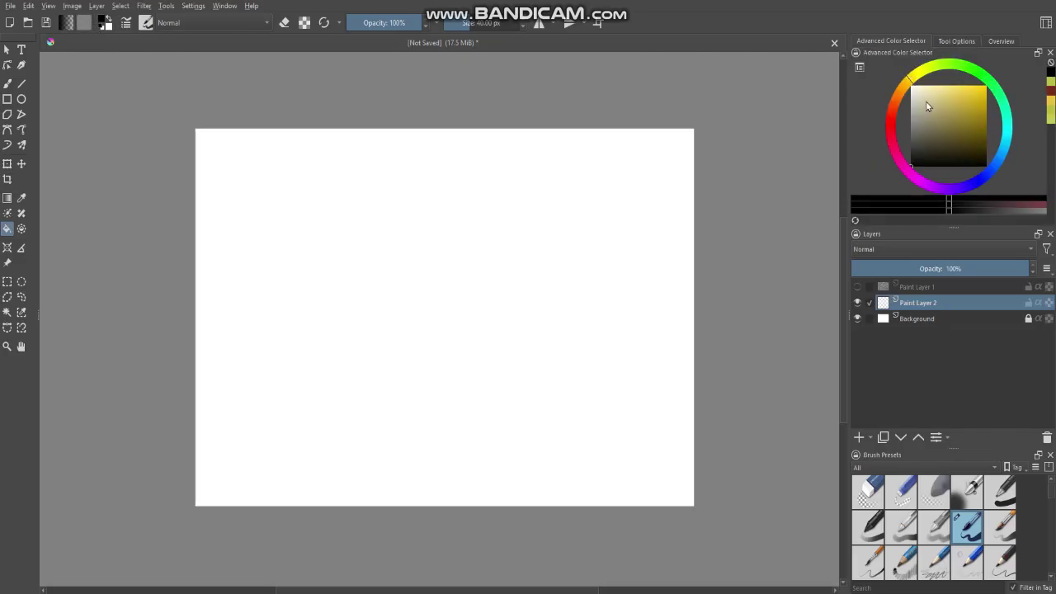
click(935, 88)
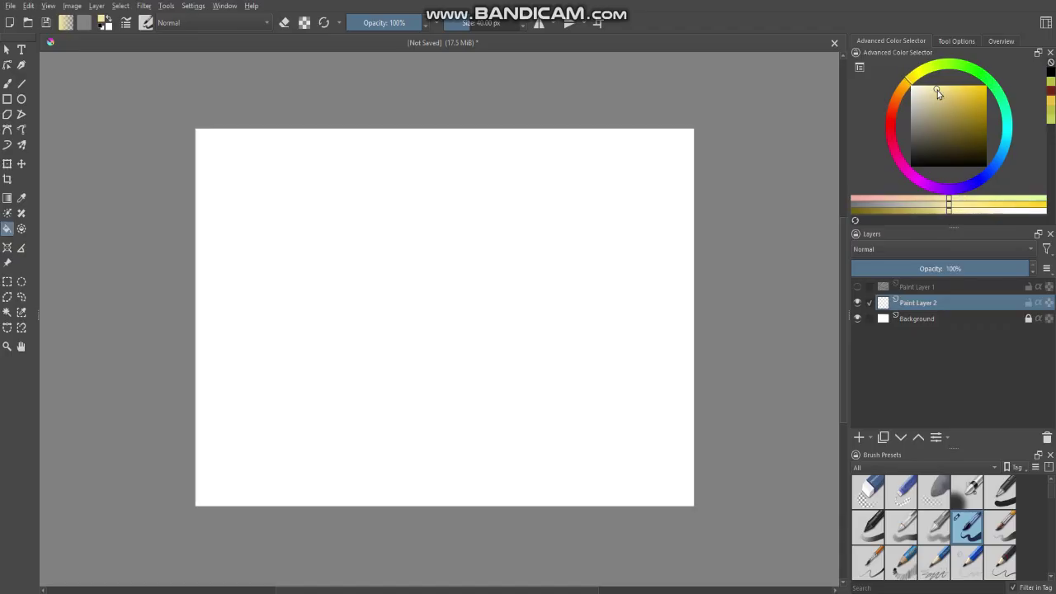
drag(937, 89, 930, 95)
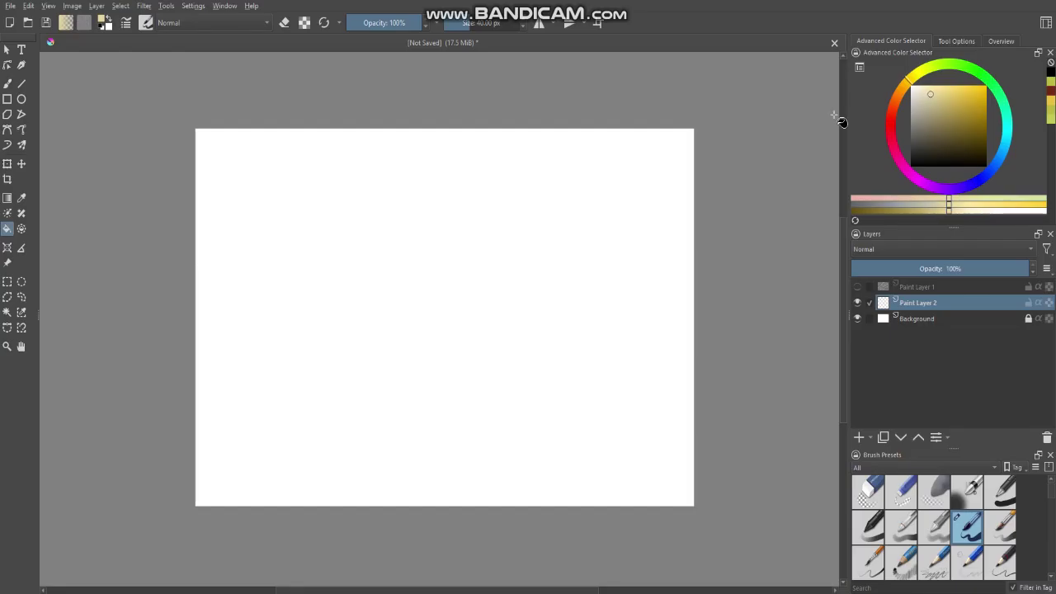
click(571, 215)
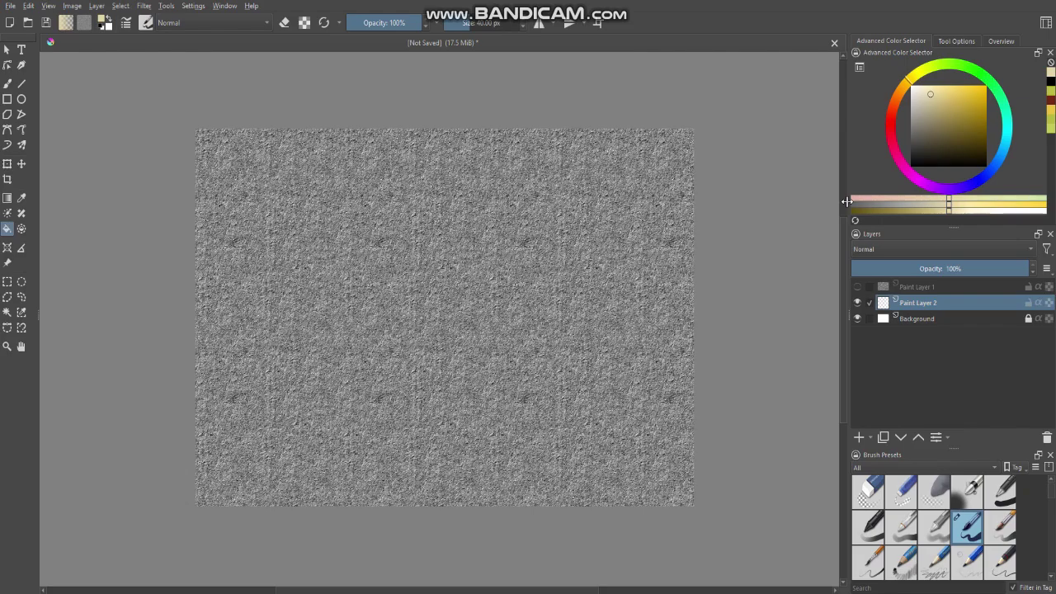
click(1000, 41)
click(956, 41)
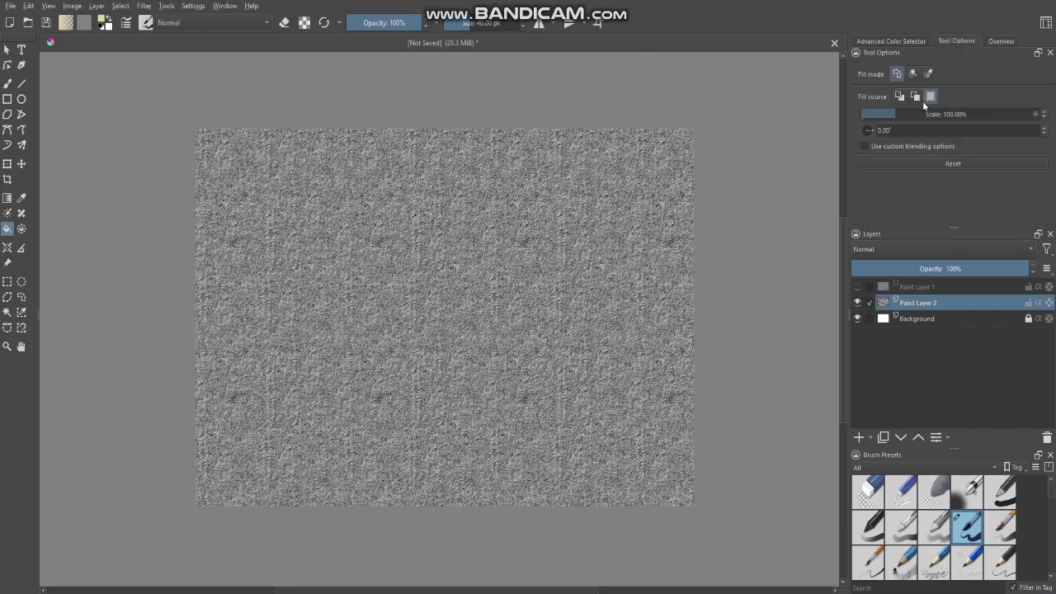
click(899, 96)
click(490, 261)
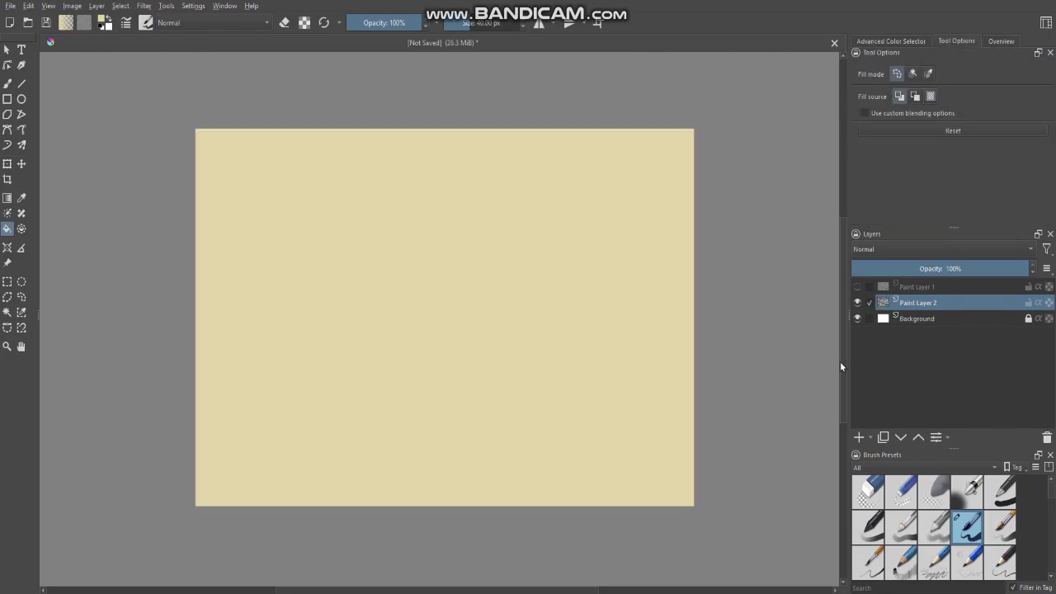
Show Paint Layer 1 and set its blending mode to Overlay
click(912, 286)
click(857, 286)
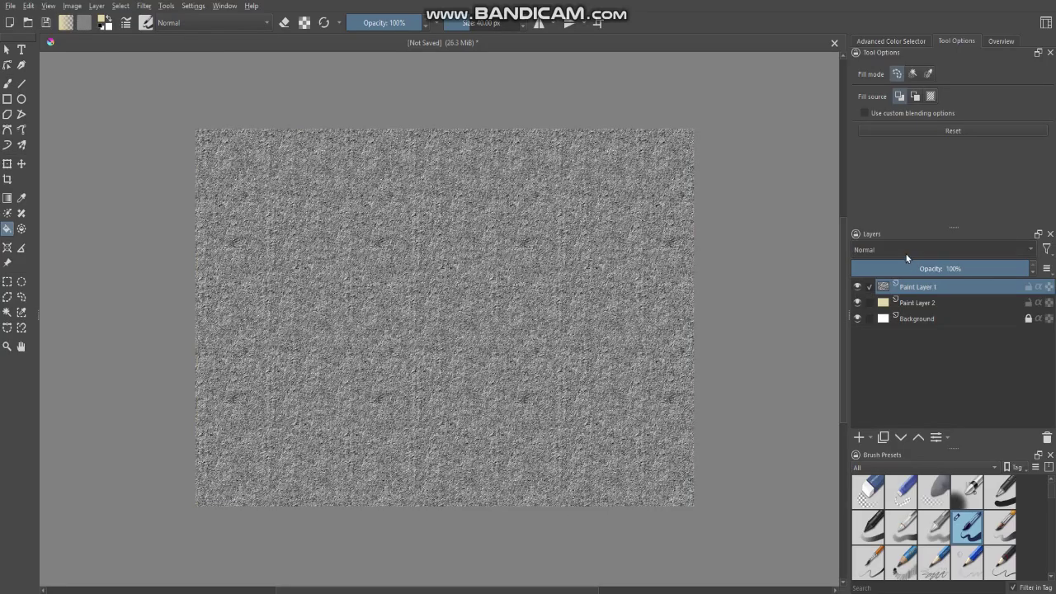
scroll(882, 246, up, 1)
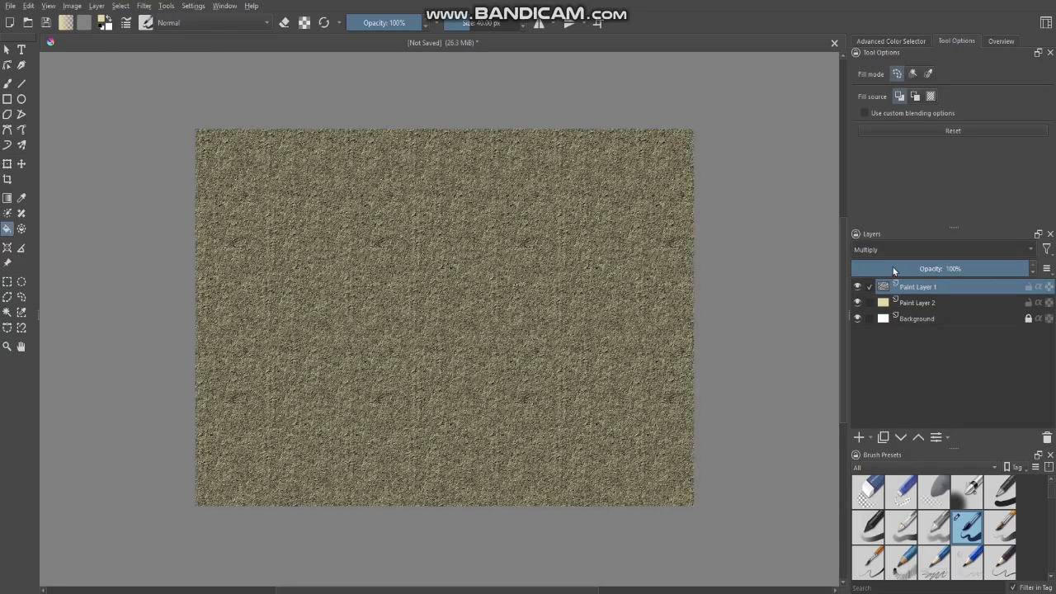
scroll(887, 249, down, 1)
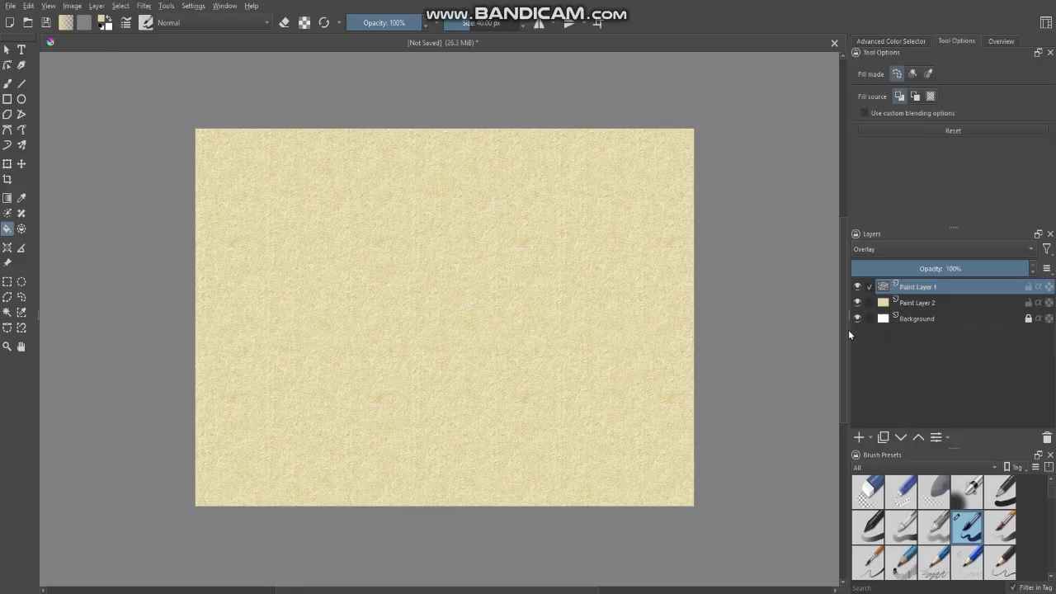
Lower the opacity of the textured Paint Layer 1 to 30%
drag(947, 269, 924, 269)
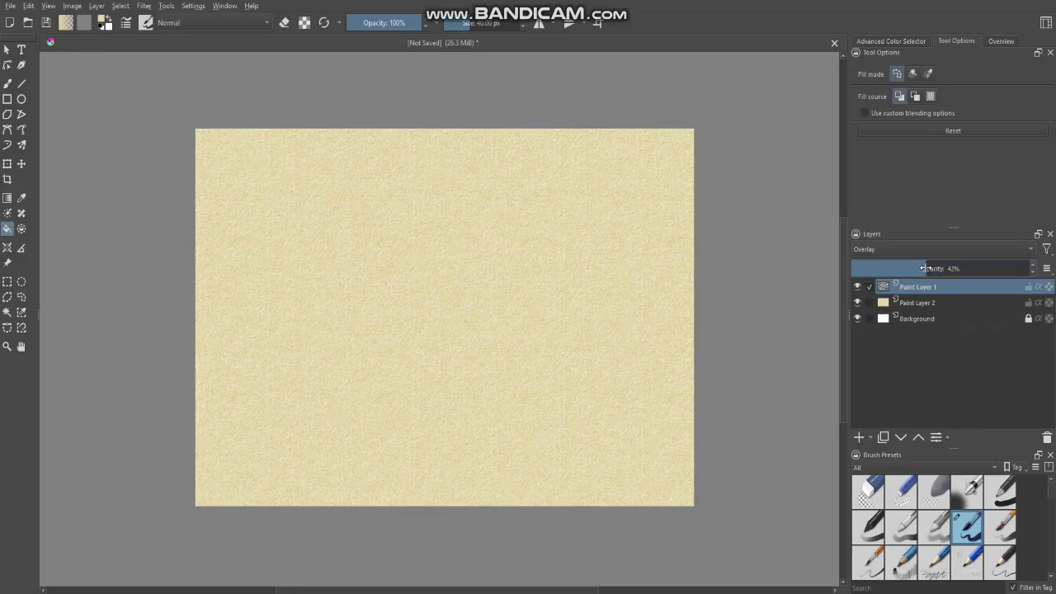
click(1002, 42)
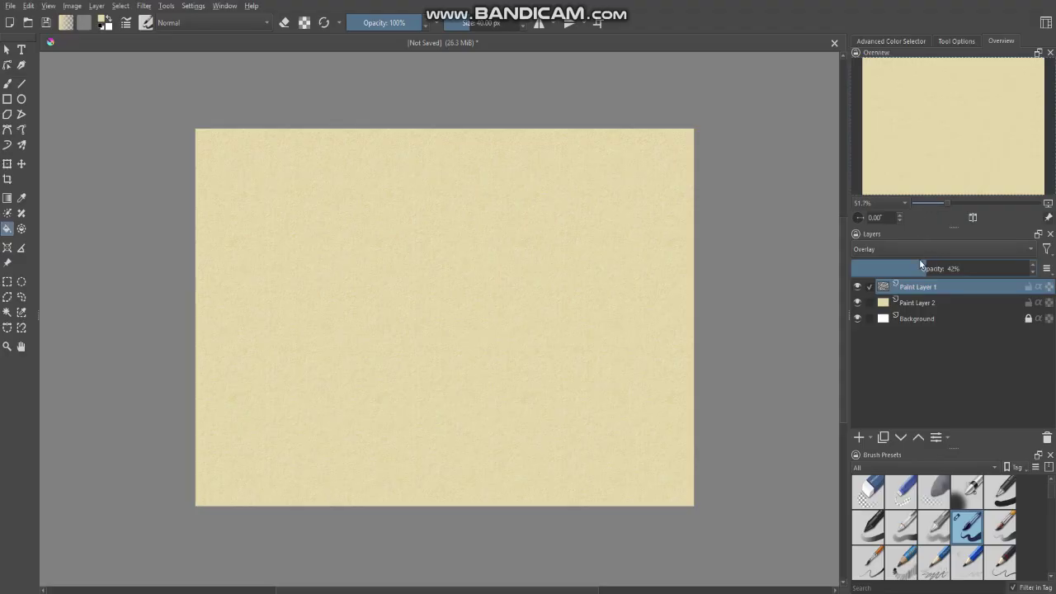
drag(922, 268, 913, 266)
drag(913, 267, 903, 268)
scroll(419, 329, up, 1)
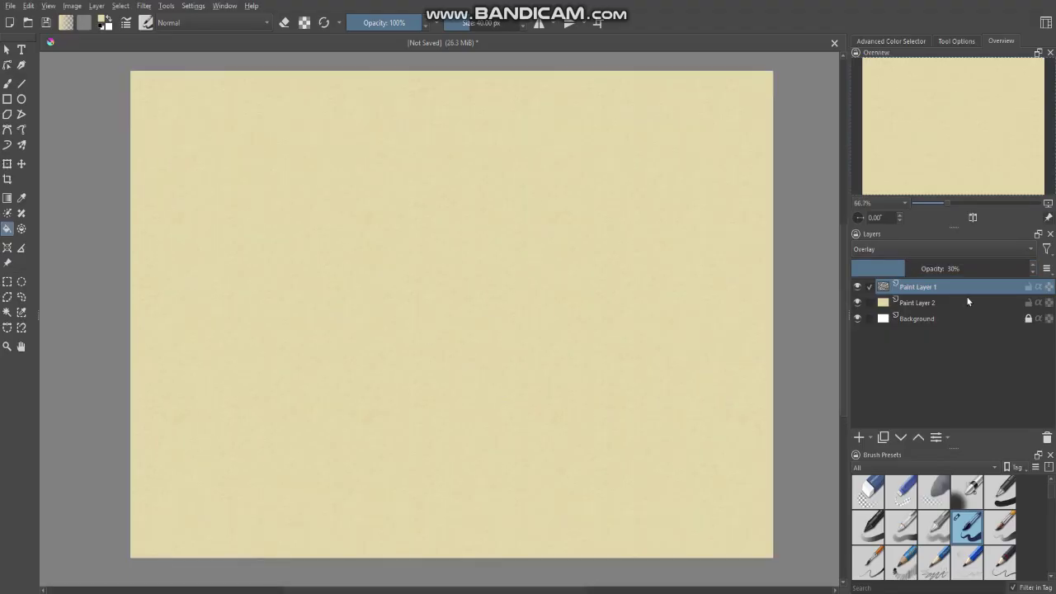
Refill Paint Layer 2 with a slightly less saturated, paler beige
click(932, 303)
click(954, 39)
click(908, 41)
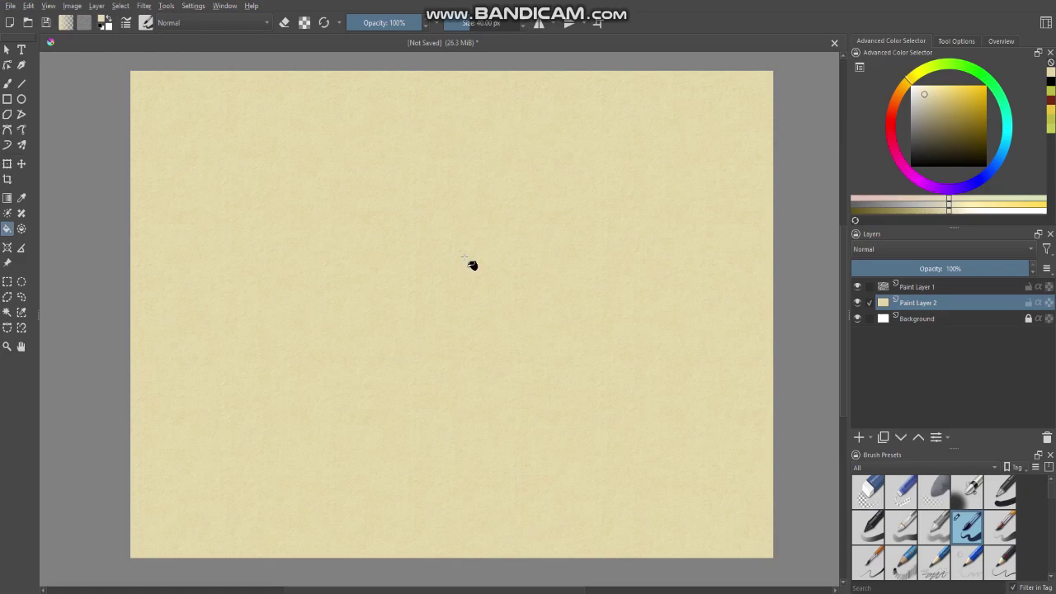
scroll(475, 306, down, 1)
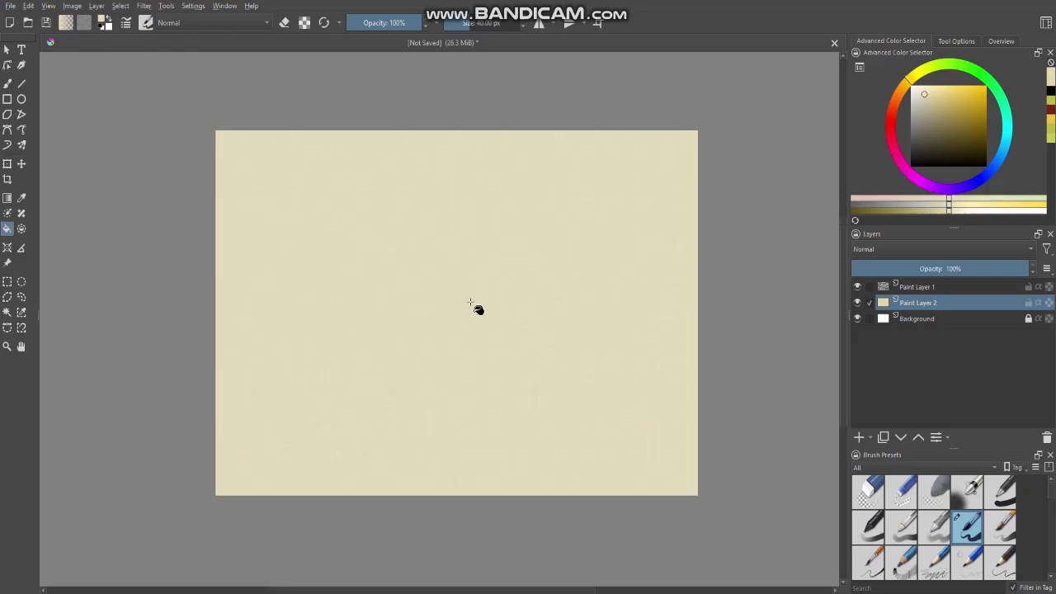
scroll(469, 289, up, 1)
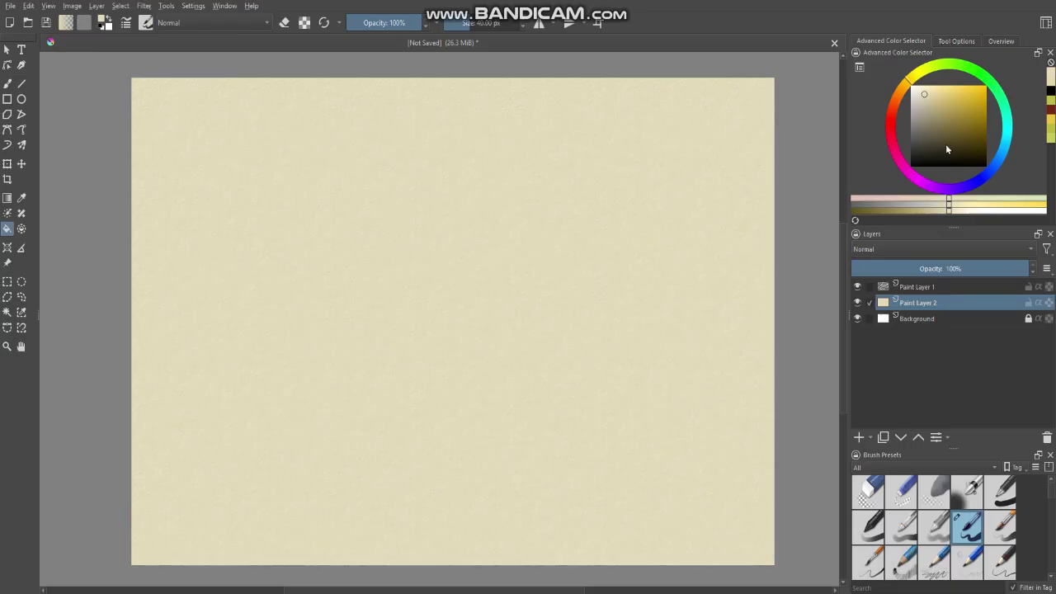
Set the foreground color to black and activate the freehand brush with a gray pencil preset
drag(946, 143, 911, 166)
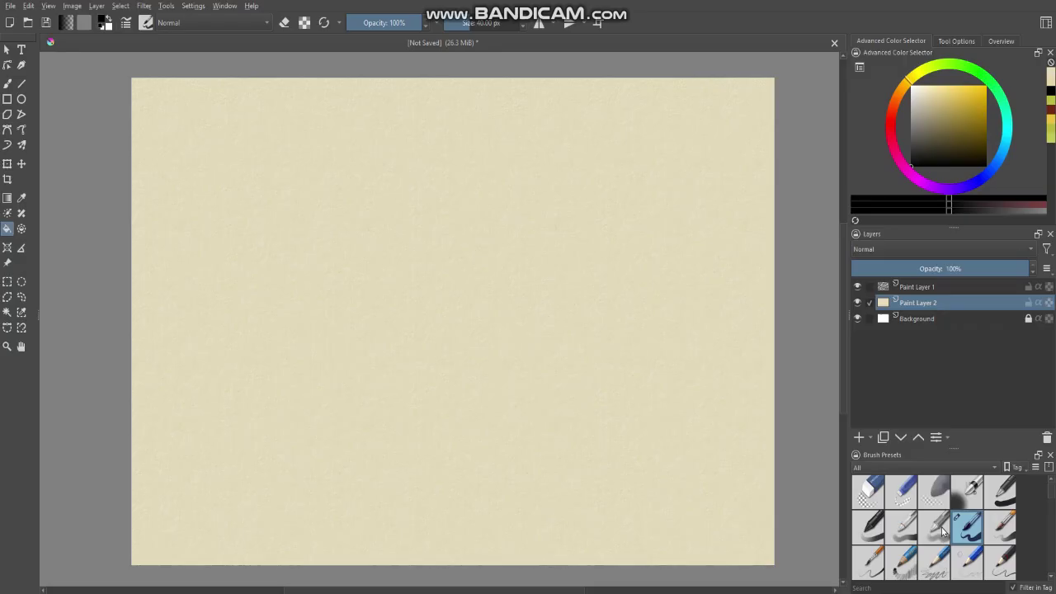
scroll(990, 570, down, 3)
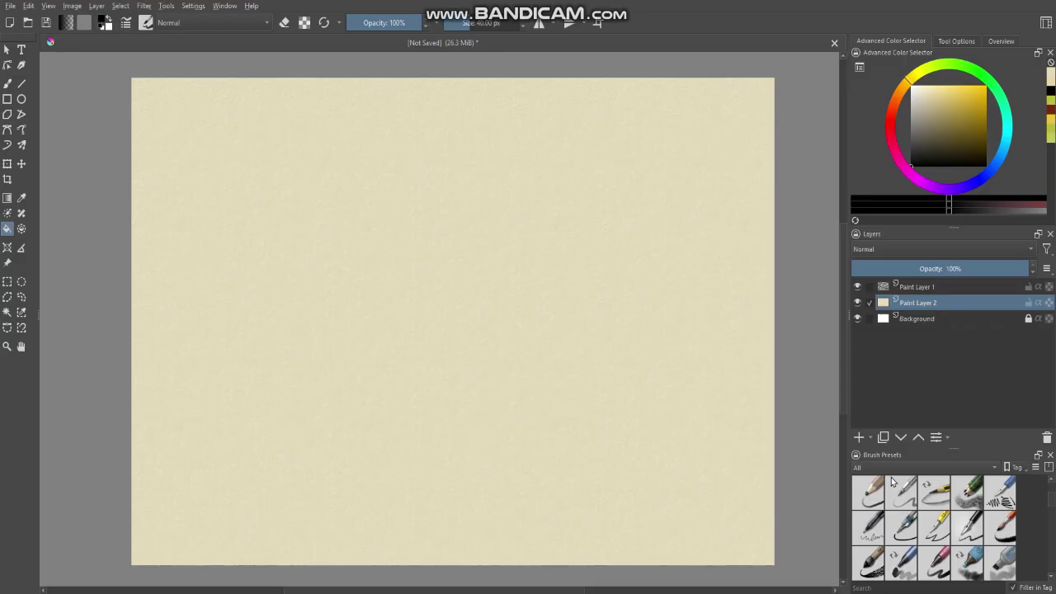
click(969, 534)
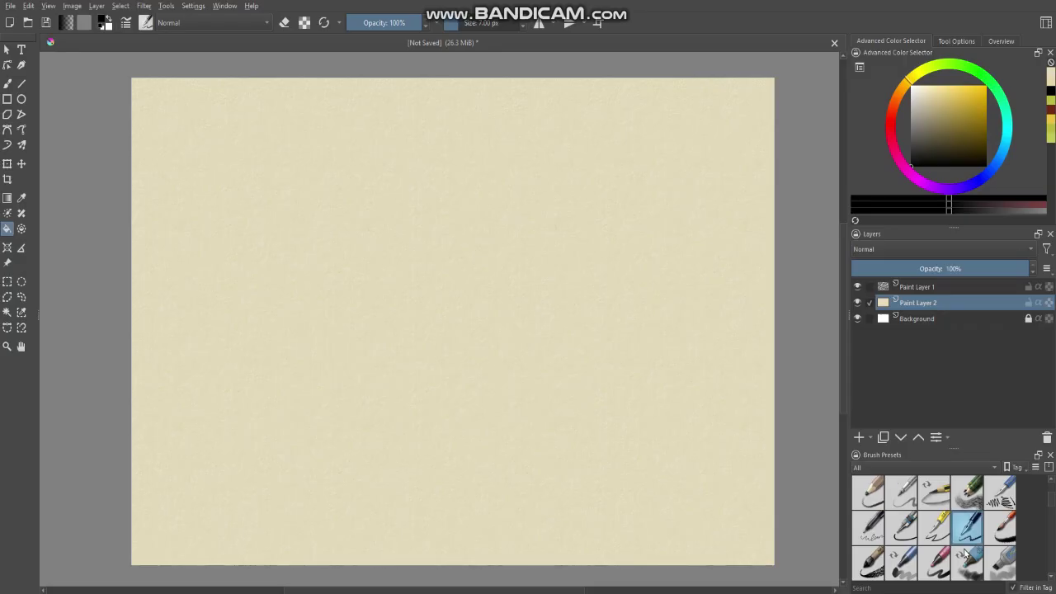
click(904, 500)
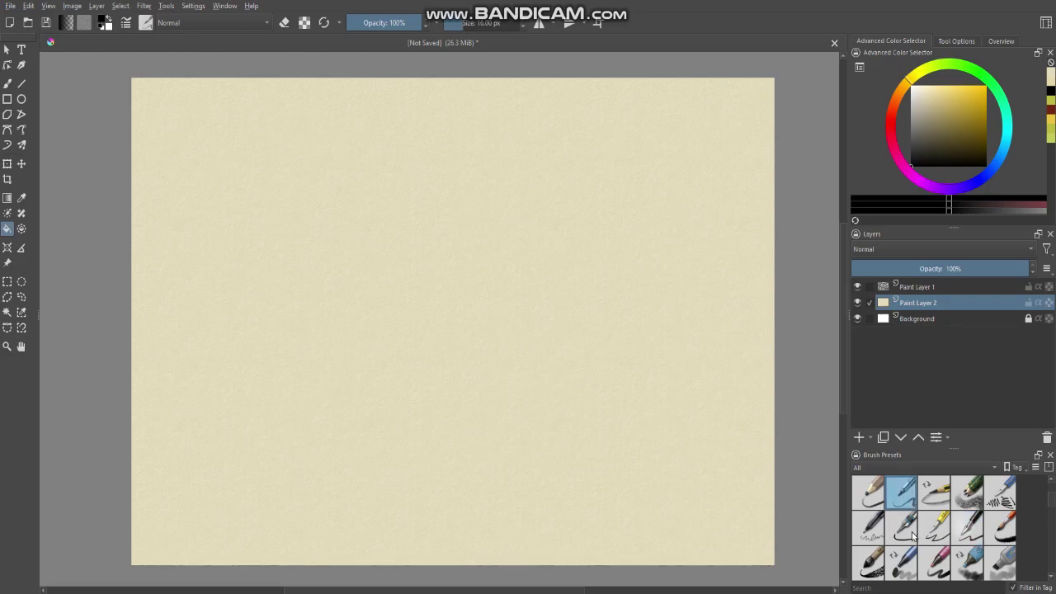
scroll(912, 537, down, 3)
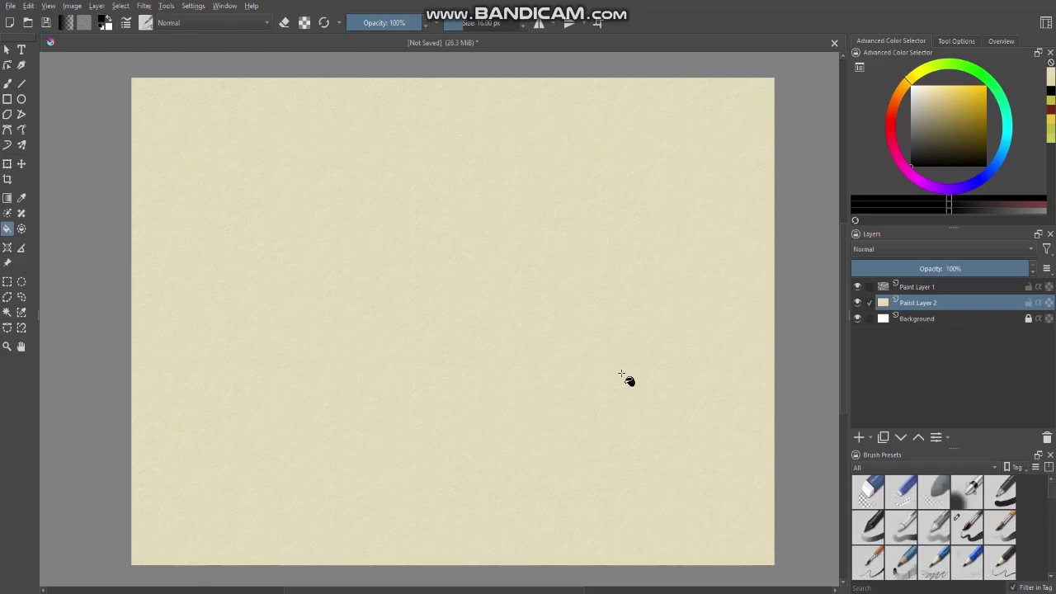
key(b)
mouse_move(372, 259)
mouse_down()
mouse_move(414, 300)
mouse_move(432, 301)
mouse_up()
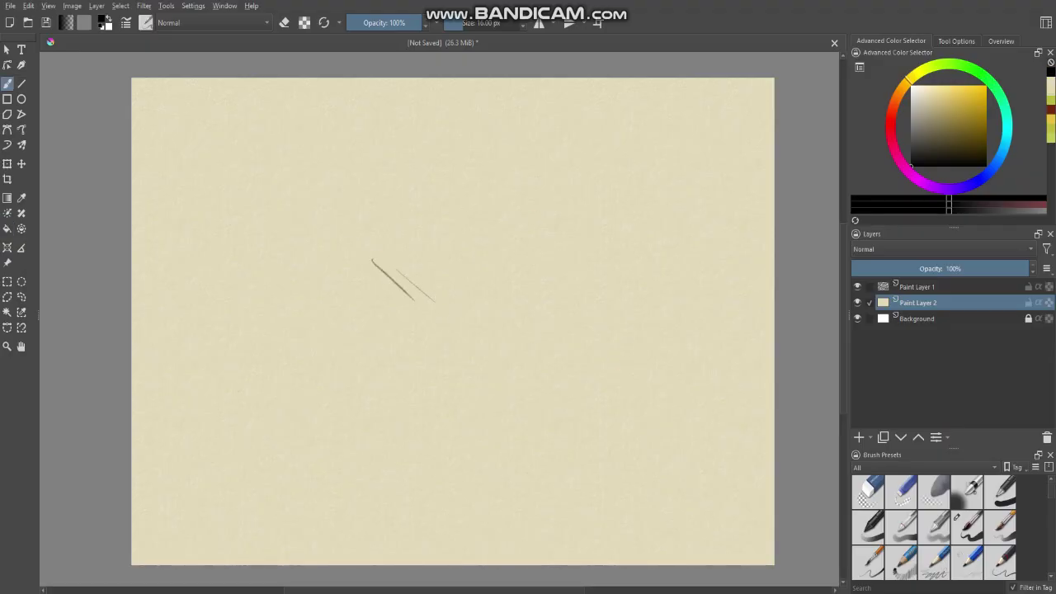
key(ctrl+z)
key(ctrl+z)
Add a new paint layer above Paint Layer 1 and erase the short test stroke near the canvas center
click(896, 289)
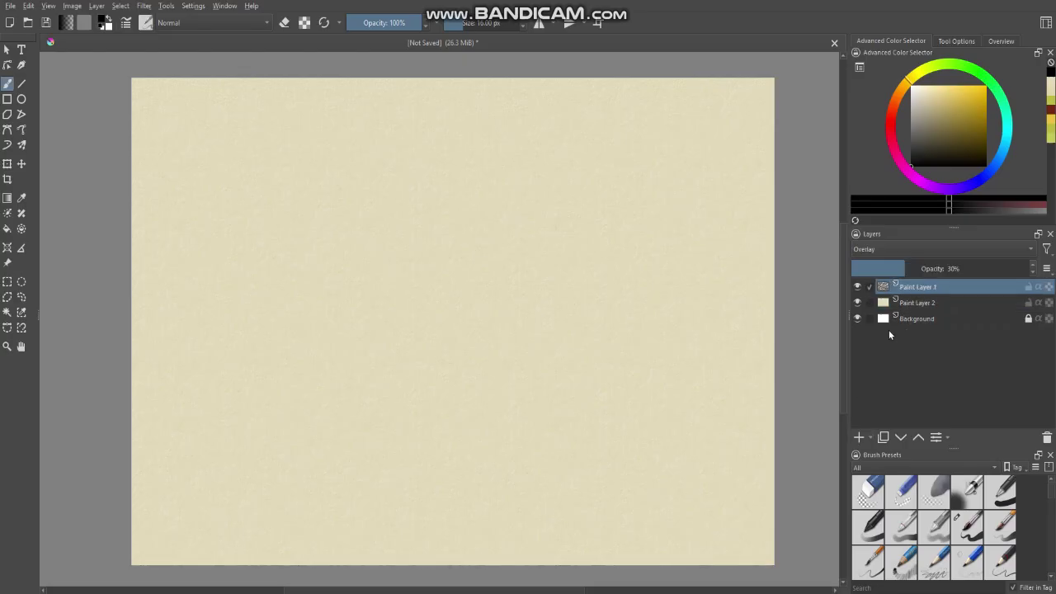
click(858, 437)
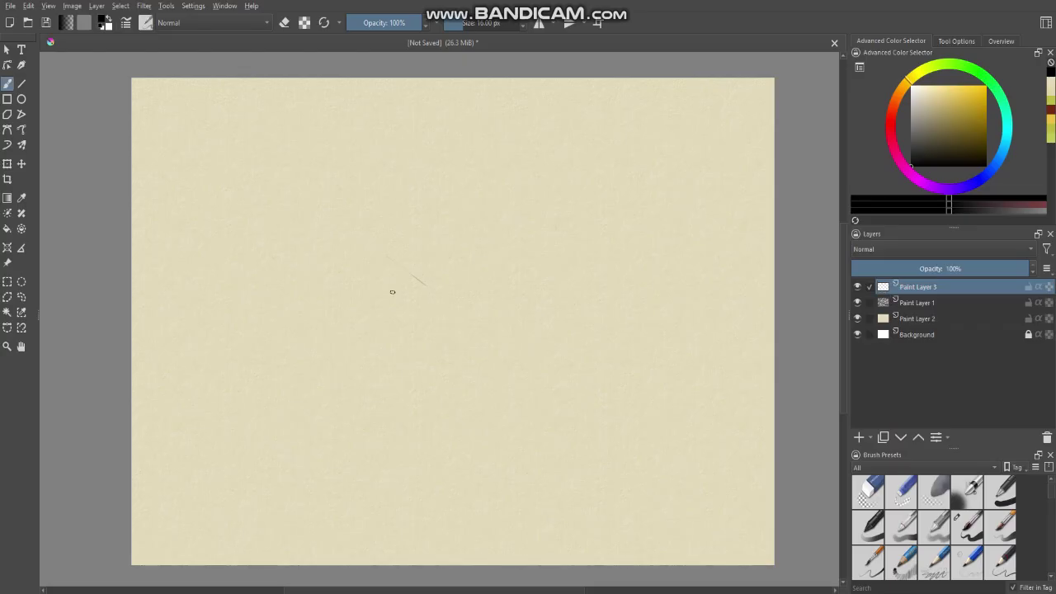
drag(403, 316, 417, 312)
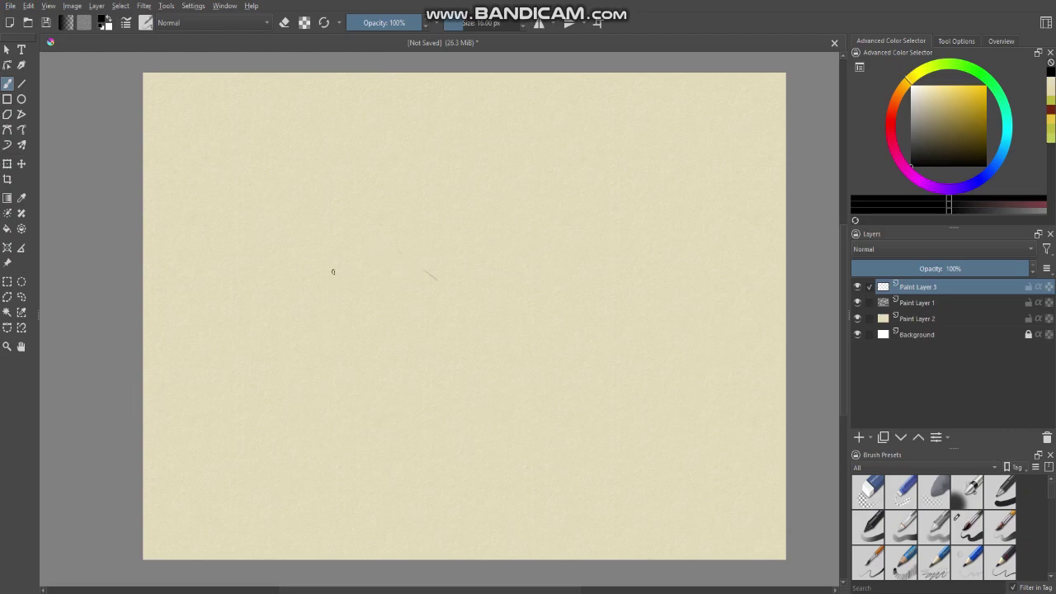
key(e)
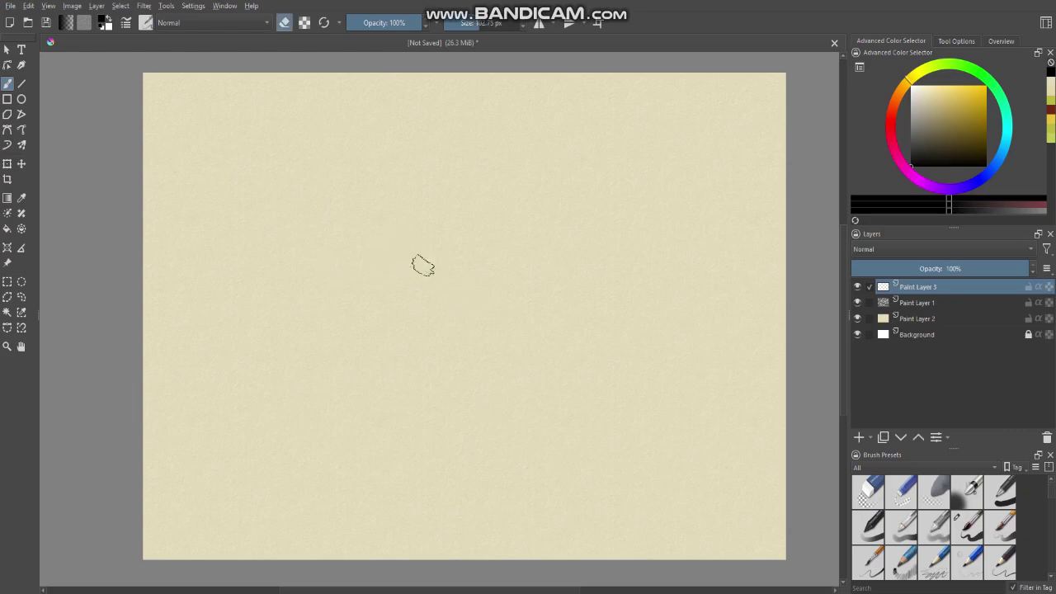
Sketch a round head in the canvas's upper left with a short horizontal eye line and a curved vertical centerline
key(e)
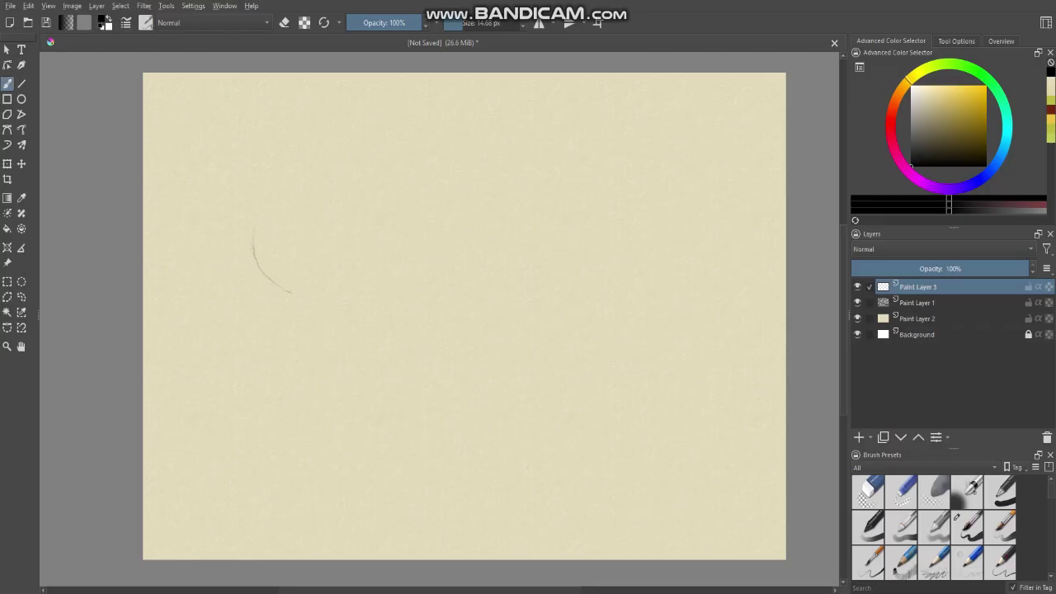
mouse_move(301, 295)
mouse_down()
mouse_move(335, 286)
mouse_move(327, 278)
mouse_move(339, 276)
mouse_move(339, 235)
mouse_up()
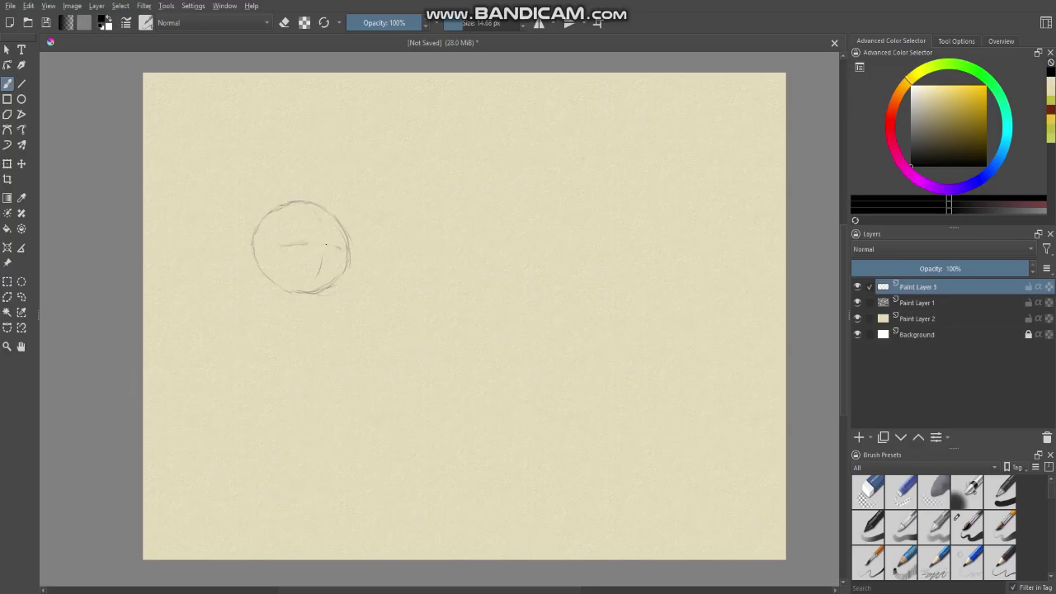
mouse_move(321, 254)
mouse_down()
mouse_move(323, 231)
mouse_move(322, 253)
mouse_up()
key(e)
key(e)
drag(325, 230, 311, 284)
drag(332, 321, 333, 318)
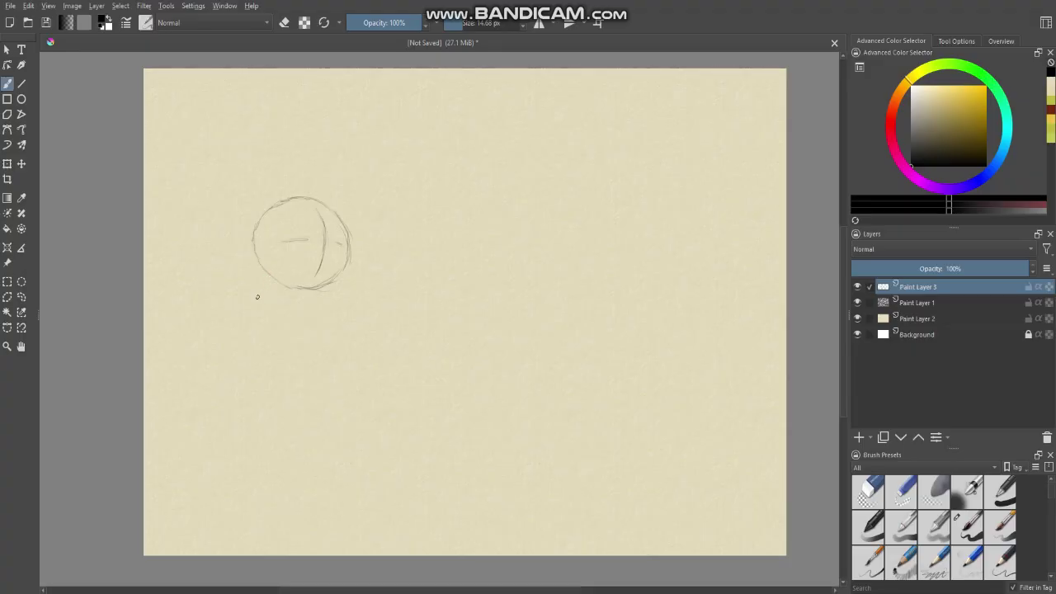
Copy the head with an elliptical selection onto a new layer and move the copy across to the canvas's right half
click(21, 282)
drag(228, 185, 376, 311)
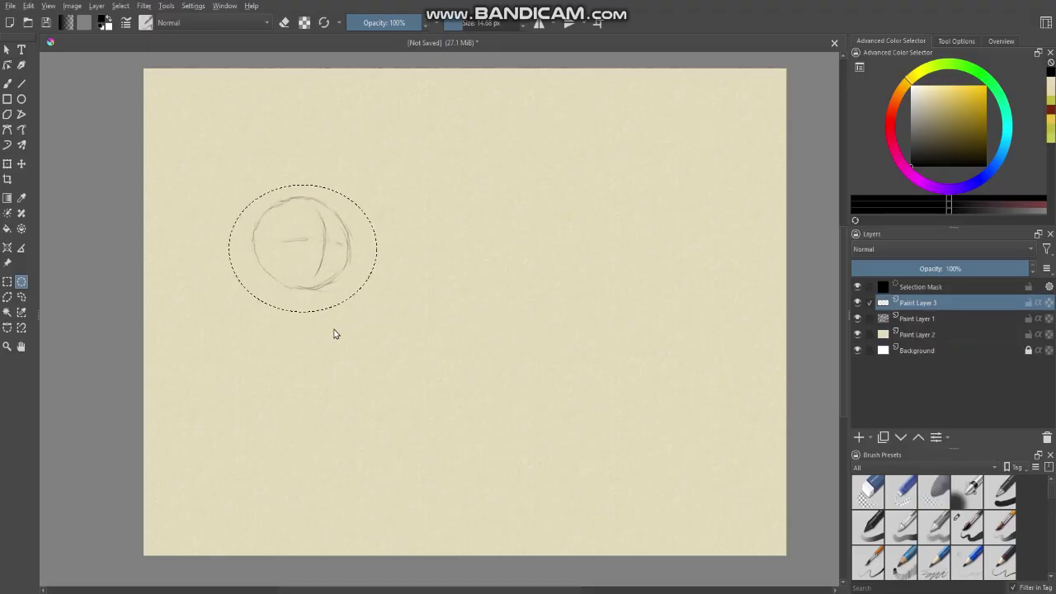
key(ctrl+alt+j)
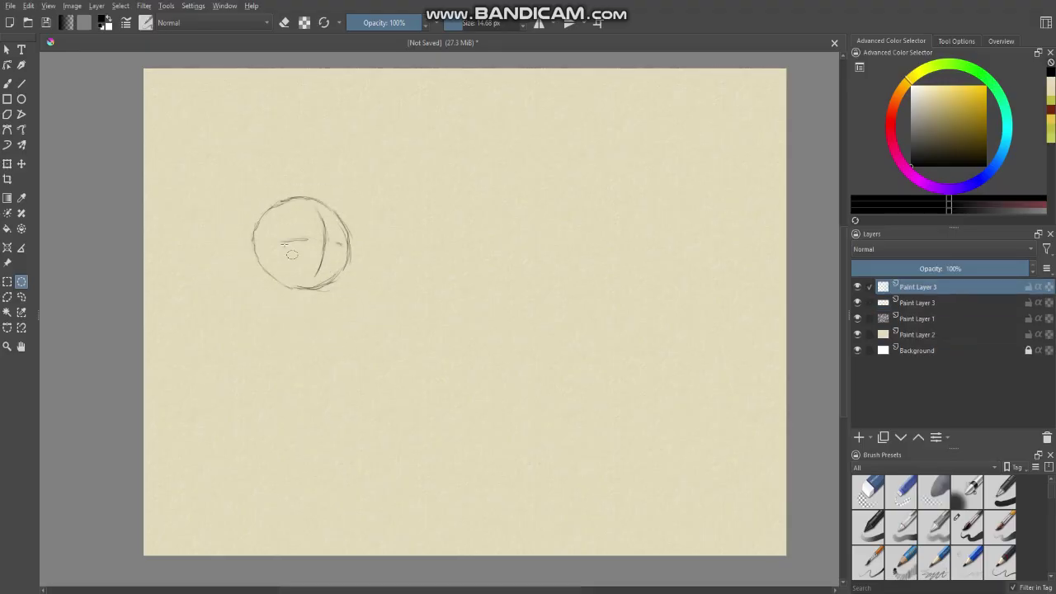
key(b)
key(t)
mouse_move(296, 250)
mouse_down()
mouse_move(432, 262)
mouse_move(583, 248)
mouse_up()
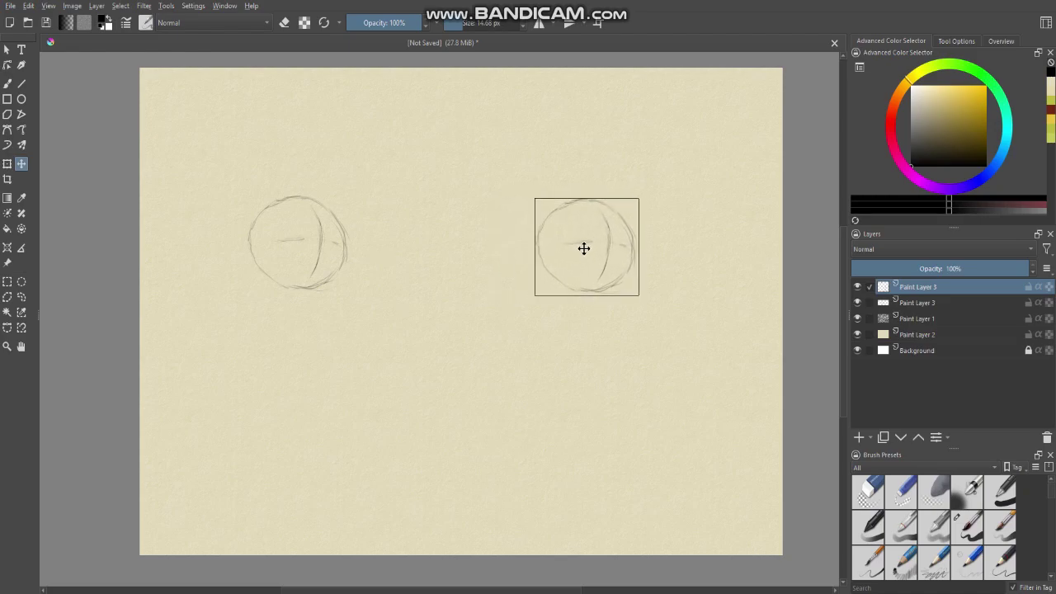
Mirror the copied head horizontally, then tilt it slightly clockwise and nudge it down and to the right
key(ctrl+t)
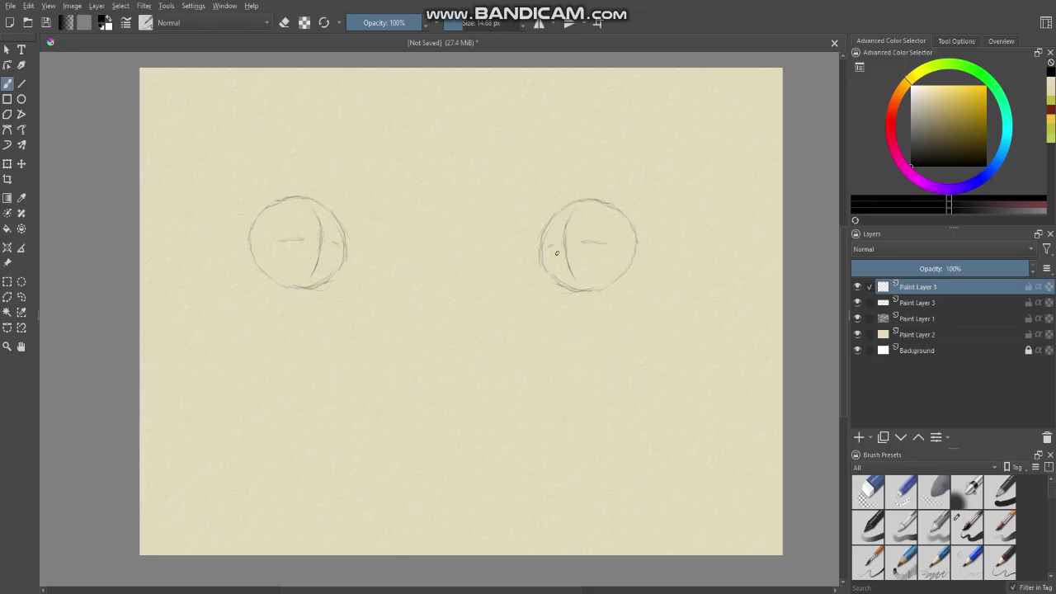
key(ctrl+t)
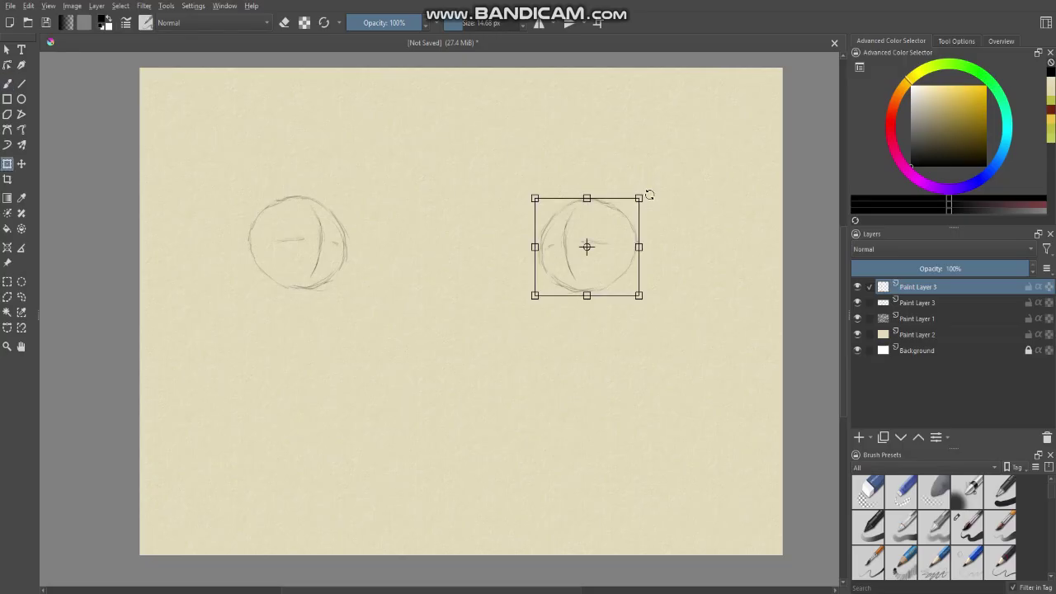
drag(649, 194, 653, 201)
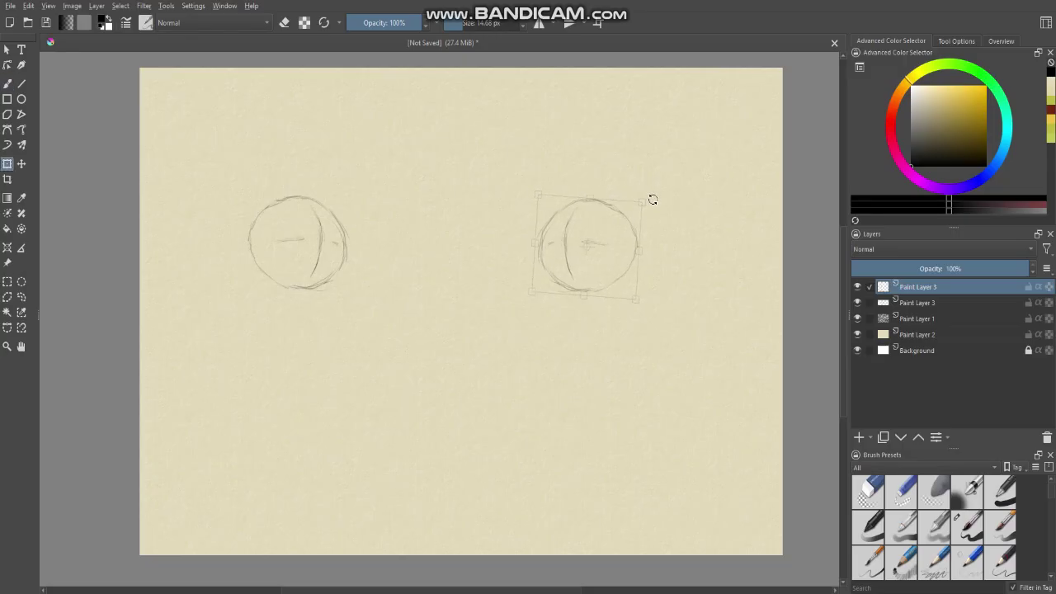
drag(604, 232, 611, 238)
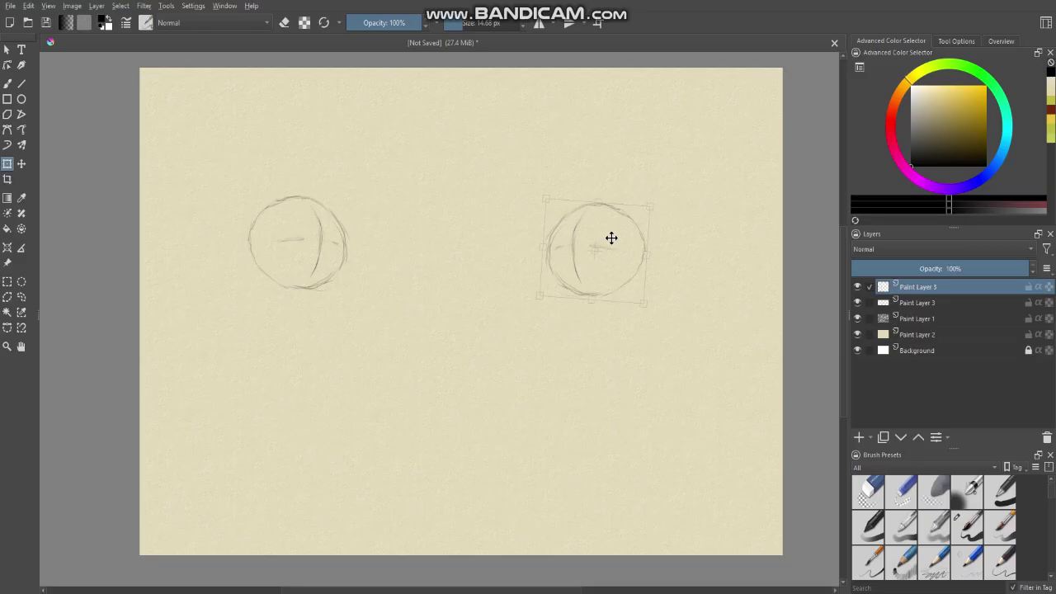
On the lower Paint Layer 3, tilt the original head slightly counter-clockwise and shift it level with the copied head
click(919, 306)
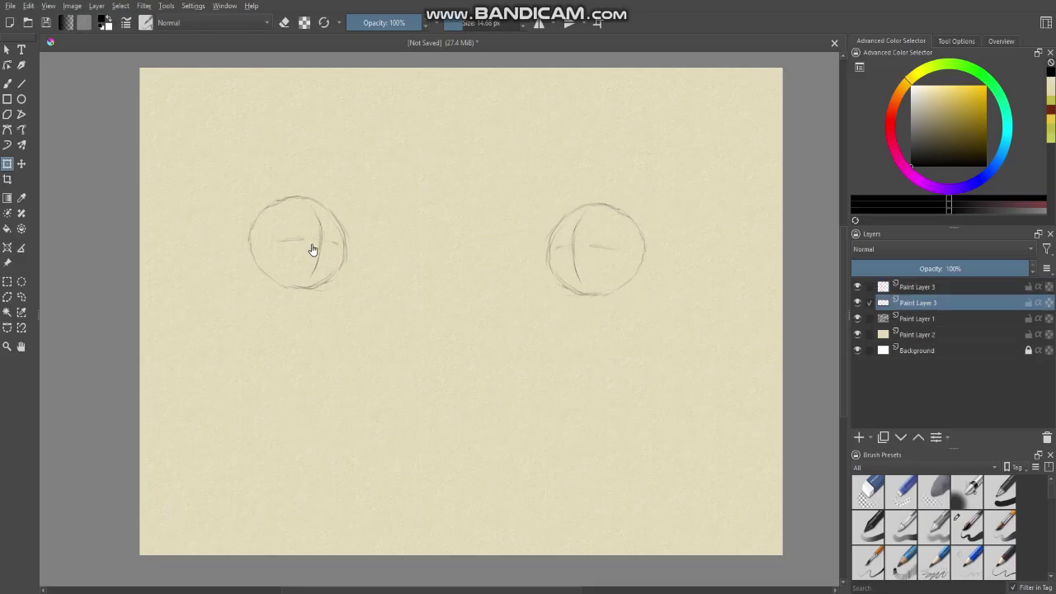
click(311, 247)
drag(295, 236, 297, 246)
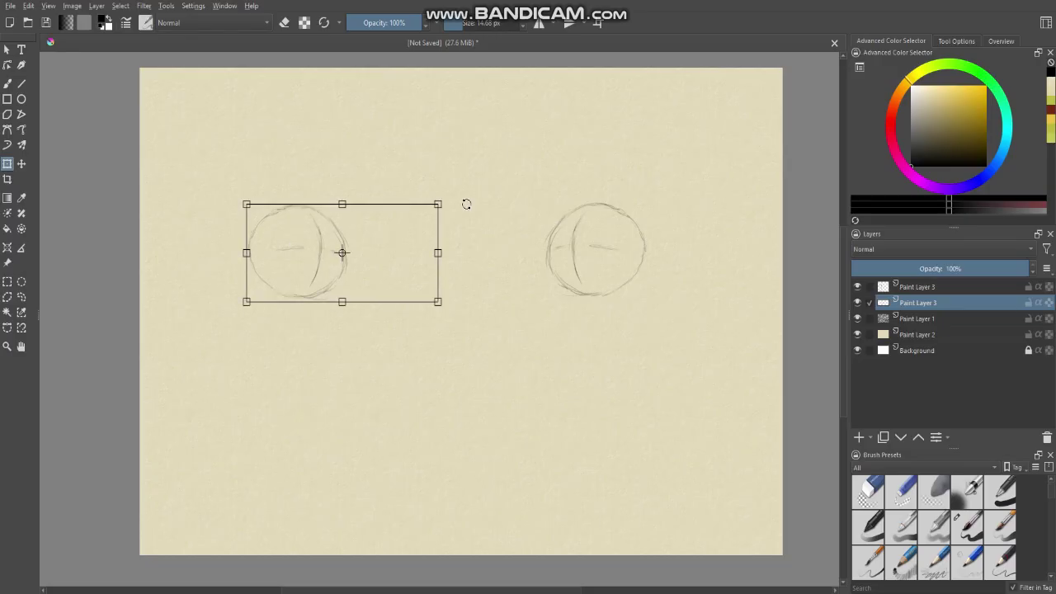
drag(467, 204, 465, 200)
drag(310, 266, 318, 260)
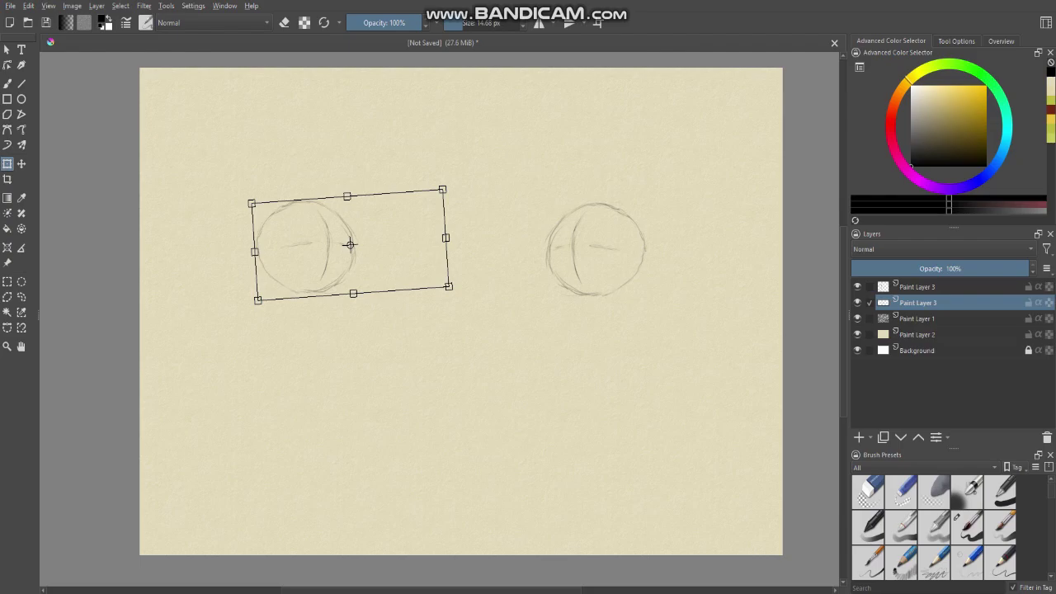
key(b)
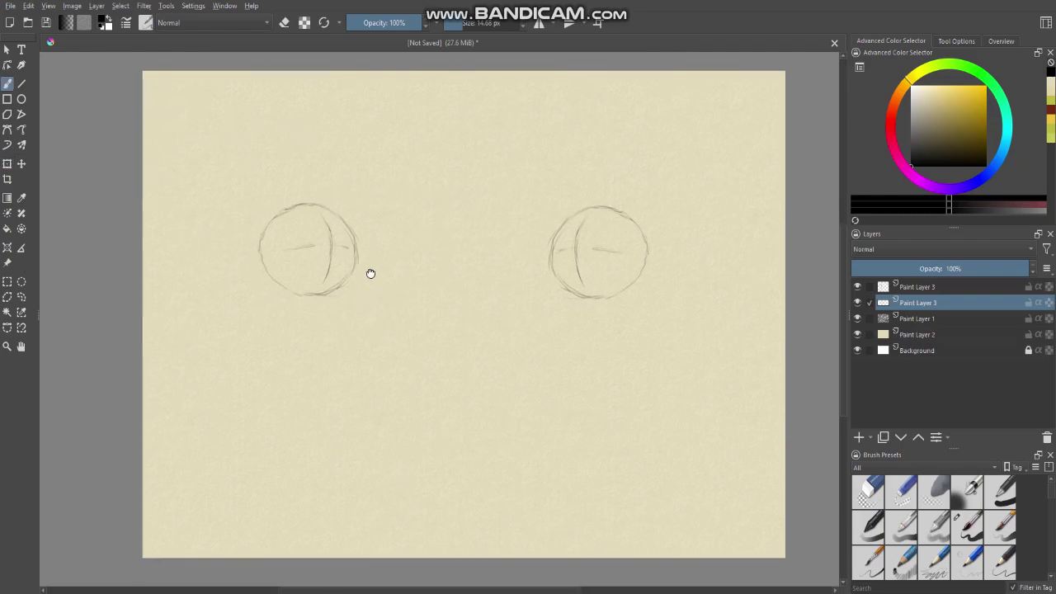
Check the balance of the two heads by repeatedly mirroring the canvas view
key(m)
key(m)
key(m)
key(m)
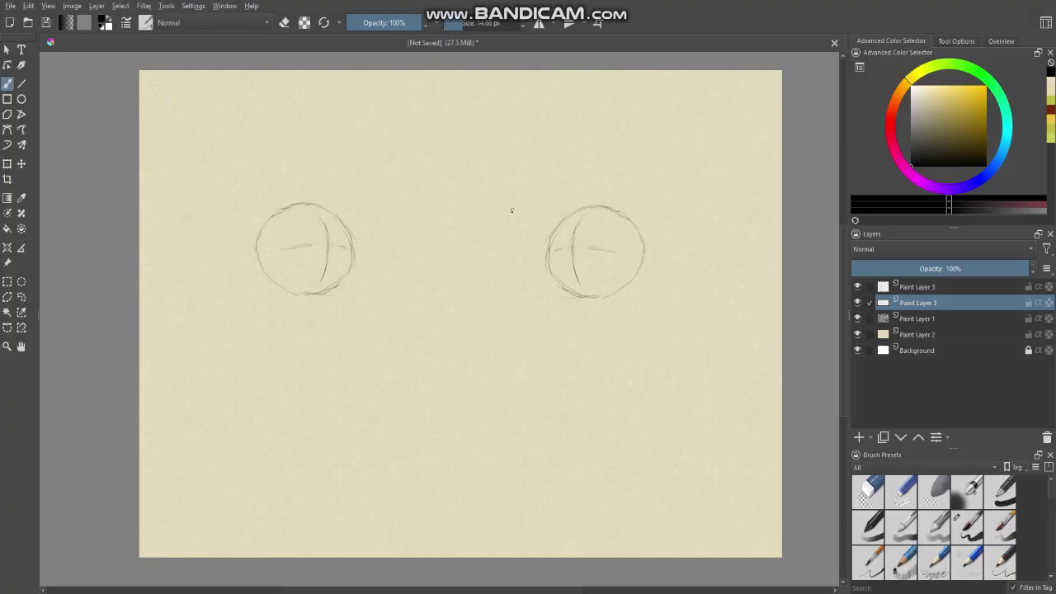
key(m)
key(m)
key(m)
key(m)
key(m)
key(m)
mouse_move(407, 277)
mouse_down()
mouse_move(413, 285)
mouse_move(409, 277)
mouse_up()
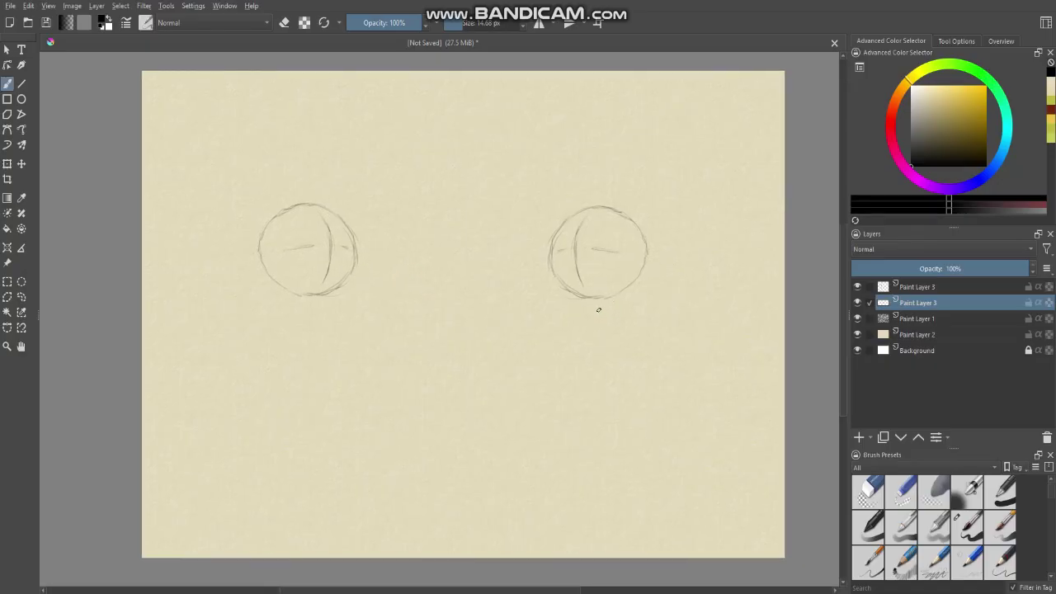
Sketch the left figure's loose sleeve shapes, curved chest line and shoulder line below the head
drag(291, 307, 303, 304)
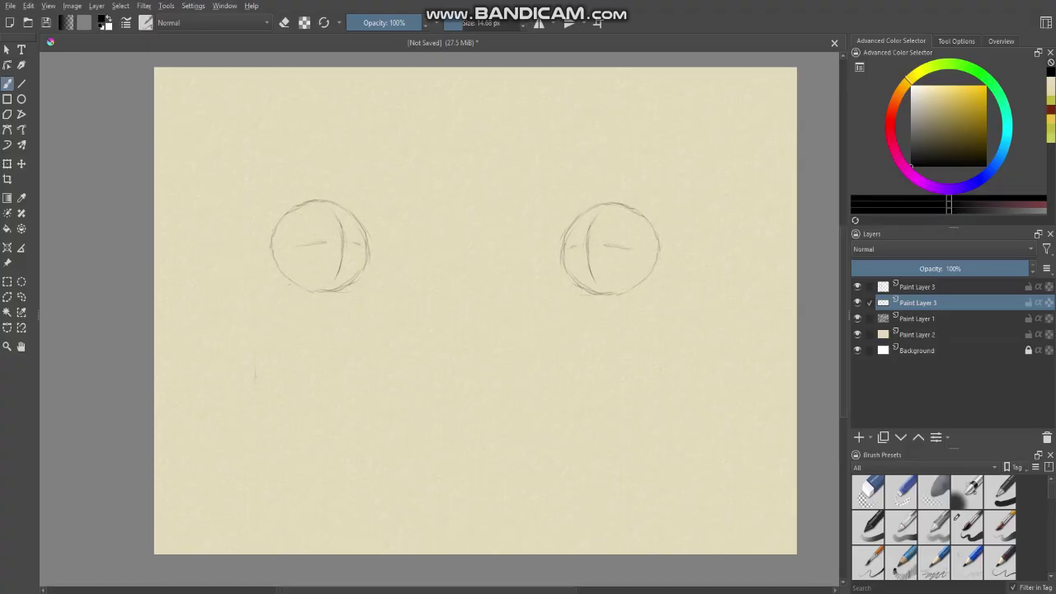
drag(298, 340, 271, 408)
drag(361, 322, 342, 358)
drag(358, 334, 342, 350)
mouse_move(330, 307)
mouse_down()
mouse_move(350, 296)
mouse_move(301, 295)
mouse_up()
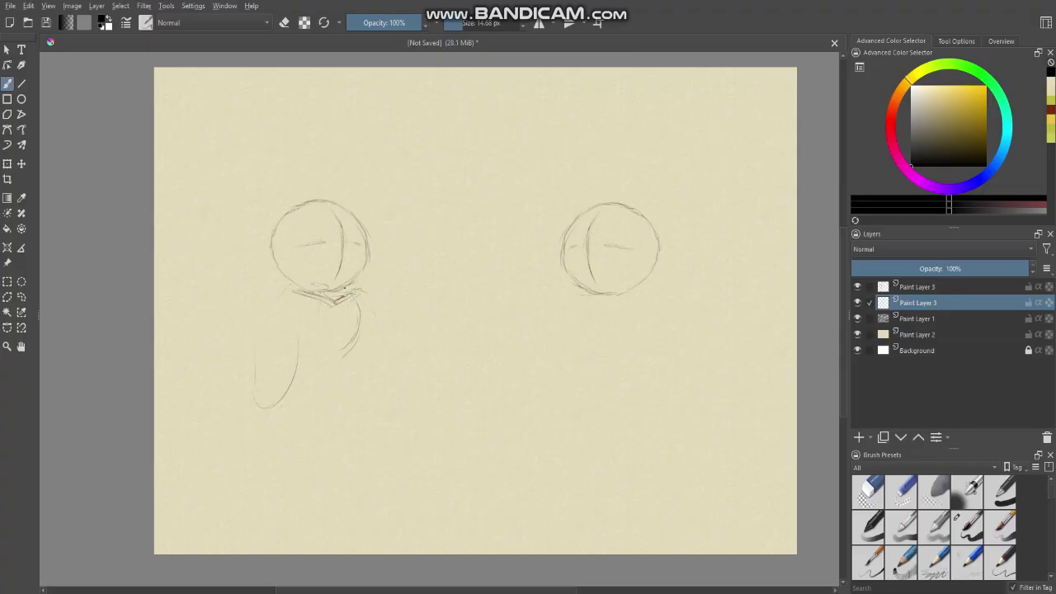
drag(378, 315, 362, 291)
Sketch the left figure's upper-body skeleton with a ribbed spine, collarbone, and stick arms with round elbow joints and a splayed hand
drag(314, 295, 308, 354)
drag(321, 302, 307, 361)
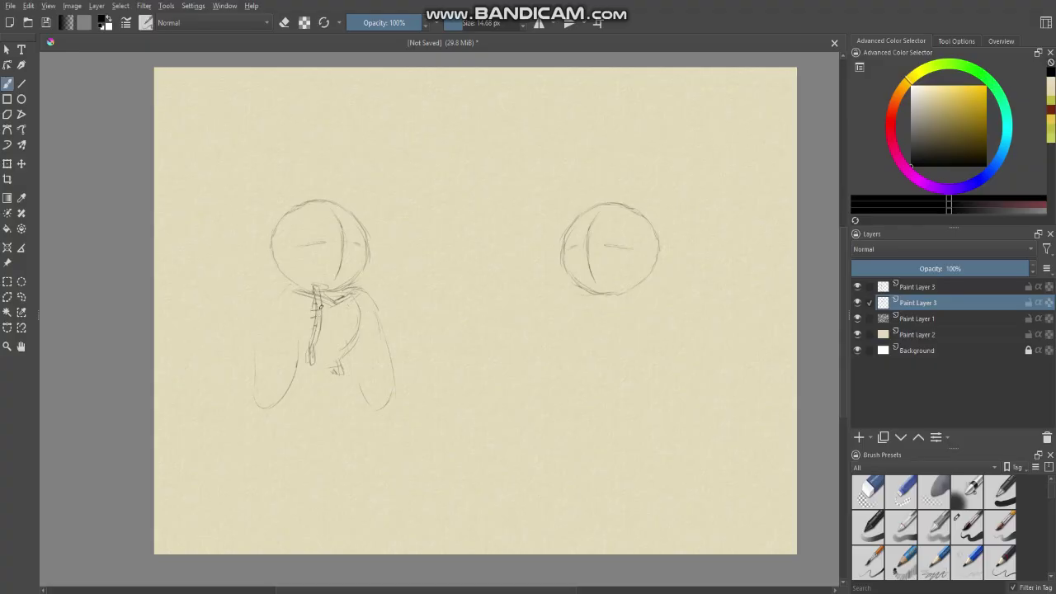
mouse_move(318, 306)
mouse_down()
mouse_move(328, 306)
mouse_move(323, 319)
mouse_up()
drag(337, 300, 328, 295)
mouse_move(291, 301)
mouse_down()
mouse_move(265, 396)
mouse_move(283, 389)
mouse_move(252, 388)
mouse_move(275, 391)
mouse_up()
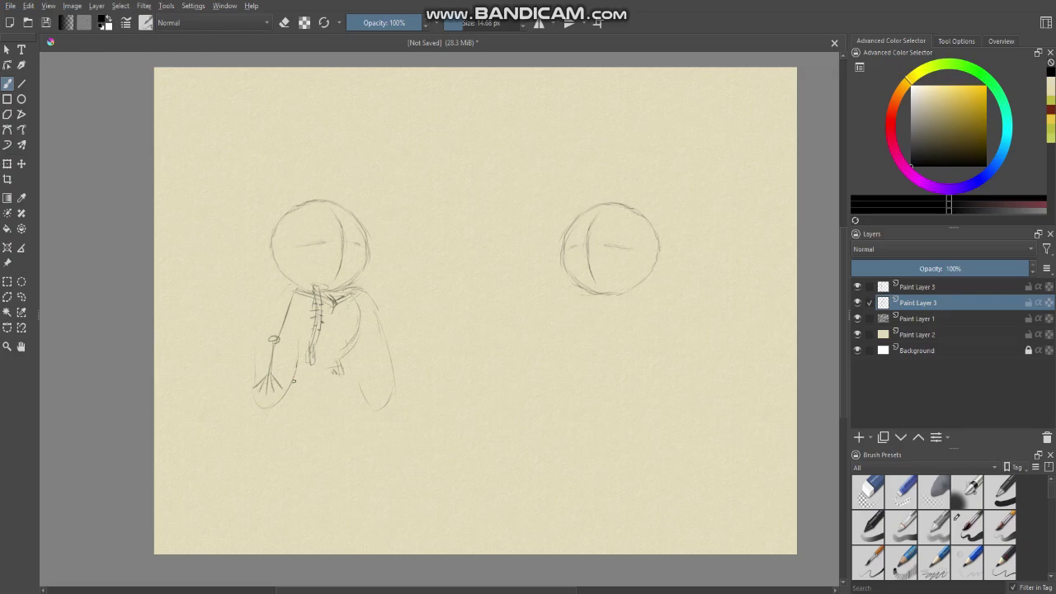
drag(358, 297, 371, 347)
Draw a wide, flat guide ellipse across the left figure's waist, connecting the two elbow joints
drag(317, 300, 339, 263)
drag(268, 274, 341, 301)
scroll(398, 297, up, 1)
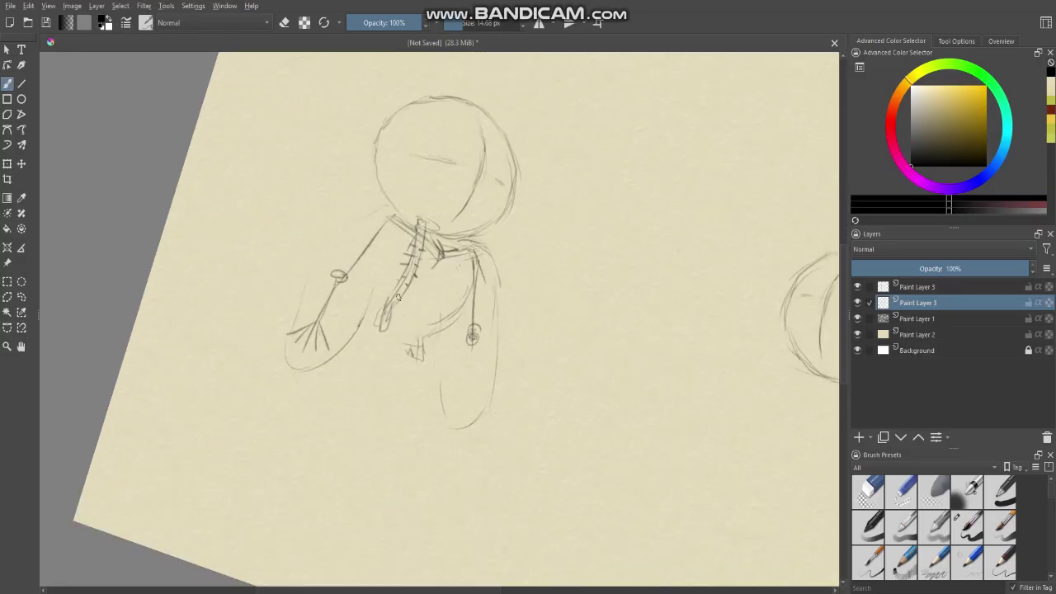
scroll(367, 291, down, 2)
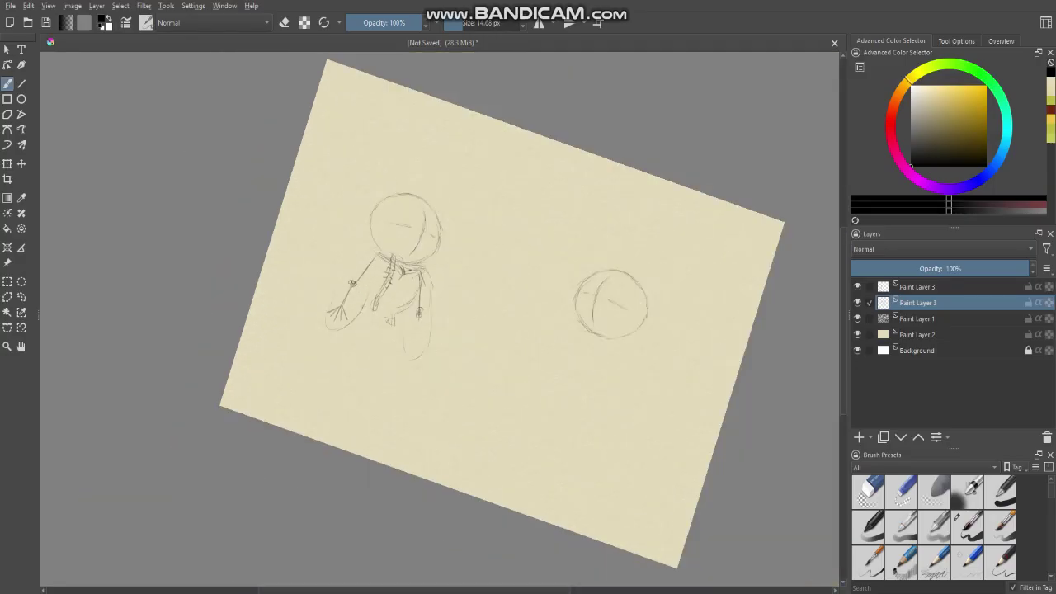
drag(377, 304, 412, 317)
mouse_move(357, 285)
mouse_down()
mouse_move(381, 280)
mouse_move(410, 304)
mouse_move(385, 309)
mouse_move(393, 301)
mouse_move(418, 315)
mouse_up()
drag(402, 349, 399, 330)
mouse_move(392, 320)
mouse_down()
mouse_move(377, 333)
mouse_move(437, 314)
mouse_up()
scroll(409, 317, up, 2)
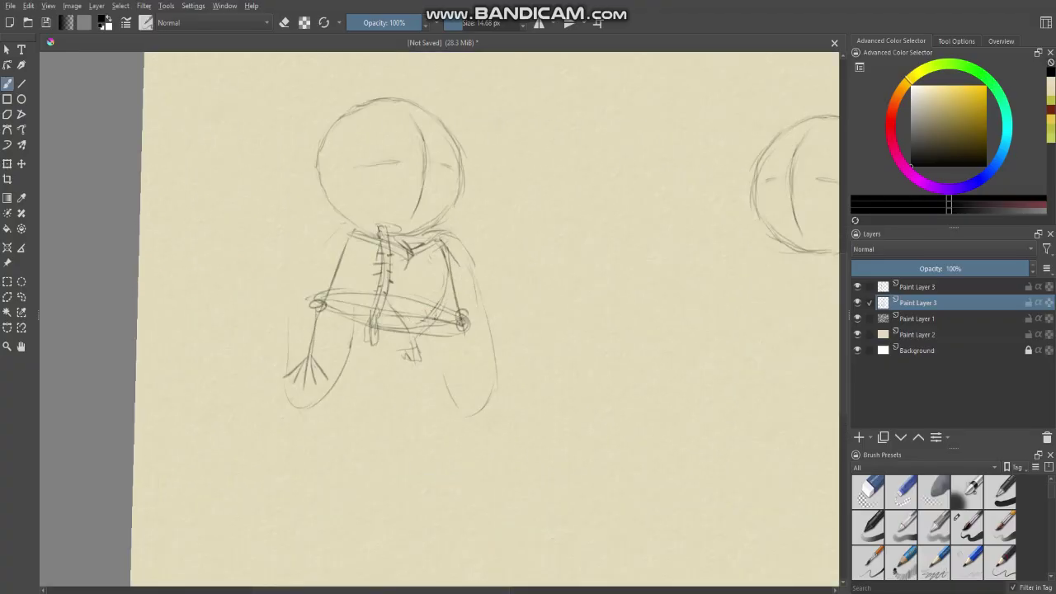
drag(443, 263, 446, 305)
Select the waist ellipse freehand, rotate it slightly counter-clockwise to fit the elbows, and clear the selection
mouse_move(373, 299)
mouse_down()
mouse_move(348, 262)
mouse_move(379, 231)
mouse_move(374, 310)
mouse_up()
click(20, 297)
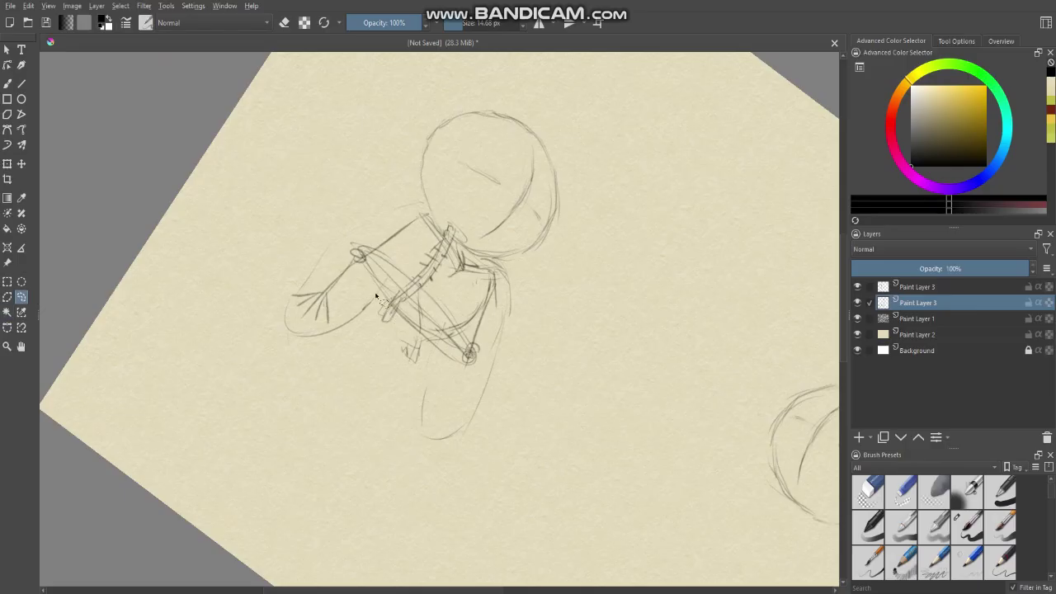
mouse_move(376, 295)
mouse_down()
mouse_move(365, 248)
mouse_move(436, 295)
mouse_move(468, 360)
mouse_move(429, 345)
mouse_move(376, 294)
mouse_up()
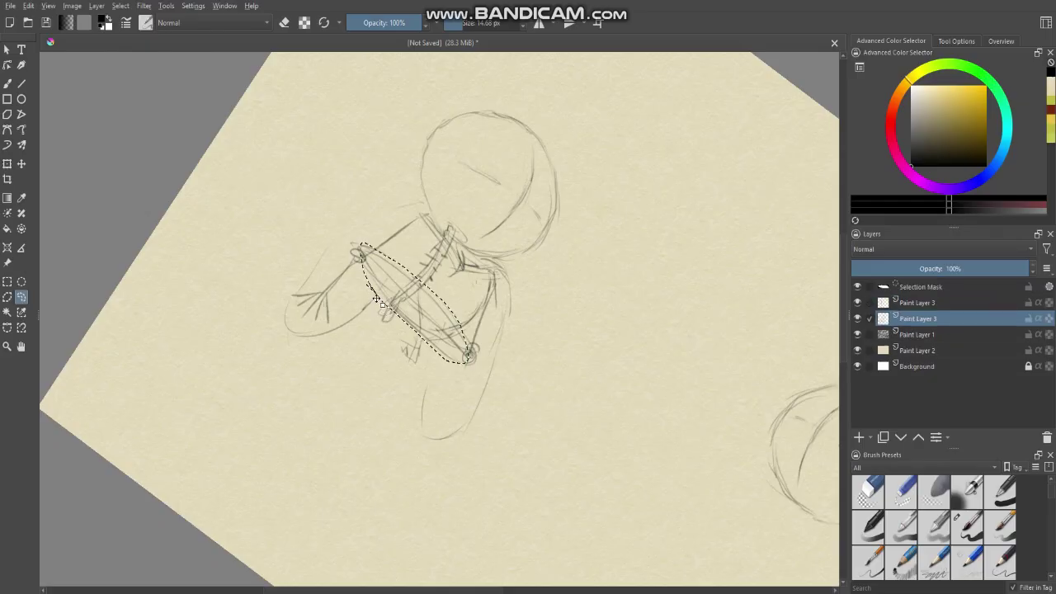
key(ctrl+t)
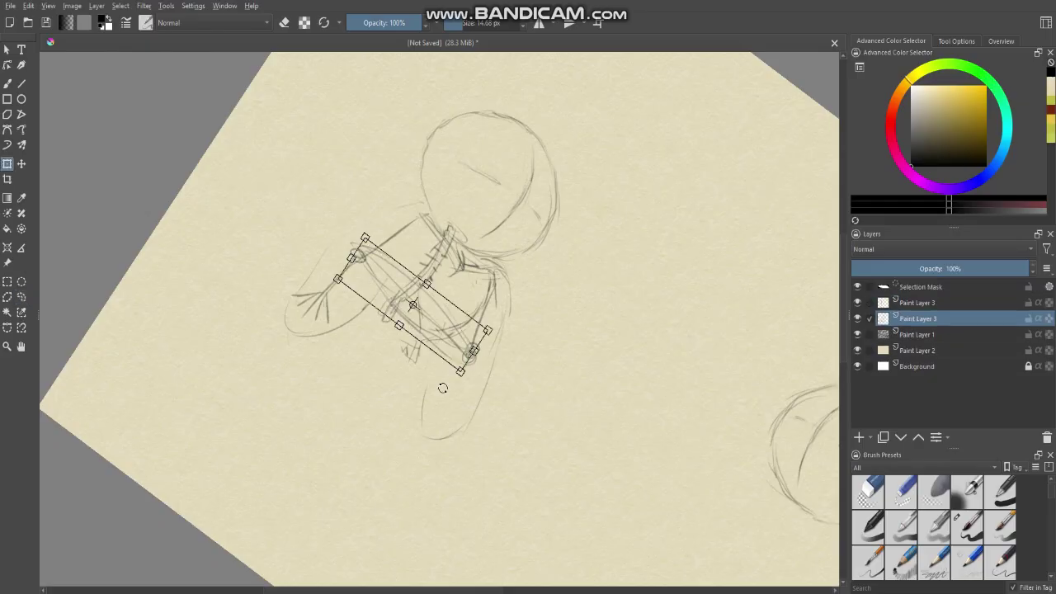
key(b)
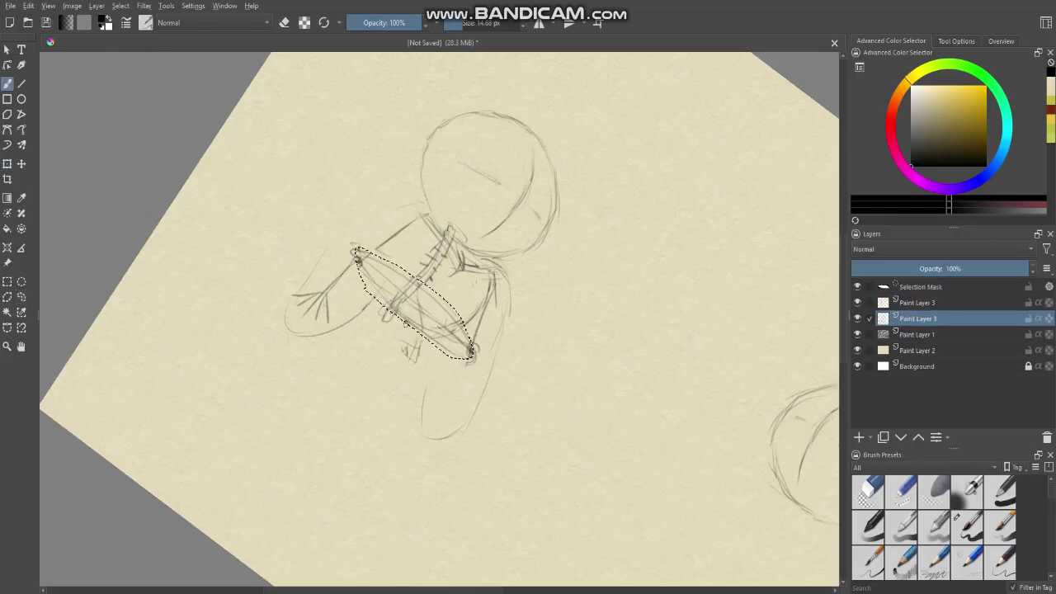
key(ctrl+shift+a)
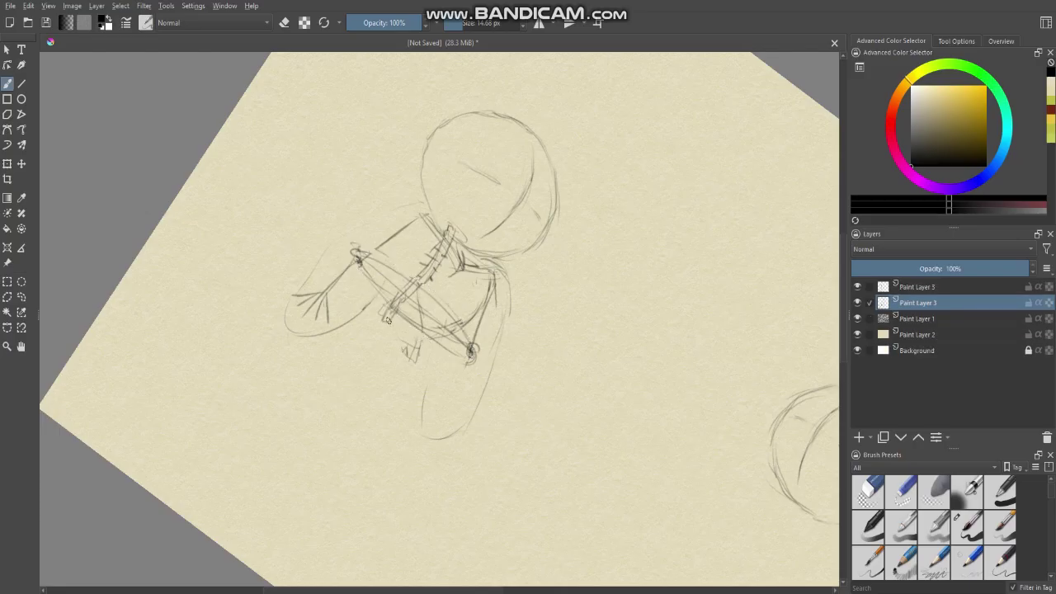
Sketch the left figure's hip and one bent leg, with the thigh reaching out to the knee and the shin angling down to the ankle
scroll(390, 322, down, 3)
scroll(381, 330, up, 1)
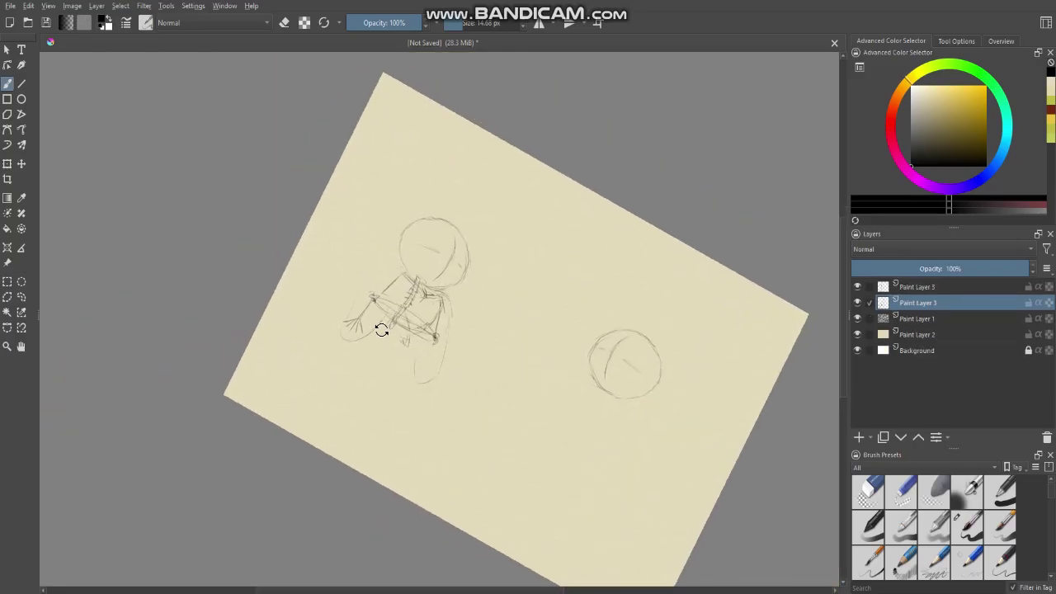
mouse_move(381, 330)
mouse_down()
mouse_move(394, 351)
mouse_move(391, 336)
mouse_up()
scroll(390, 333, up, 1)
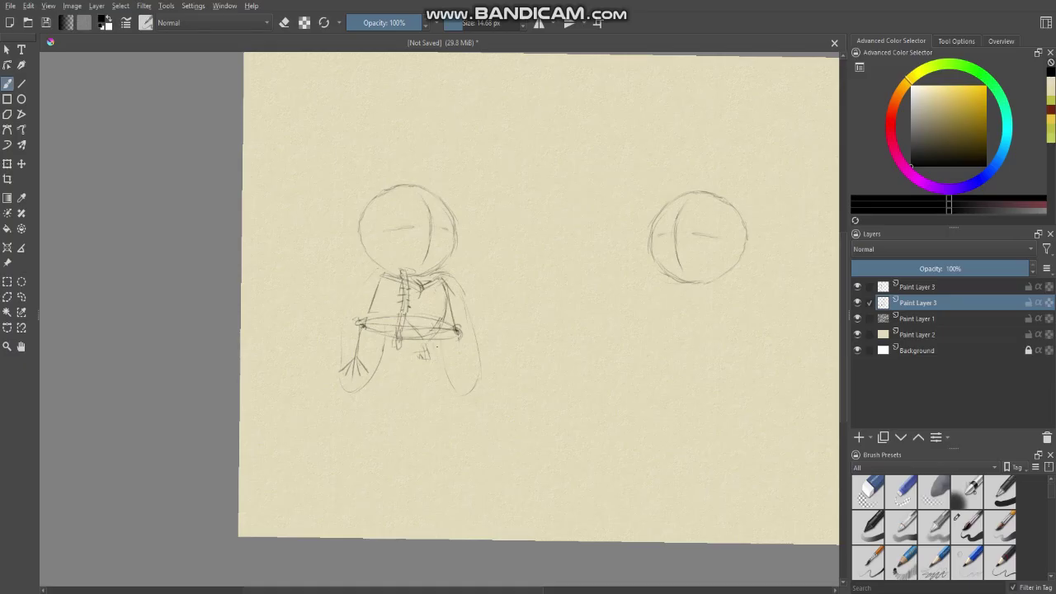
scroll(404, 343, down, 1)
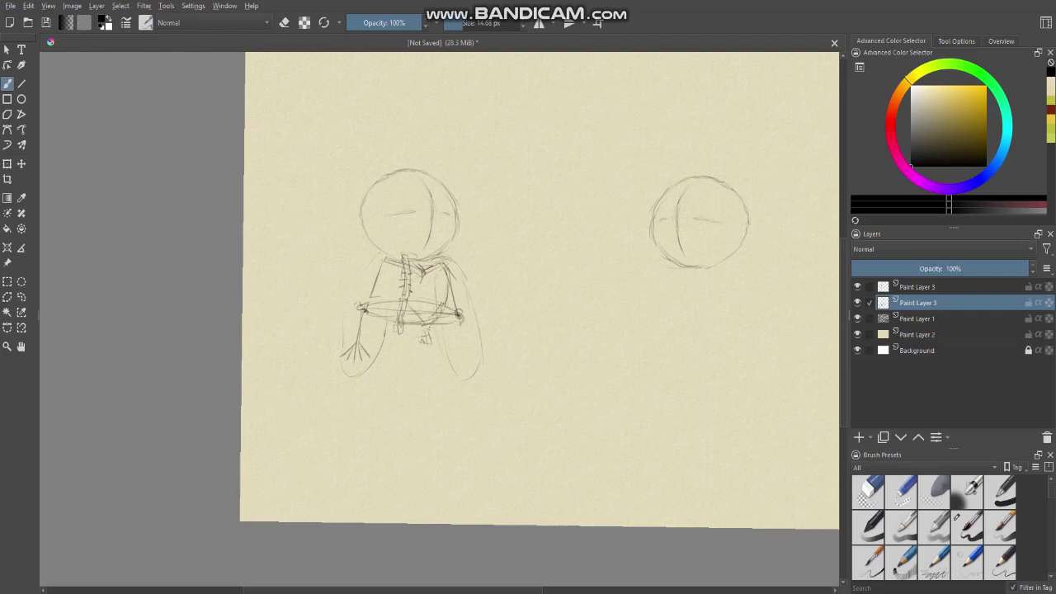
mouse_move(413, 329)
mouse_down()
mouse_move(392, 326)
mouse_move(387, 349)
mouse_move(401, 331)
mouse_move(372, 344)
mouse_up()
drag(384, 353, 399, 395)
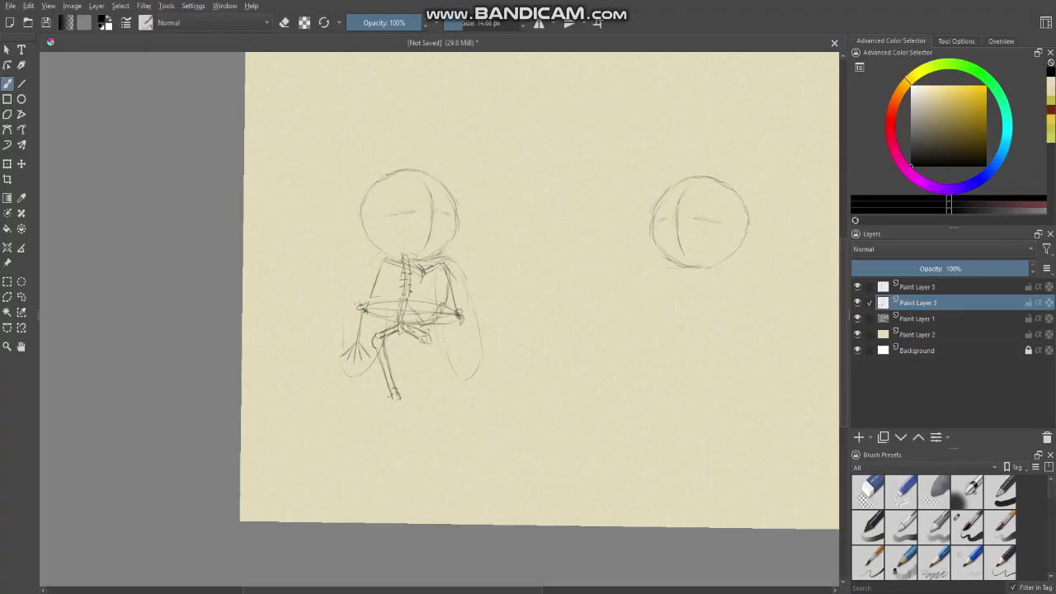
Sketch the foot extending from the ankle of the bent leg and erase its stray lines
drag(383, 399, 359, 411)
key(e)
mouse_move(361, 413)
mouse_down()
mouse_move(386, 398)
mouse_move(364, 419)
mouse_up()
key(e)
key(e)
drag(393, 401, 368, 425)
Draw a wide, flat ground ellipse around the left figure's foot
drag(370, 373, 399, 328)
scroll(384, 376, up, 1)
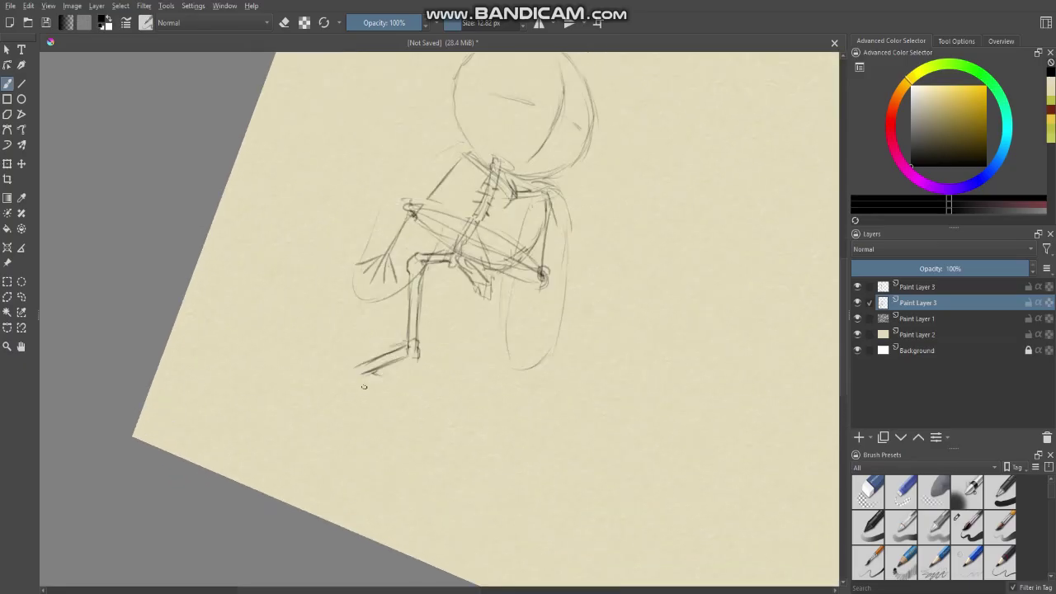
scroll(364, 375, down, 1)
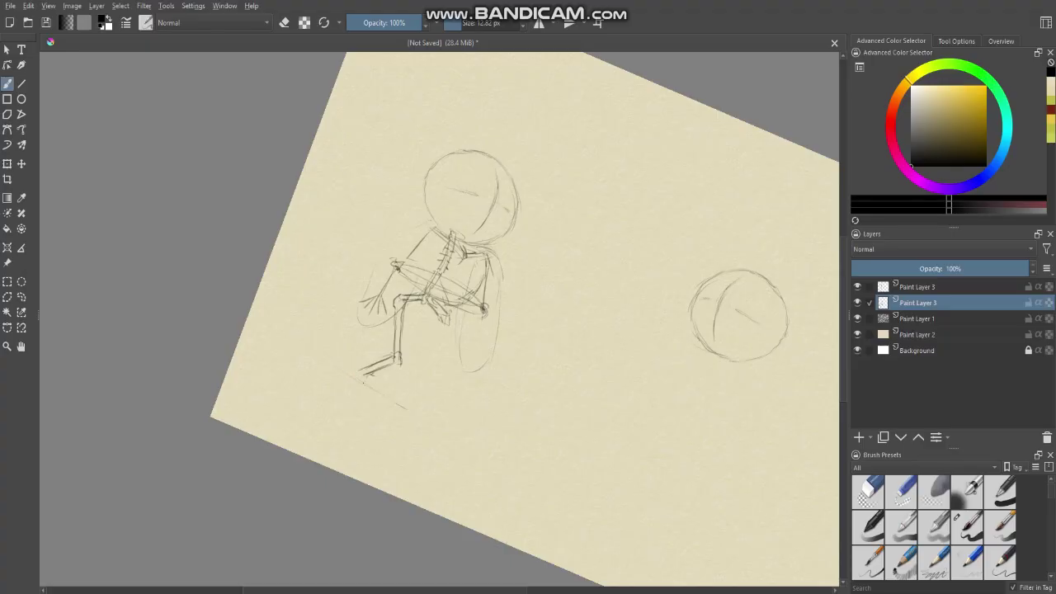
mouse_move(321, 345)
mouse_down()
mouse_move(400, 372)
mouse_move(428, 396)
mouse_move(387, 371)
mouse_move(371, 416)
mouse_up()
scroll(412, 400, down, 2)
scroll(410, 402, up, 1)
key(g)
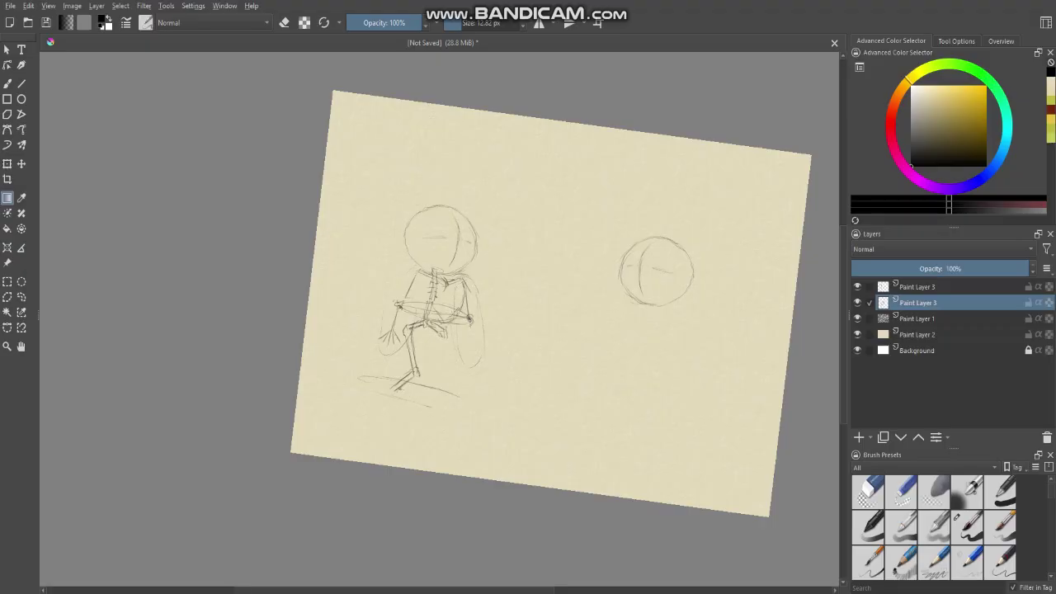
Mirror the canvas view with the brush active and strengthen the ground ellipse under the skeletal figure's foot with darker strokes
key(b)
key(m)
mouse_move(403, 387)
mouse_down()
mouse_move(429, 312)
mouse_move(370, 396)
mouse_move(453, 407)
mouse_up()
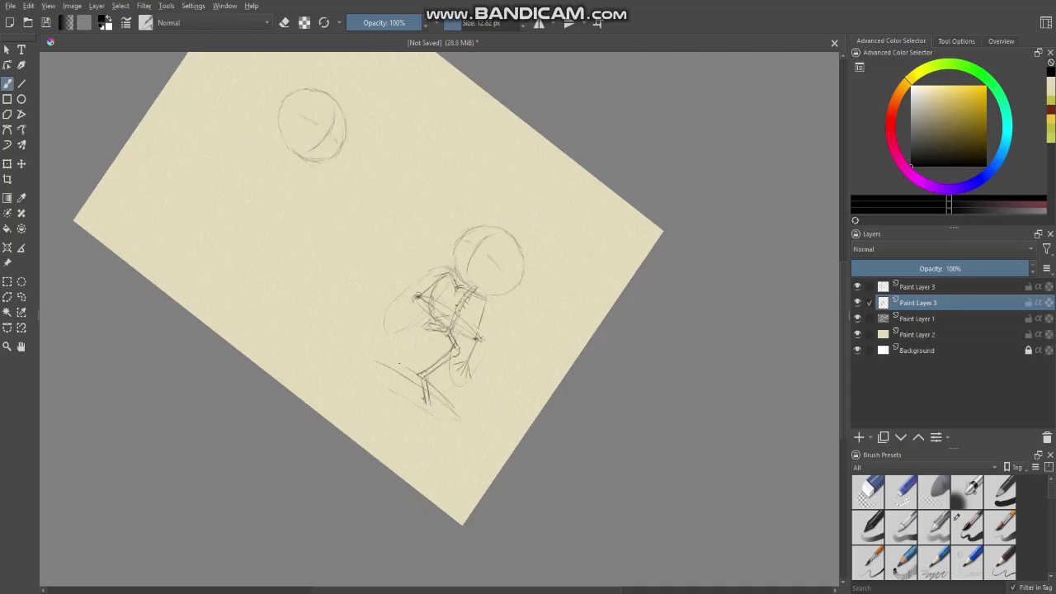
mouse_move(386, 360)
mouse_down()
mouse_move(389, 378)
mouse_move(433, 414)
mouse_move(401, 364)
mouse_up()
scroll(407, 410, down, 1)
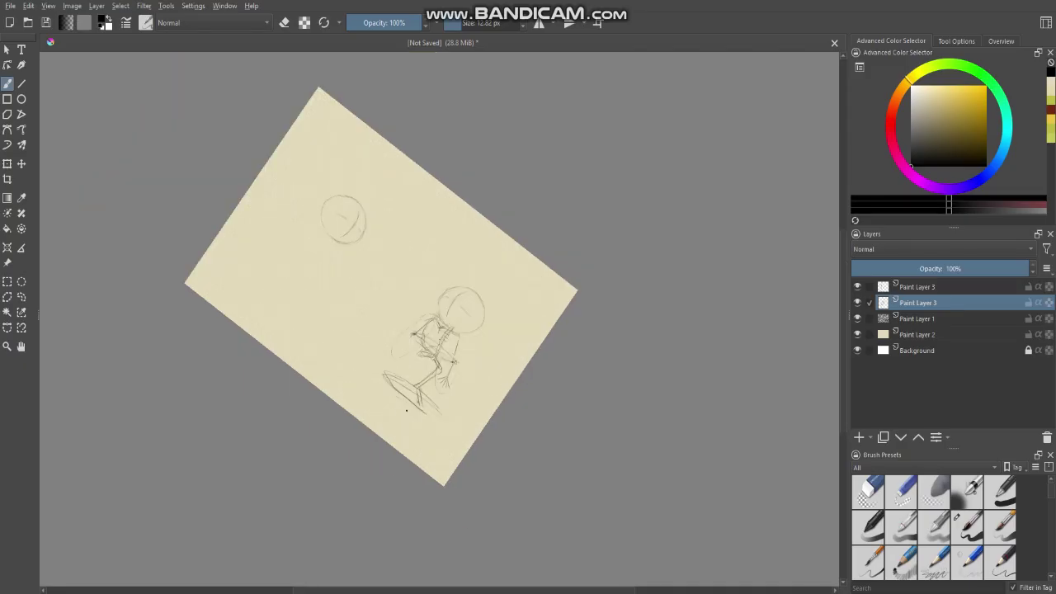
drag(407, 410, 434, 465)
scroll(429, 433, up, 2)
drag(424, 364, 428, 389)
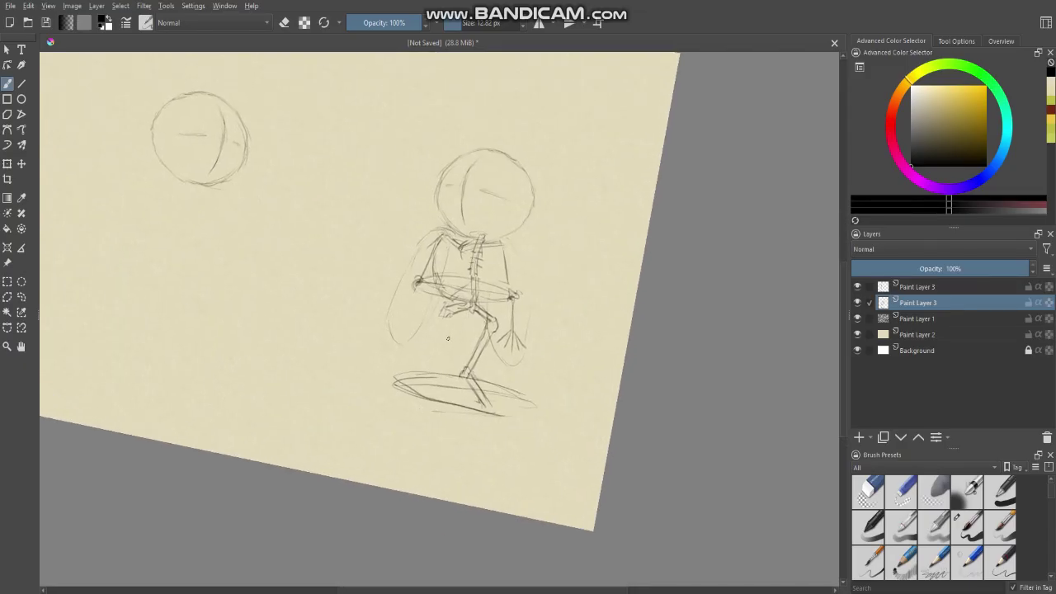
Sketch the skeletal figure's second bent leg, select it freehand, move it slightly toward the body, and clear the selection
drag(438, 323, 415, 365)
key(l)
mouse_move(424, 387)
mouse_down()
mouse_move(416, 374)
mouse_move(442, 320)
mouse_move(424, 389)
mouse_move(417, 368)
mouse_up()
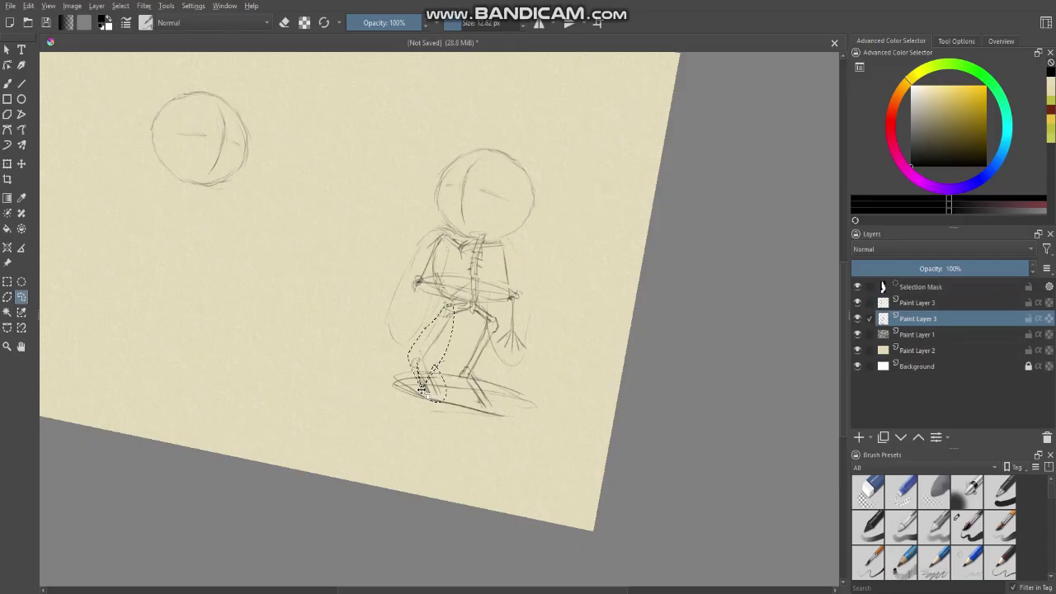
key(ctrl+t)
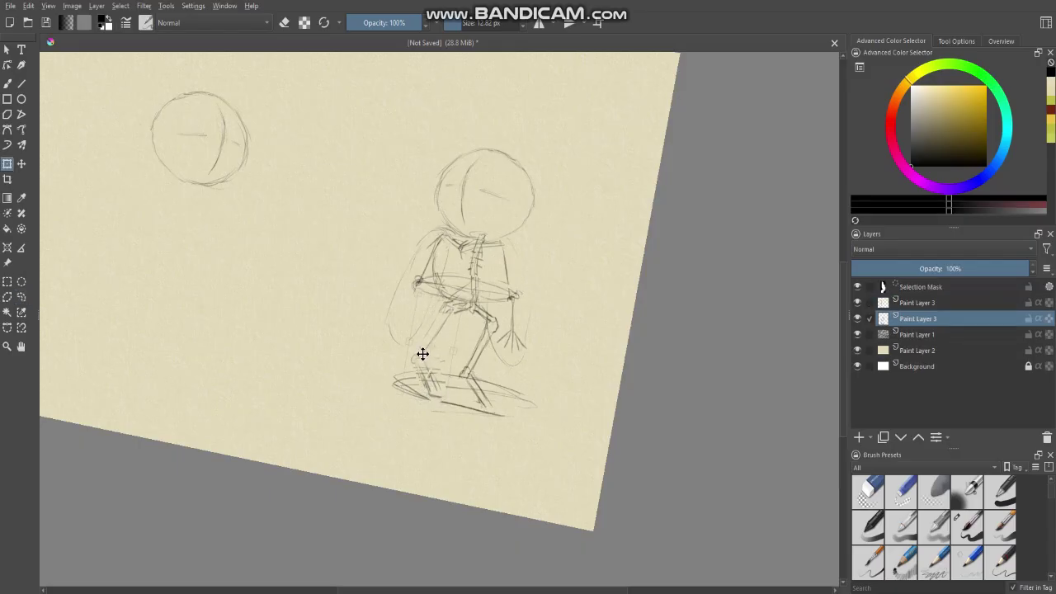
drag(422, 351, 427, 353)
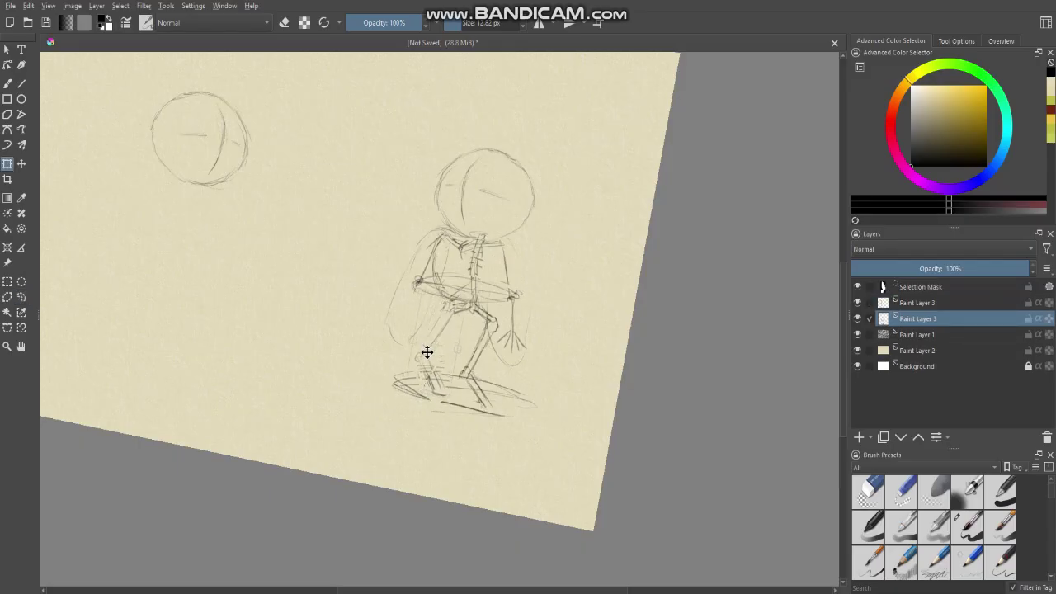
key(b)
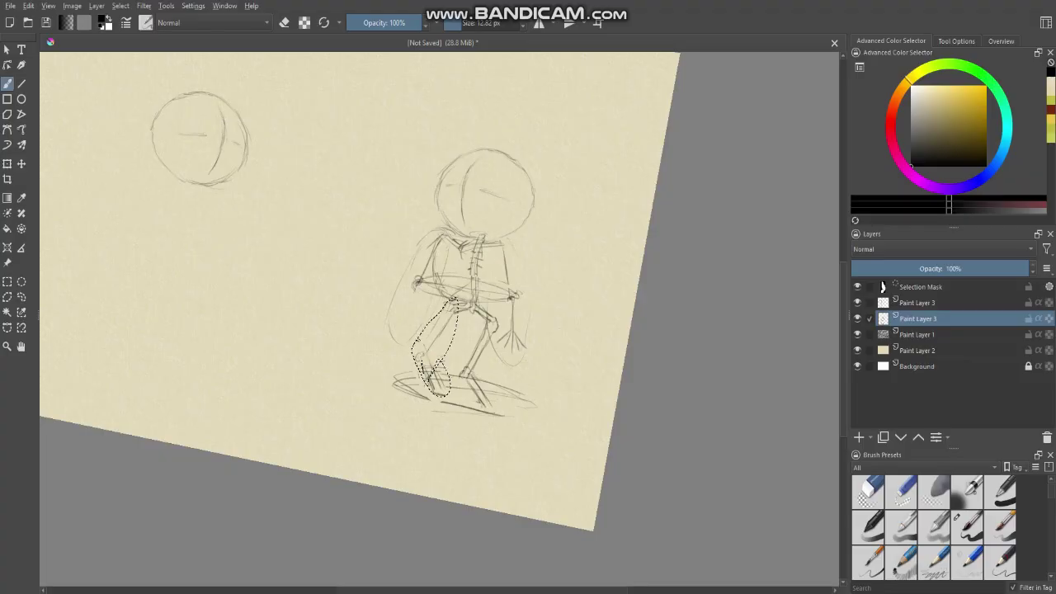
key(ctrl+shift+a)
Darken the second leg's thigh and shin and sketch long oval feet at both ankles
mouse_move(420, 360)
mouse_down()
mouse_move(433, 392)
mouse_move(427, 386)
mouse_up()
drag(439, 321, 424, 355)
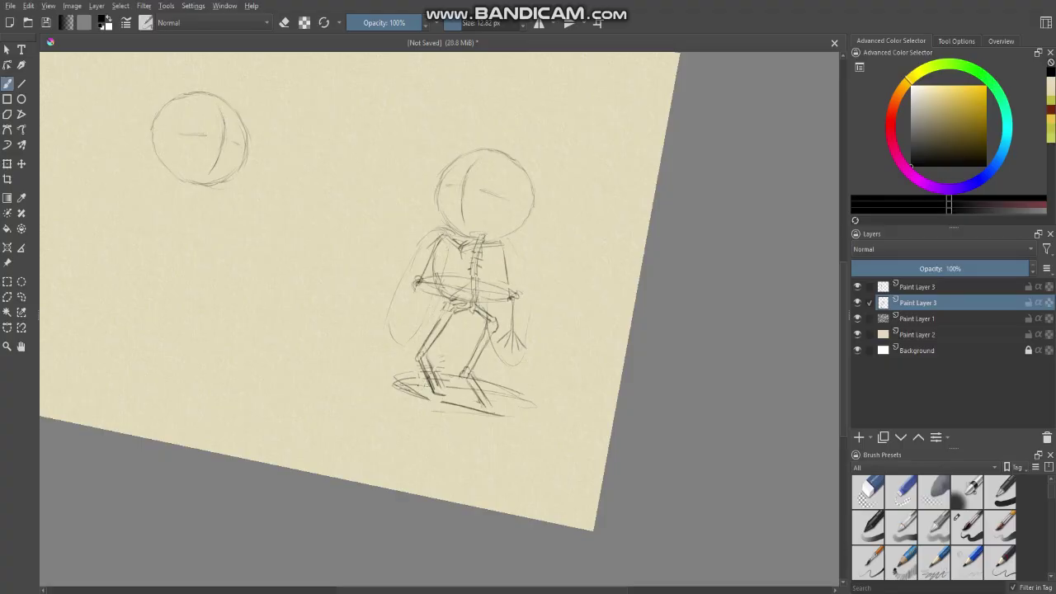
mouse_move(413, 384)
mouse_down()
mouse_move(391, 402)
mouse_move(449, 398)
mouse_up()
mouse_move(433, 397)
mouse_down()
mouse_move(445, 388)
mouse_move(485, 400)
mouse_move(462, 417)
mouse_move(500, 410)
mouse_move(463, 418)
mouse_move(434, 413)
mouse_move(493, 388)
mouse_move(455, 402)
mouse_move(508, 398)
mouse_up()
scroll(441, 401, down, 1)
scroll(435, 413, up, 1)
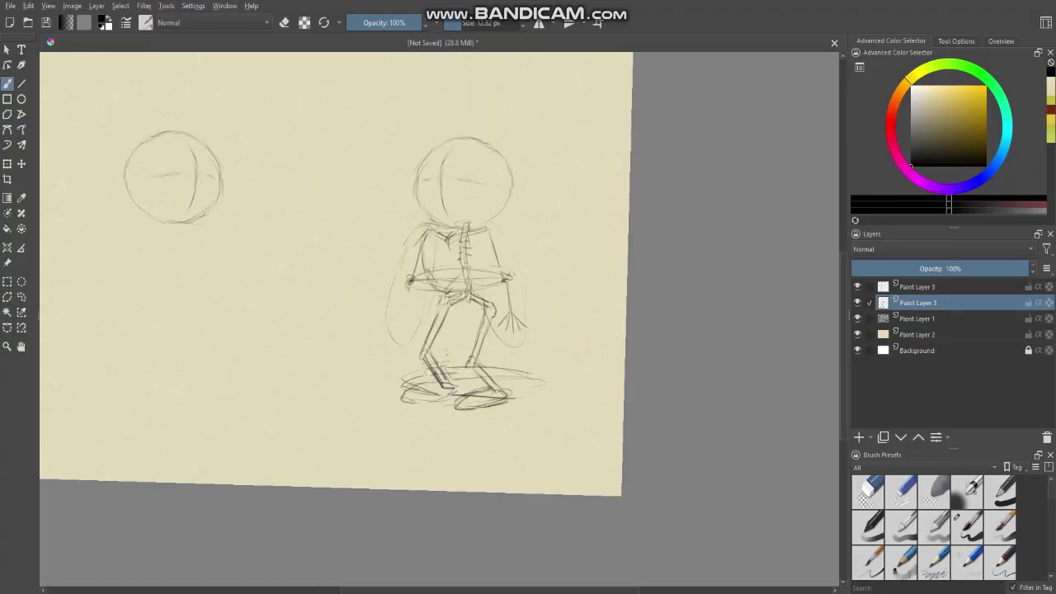
mouse_move(440, 383)
mouse_down()
mouse_move(402, 396)
mouse_move(449, 404)
mouse_move(456, 385)
mouse_up()
Sketch a loose outline around the skeletal figure's arm with the splayed fingers, running from the shoulder to the hand
scroll(437, 361, down, 1)
drag(401, 325, 419, 358)
scroll(511, 319, up, 1)
mouse_move(500, 286)
mouse_down()
mouse_move(520, 320)
mouse_move(524, 391)
mouse_up()
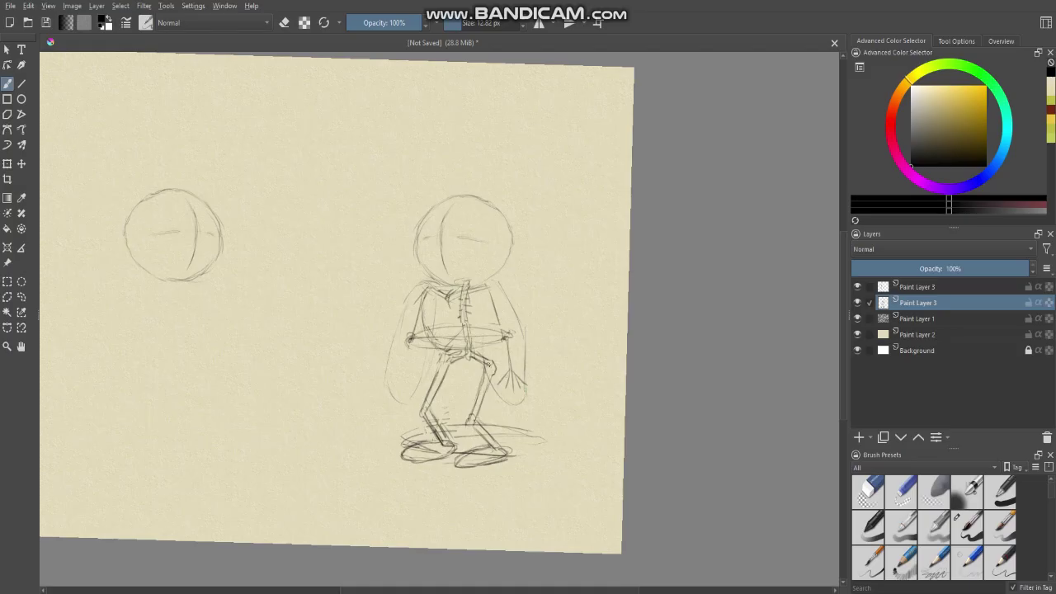
Draw a small flat neck ellipse at the base of the other figure's head and mirror the canvas view back
drag(364, 314, 401, 295)
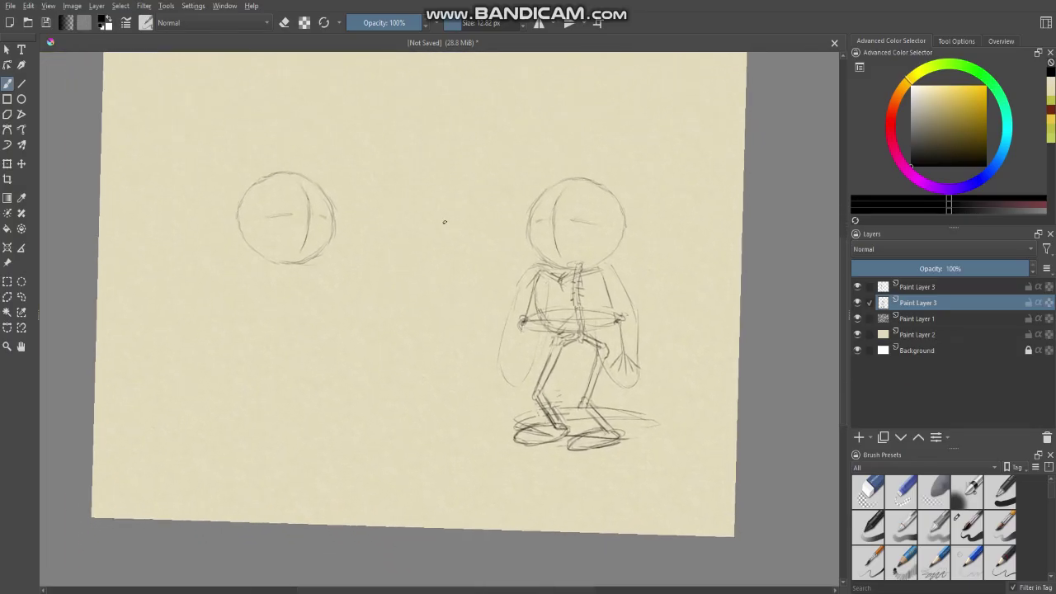
drag(293, 245, 419, 311)
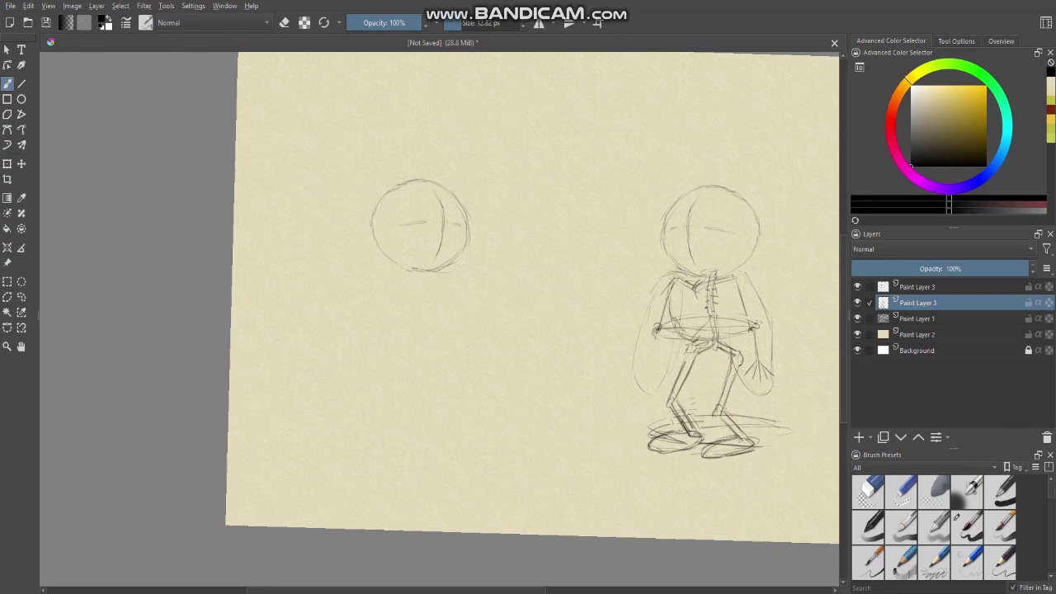
mouse_move(412, 263)
mouse_down()
mouse_move(424, 266)
mouse_move(407, 267)
mouse_up()
scroll(400, 268, down, 1)
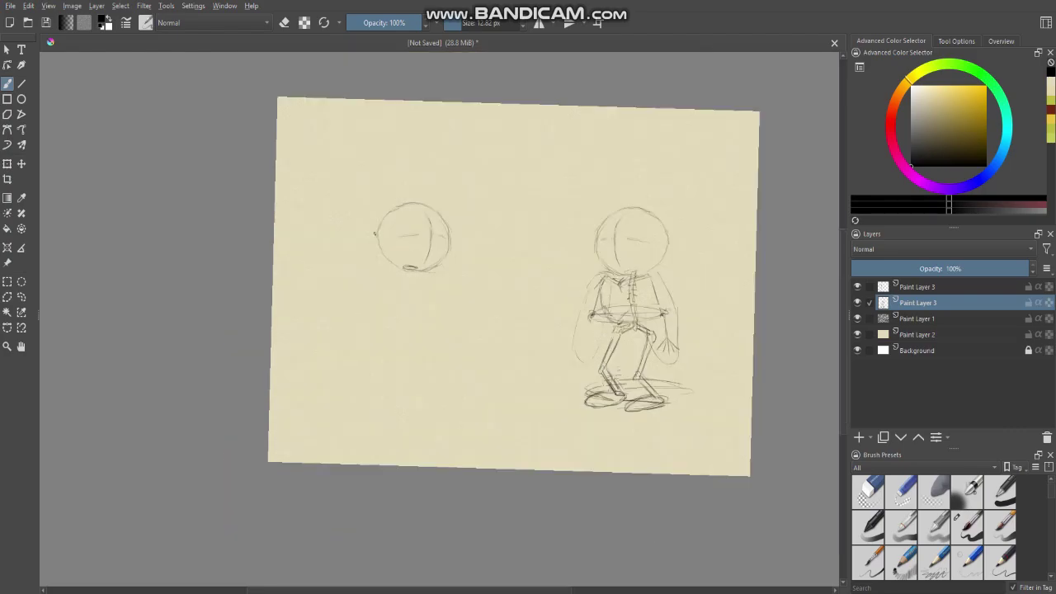
drag(375, 234, 441, 165)
scroll(441, 165, up, 1)
key(m)
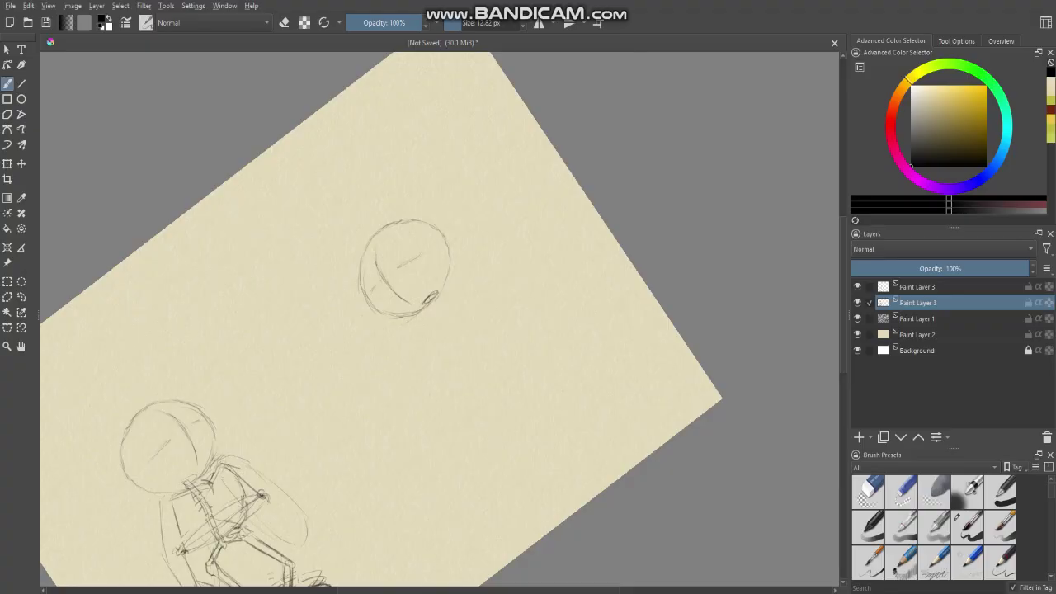
drag(435, 293, 424, 305)
scroll(429, 297, down, 1)
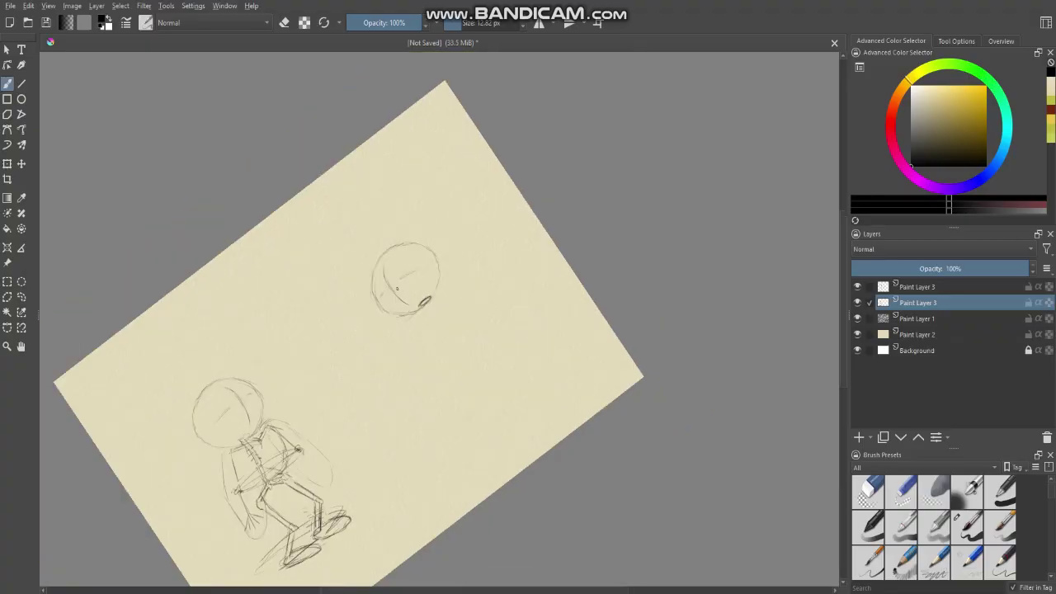
Darken the neck ellipse on the right figure and draw a short neck line descending from it
scroll(413, 297, up, 2)
scroll(425, 307, down, 1)
drag(391, 250, 443, 186)
drag(426, 303, 433, 308)
scroll(442, 286, up, 1)
mouse_move(424, 323)
mouse_down()
mouse_move(418, 315)
mouse_move(454, 252)
mouse_up()
scroll(434, 304, down, 1)
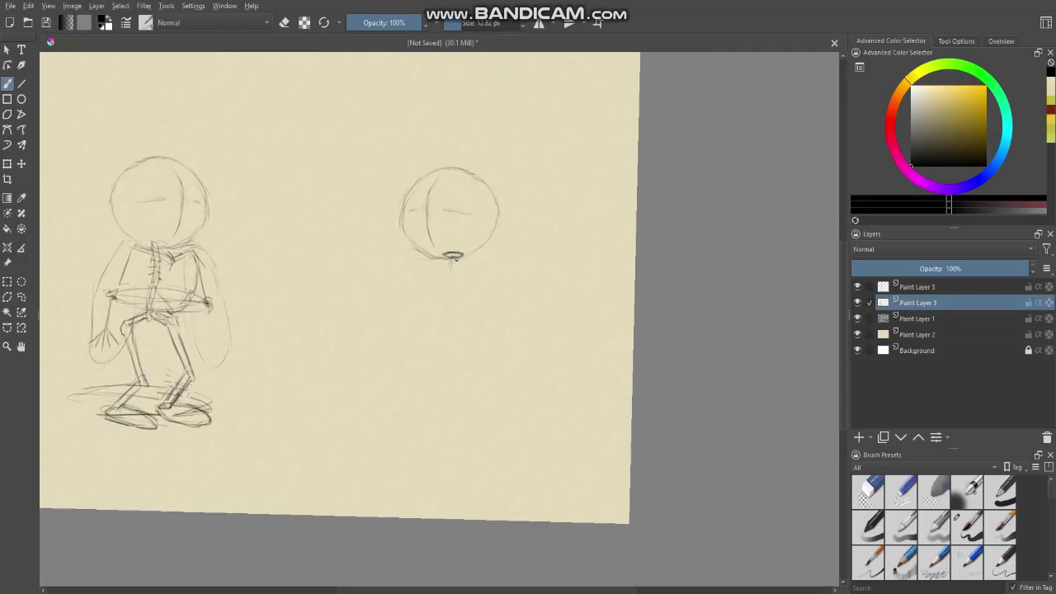
drag(426, 277, 508, 293)
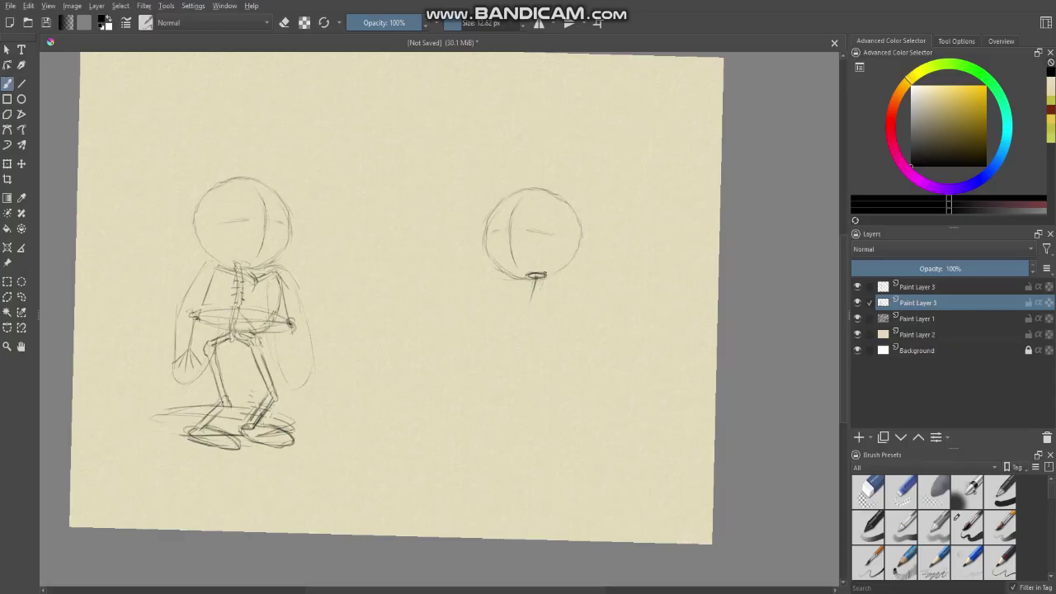
Extend the right figure's neck into a curved double-line spine and mark a short crossbar near its top
mouse_move(535, 306)
mouse_down()
mouse_move(541, 292)
mouse_move(535, 351)
mouse_up()
scroll(510, 298, down, 1)
drag(507, 205, 575, 297)
drag(507, 353, 513, 336)
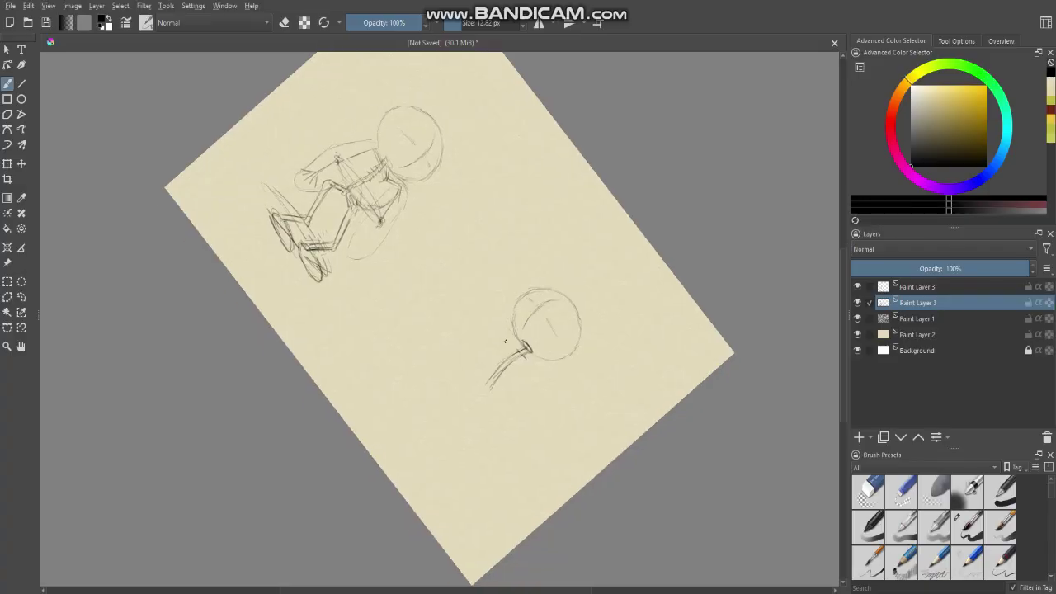
scroll(504, 341, up, 3)
key(e)
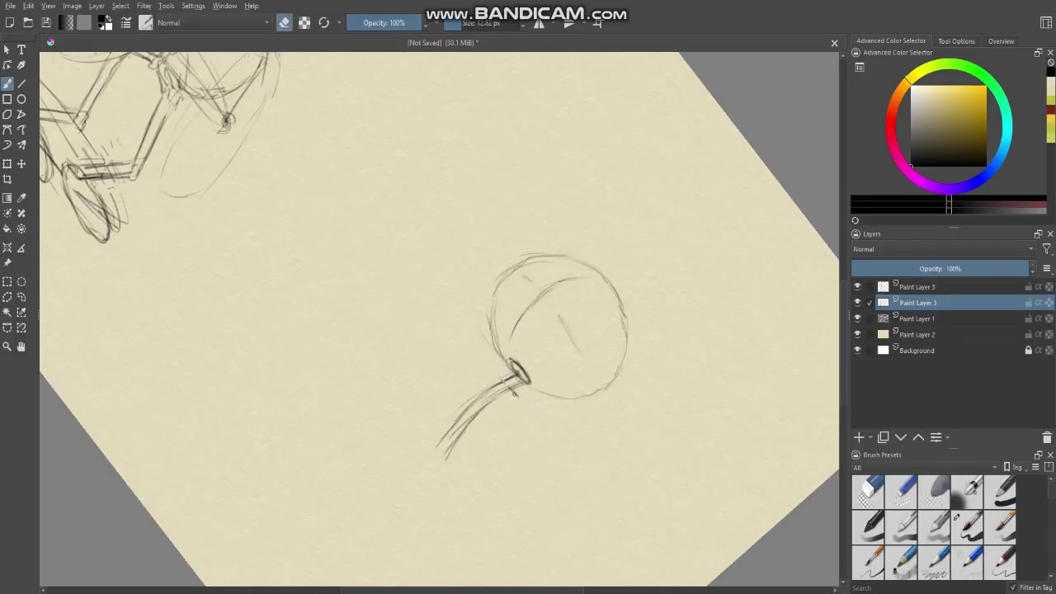
key(e)
scroll(512, 391, down, 3)
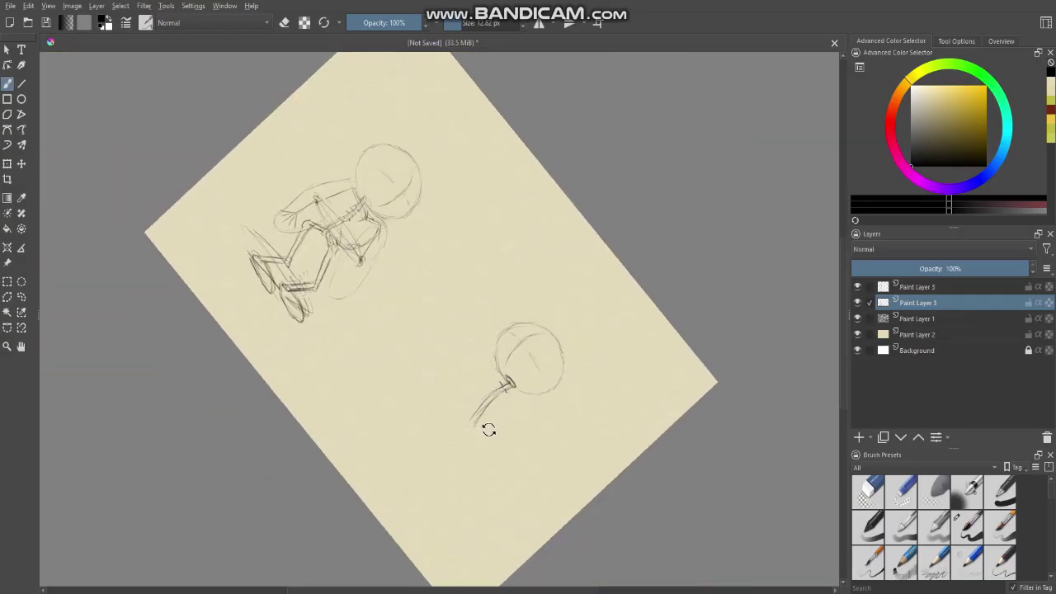
Enlarge the brush to about 19 px and start a darker shoulder line across the top of the right figure's spine
scroll(495, 421, up, 2)
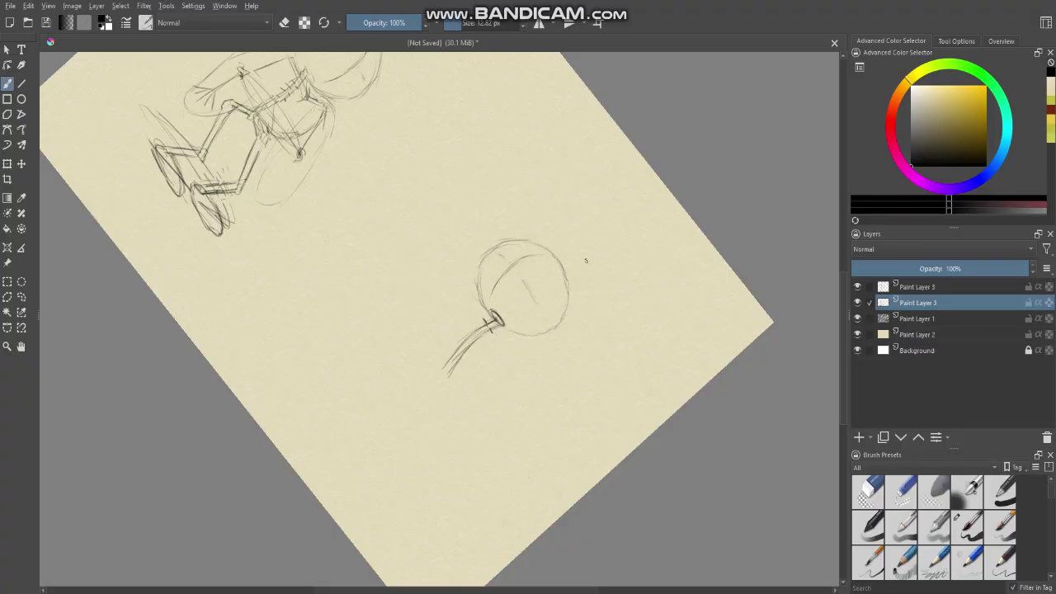
mouse_move(577, 237)
mouse_down()
mouse_move(603, 264)
mouse_move(612, 239)
mouse_move(621, 246)
mouse_move(594, 248)
mouse_move(600, 269)
mouse_move(579, 238)
mouse_move(629, 262)
mouse_move(608, 244)
mouse_up()
key(e)
key(e)
mouse_move(480, 322)
mouse_down()
mouse_move(493, 298)
mouse_move(466, 279)
mouse_up()
key(e)
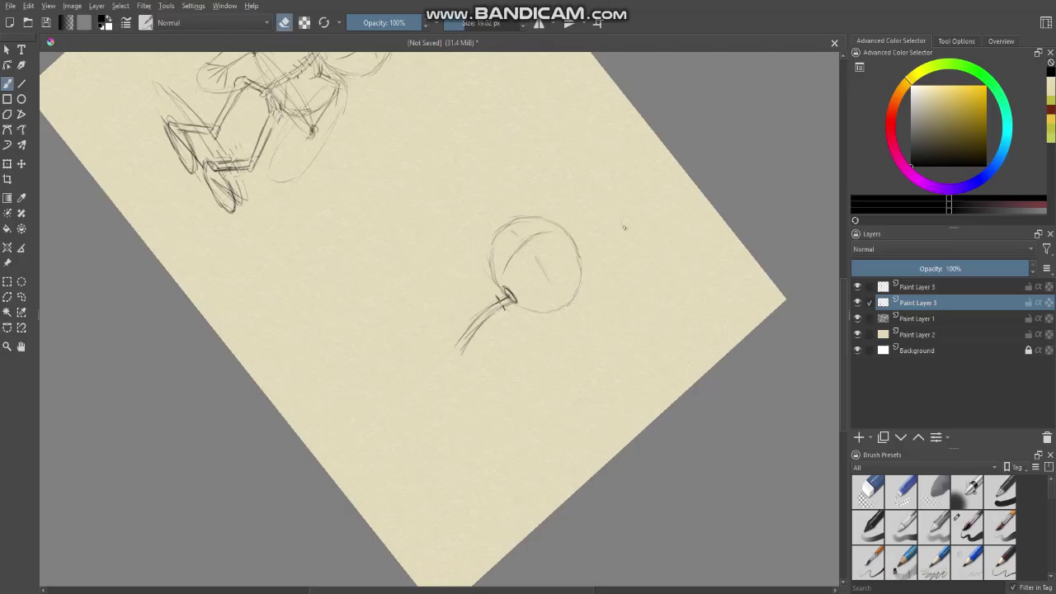
key(e)
mouse_move(478, 332)
mouse_down()
mouse_move(513, 324)
mouse_move(488, 318)
mouse_move(483, 302)
mouse_move(499, 279)
mouse_move(455, 257)
mouse_move(468, 316)
mouse_up()
scroll(513, 320, down, 2)
scroll(500, 297, up, 2)
scroll(468, 316, up, 1)
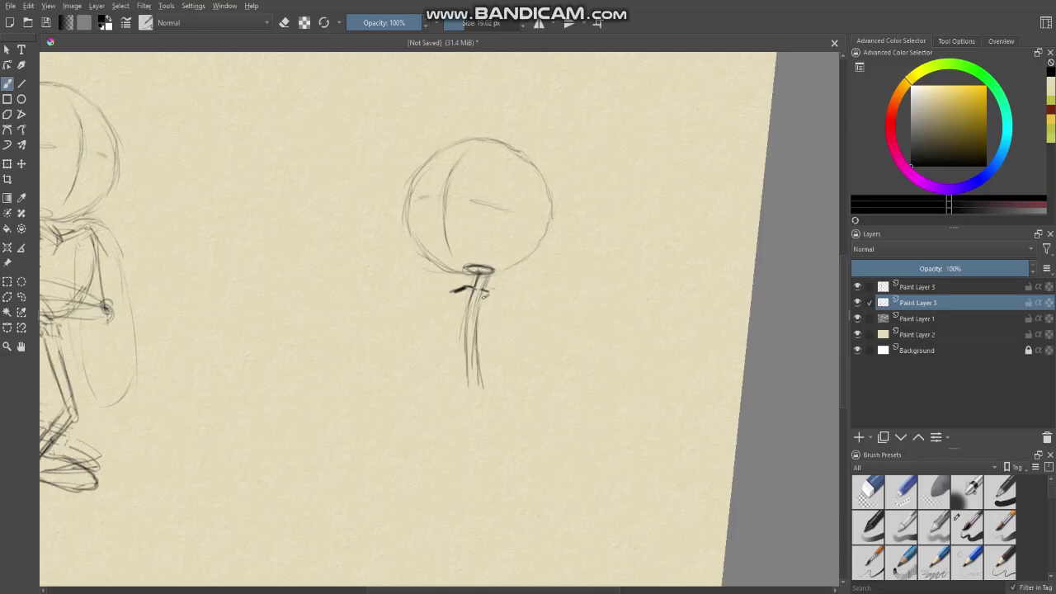
Close the shoulder line into a flat diamond around the neck base and erase the lines inside it
mouse_move(445, 231)
mouse_down()
mouse_move(481, 302)
mouse_move(497, 387)
mouse_move(515, 365)
mouse_move(507, 354)
mouse_up()
scroll(465, 334, down, 1)
drag(427, 280, 459, 280)
scroll(492, 325, up, 2)
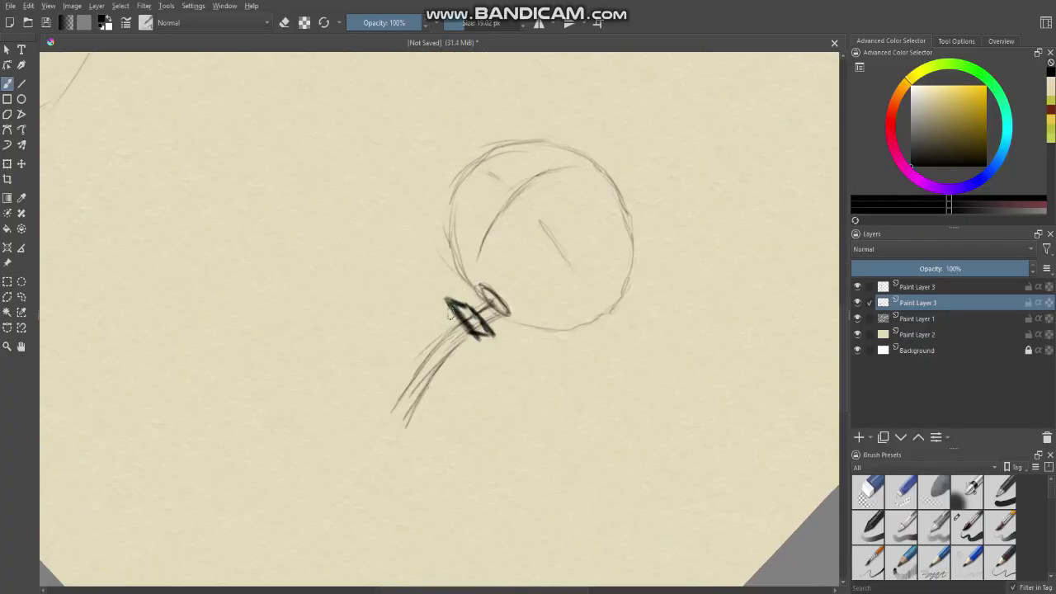
key(e)
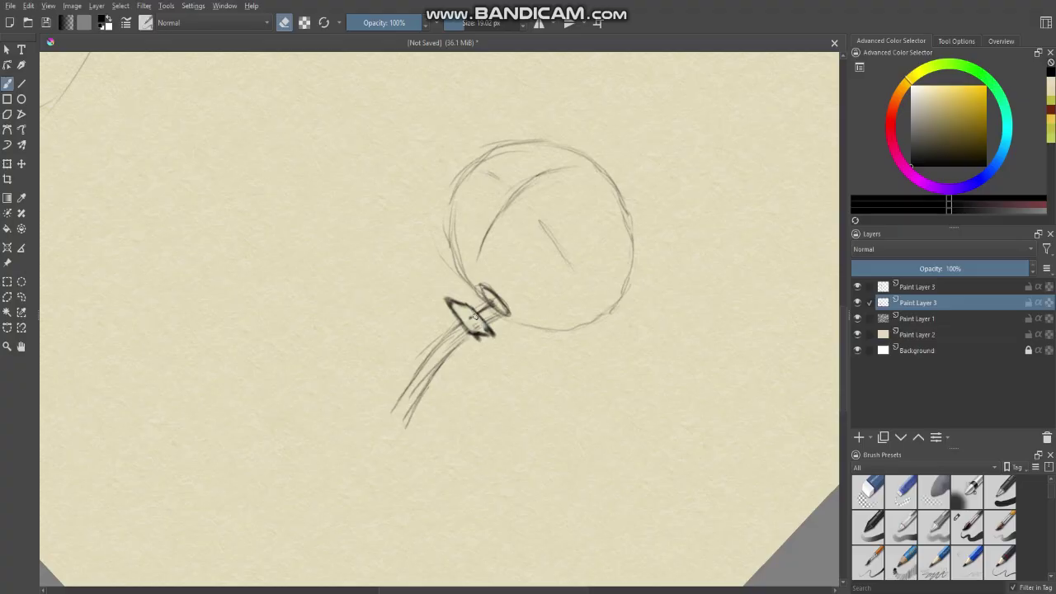
key(e)
Erase and redraw the diamond's edges to shape it into a flat parallelogram forming the top plane of the torso
scroll(460, 347, down, 2)
mouse_move(451, 361)
mouse_down()
mouse_move(486, 407)
mouse_move(520, 370)
mouse_up()
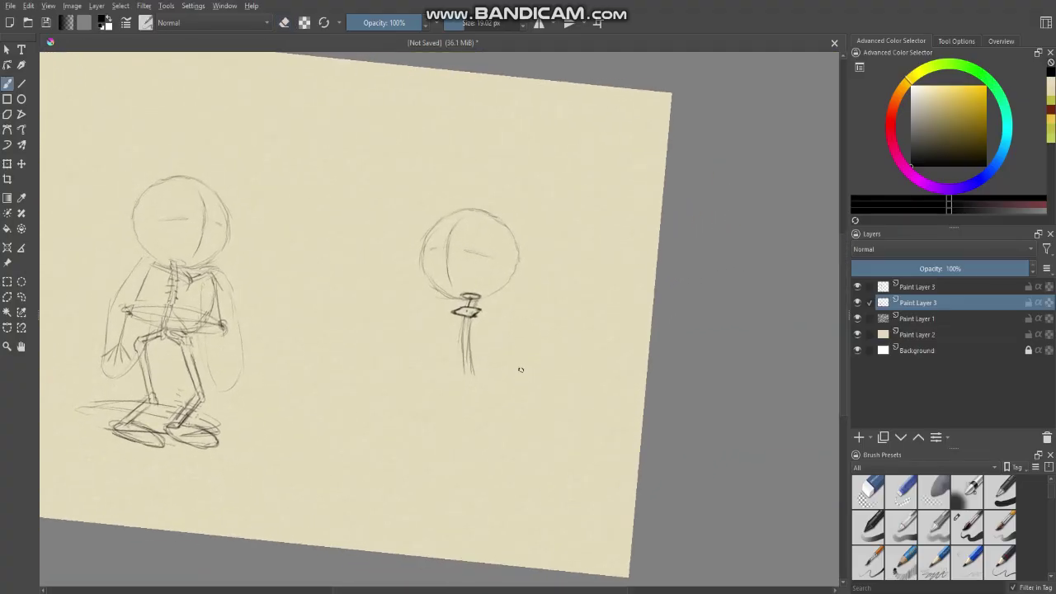
scroll(462, 325, up, 1)
scroll(450, 327, up, 1)
key(e)
key(e)
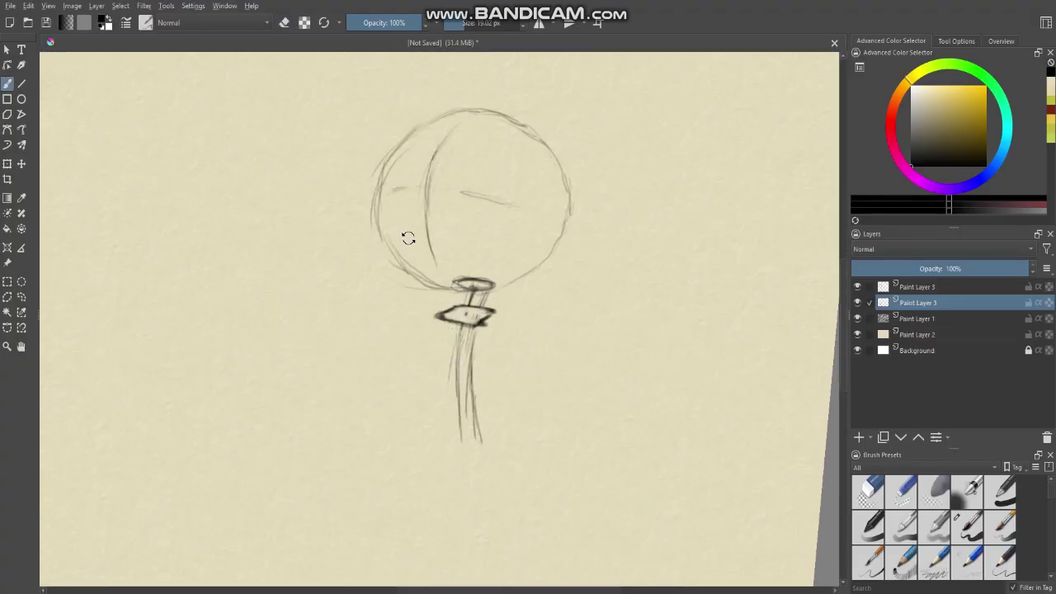
drag(407, 238, 493, 250)
key(e)
drag(446, 334, 457, 360)
key(e)
scroll(451, 338, down, 2)
mouse_move(424, 410)
mouse_down()
mouse_move(465, 408)
mouse_move(500, 368)
mouse_up()
scroll(462, 348, up, 1)
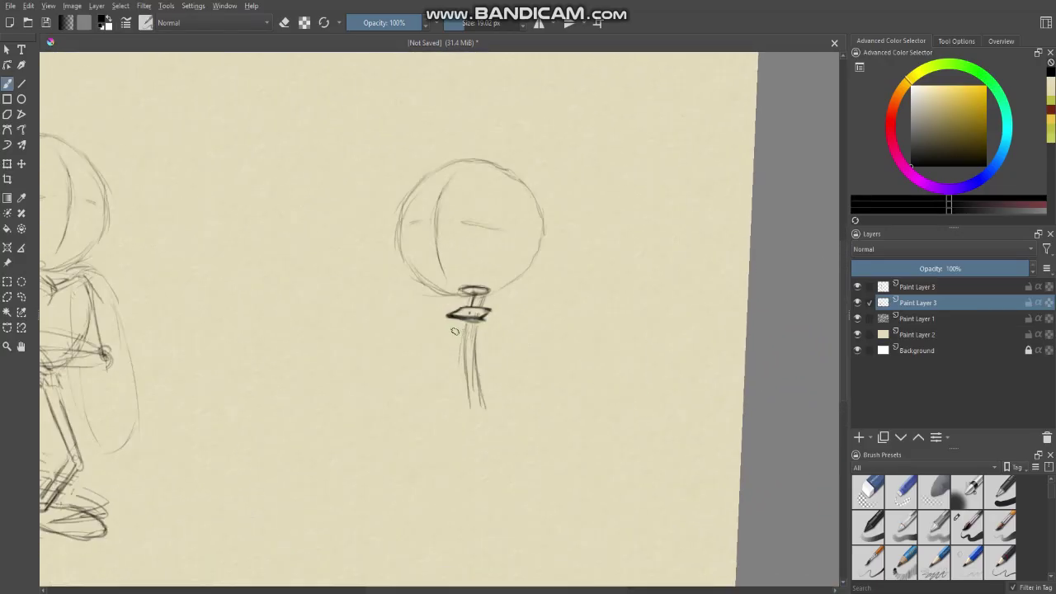
Draw short vertical strokes down from the two front corners of the shoulder parallelogram to start the torso box
drag(404, 244, 469, 243)
scroll(455, 329, down, 2)
scroll(447, 328, up, 1)
drag(440, 328, 405, 358)
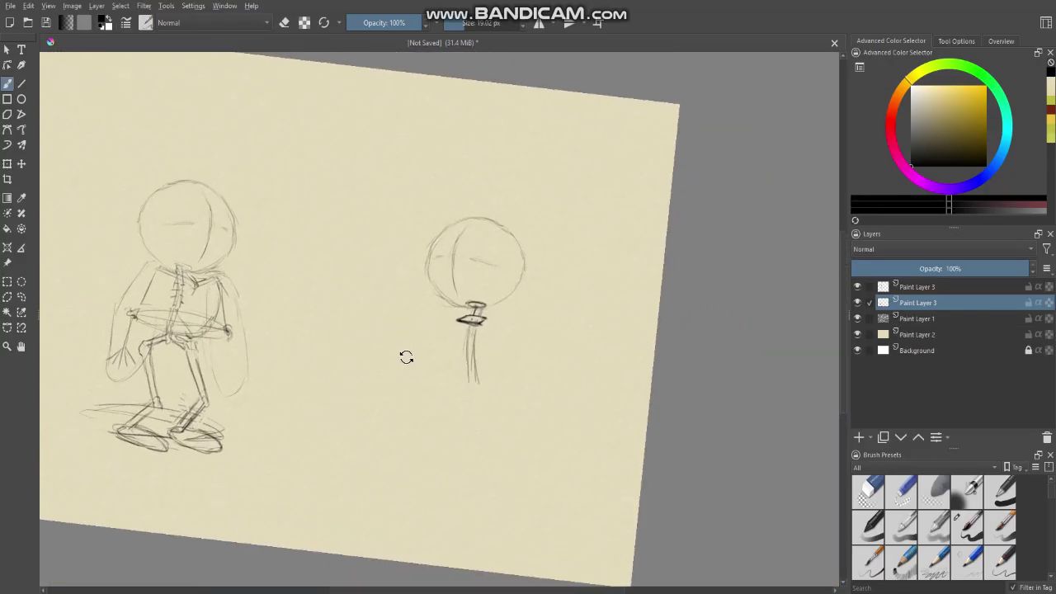
scroll(458, 328, up, 3)
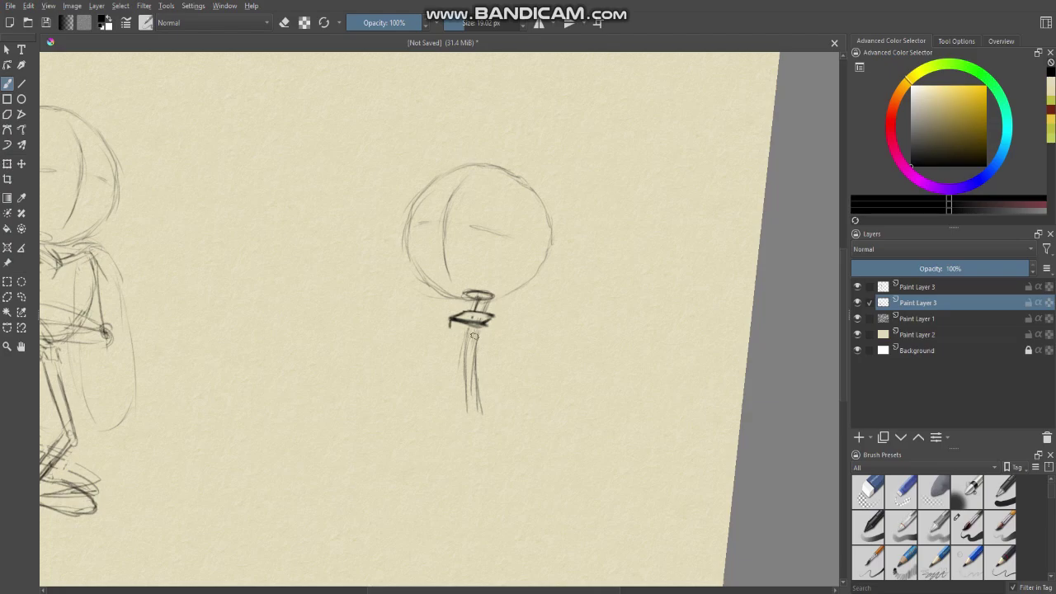
scroll(454, 345, down, 1)
scroll(450, 343, up, 1)
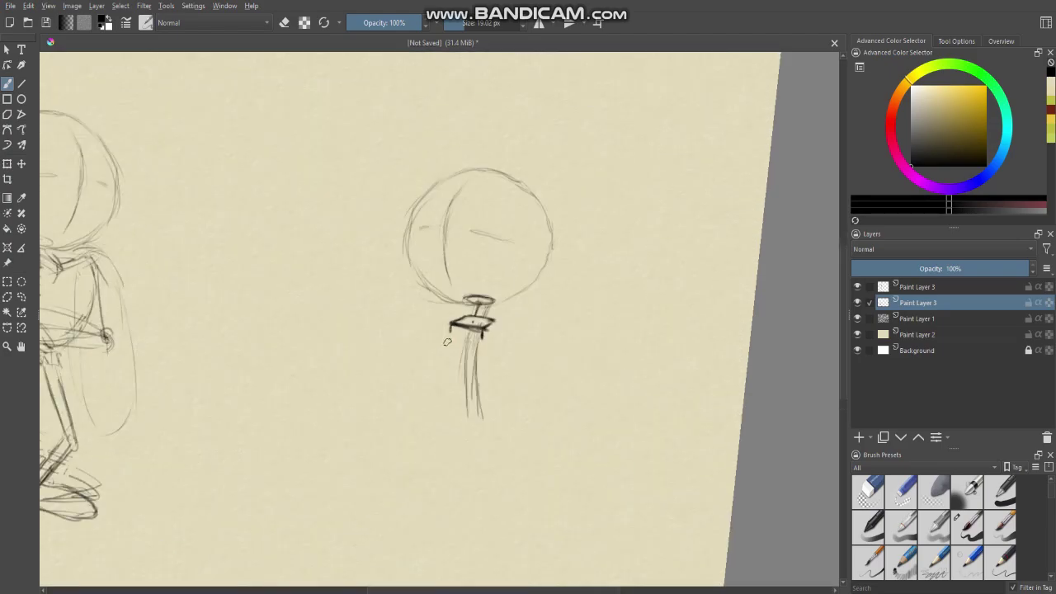
Extend the torso box's two front vertical edges downward alongside the spine
drag(432, 278, 518, 388)
scroll(412, 314, down, 1)
scroll(412, 314, down, 2)
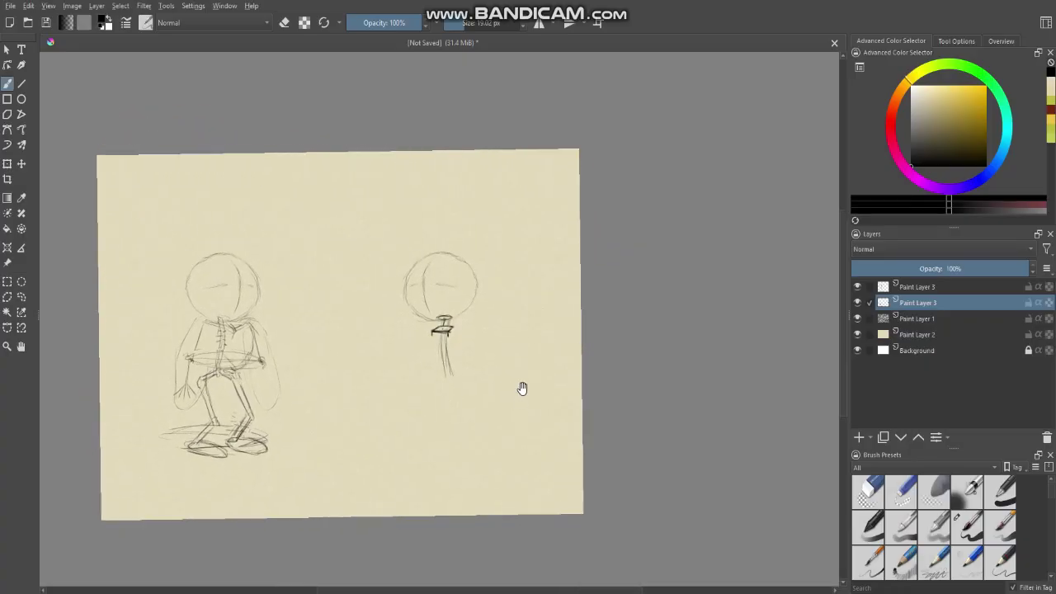
scroll(428, 348, up, 2)
scroll(422, 322, up, 2)
mouse_move(423, 320)
mouse_down()
mouse_move(427, 370)
mouse_move(427, 325)
mouse_move(452, 352)
mouse_move(455, 323)
mouse_move(463, 369)
mouse_move(458, 333)
mouse_up()
Clean up the torso box's front edge with the eraser and add the rear vertical edge from the back corner
key(e)
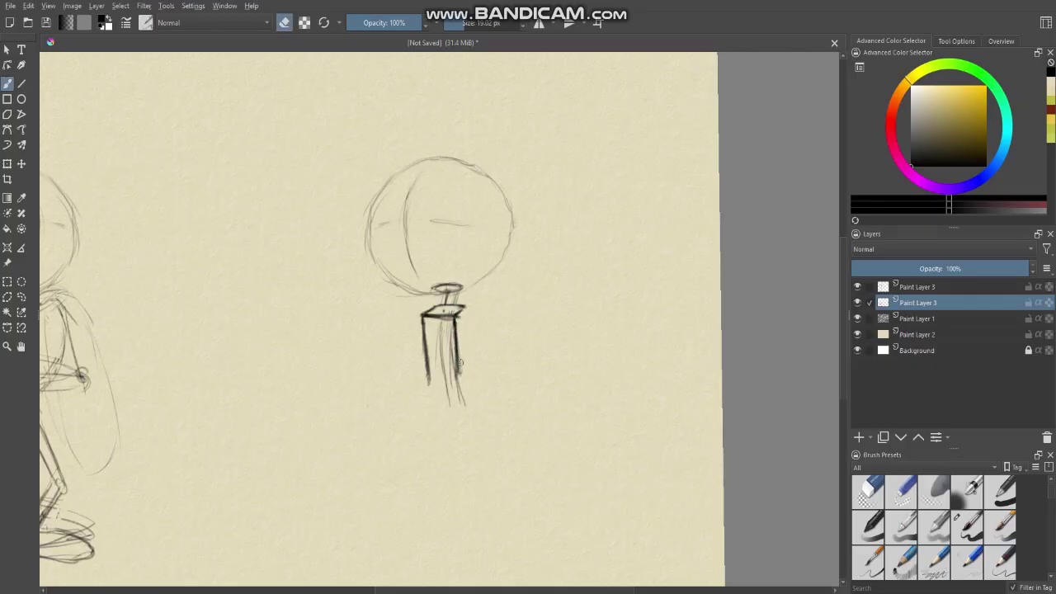
key(e)
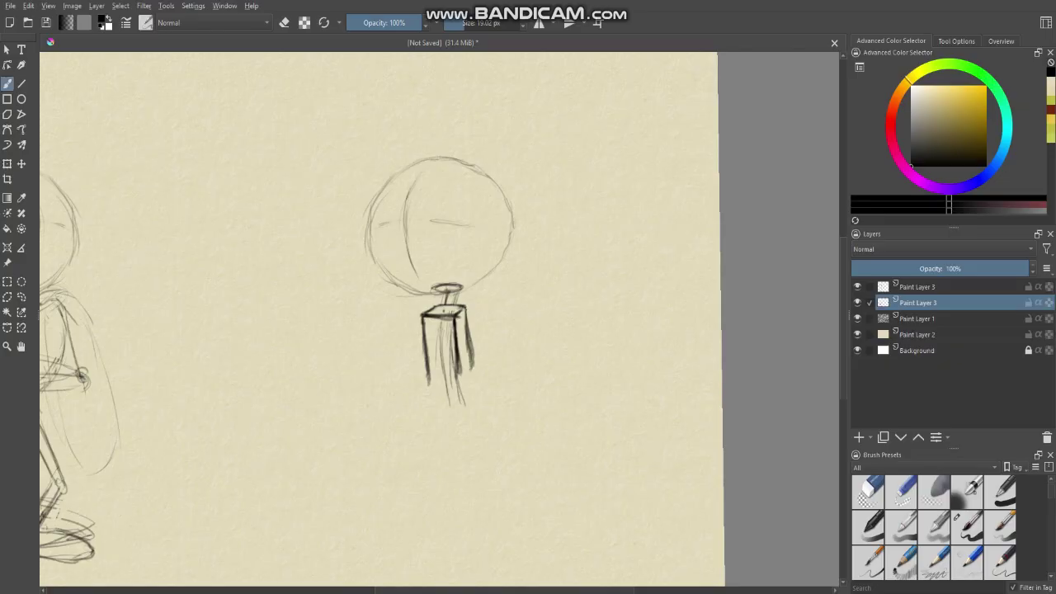
key(e)
key(e)
scroll(479, 355, down, 2)
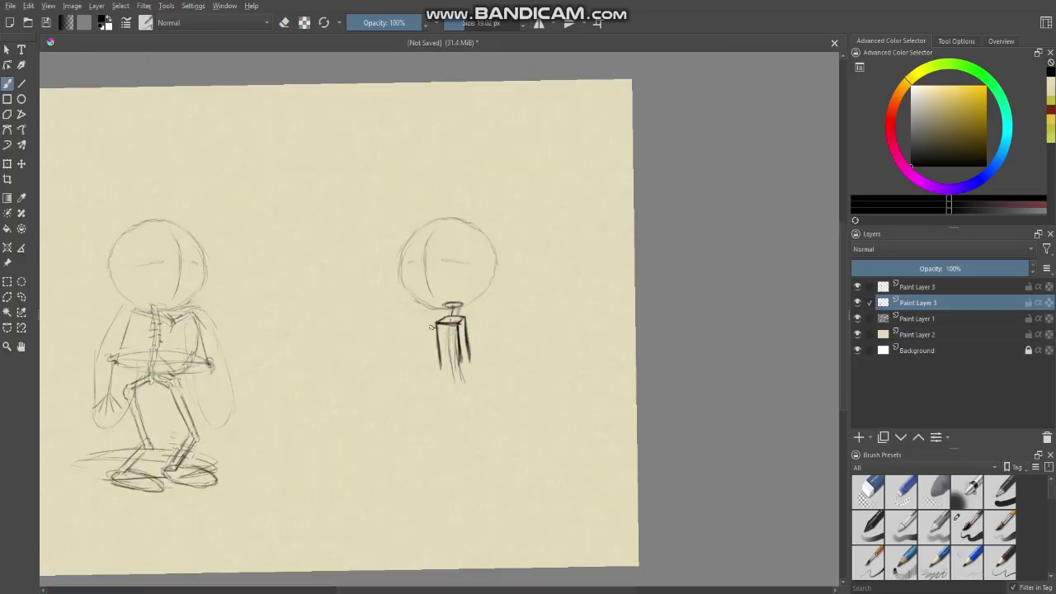
Darken and extend the lower end of the torso box's front vertical edge beside the spine
drag(405, 287, 406, 286)
scroll(464, 367, up, 1)
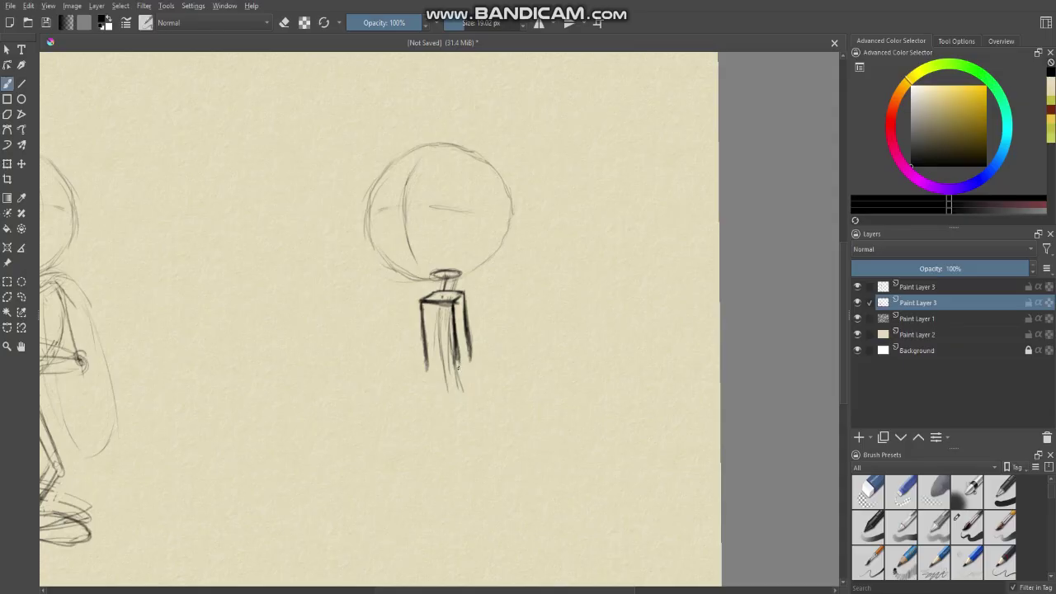
drag(457, 356, 459, 371)
drag(416, 321, 421, 325)
scroll(422, 325, down, 1)
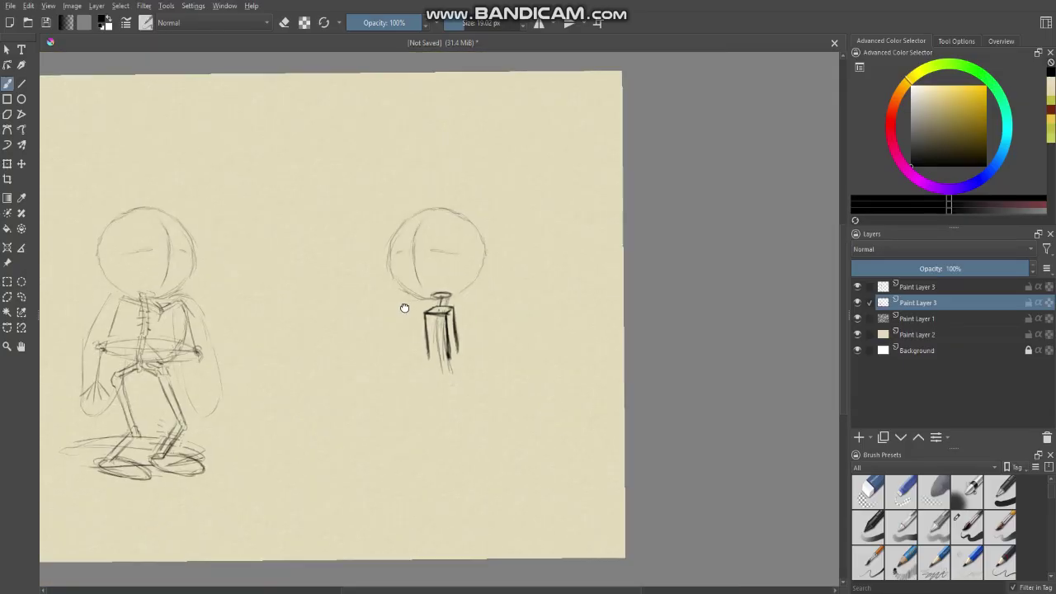
Draw the bottom edges of the right figure's torso box to close it between its vertical edges
scroll(416, 396, up, 1)
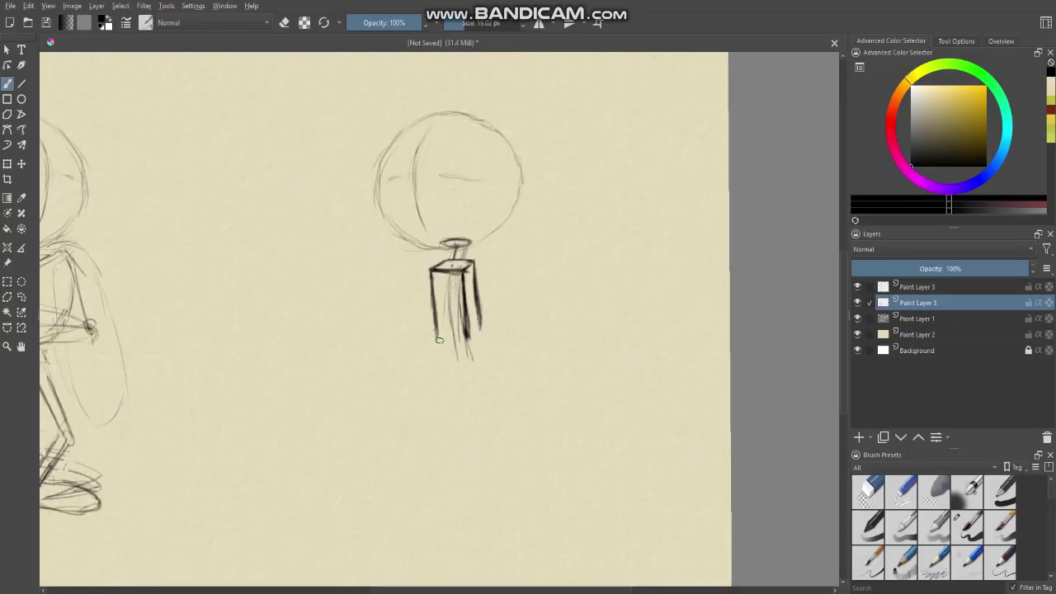
drag(438, 338, 470, 338)
scroll(448, 346, down, 2)
scroll(447, 347, up, 1)
drag(400, 281, 454, 267)
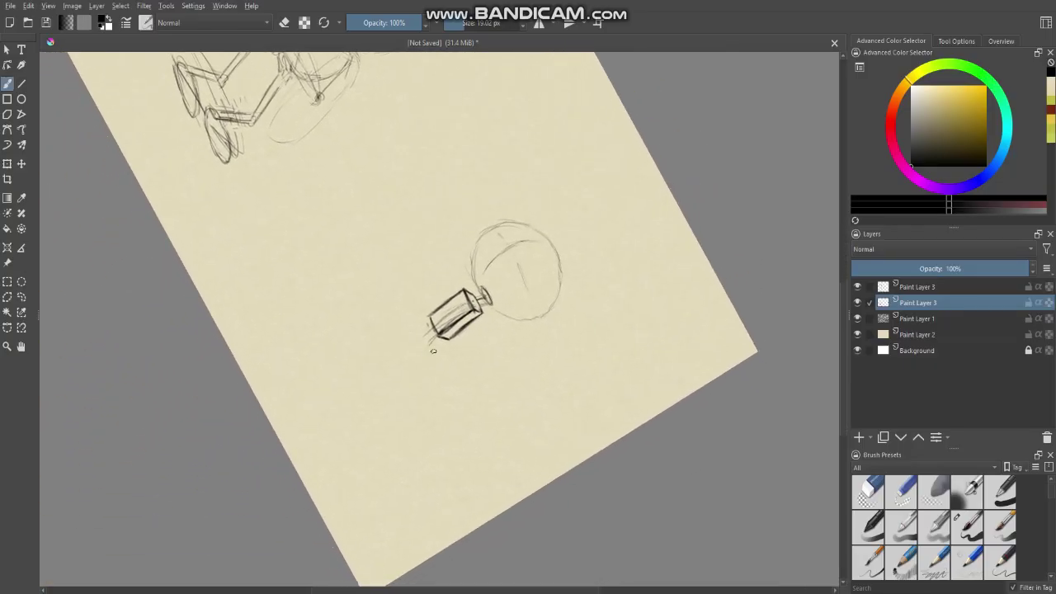
Mirror the canvas view and sketch the pelvis box's upper edges and short side strokes just below the torso box
scroll(434, 352, down, 2)
drag(398, 352, 405, 370)
scroll(420, 355, up, 1)
key(m)
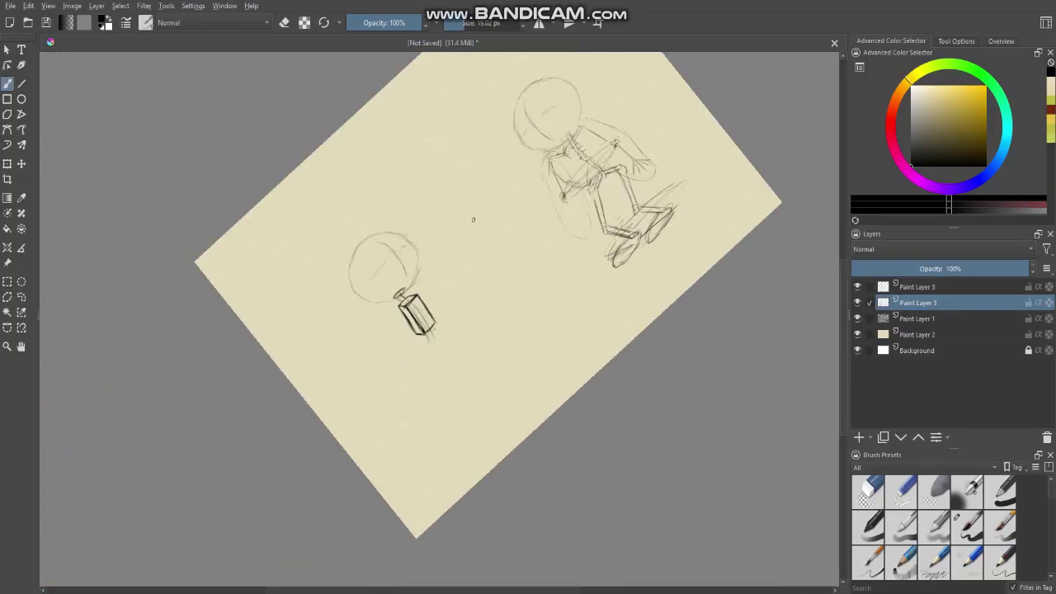
drag(391, 255, 398, 259)
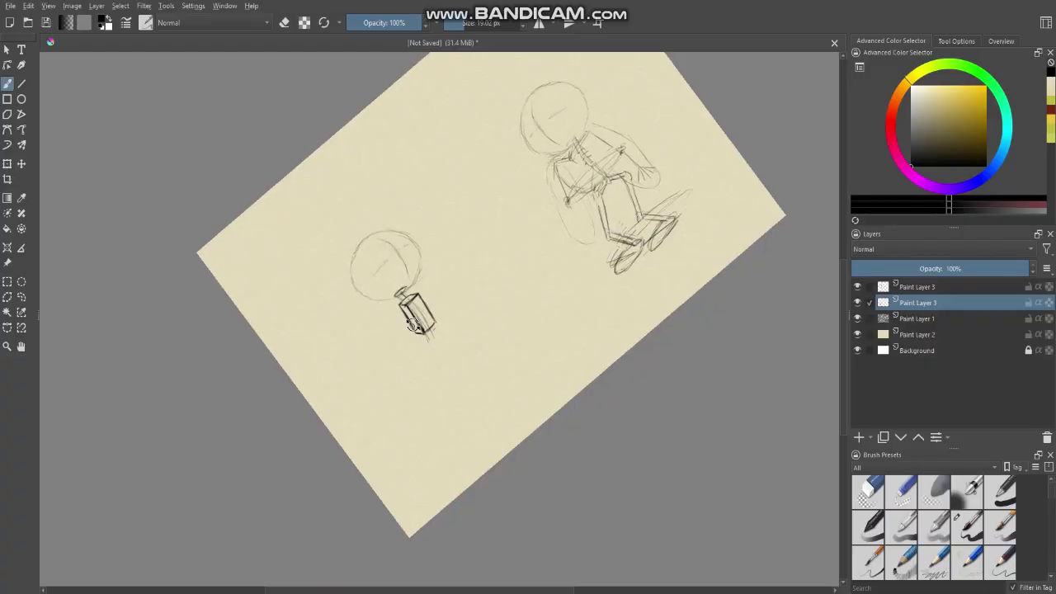
mouse_move(415, 329)
mouse_down()
mouse_move(406, 299)
mouse_move(436, 272)
mouse_up()
scroll(424, 297, up, 4)
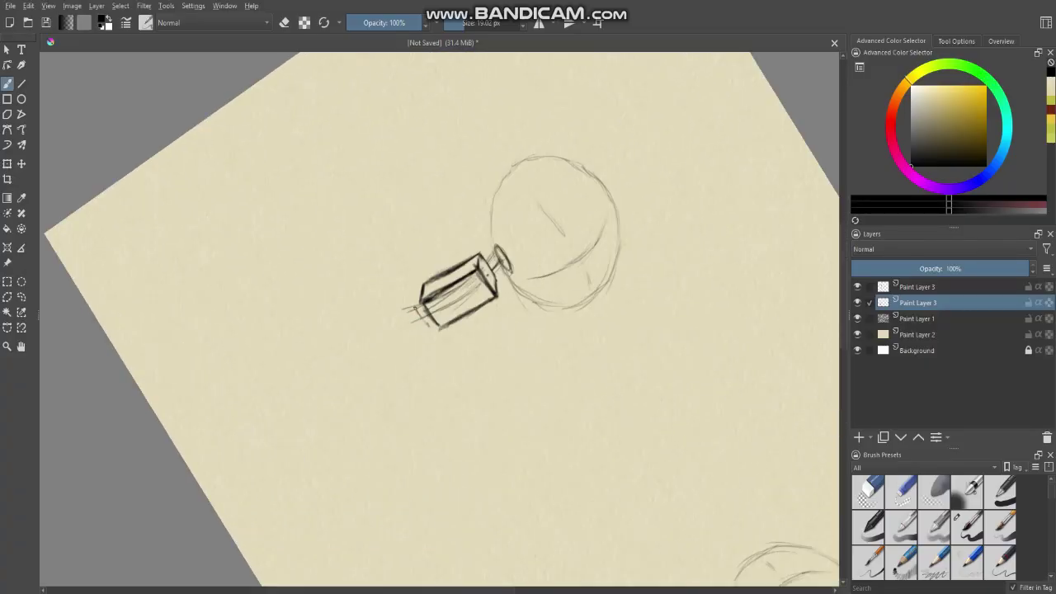
mouse_move(415, 309)
mouse_down()
mouse_move(407, 358)
mouse_move(438, 366)
mouse_move(445, 344)
mouse_move(399, 350)
mouse_move(439, 376)
mouse_up()
scroll(413, 335, down, 2)
scroll(430, 335, up, 2)
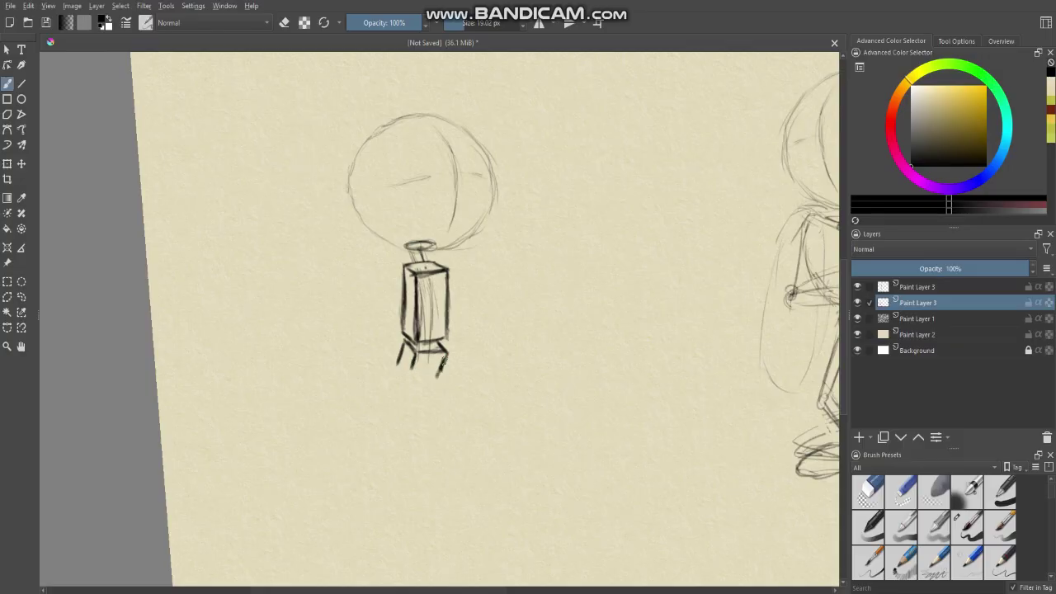
Rework the pelvis box's short side strokes and trim their lower ends with the eraser
scroll(425, 363, down, 1)
mouse_move(472, 336)
mouse_down()
mouse_move(410, 328)
mouse_move(385, 397)
mouse_move(464, 424)
mouse_up()
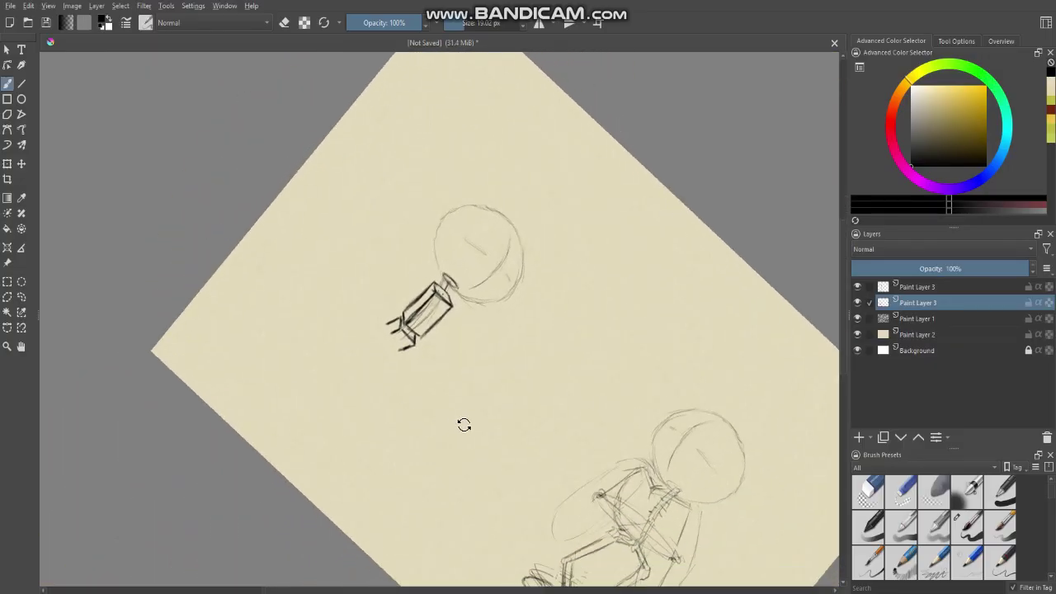
scroll(419, 345, up, 2)
drag(368, 326, 392, 352)
scroll(378, 352, down, 1)
drag(385, 403, 432, 409)
key(e)
mouse_move(393, 378)
mouse_down()
mouse_move(406, 380)
mouse_move(395, 365)
mouse_up()
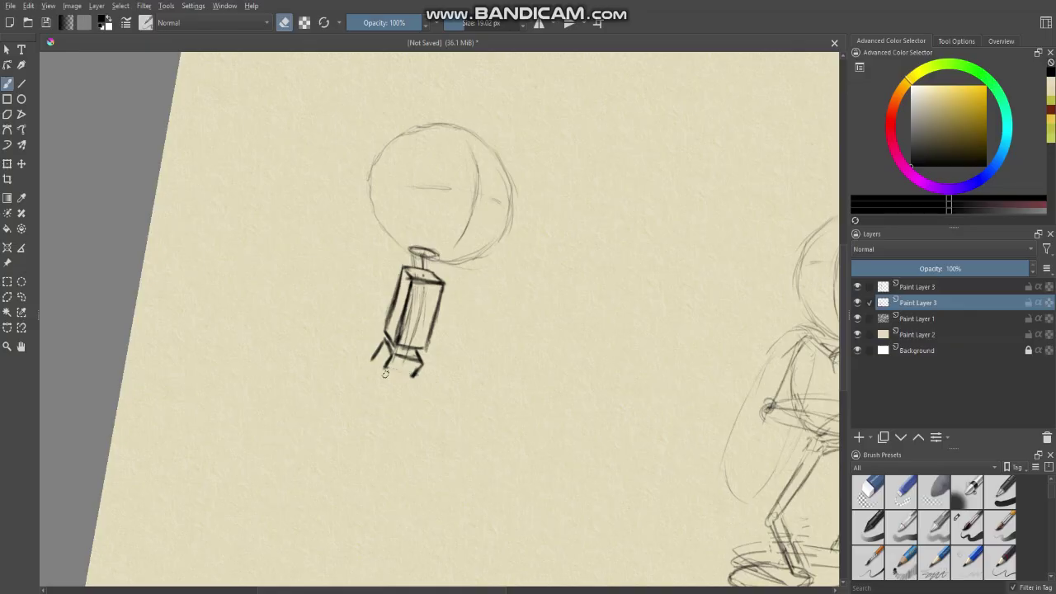
key(e)
Tidy the pelvis box's side strokes and lengthen its outer front edge downward
scroll(375, 408, down, 1)
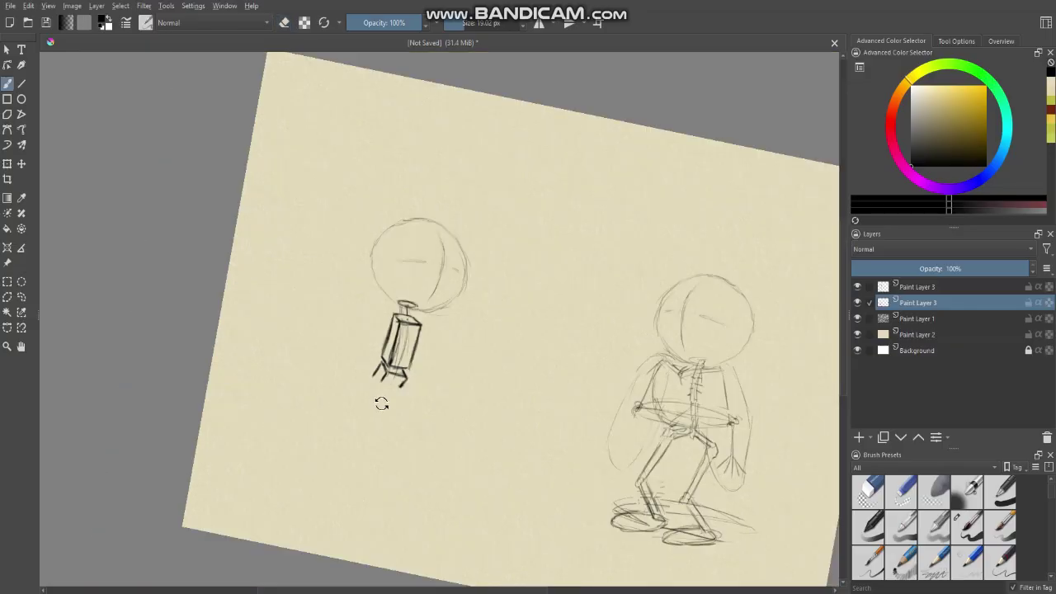
drag(382, 403, 387, 425)
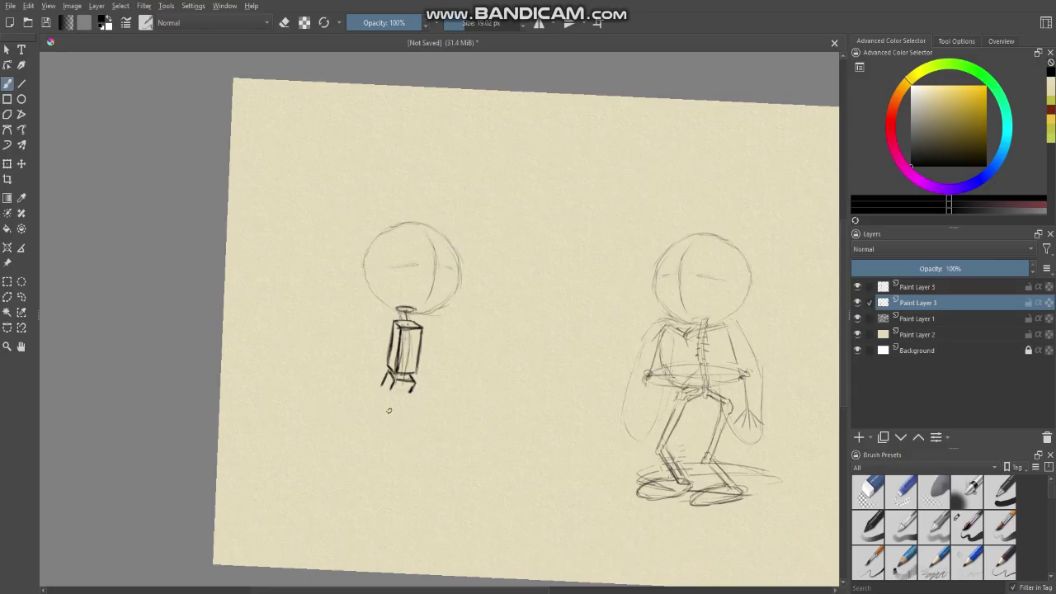
scroll(388, 384, up, 2)
key(e)
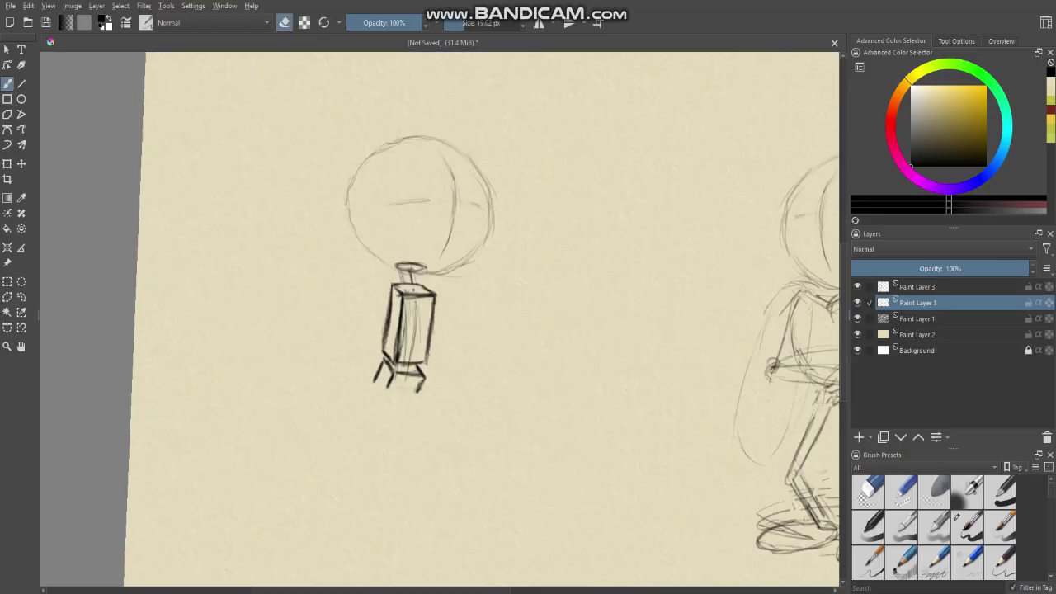
key(e)
scroll(418, 383, up, 2)
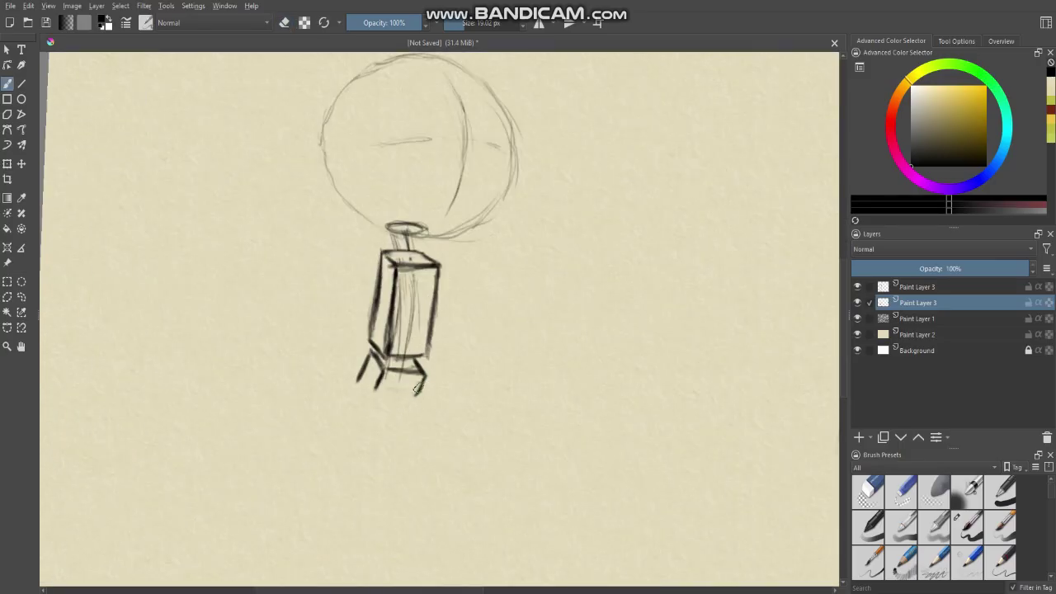
scroll(419, 392, down, 3)
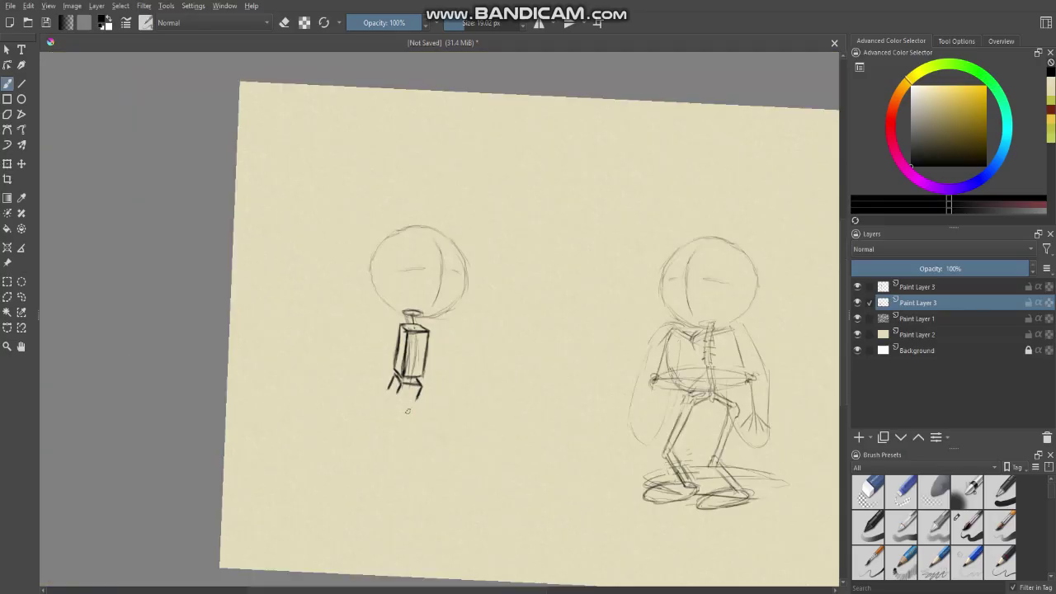
scroll(419, 394, up, 3)
drag(435, 374, 422, 406)
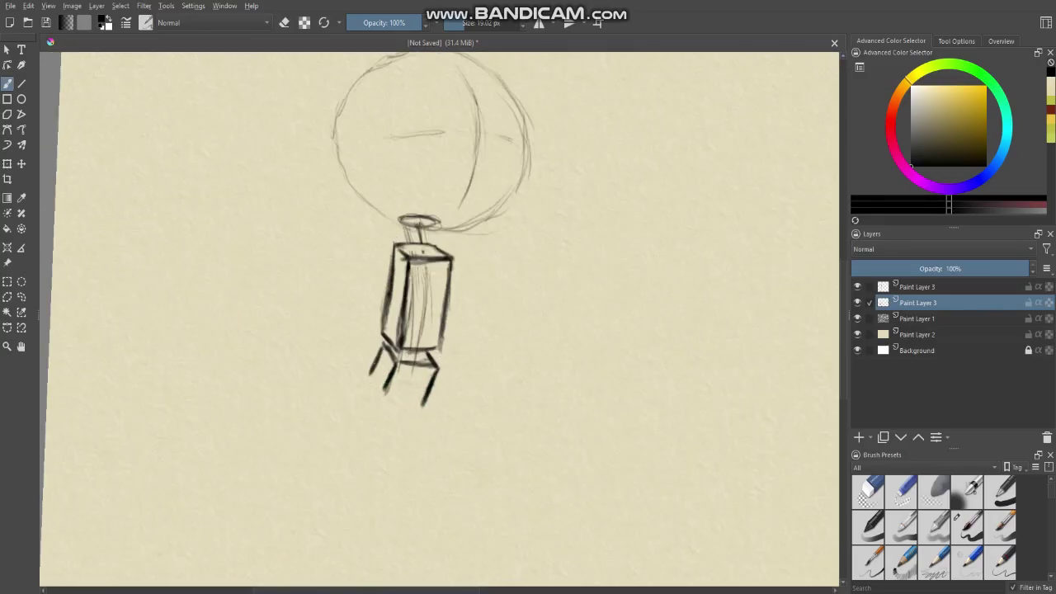
Draw the bottom edges of the pelvis box's front and side planes to close the shape
scroll(373, 379, down, 1)
scroll(375, 379, up, 1)
mouse_move(389, 387)
mouse_down()
mouse_move(383, 402)
mouse_move(392, 384)
mouse_move(355, 329)
mouse_move(377, 381)
mouse_up()
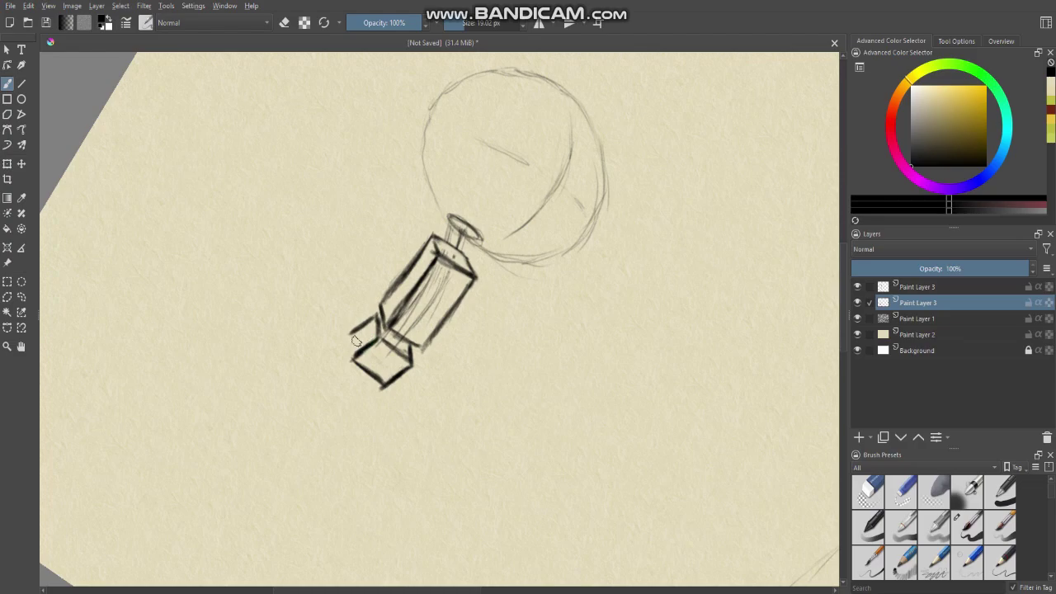
drag(351, 334, 348, 361)
drag(361, 413, 422, 401)
scroll(403, 409, up, 3)
scroll(375, 346, down, 4)
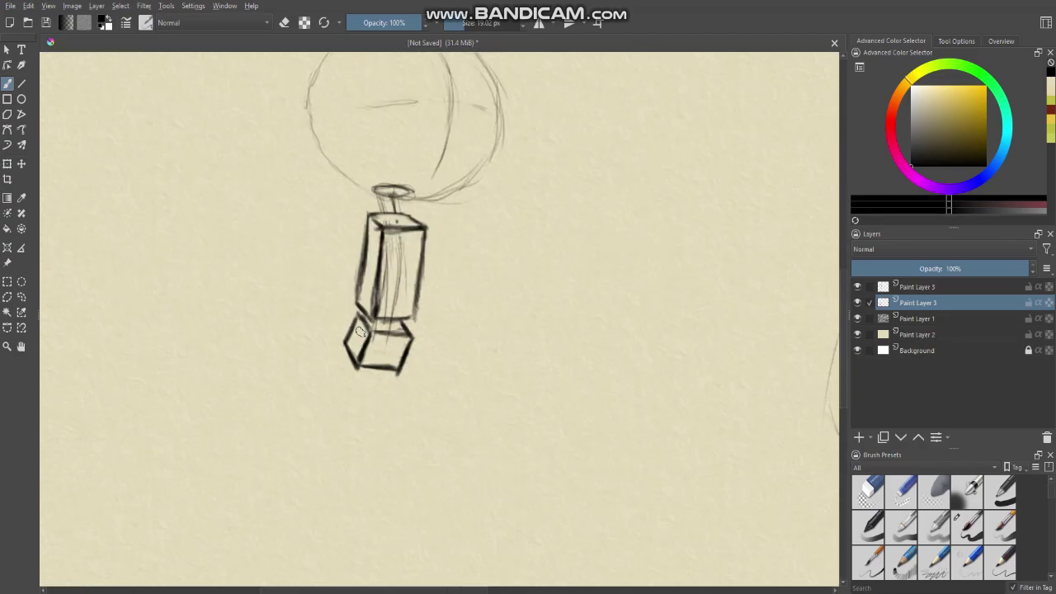
Refine the lower corners of the pelvis box with the pencil and eraser
drag(354, 333, 405, 368)
drag(337, 303, 349, 268)
scroll(348, 269, up, 5)
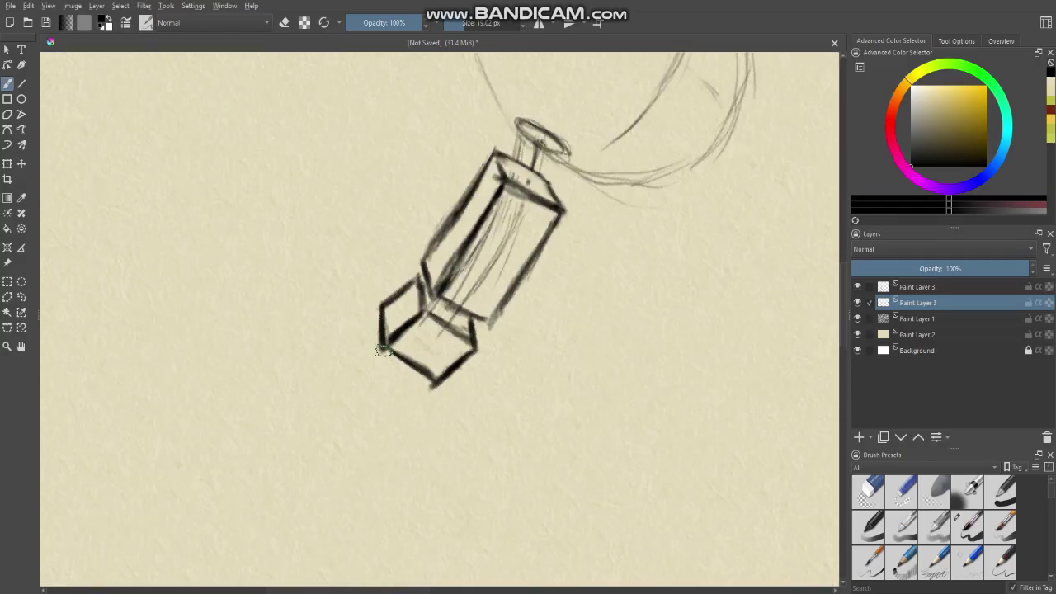
key(e)
key(e)
scroll(410, 395, down, 5)
mouse_move(410, 395)
mouse_down()
mouse_move(462, 415)
mouse_move(379, 388)
mouse_move(410, 374)
mouse_up()
scroll(387, 376, up, 5)
Clean up the pelvis box's upper front edge where it meets the torso box, using the eraser
scroll(409, 371, up, 2)
scroll(377, 375, down, 2)
drag(333, 290, 396, 221)
scroll(377, 309, up, 2)
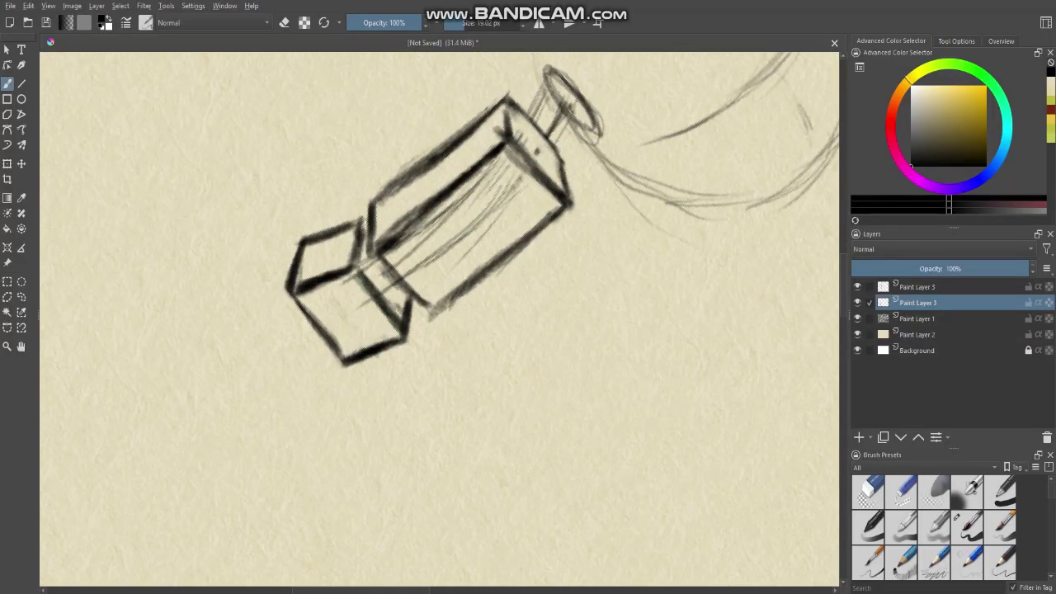
key(e)
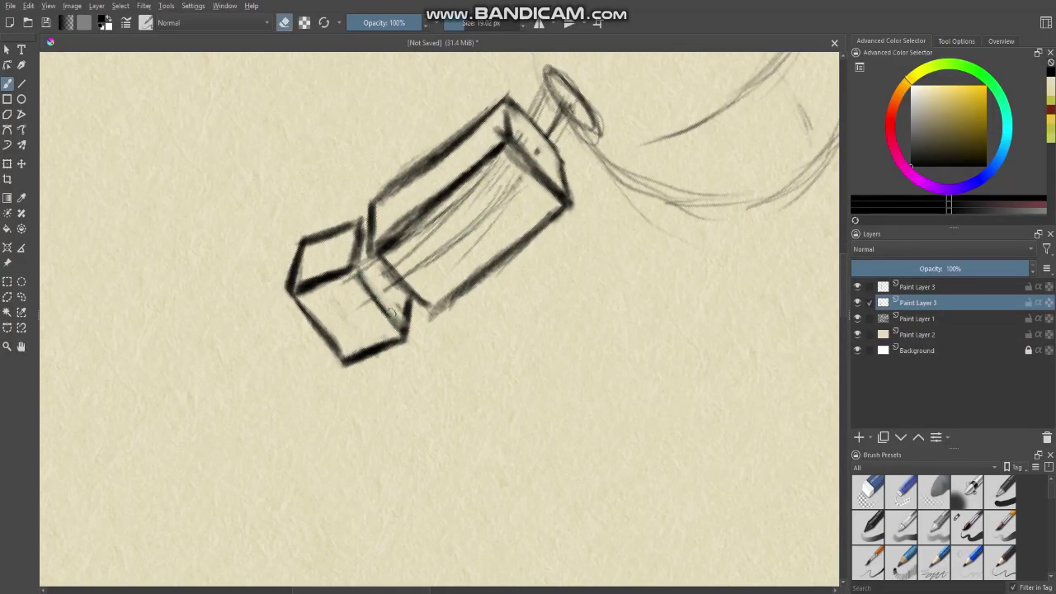
key(e)
Draw short shoulder lines outward from the neck base on both sides of the torso box
scroll(369, 340, down, 4)
mouse_move(369, 339)
mouse_down()
mouse_move(467, 379)
mouse_move(464, 388)
mouse_move(371, 322)
mouse_up()
scroll(464, 388, down, 1)
scroll(380, 323, down, 1)
drag(383, 359, 379, 331)
scroll(421, 300, up, 1)
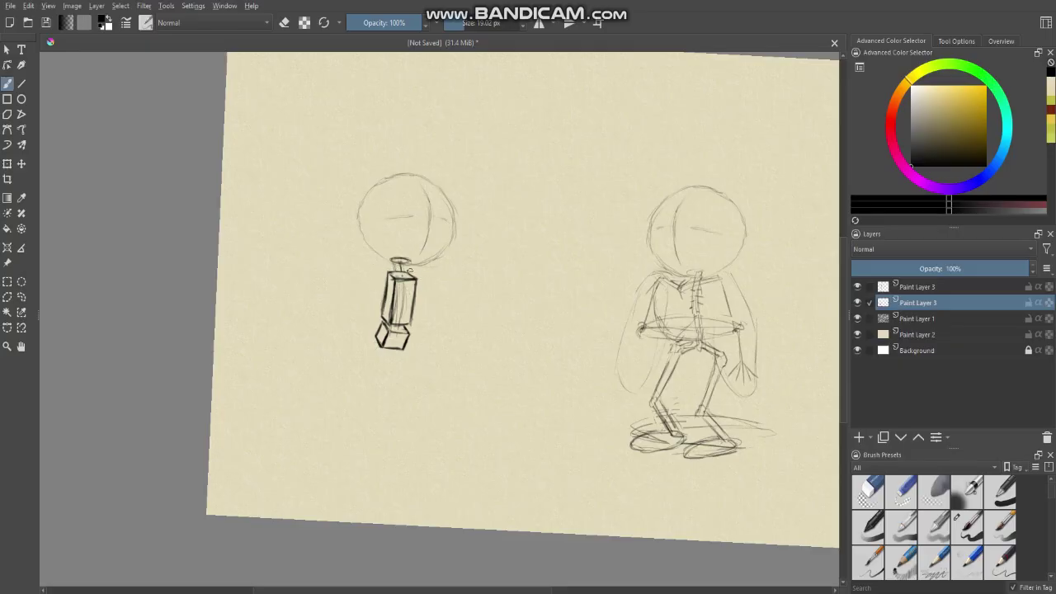
mouse_move(404, 282)
mouse_down()
mouse_move(439, 271)
mouse_move(377, 262)
mouse_up()
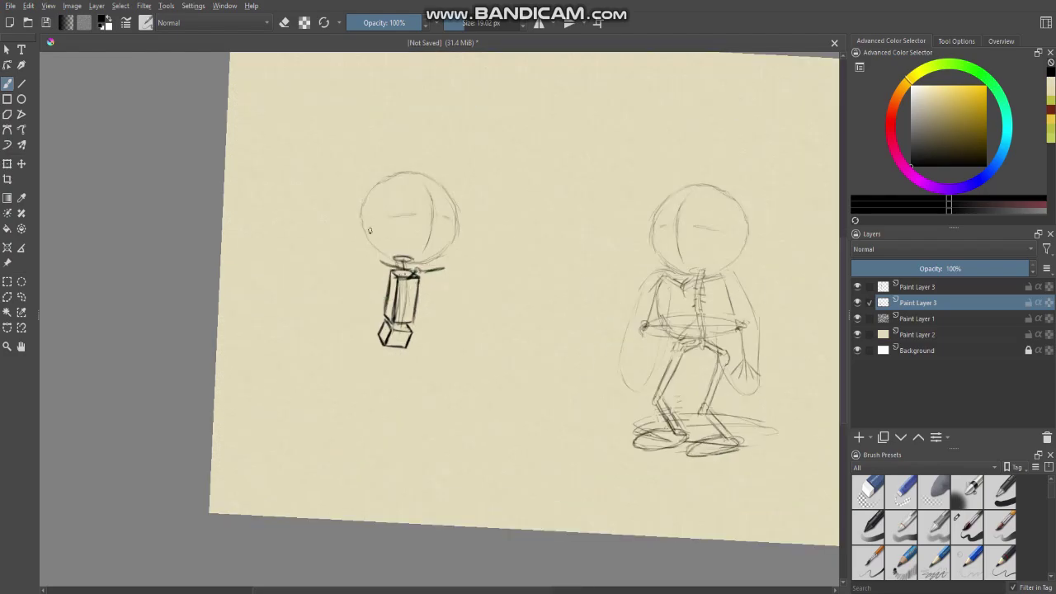
Mirror the canvas view back and darken the longer shoulder line running into the torso box's top corner
key(m)
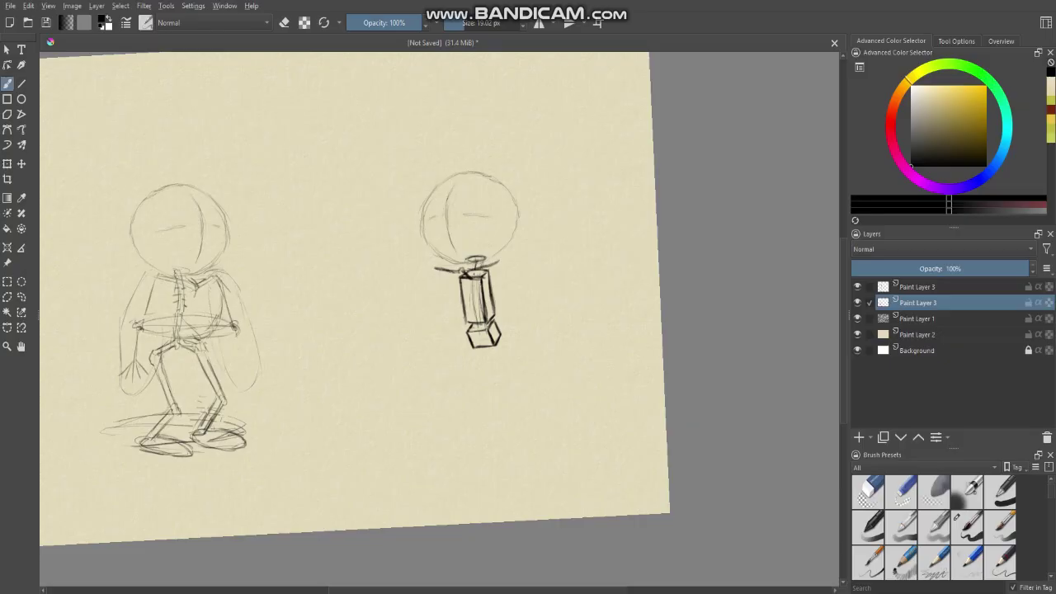
drag(437, 266, 487, 275)
drag(417, 254, 435, 279)
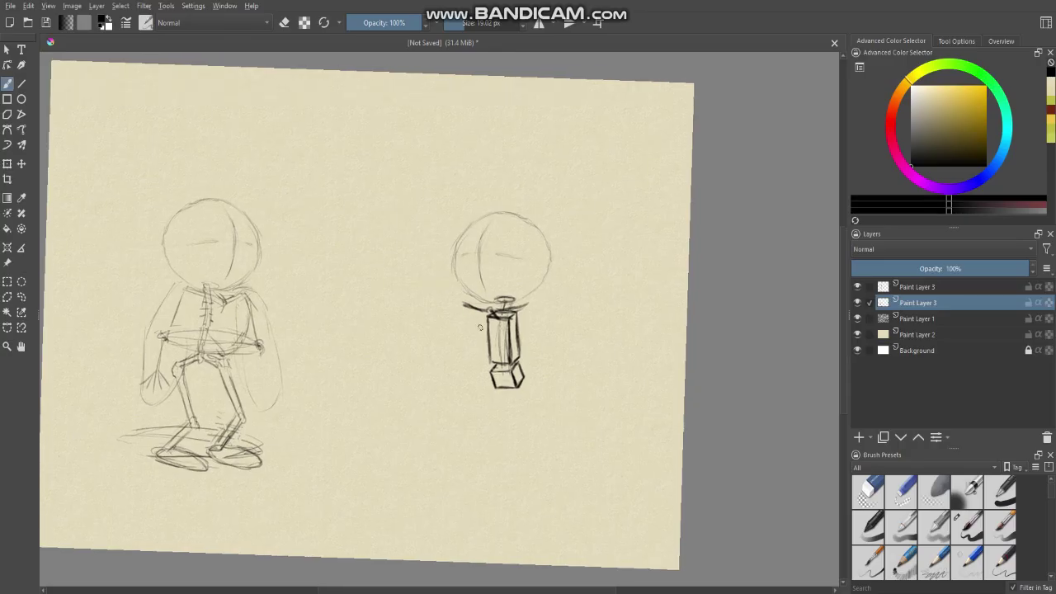
scroll(511, 327, up, 1)
drag(490, 333, 489, 329)
scroll(479, 309, down, 3)
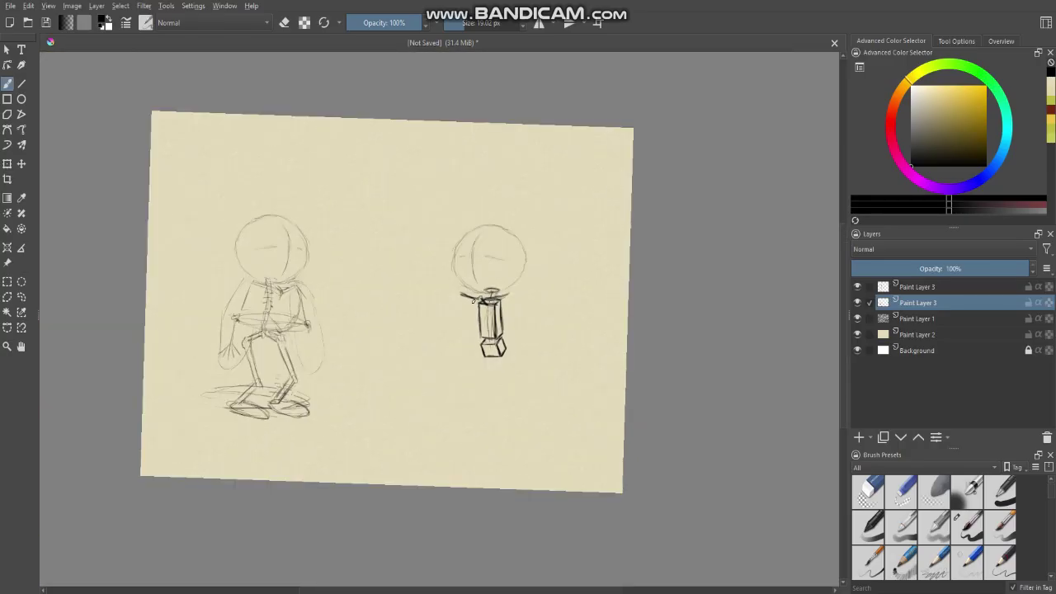
scroll(478, 307, up, 2)
scroll(477, 305, up, 1)
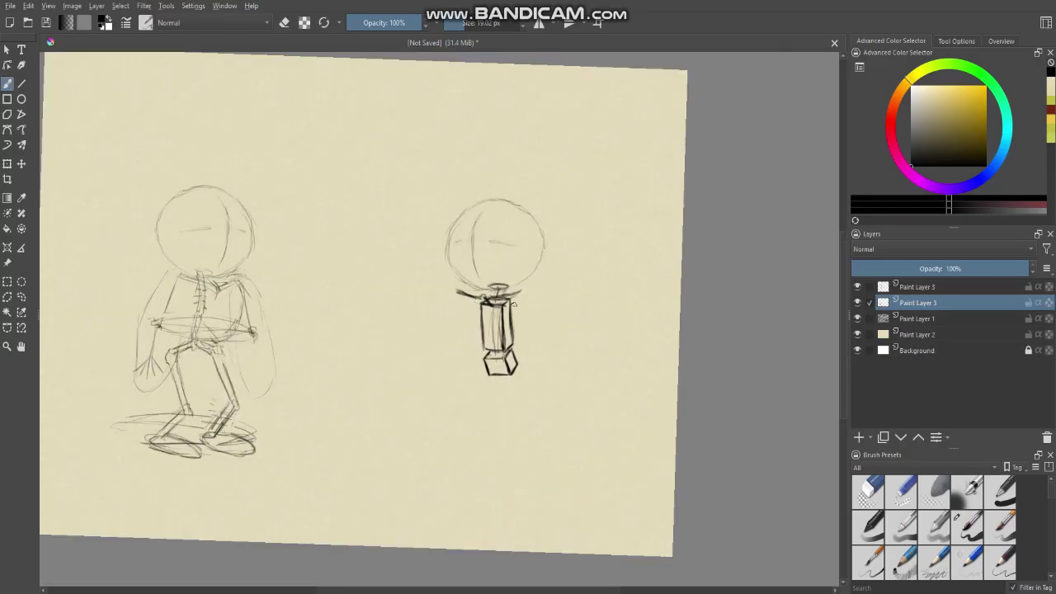
Clean up the shoulder lines around the neck base with the eraser
scroll(512, 305, up, 2)
key(e)
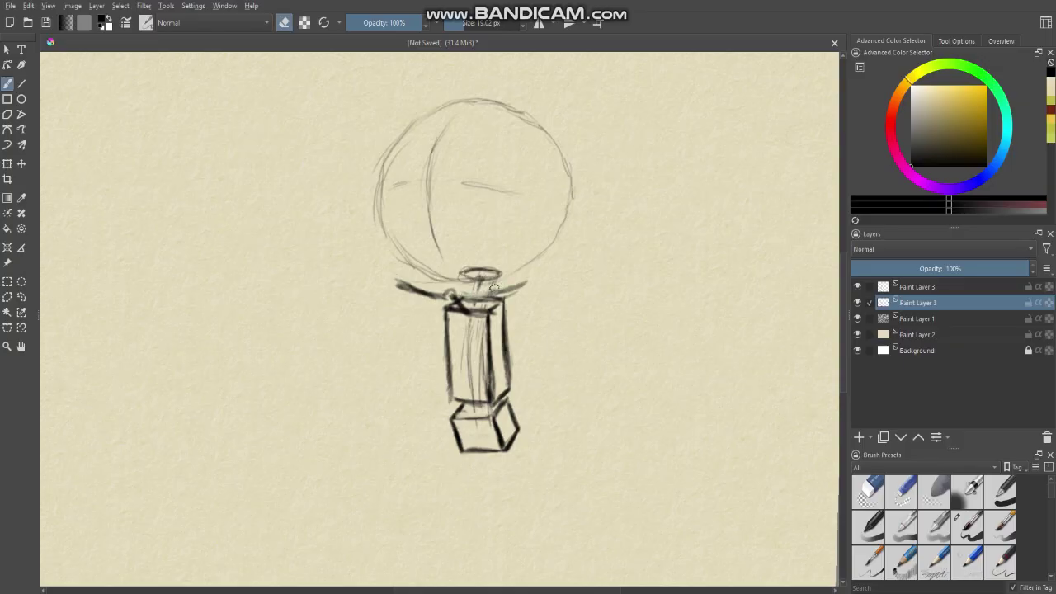
key(e)
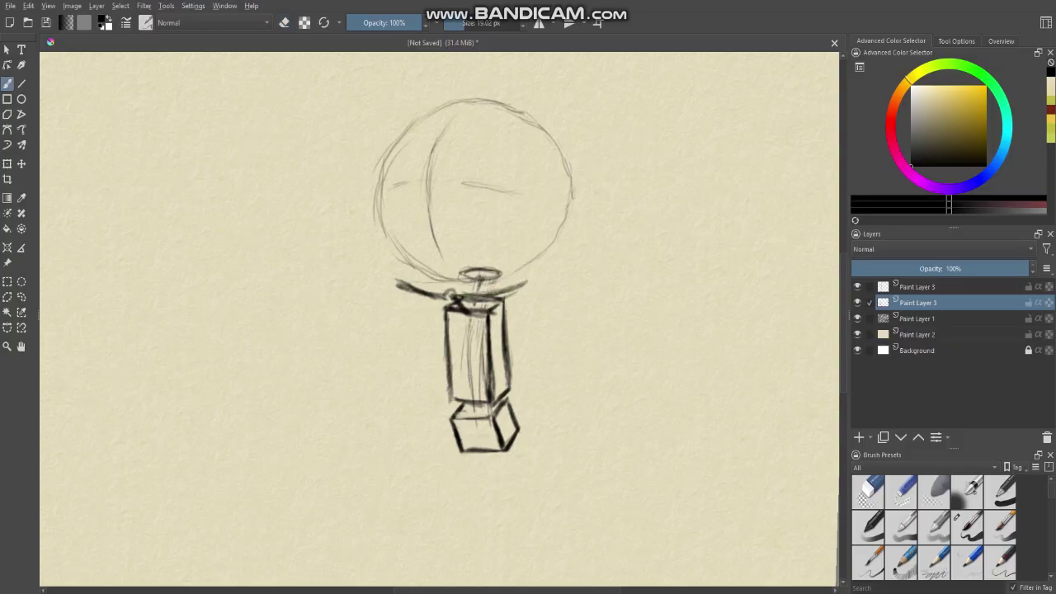
scroll(436, 299, down, 3)
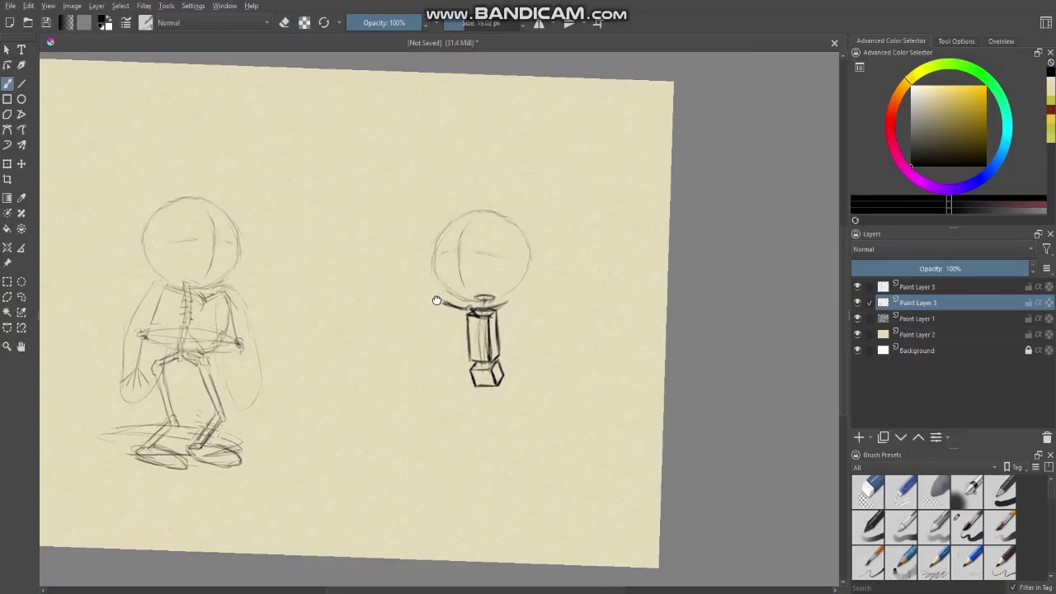
drag(436, 301, 435, 299)
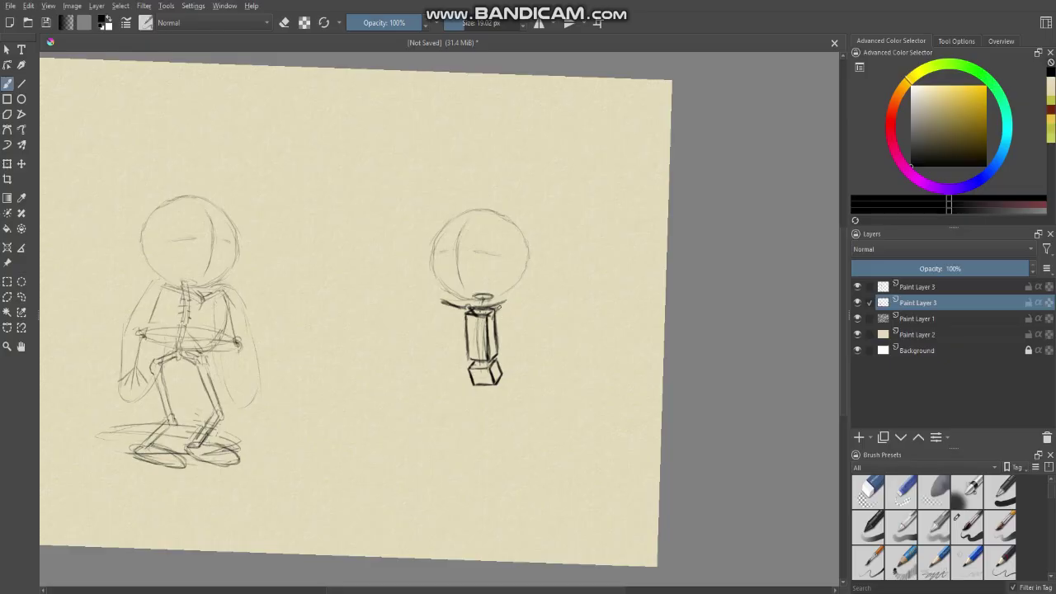
Draw round shoulder joints at the ends of both shoulder lines and connect them to the torso box
mouse_move(503, 302)
mouse_down()
mouse_move(441, 311)
mouse_move(469, 325)
mouse_move(453, 312)
mouse_move(515, 308)
mouse_up()
key(e)
key(e)
drag(518, 347, 511, 304)
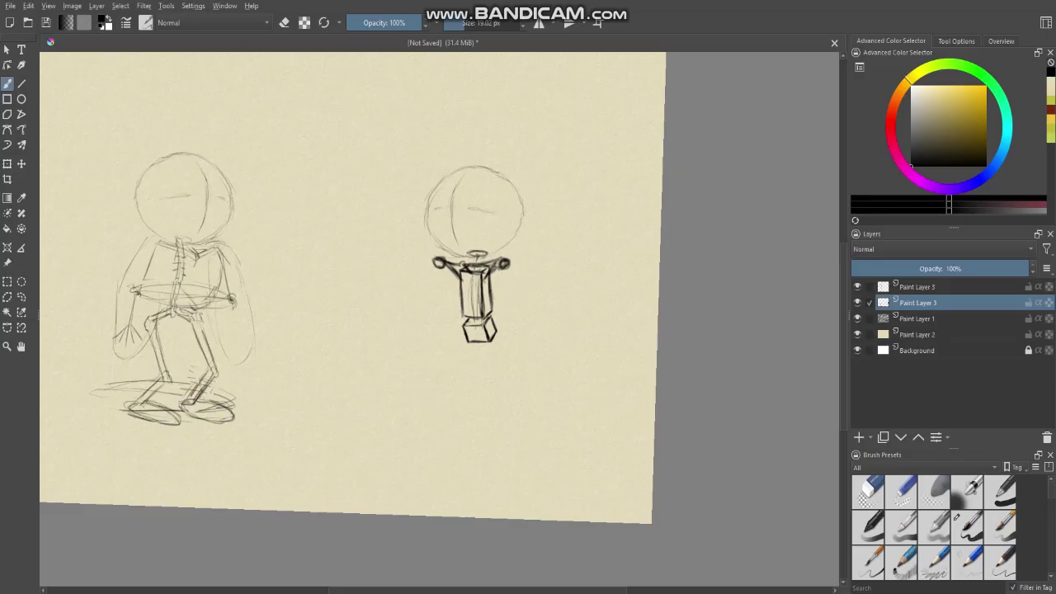
Sketch both arms hanging from the shoulder joints as thin lines with small elbow circles
drag(510, 271, 522, 313)
drag(522, 317, 531, 356)
drag(437, 269, 414, 349)
Sketch both legs down from the pelvis box as thin lines with small hip and knee joints
drag(470, 371, 458, 323)
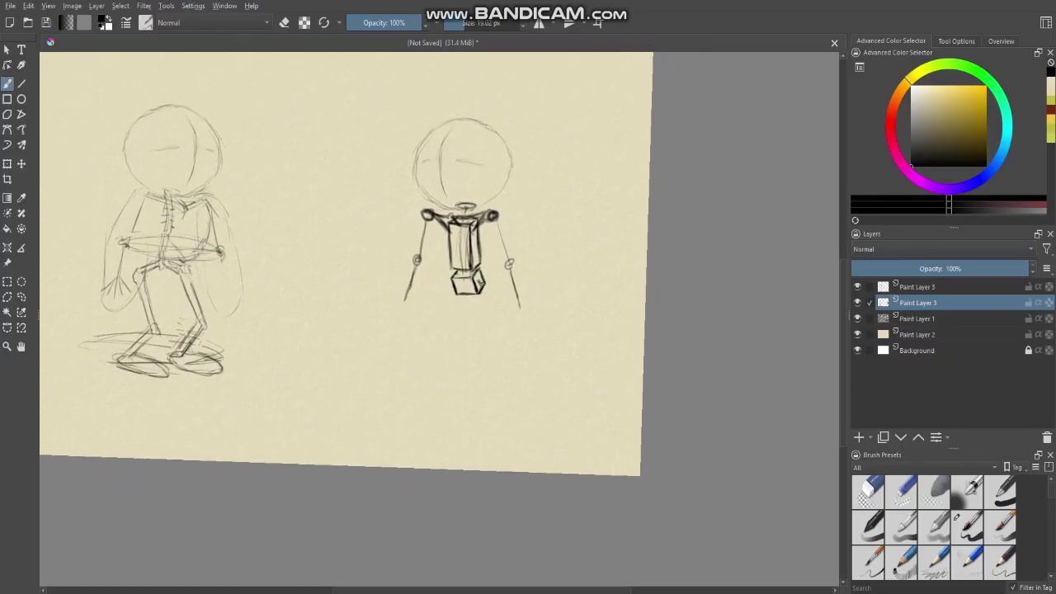
mouse_move(480, 283)
mouse_down()
mouse_move(486, 295)
mouse_move(454, 296)
mouse_up()
drag(486, 293, 489, 381)
drag(482, 336, 481, 338)
mouse_move(450, 291)
mouse_down()
mouse_move(449, 381)
mouse_move(493, 387)
mouse_up()
scroll(483, 395, down, 1)
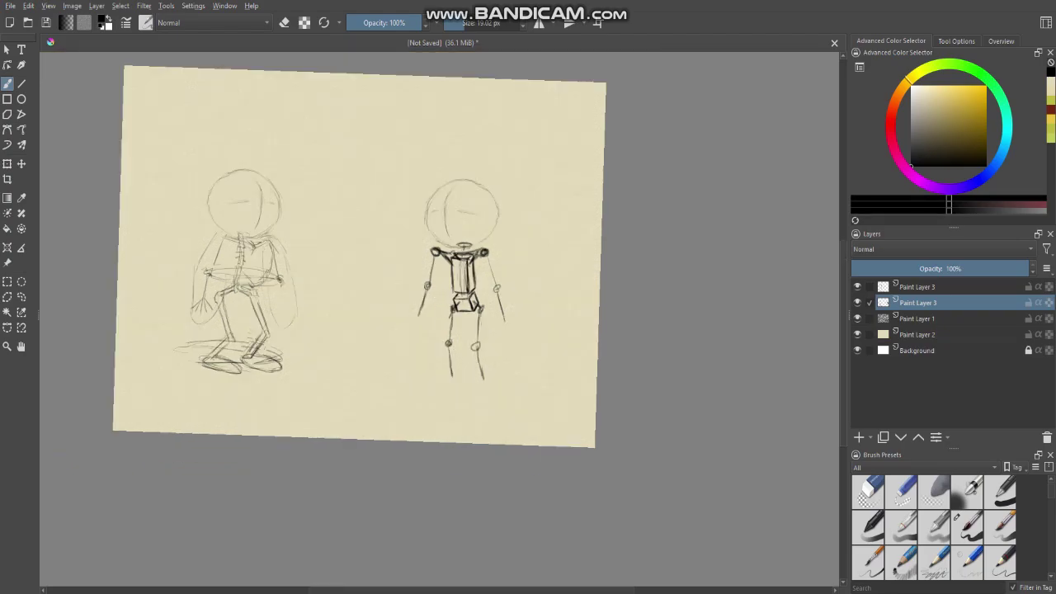
Sketch a wide, flat ground ellipse around the lower legs of the mannequin
mouse_move(373, 221)
mouse_down()
mouse_move(437, 201)
mouse_move(476, 206)
mouse_up()
drag(422, 377, 425, 349)
scroll(443, 340, up, 1)
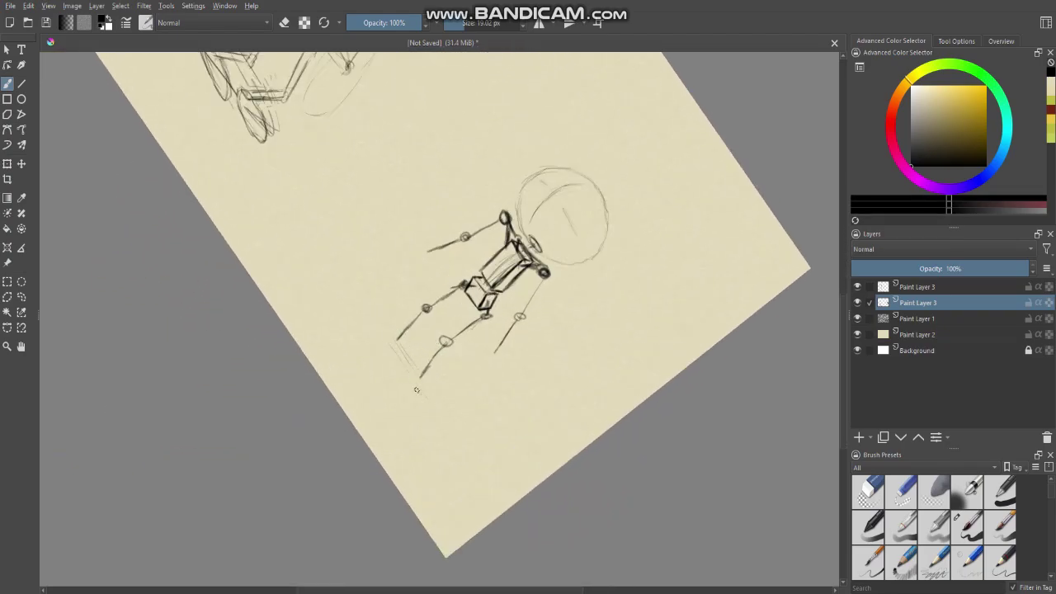
mouse_move(416, 390)
mouse_down()
mouse_move(401, 368)
mouse_move(408, 383)
mouse_up()
scroll(400, 363, down, 1)
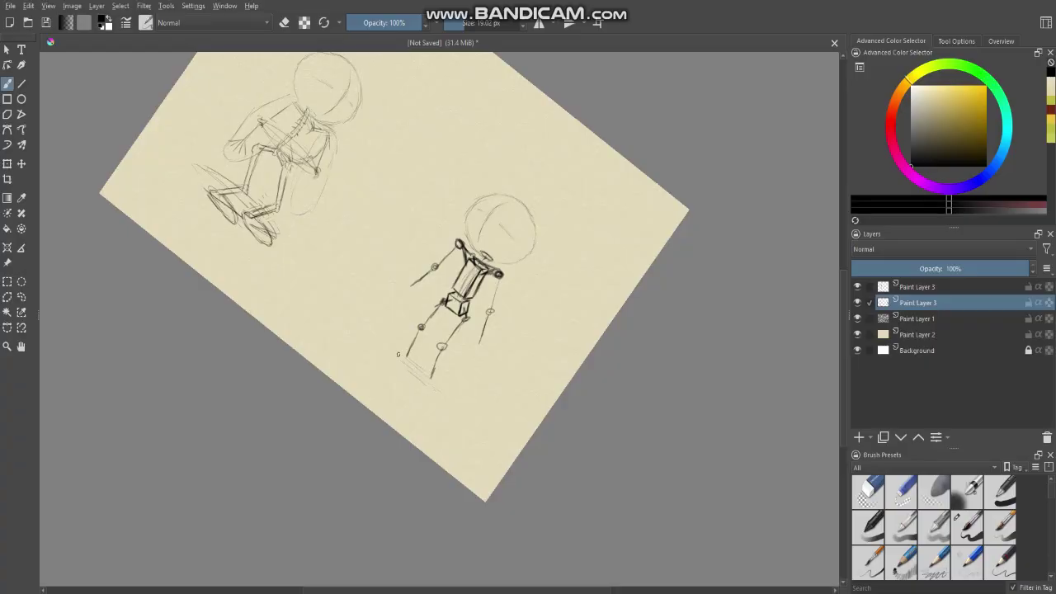
mouse_move(392, 345)
mouse_down()
mouse_move(410, 367)
mouse_move(387, 333)
mouse_move(401, 327)
mouse_move(441, 360)
mouse_move(466, 404)
mouse_move(414, 376)
mouse_up()
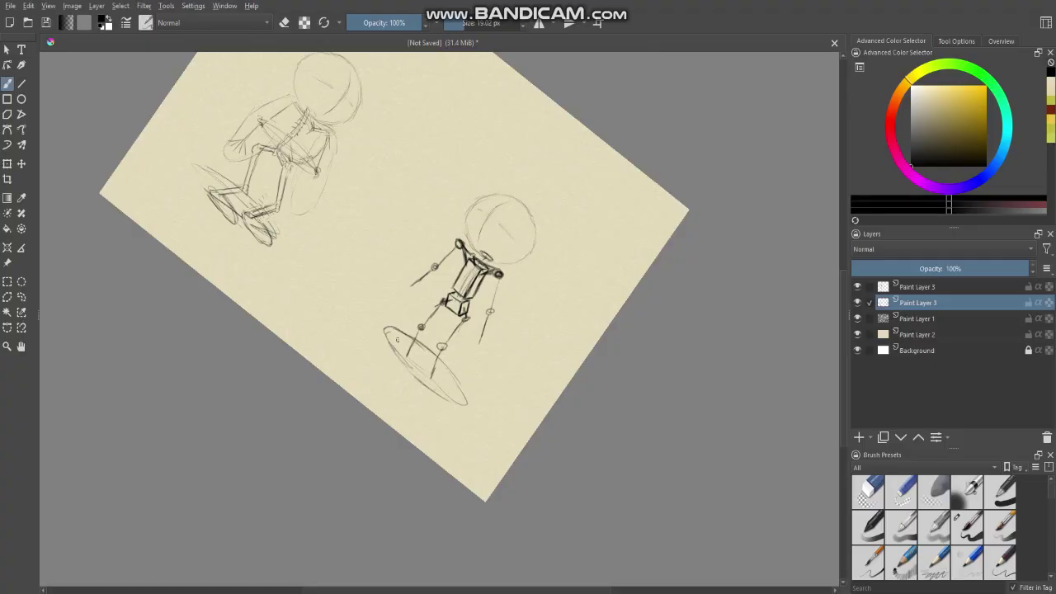
Mirror the canvas view, select the ground ellipse freehand, rotate it slightly under the mannequin and clear the selection
key(m)
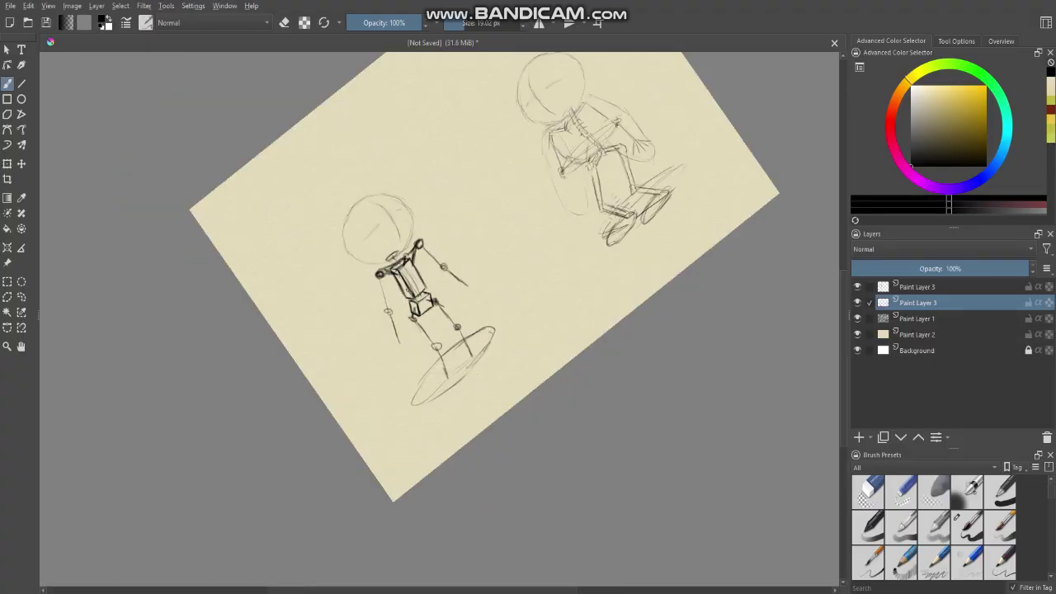
mouse_move(406, 287)
mouse_down()
mouse_move(435, 287)
mouse_move(455, 245)
mouse_move(487, 237)
mouse_up()
mouse_move(428, 379)
mouse_down()
mouse_move(403, 446)
mouse_move(441, 455)
mouse_up()
key(l)
mouse_move(456, 385)
mouse_down()
mouse_move(442, 398)
mouse_move(393, 394)
mouse_move(486, 344)
mouse_move(470, 394)
mouse_move(430, 412)
mouse_up()
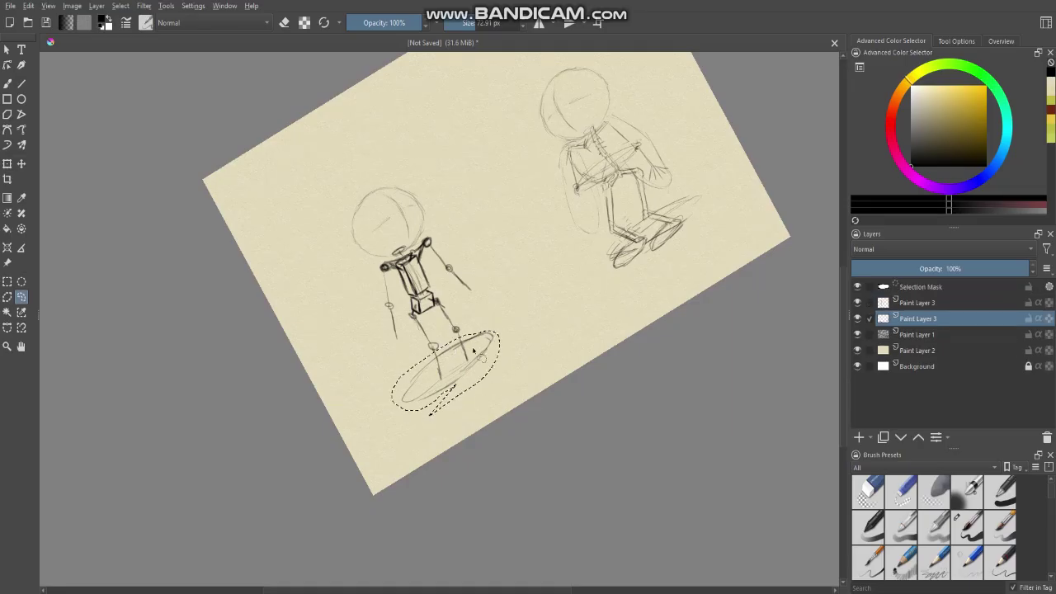
key(ctrl+t)
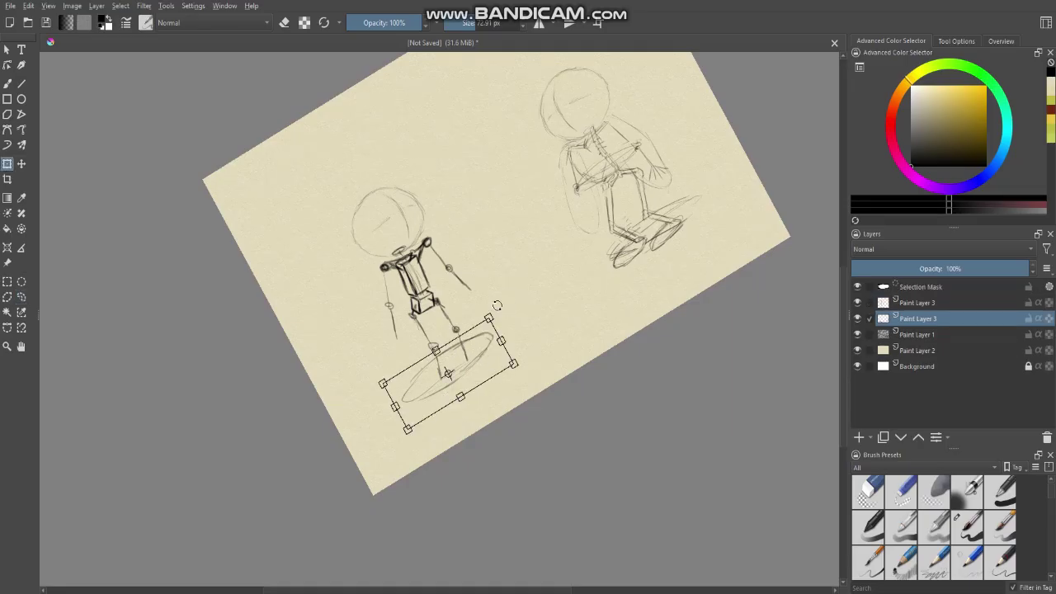
drag(497, 305, 505, 309)
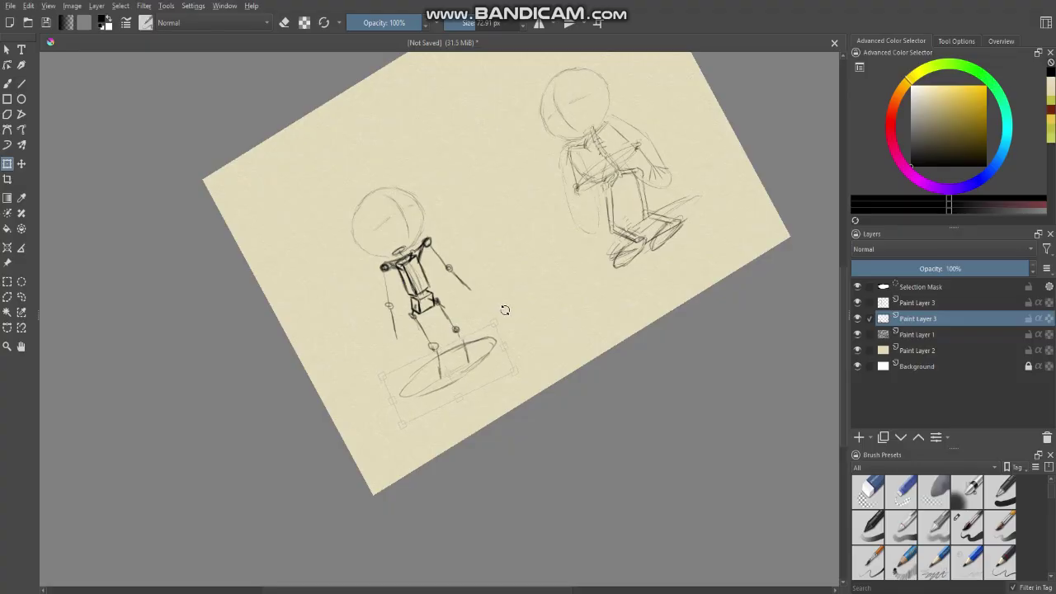
key(b)
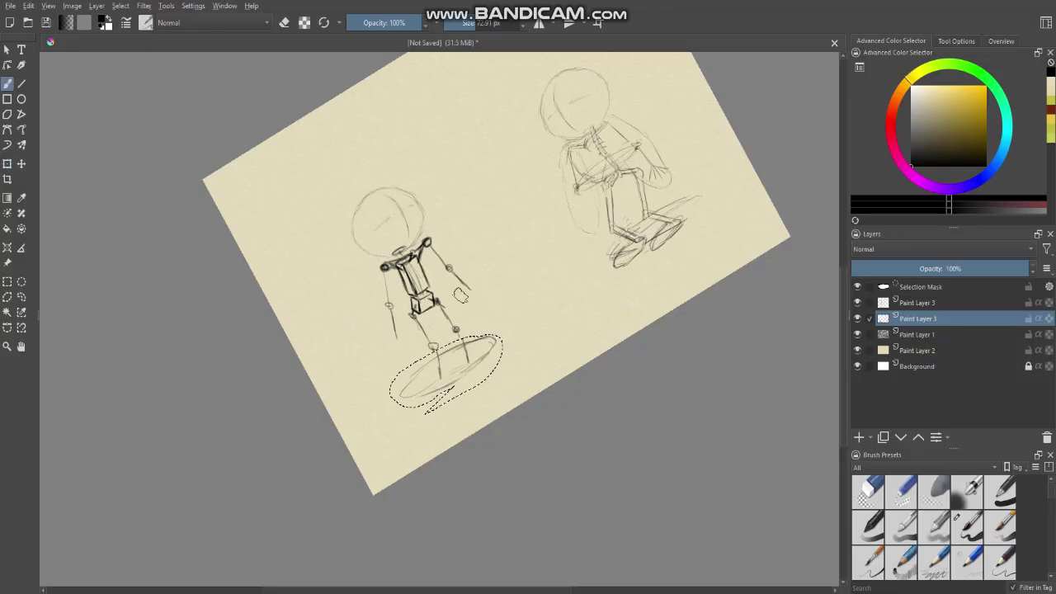
key(ctrl+shift+a)
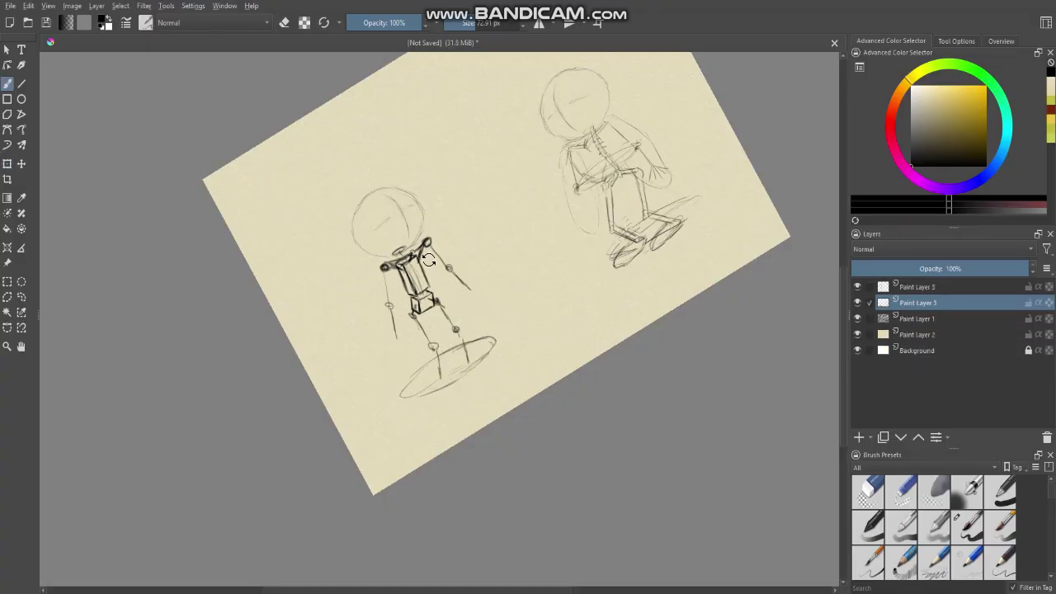
Set the brush size to 22.20 px, erase the mannequin's far shin line inside the ellipse and redraw it connected to the knee joint
drag(429, 260, 471, 231)
drag(471, 231, 521, 236)
scroll(446, 353, up, 2)
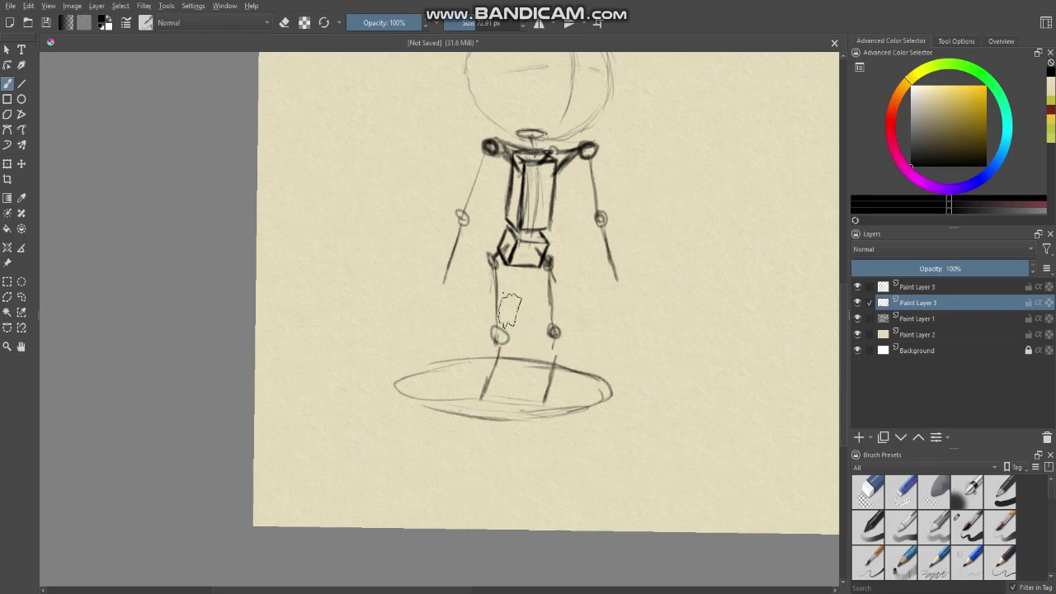
mouse_move(510, 311)
mouse_down()
mouse_move(486, 311)
mouse_move(486, 333)
mouse_move(453, 322)
mouse_up()
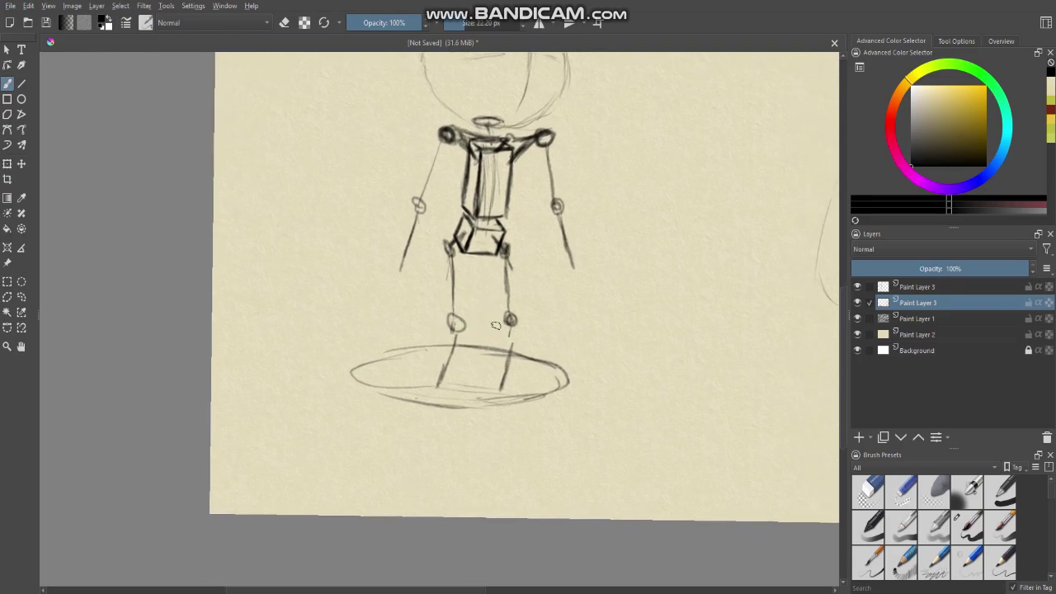
key(e)
drag(508, 345, 503, 385)
key(e)
drag(512, 331, 502, 383)
Sketch a wedge-shaped foot pointing outward at the end of the redrawn shin, undoing the stray stroke
scroll(494, 371, down, 2)
mouse_move(454, 335)
mouse_down()
mouse_move(446, 399)
mouse_move(454, 356)
mouse_move(472, 352)
mouse_move(457, 357)
mouse_move(450, 389)
mouse_move(491, 363)
mouse_up()
scroll(469, 340, up, 2)
mouse_move(481, 325)
mouse_down()
mouse_move(465, 348)
mouse_move(492, 371)
mouse_up()
key(ctrl+z)
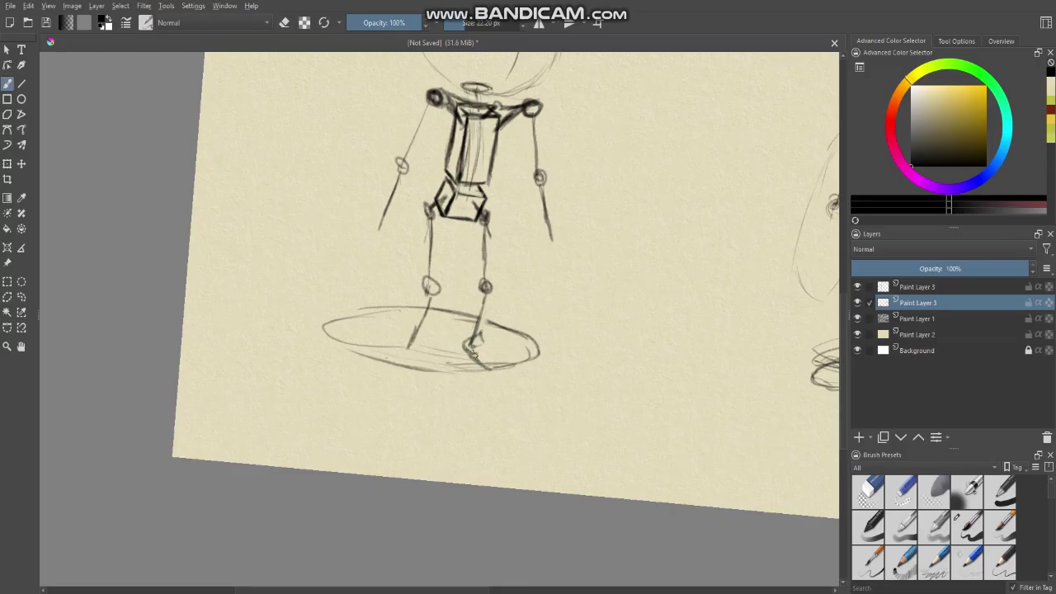
scroll(472, 354, down, 3)
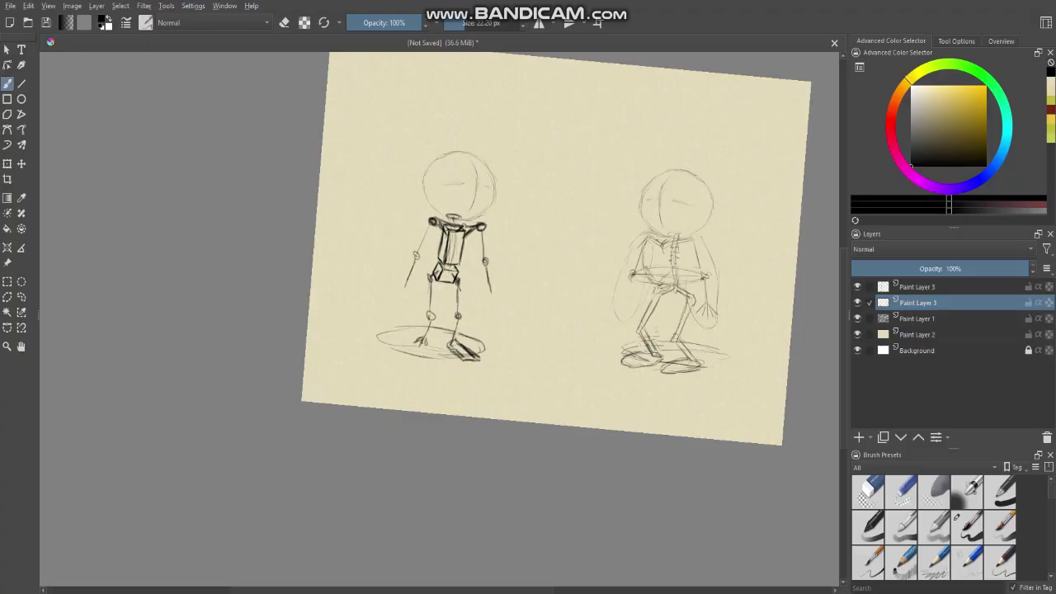
Sketch the mannequin's other foot as a wedge at the end of the remaining shin
mouse_move(424, 344)
mouse_down()
mouse_move(435, 359)
mouse_move(413, 356)
mouse_move(438, 364)
mouse_move(431, 357)
mouse_up()
mouse_move(455, 358)
mouse_down()
mouse_move(483, 358)
mouse_move(454, 349)
mouse_up()
key(e)
key(e)
scroll(471, 357, down, 2)
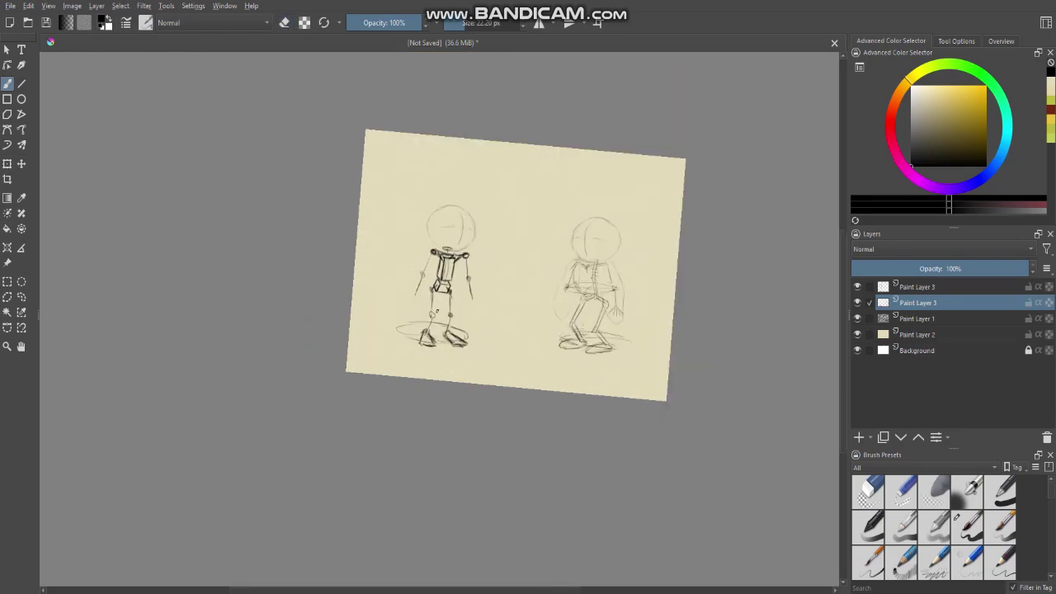
scroll(471, 331, up, 2)
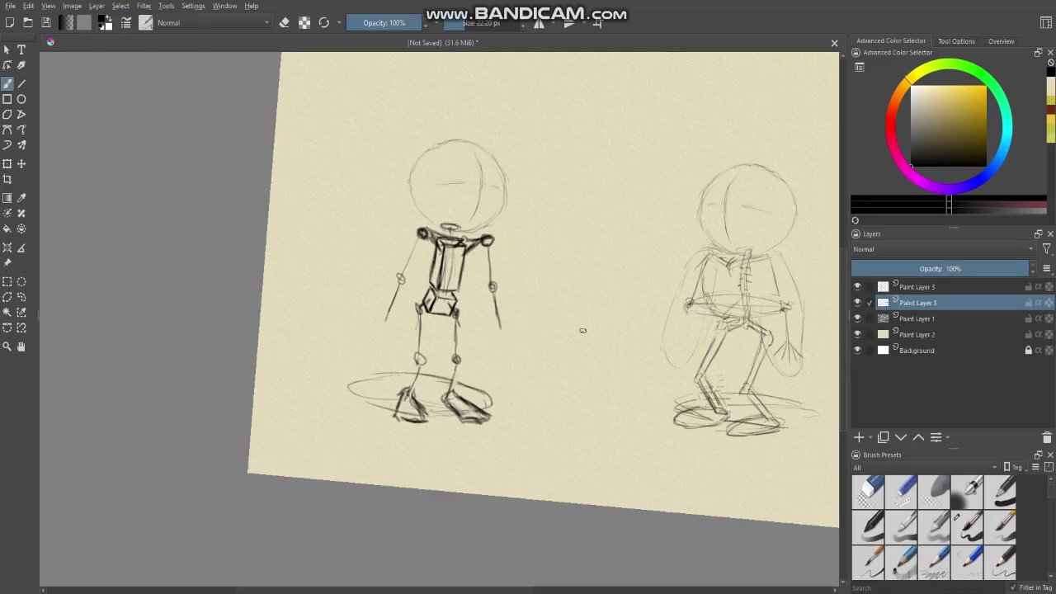
Sketch the crouching figure's missing hand and a triangular palm on one mannequin arm, then trim the mannequin's other wrist
mouse_move(686, 317)
mouse_down()
mouse_move(678, 344)
mouse_move(687, 352)
mouse_up()
drag(498, 321, 501, 327)
key(e)
drag(383, 318, 388, 320)
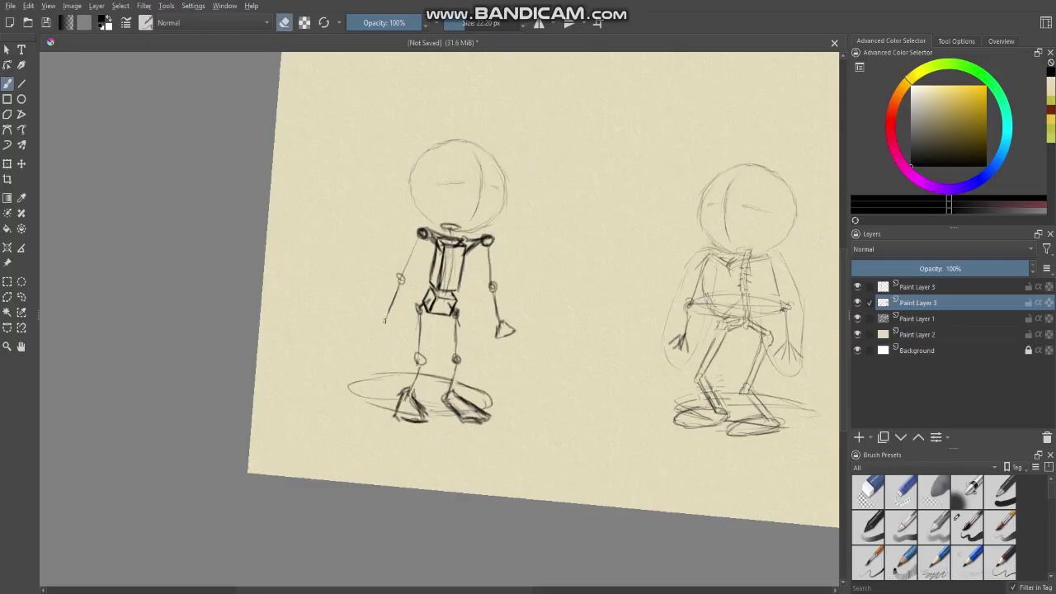
key(e)
Draw the mannequin's second palm and add short spread fingers to both of its hands
scroll(390, 328, up, 3)
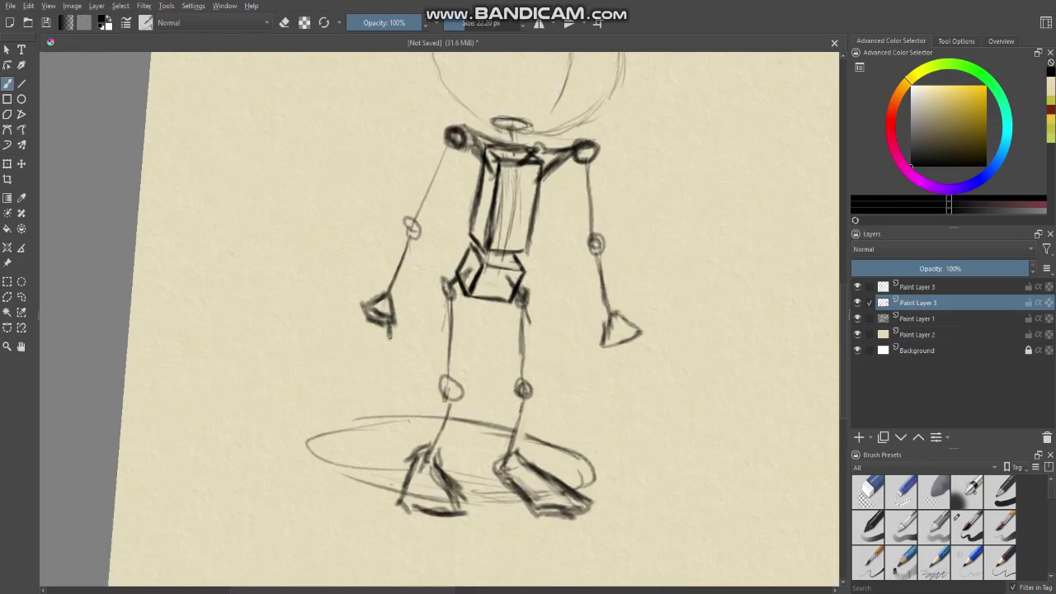
mouse_move(373, 323)
mouse_down()
mouse_move(365, 333)
mouse_move(348, 316)
mouse_move(359, 335)
mouse_up()
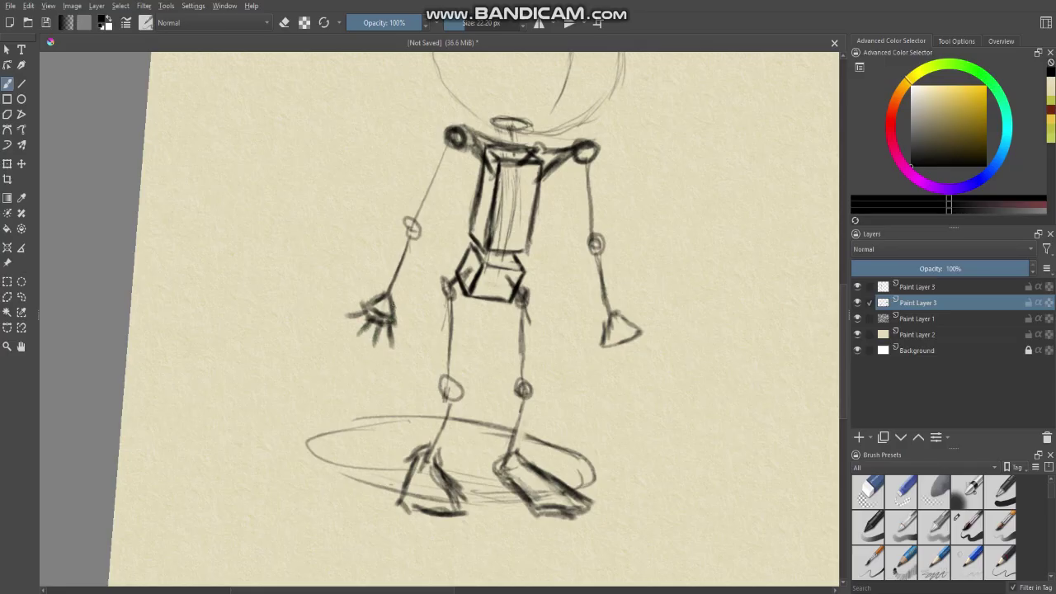
drag(392, 302, 411, 330)
mouse_move(625, 322)
mouse_down()
mouse_move(650, 309)
mouse_move(649, 350)
mouse_move(609, 365)
mouse_up()
mouse_move(608, 342)
mouse_down()
mouse_move(598, 365)
mouse_move(402, 334)
mouse_move(380, 355)
mouse_move(431, 344)
mouse_up()
Draw a short curved line between the mannequin's forearm and its pelvis box
scroll(596, 358, down, 1)
scroll(392, 344, down, 3)
scroll(380, 354, up, 3)
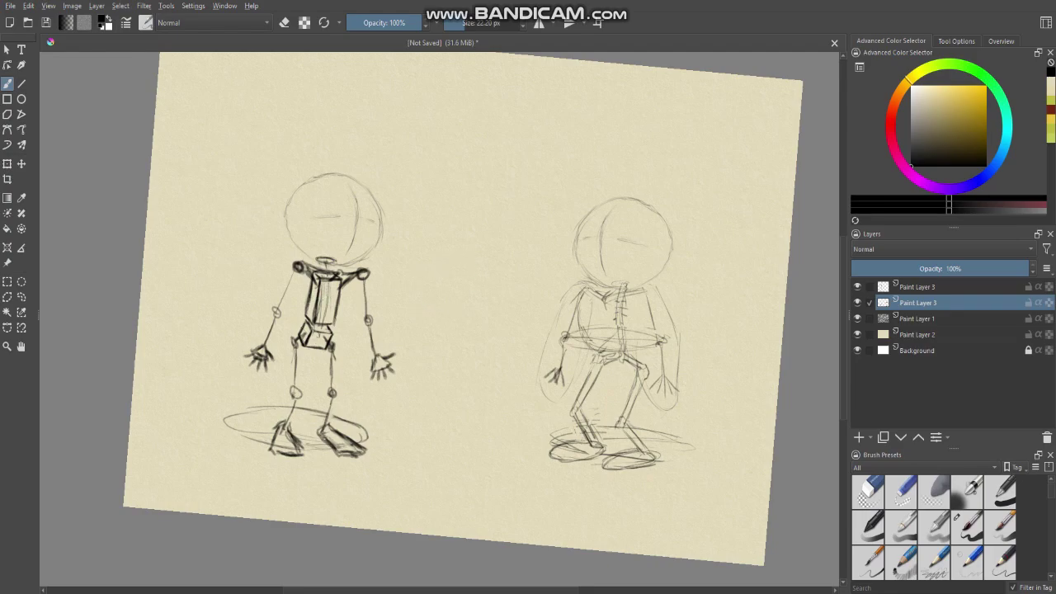
drag(287, 330, 274, 325)
Add a new paint layer, merge the head sketch layer down into the body sketch layer, and make Paint Layer 4 active
click(858, 437)
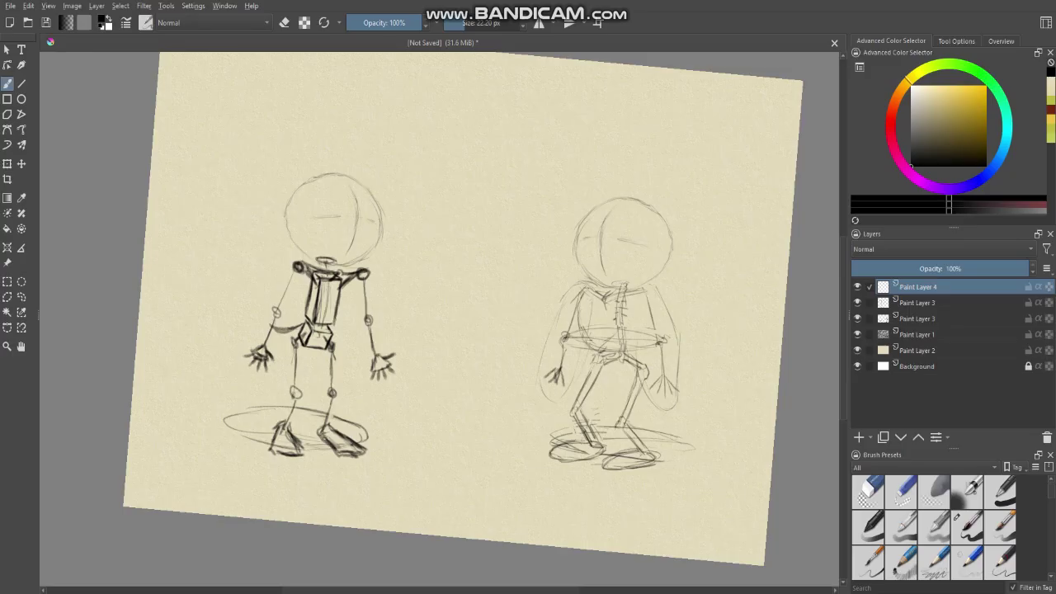
click(880, 304)
click(859, 305)
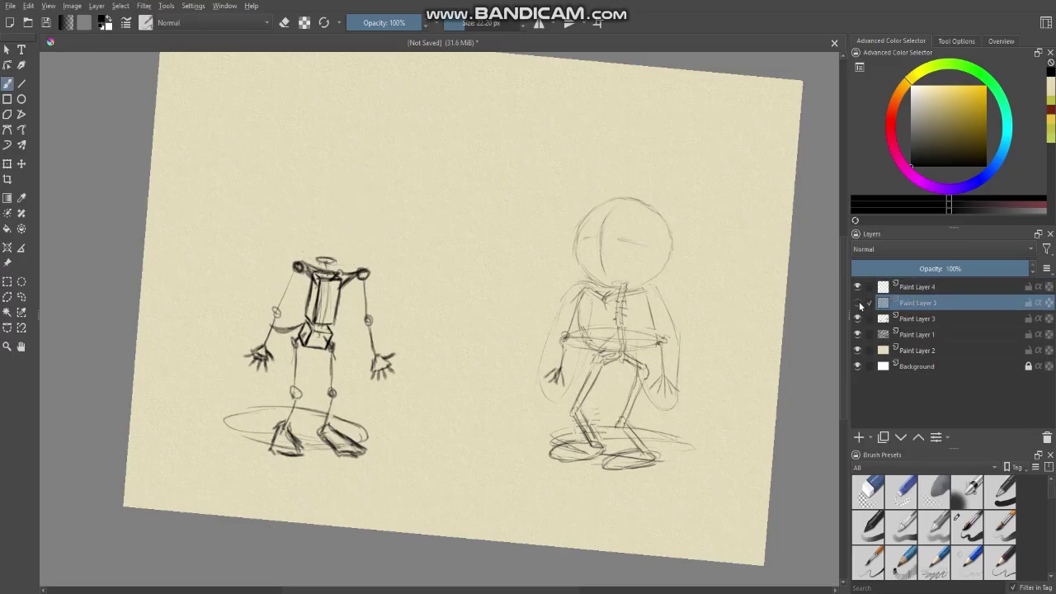
click(859, 304)
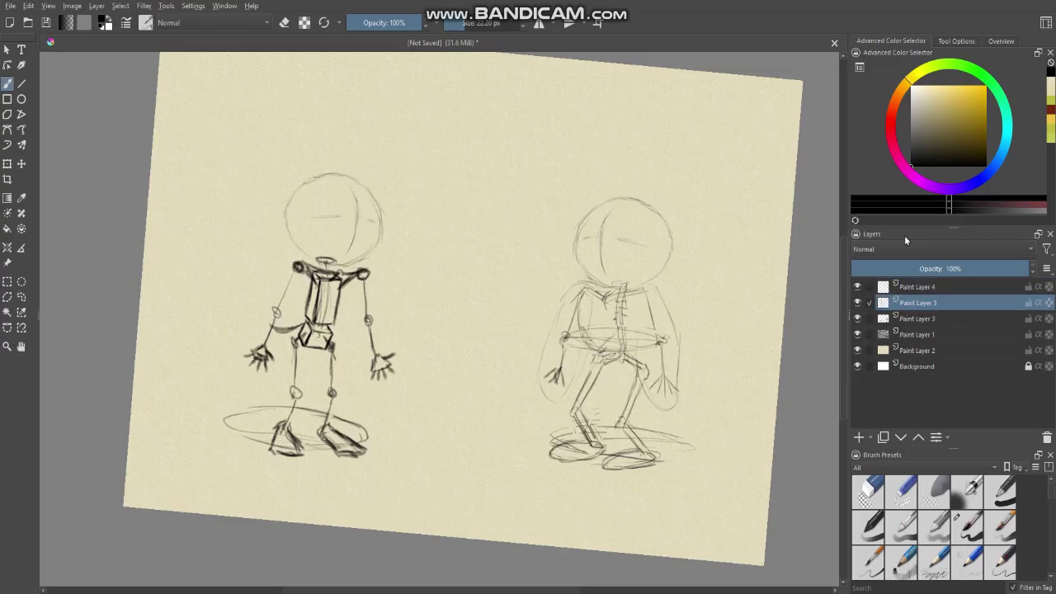
key(ctrl+e)
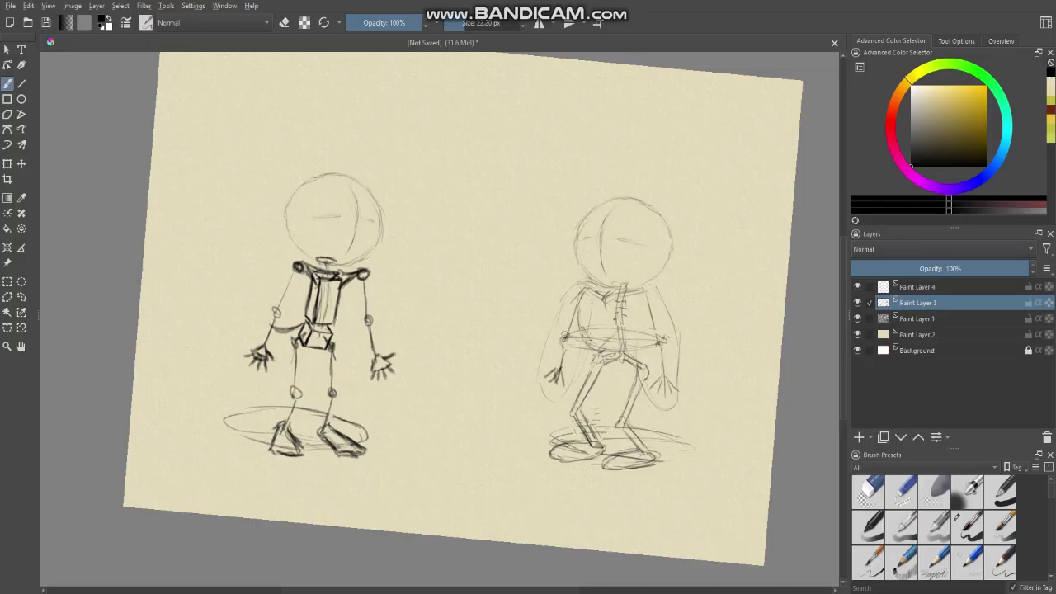
click(913, 287)
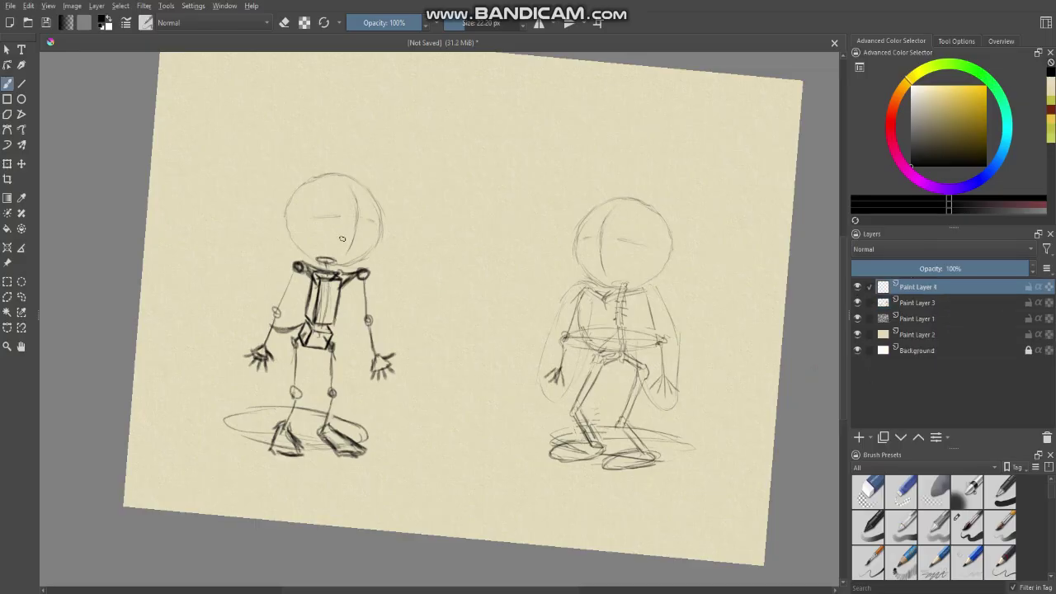
Draw a short, dark, slightly arched stroke across the centre line of the mannequin's face, checking it in the mirrored view
scroll(343, 238, up, 1)
scroll(400, 289, up, 1)
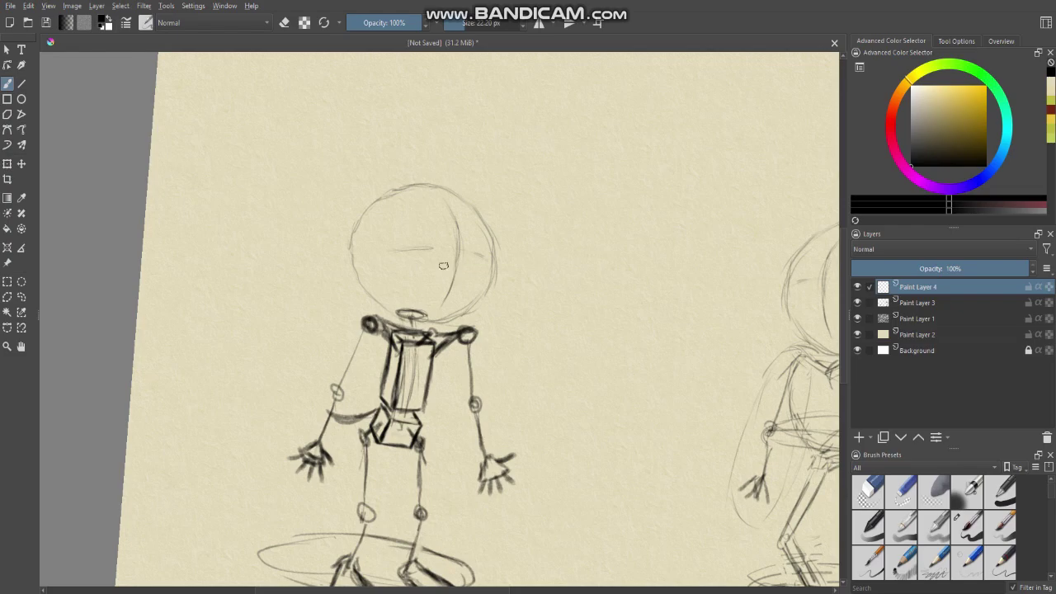
scroll(443, 266, down, 2)
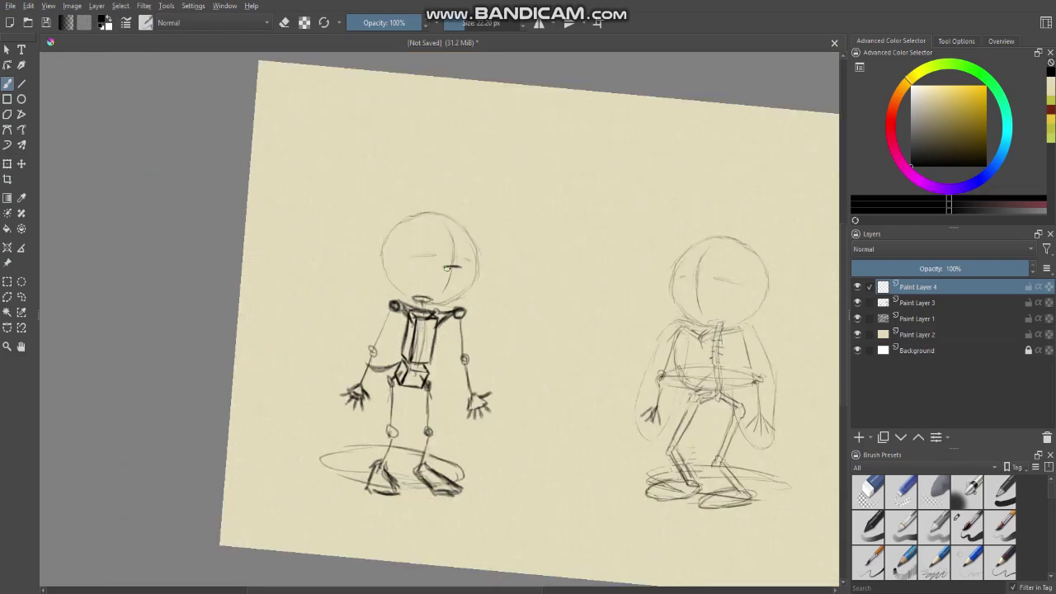
key(m)
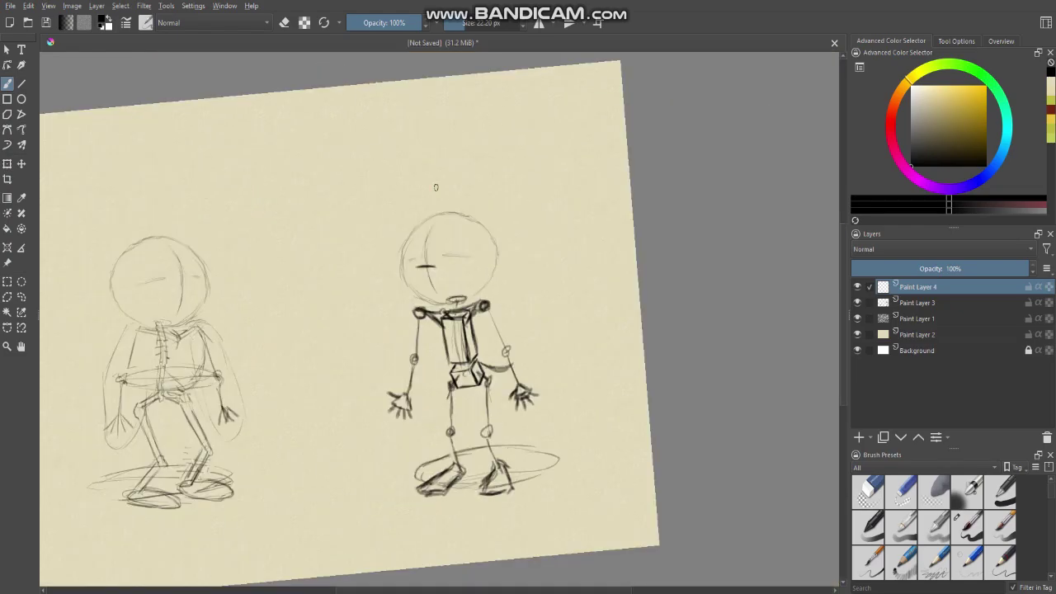
drag(419, 221, 486, 205)
scroll(446, 261, up, 2)
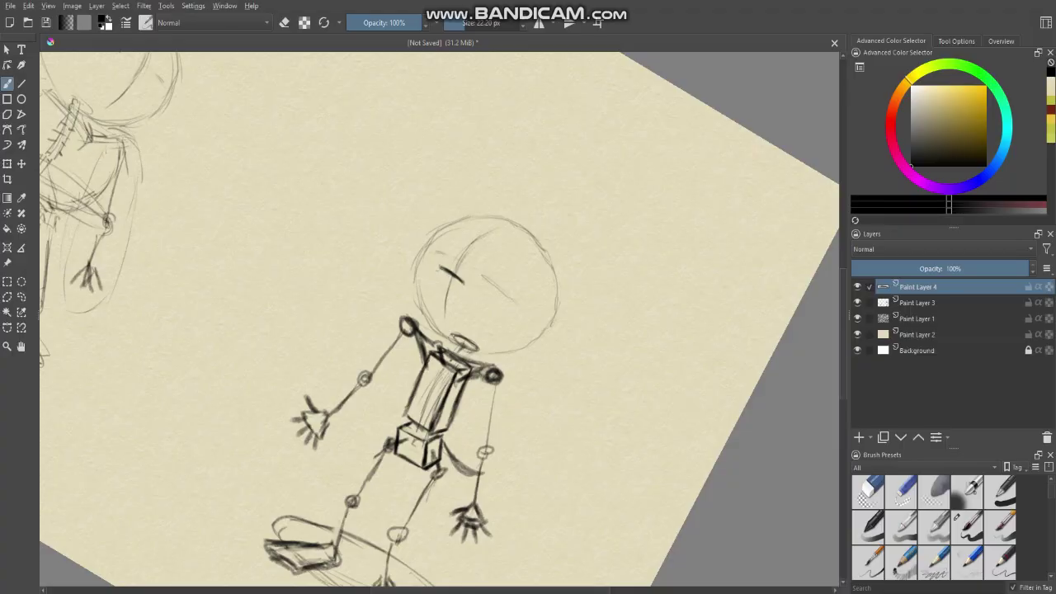
mouse_move(445, 272)
mouse_down()
mouse_move(431, 266)
mouse_move(439, 283)
mouse_move(429, 329)
mouse_move(436, 319)
mouse_up()
key(ctrl+z)
scroll(450, 283, down, 2)
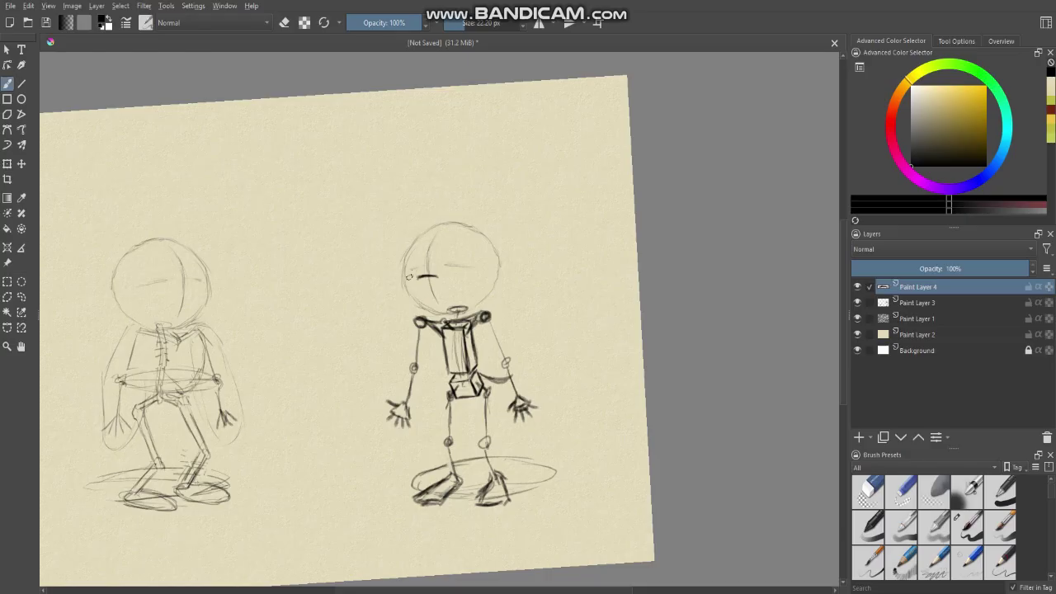
mouse_move(409, 276)
mouse_down()
mouse_move(417, 260)
mouse_move(429, 274)
mouse_up()
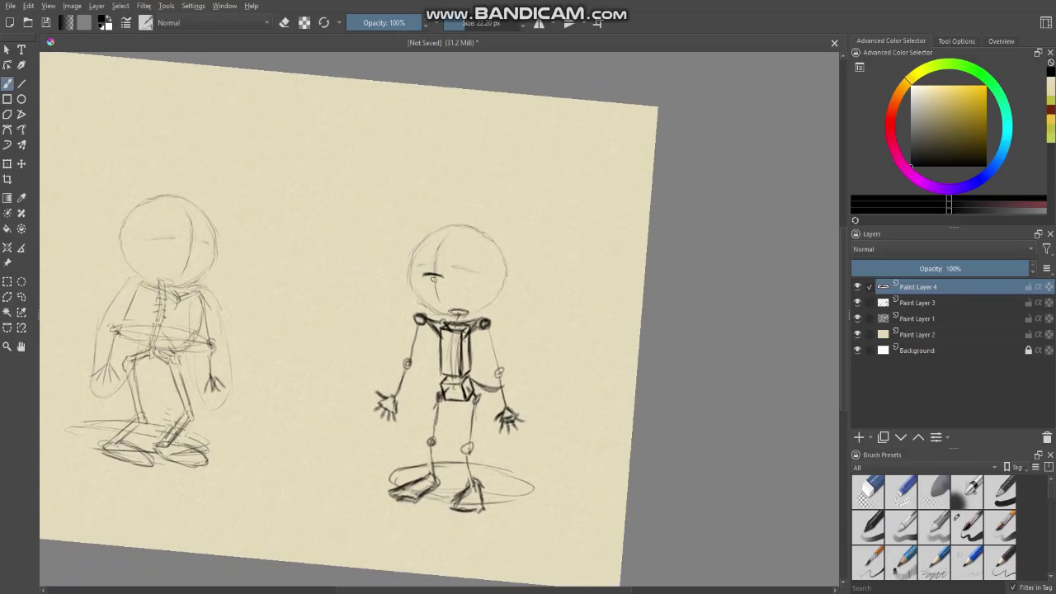
scroll(434, 279, up, 2)
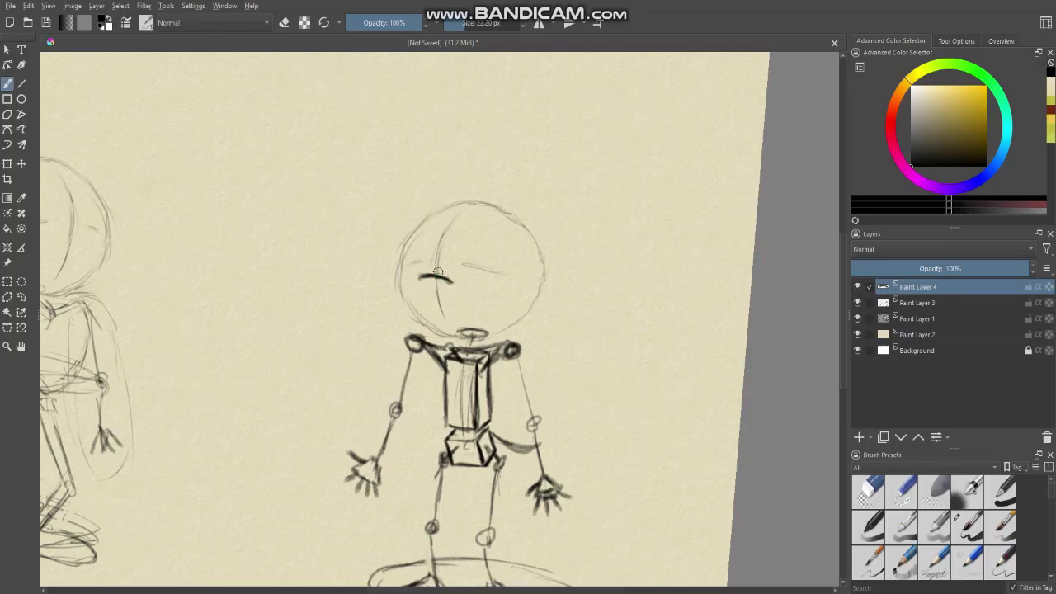
Sketch a small oval below the outer end of the arched face stroke and shade its inside, cleaning it with the eraser
drag(421, 290, 418, 290)
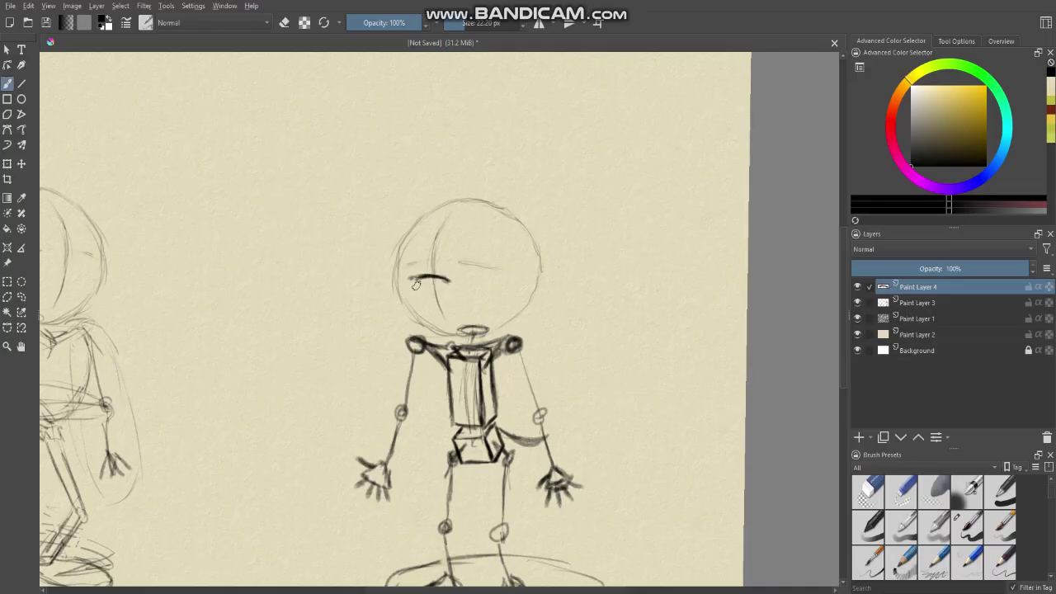
scroll(403, 297, down, 2)
mouse_move(408, 286)
mouse_down()
mouse_move(457, 297)
mouse_move(432, 302)
mouse_move(455, 294)
mouse_move(437, 306)
mouse_up()
scroll(452, 299, up, 2)
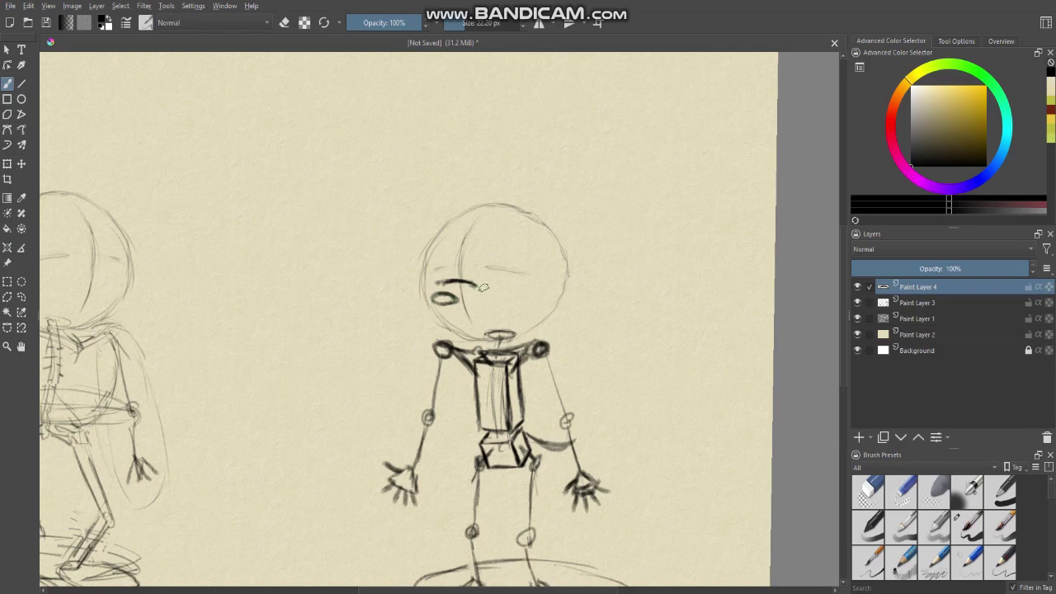
scroll(442, 299, up, 3)
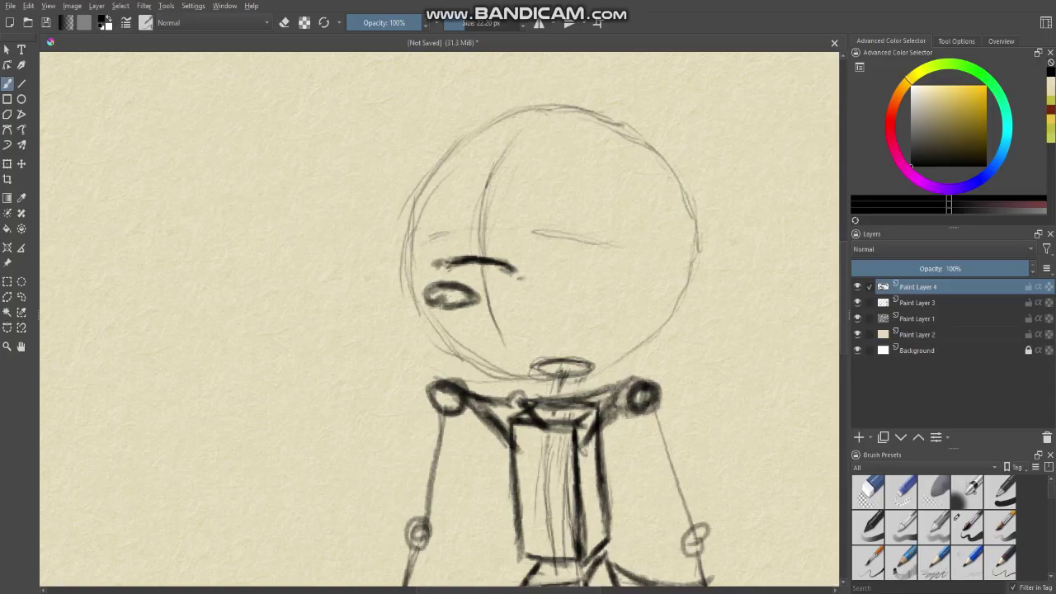
key(e)
drag(445, 299, 452, 301)
key(e)
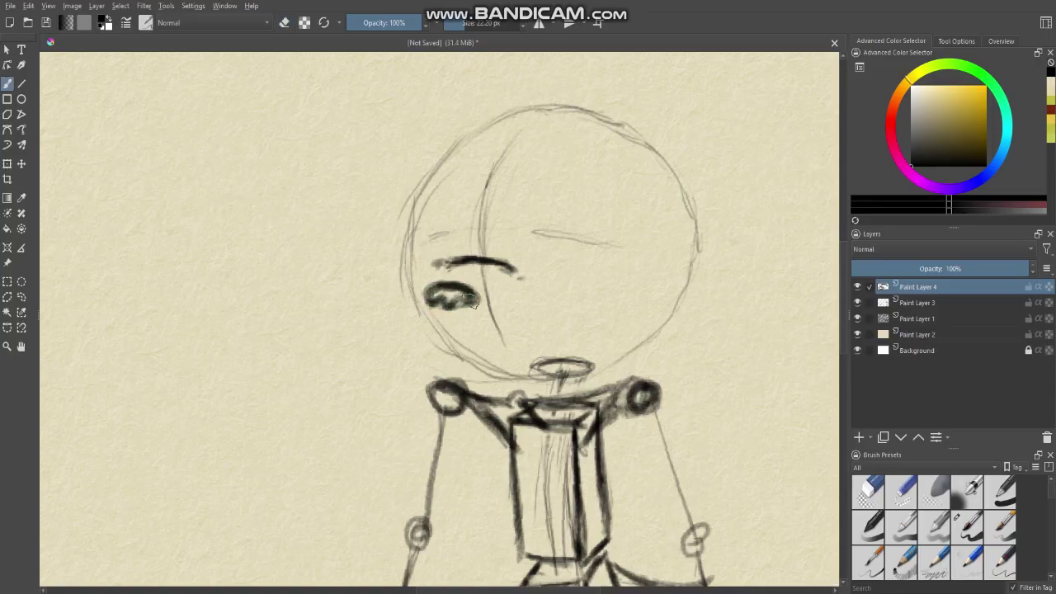
Extend the arched face stroke around beneath the shaded nose oval to form a closed, pointed muzzle outline
scroll(453, 289, down, 3)
scroll(454, 285, up, 2)
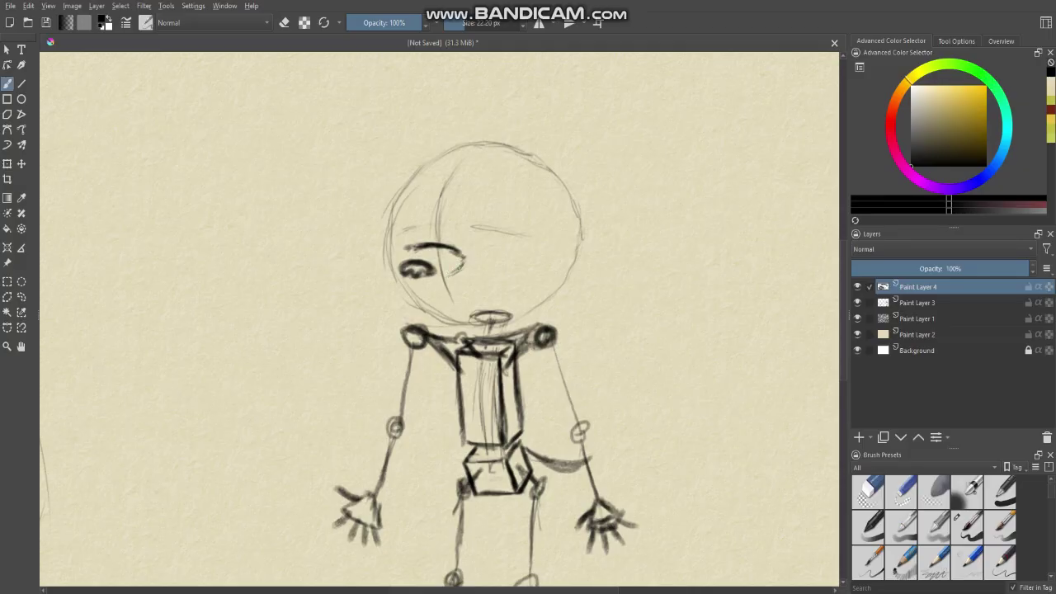
mouse_move(464, 256)
mouse_down()
mouse_move(440, 277)
mouse_move(396, 261)
mouse_move(391, 271)
mouse_move(412, 282)
mouse_move(444, 274)
mouse_move(450, 294)
mouse_up()
scroll(413, 279, down, 4)
scroll(449, 294, up, 4)
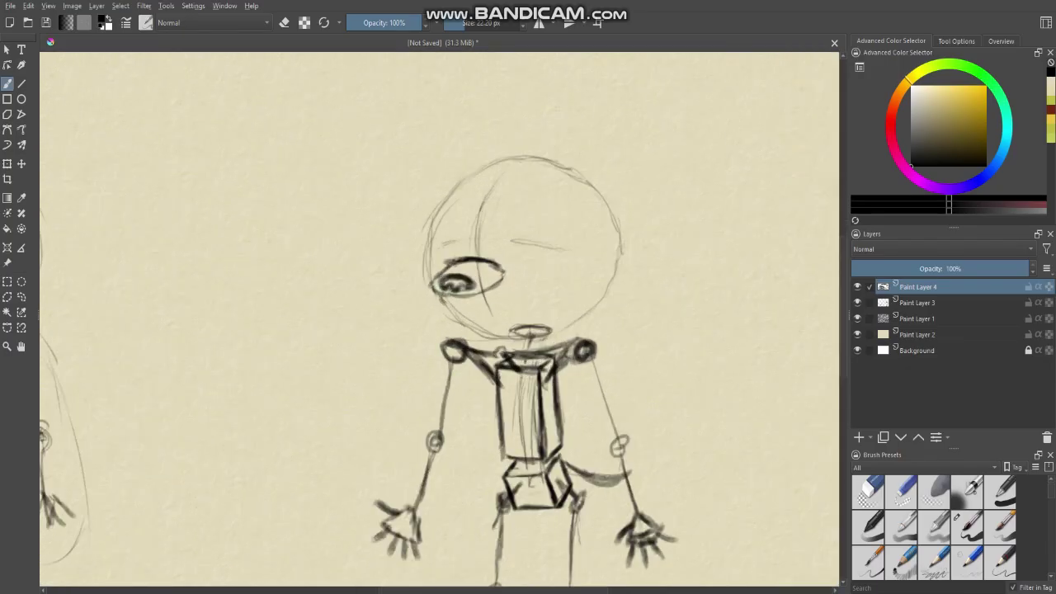
scroll(461, 293, down, 4)
scroll(461, 293, up, 4)
Erase the muzzle's lower edge and redraw it lower as a heavier curve, turning the outline into a larger rounded oval
key(e)
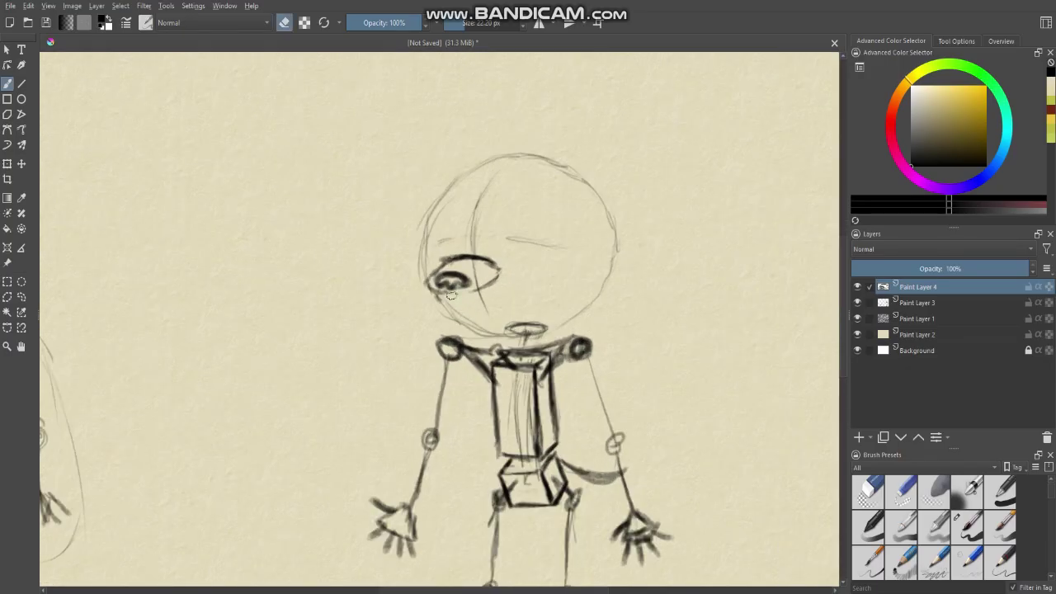
mouse_move(451, 295)
mouse_down()
mouse_move(434, 288)
mouse_move(494, 288)
mouse_up()
key(e)
key(e)
key(e)
mouse_move(430, 281)
mouse_down()
mouse_move(481, 305)
mouse_move(468, 311)
mouse_move(440, 306)
mouse_move(486, 302)
mouse_move(471, 309)
mouse_move(500, 283)
mouse_up()
key(e)
key(e)
scroll(486, 285, down, 2)
scroll(486, 282, up, 3)
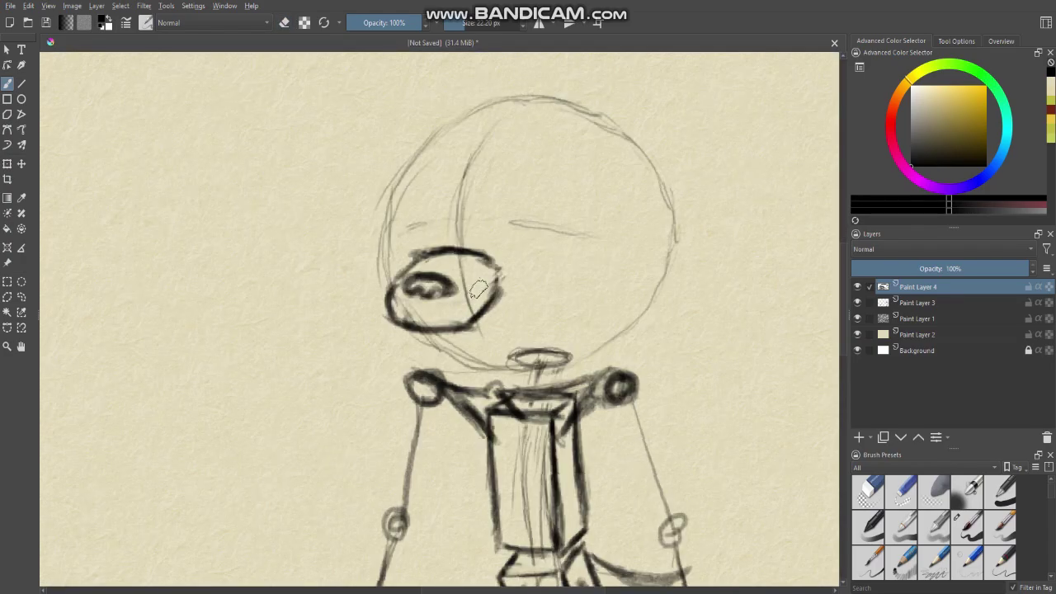
Mirror the view, set the brush size to about 13.77 px, and thin the muzzle's upper edge and back corner with the eraser
scroll(499, 269, down, 5)
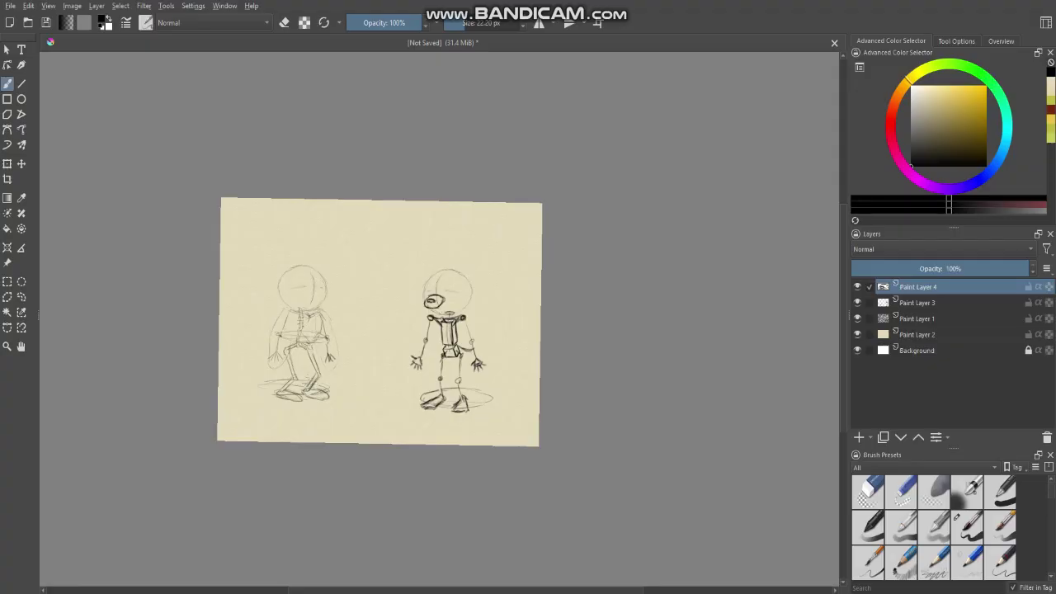
key(m)
scroll(431, 295, up, 3)
scroll(432, 294, down, 3)
scroll(456, 339, up, 5)
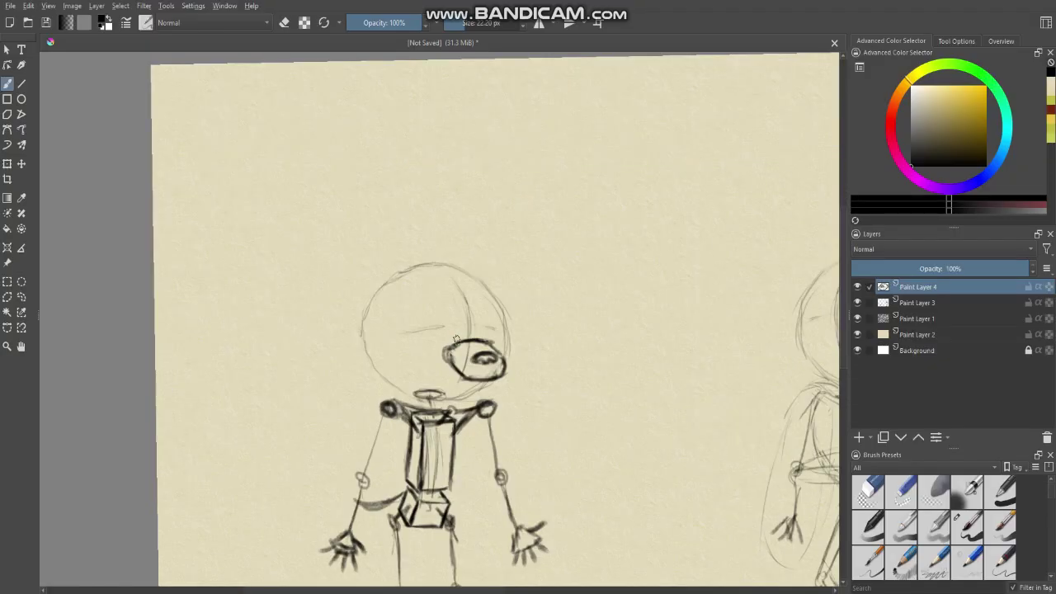
scroll(455, 339, down, 2)
scroll(452, 314, up, 3)
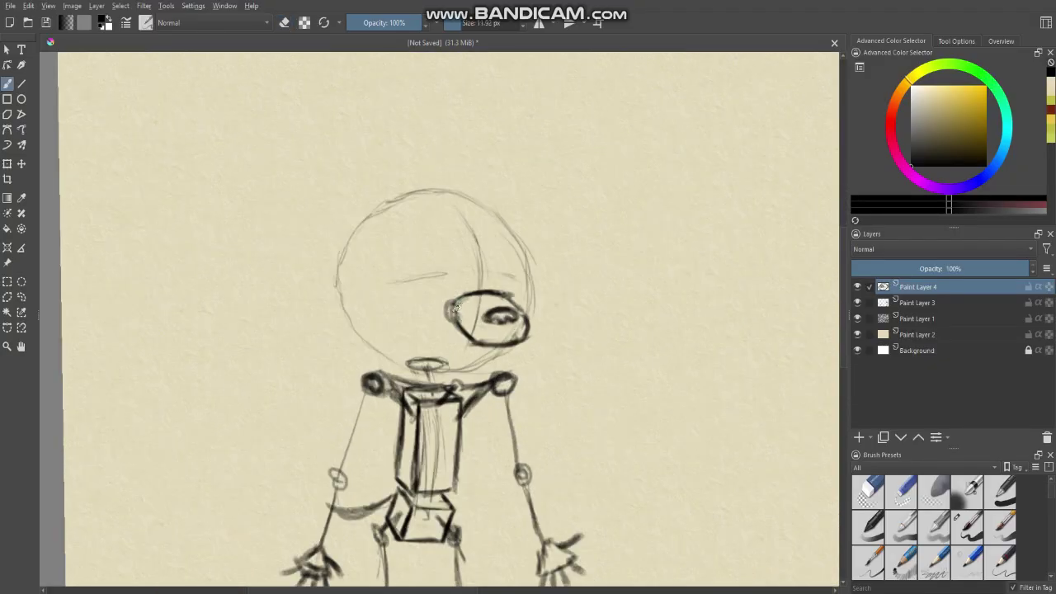
key(e)
drag(476, 297, 493, 296)
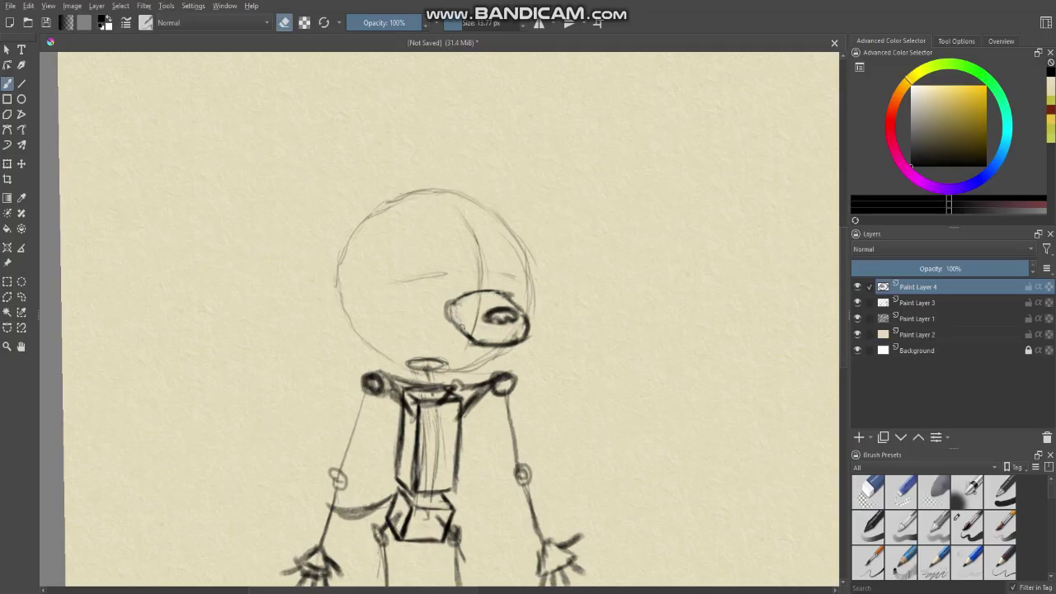
drag(447, 307, 453, 325)
key(e)
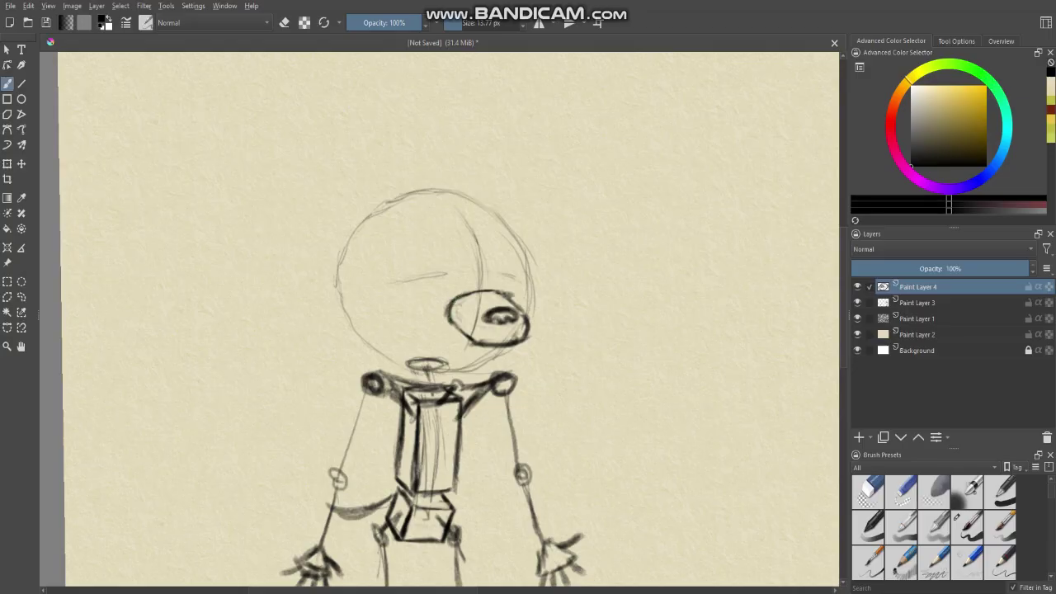
Select the nose with a freehand selection, shift it towards the muzzle's front end with a transform, and deselect it
mouse_move(476, 291)
mouse_down()
mouse_move(524, 327)
mouse_move(517, 338)
mouse_move(475, 338)
mouse_move(483, 342)
mouse_move(460, 328)
mouse_move(464, 311)
mouse_move(434, 250)
mouse_move(500, 249)
mouse_move(506, 272)
mouse_move(459, 261)
mouse_up()
key(e)
key(e)
scroll(458, 320, down, 1)
scroll(479, 290, up, 3)
key(l)
key(ctrl+t)
key(Return)
key(b)
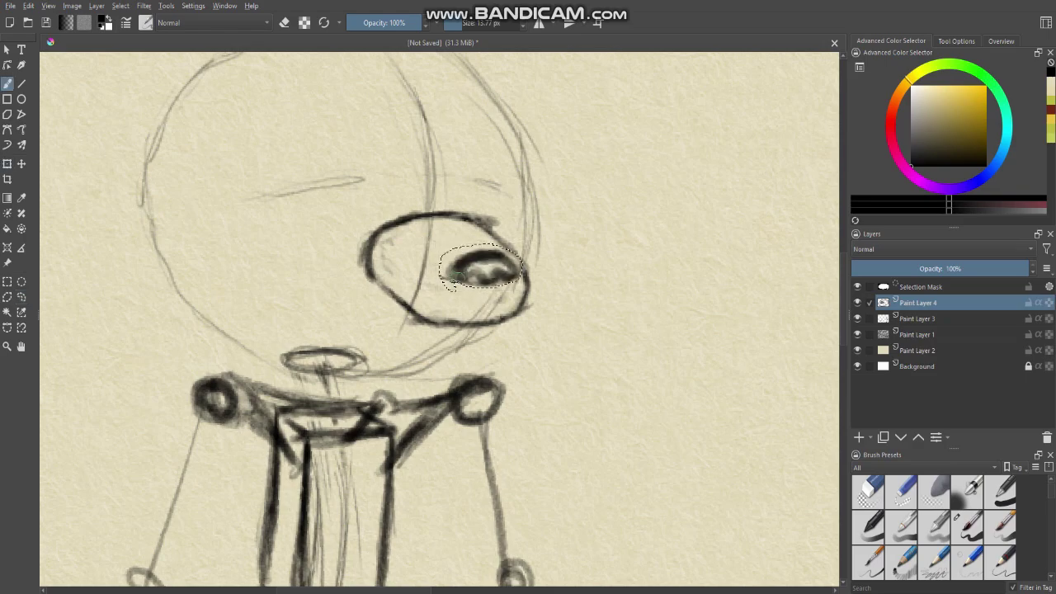
key(ctrl+shift+a)
Draw a curved lower jaw beneath the muzzle and darken the line joining it to the muzzle's back edge
scroll(495, 328, down, 3)
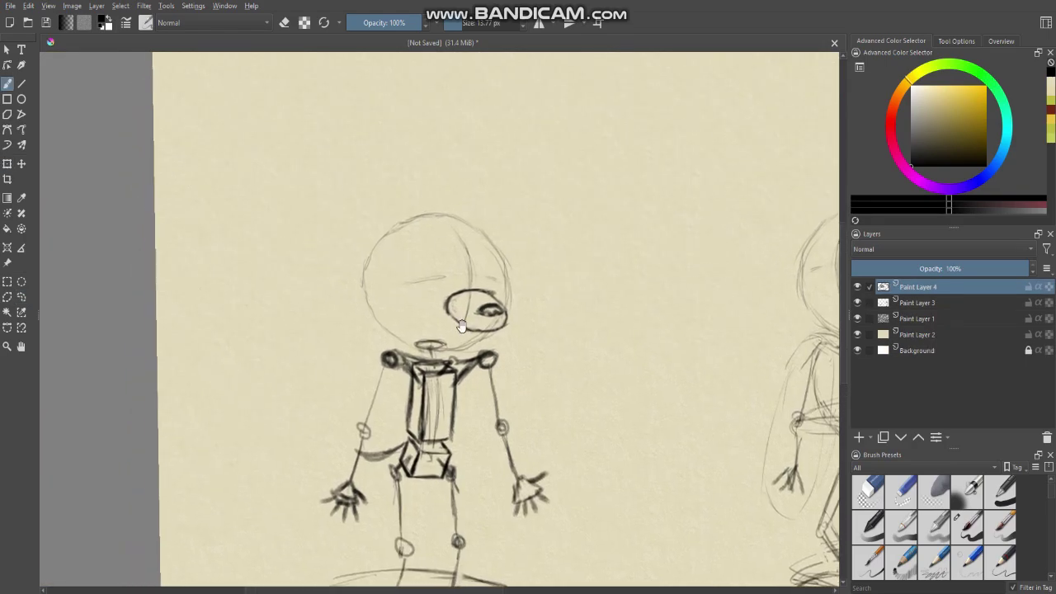
scroll(484, 314, up, 2)
drag(490, 342, 485, 297)
scroll(509, 320, down, 2)
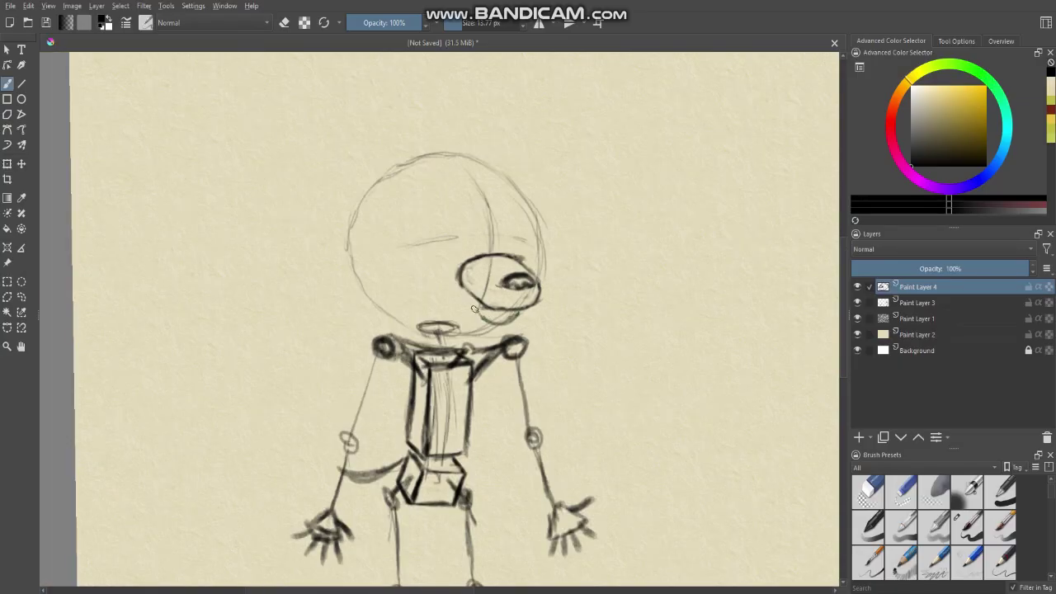
key(e)
key(e)
key(e)
key(e)
key(e)
key(e)
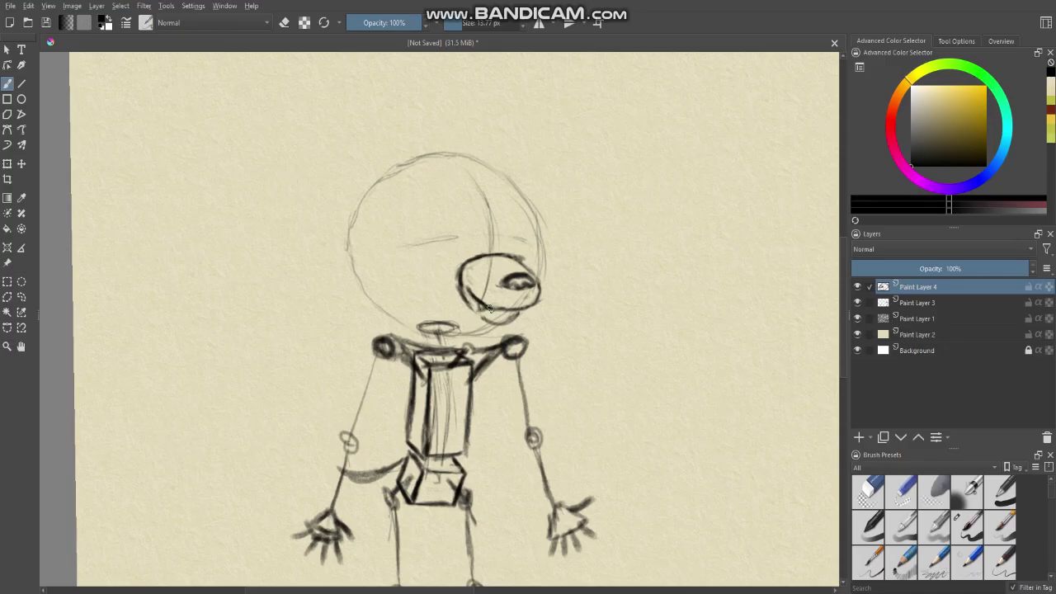
Reshape the muzzle's back corner outwards so its outline runs into the lower jaw, leaving the inner curve as a smile line
key(e)
key(e)
key(e)
mouse_move(464, 287)
mouse_down()
mouse_move(463, 264)
mouse_move(456, 287)
mouse_move(477, 259)
mouse_up()
key(e)
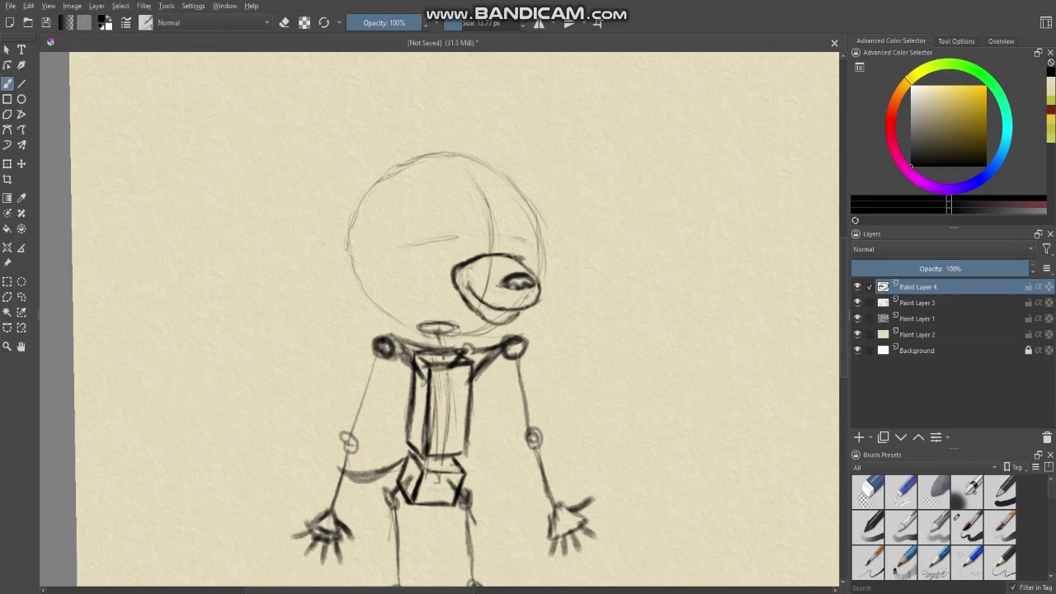
mouse_move(486, 320)
mouse_down()
mouse_move(515, 323)
mouse_move(525, 309)
mouse_up()
Clean up the nose's lower edge and smooth the muzzle's back corner with the eraser and brush
scroll(467, 349, down, 2)
mouse_move(454, 303)
mouse_down()
mouse_move(424, 267)
mouse_move(454, 305)
mouse_up()
scroll(474, 289, up, 2)
scroll(465, 297, down, 3)
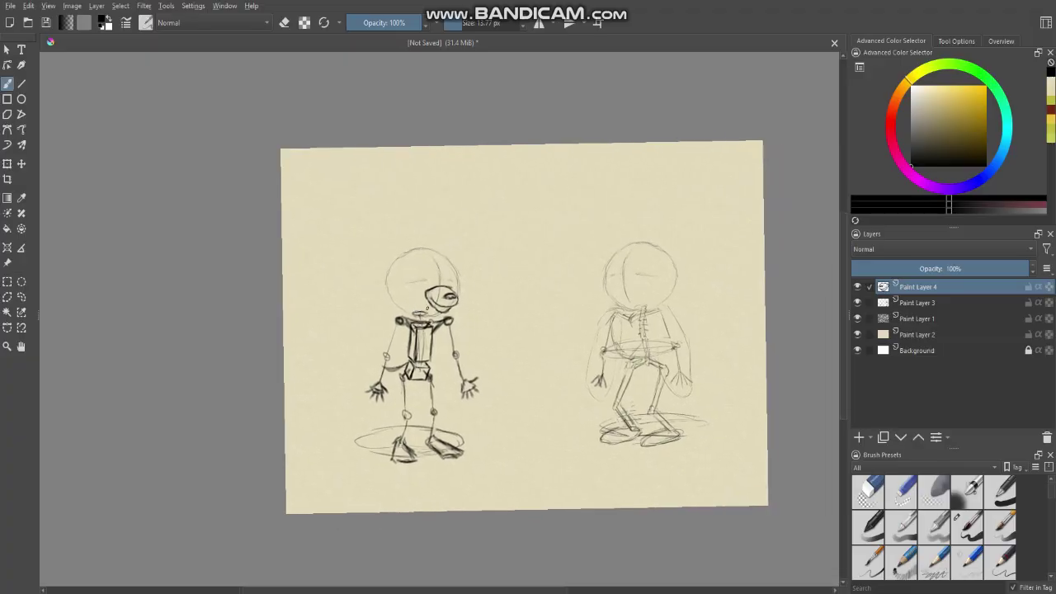
scroll(454, 305, up, 2)
scroll(450, 293, up, 2)
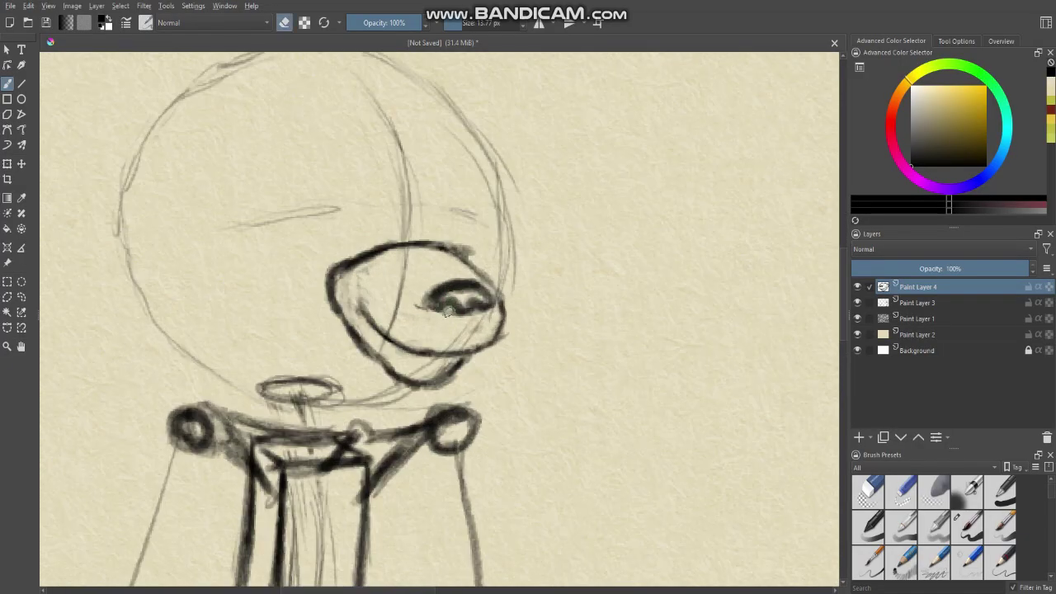
scroll(441, 314, down, 4)
scroll(391, 284, up, 3)
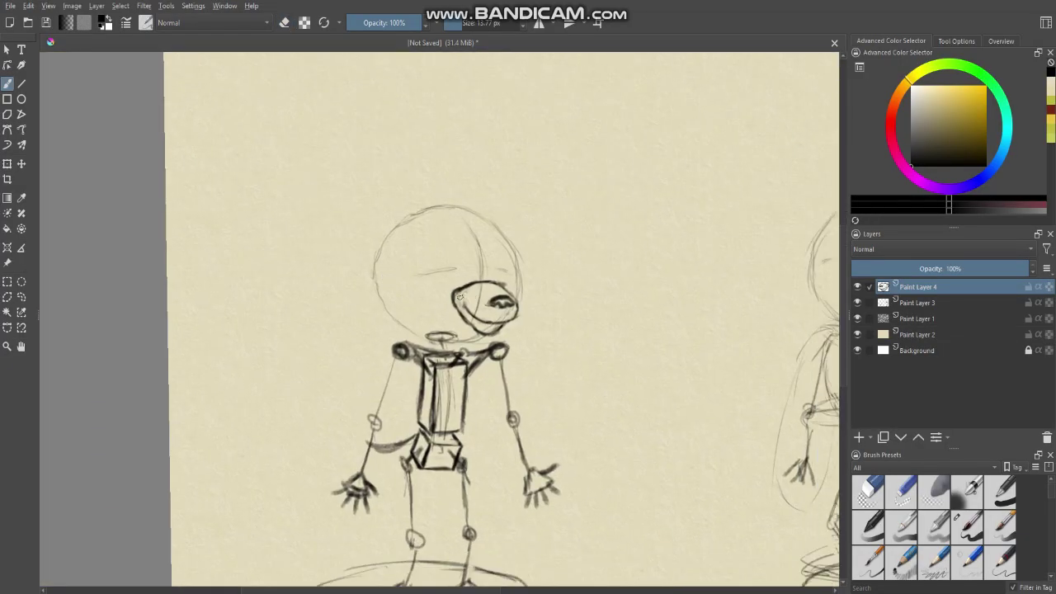
scroll(460, 294, up, 2)
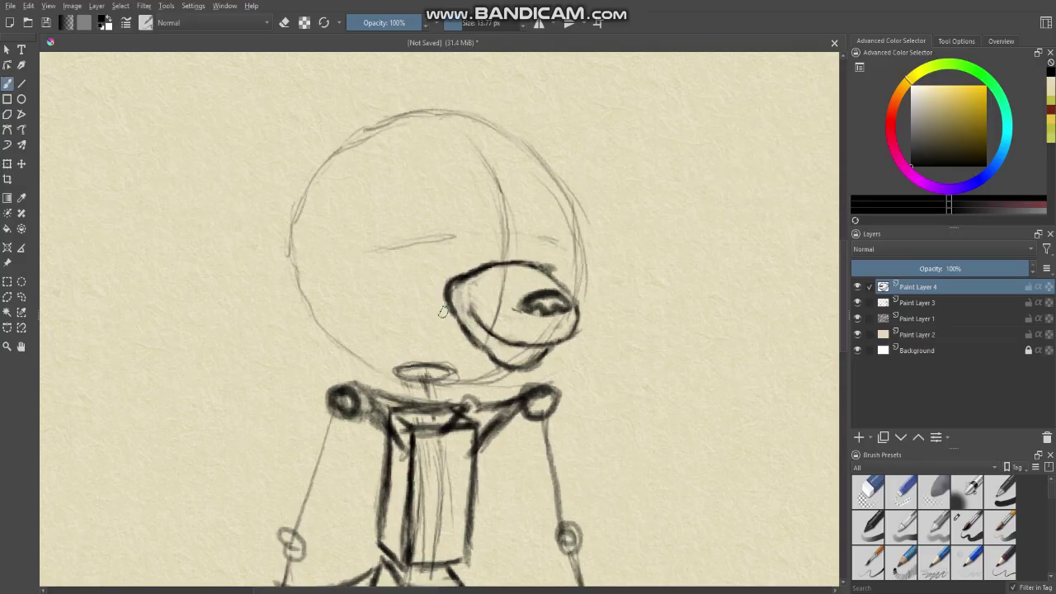
drag(456, 284, 443, 284)
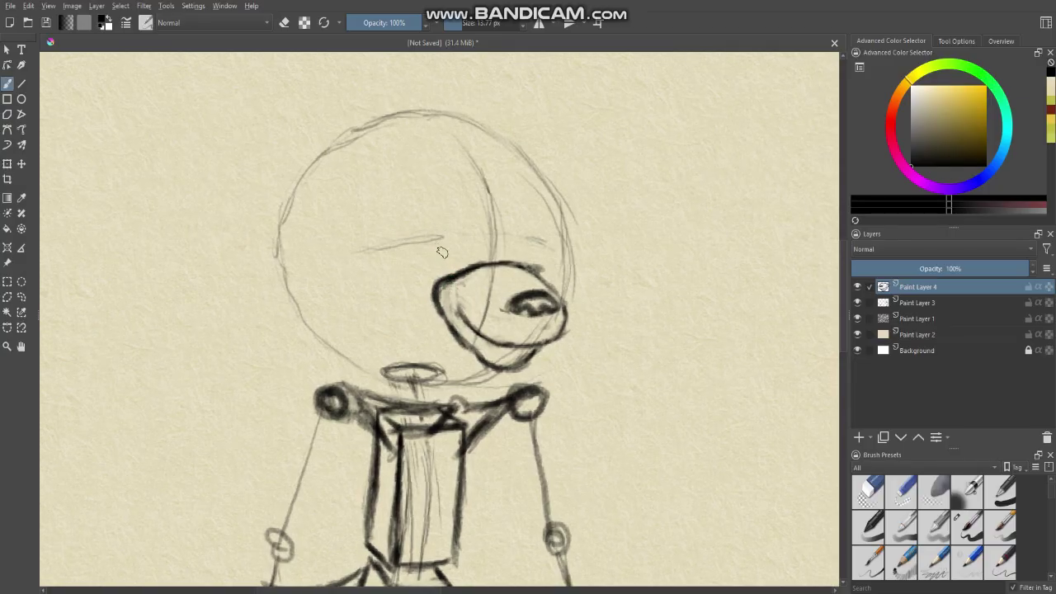
Draw two upright oval eyes on the head's horizontal guide, one on each side of the centre line above the muzzle
scroll(436, 240, down, 3)
scroll(443, 300, up, 2)
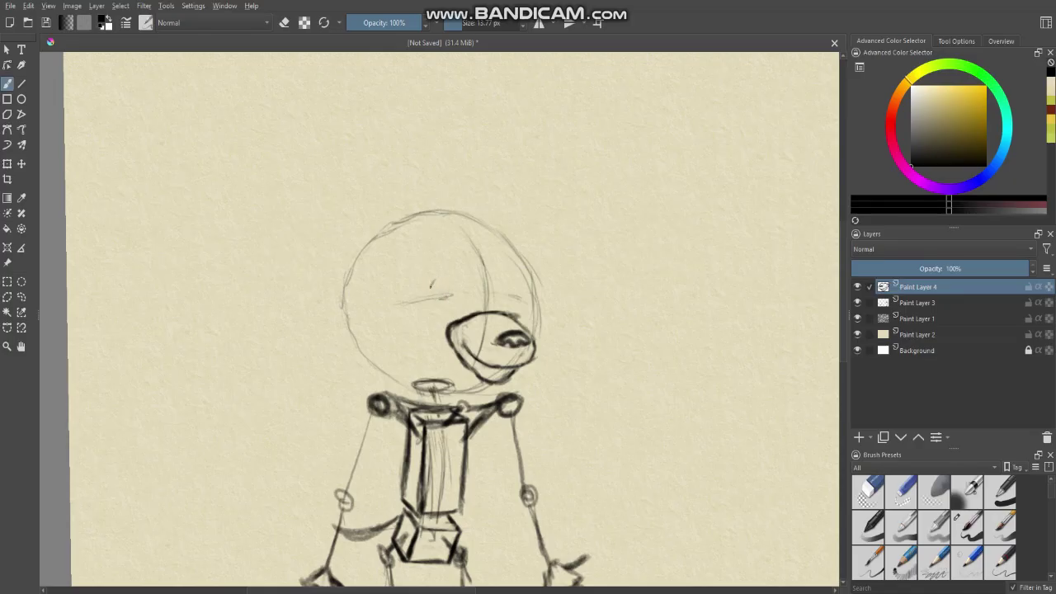
mouse_move(430, 285)
mouse_down()
mouse_move(438, 317)
mouse_move(455, 289)
mouse_move(438, 278)
mouse_move(443, 318)
mouse_up()
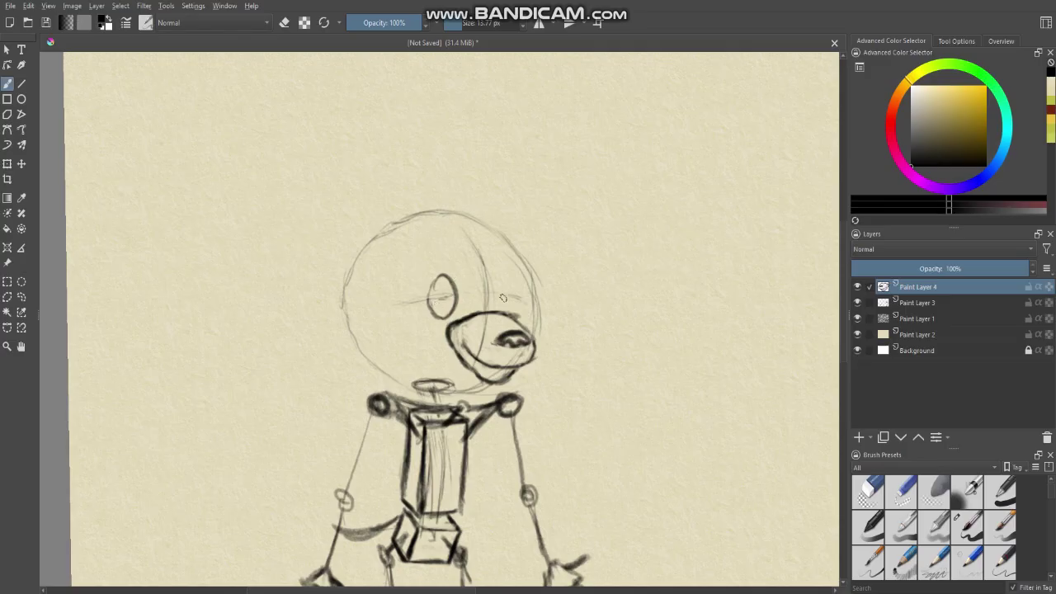
mouse_move(507, 291)
mouse_down()
mouse_move(522, 279)
mouse_move(508, 310)
mouse_move(514, 277)
mouse_move(507, 301)
mouse_move(449, 296)
mouse_up()
scroll(506, 298, down, 1)
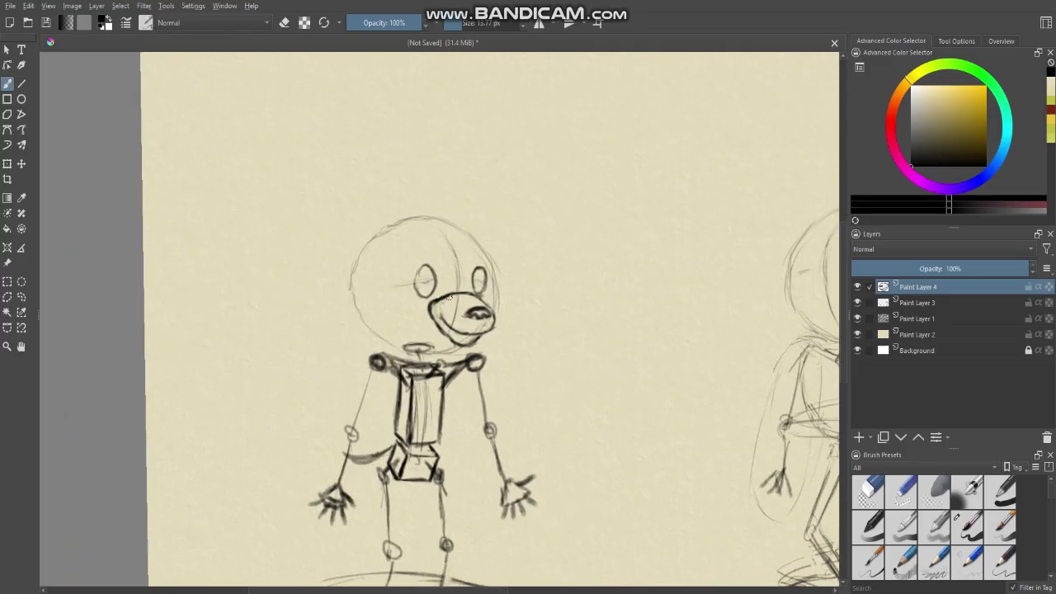
Mirror the view and refine the upper outlines of both eyes with the eraser
key(m)
scroll(419, 252, up, 1)
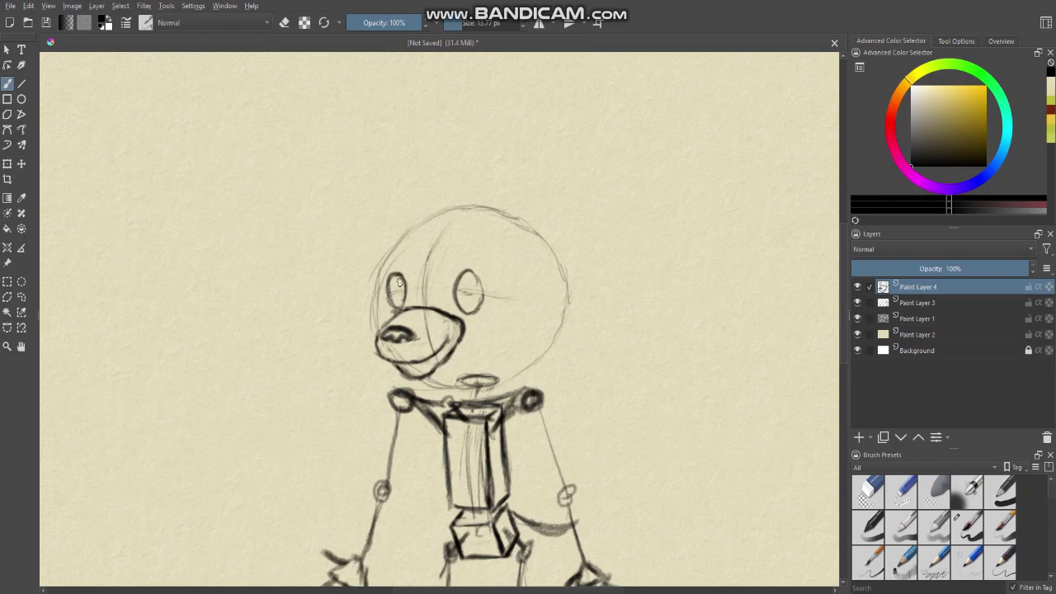
key(e)
drag(393, 276, 401, 282)
key(e)
scroll(449, 268, down, 2)
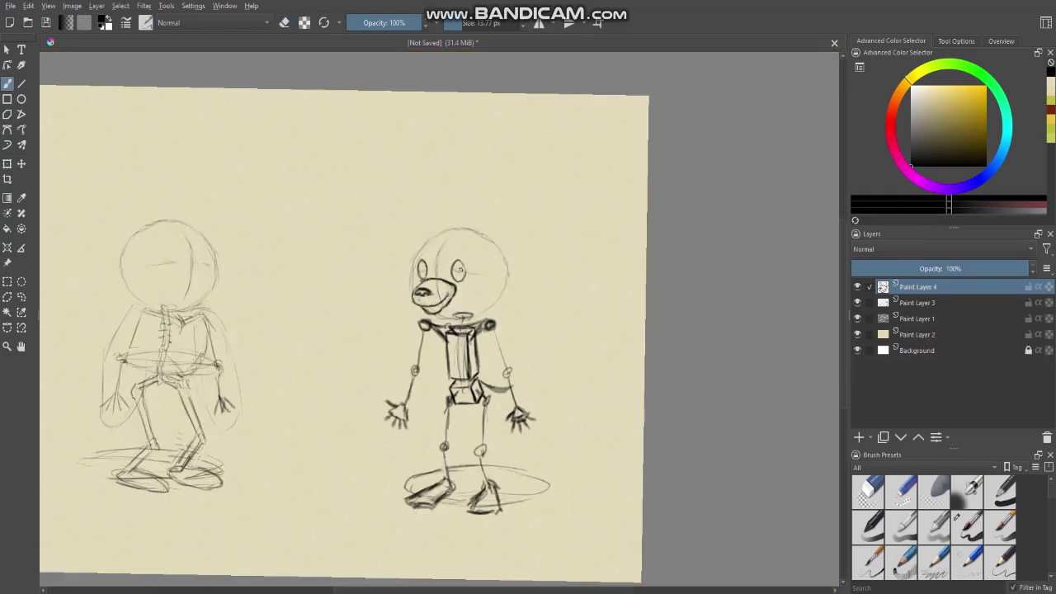
scroll(459, 269, up, 2)
scroll(434, 285, down, 2)
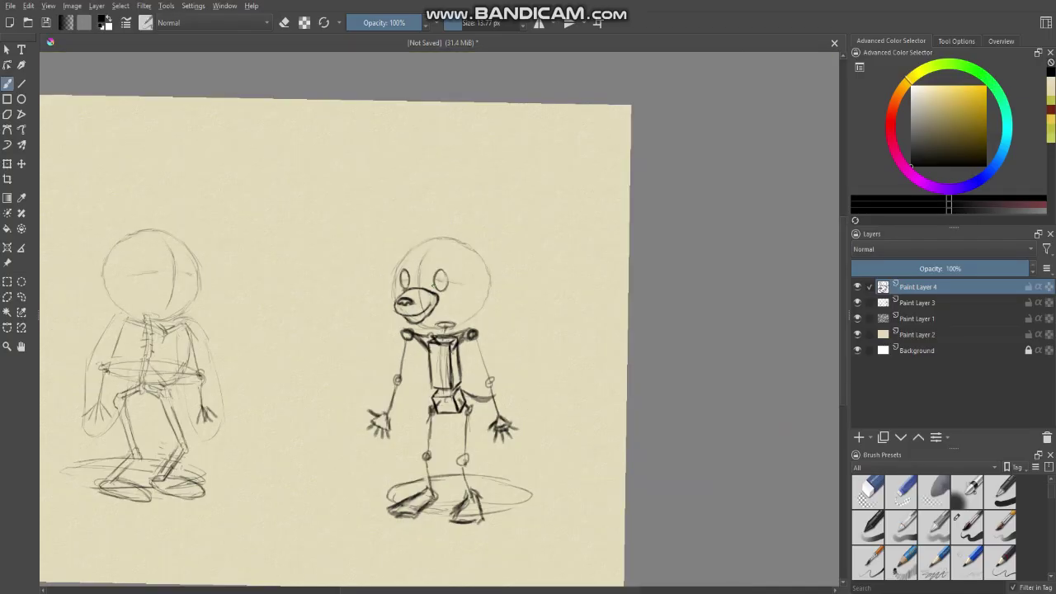
scroll(433, 285, down, 1)
scroll(433, 285, up, 3)
key(e)
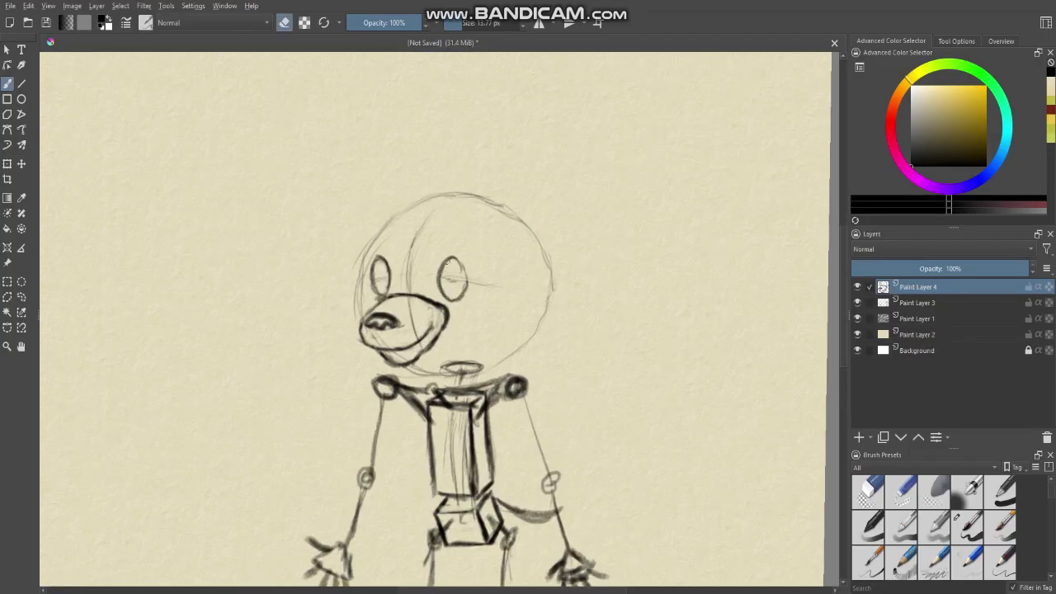
drag(445, 259, 451, 262)
key(e)
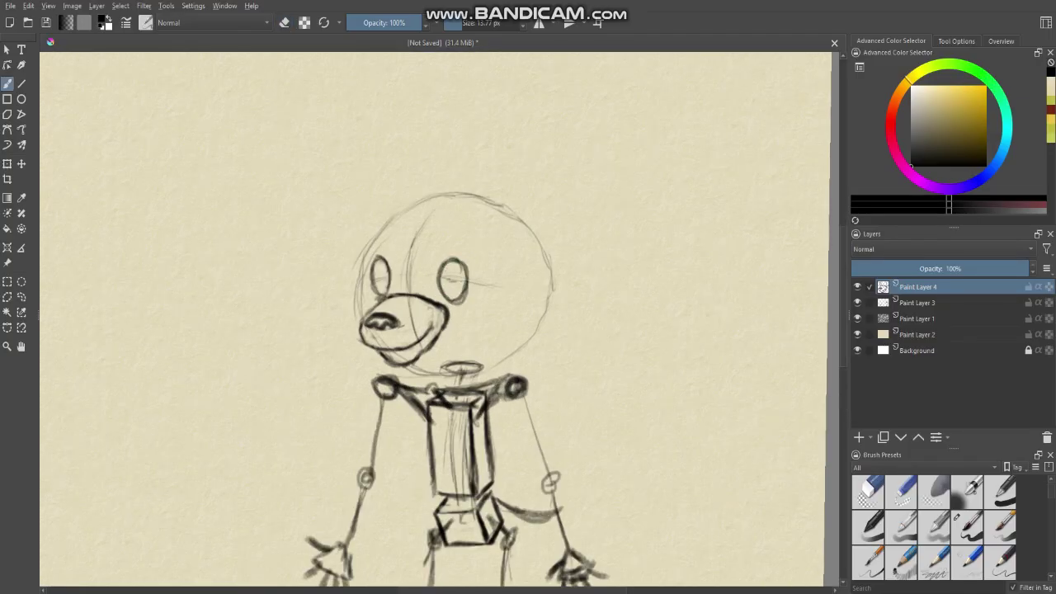
Draw a small oval pupil inside the upper part of each eye
key(minus)
key(plus)
key(plus)
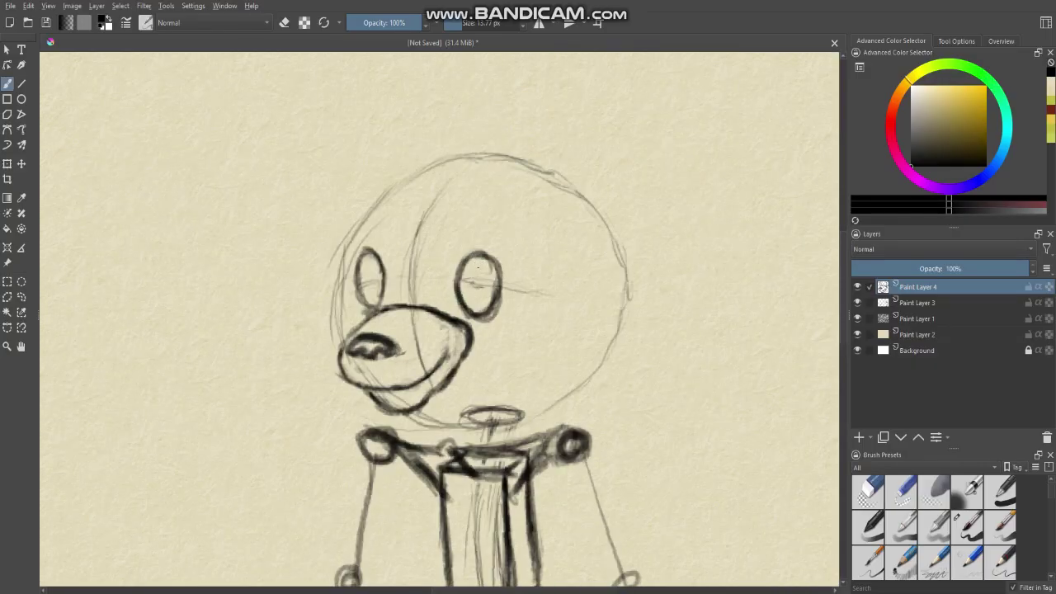
mouse_move(477, 260)
mouse_down()
mouse_move(474, 288)
mouse_move(493, 263)
mouse_up()
mouse_move(368, 255)
mouse_down()
mouse_move(377, 279)
mouse_move(371, 260)
mouse_up()
scroll(369, 282, down, 2)
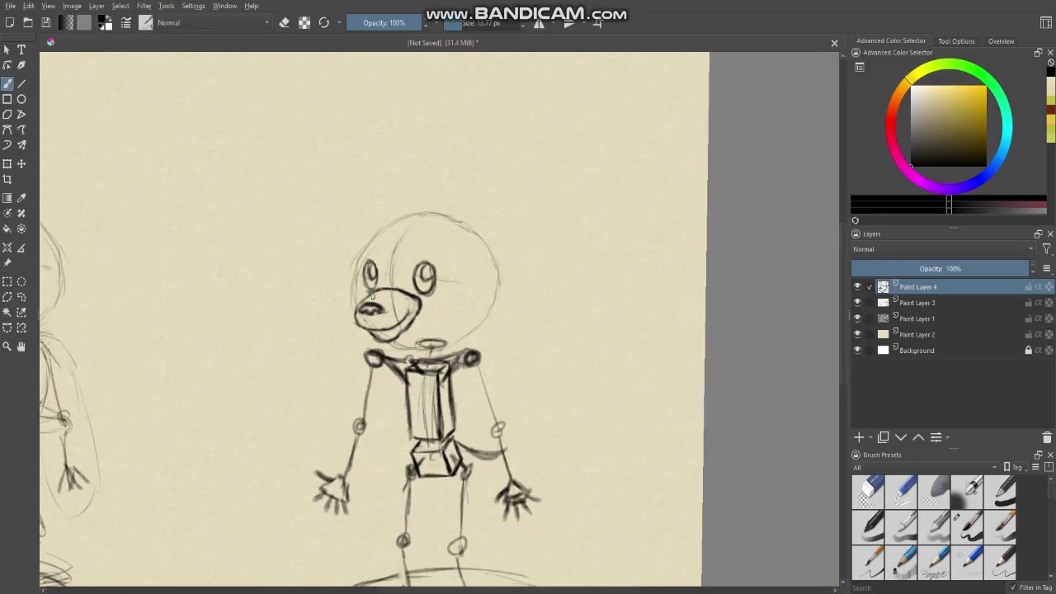
Draw a dark curved stroke from the top of the muzzle between the eyes up to the crown of the head
drag(345, 307, 373, 306)
scroll(372, 307, down, 1)
scroll(387, 297, up, 3)
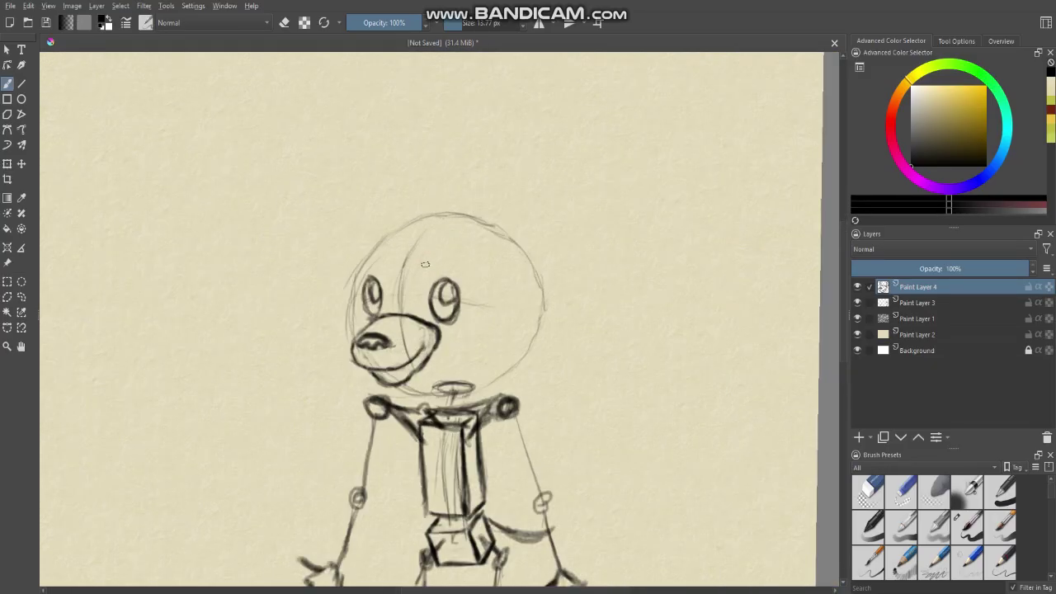
scroll(441, 287, down, 3)
scroll(440, 287, up, 2)
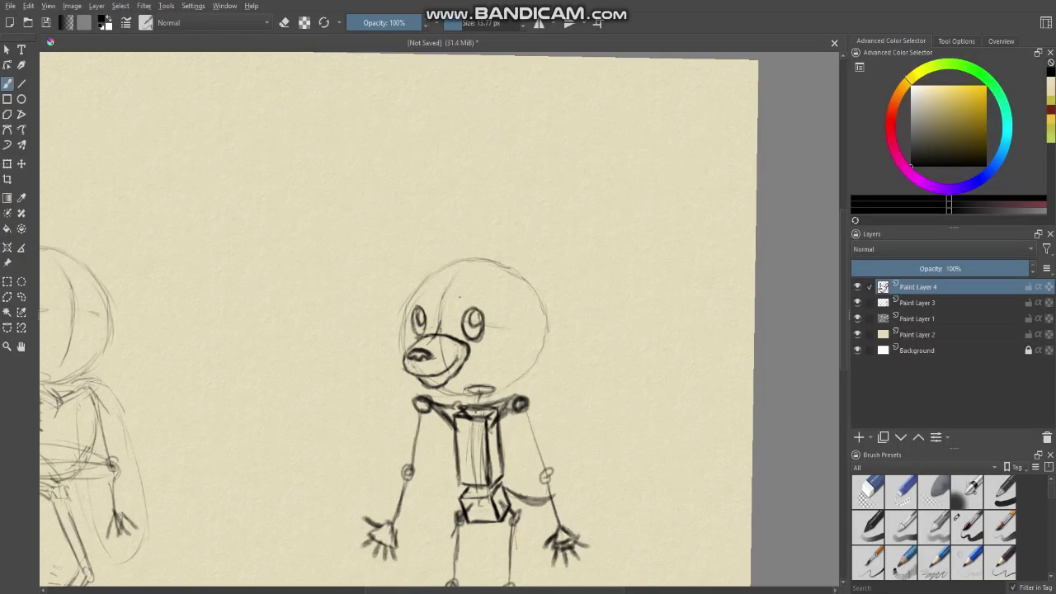
mouse_move(446, 293)
mouse_down()
mouse_move(442, 322)
mouse_move(445, 287)
mouse_move(477, 264)
mouse_up()
drag(398, 225, 486, 231)
scroll(500, 313, up, 2)
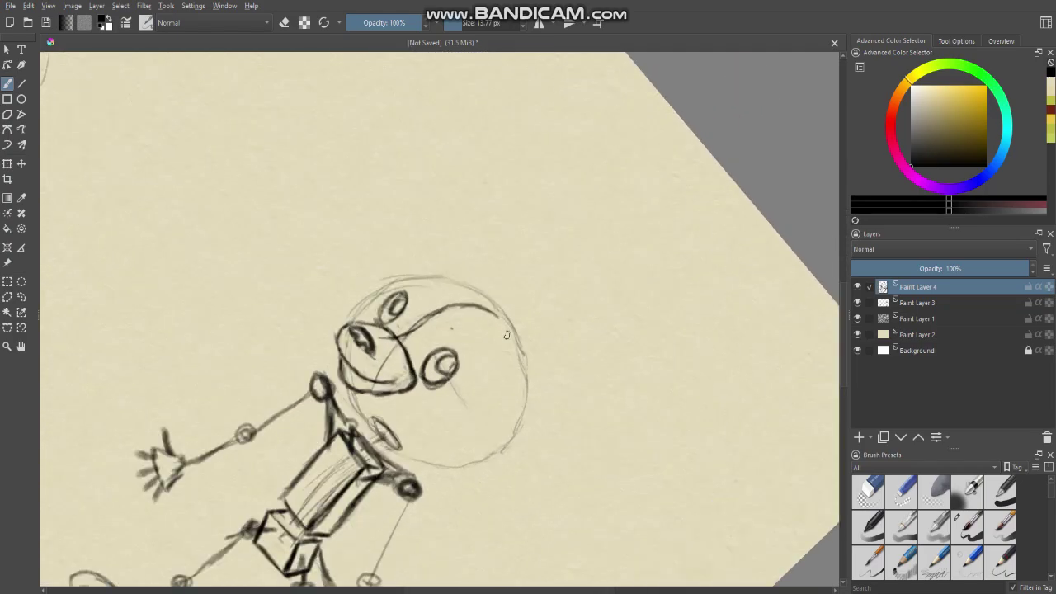
Draw a curved guide line from the larger eye across the side of the head
drag(421, 386, 378, 281)
drag(324, 223, 402, 354)
mouse_move(383, 312)
mouse_down()
mouse_move(410, 389)
mouse_move(376, 396)
mouse_move(430, 408)
mouse_up()
scroll(401, 355, down, 3)
scroll(427, 377, up, 2)
Enlarge the brush to about 71 px with the eraser mode off
key(e)
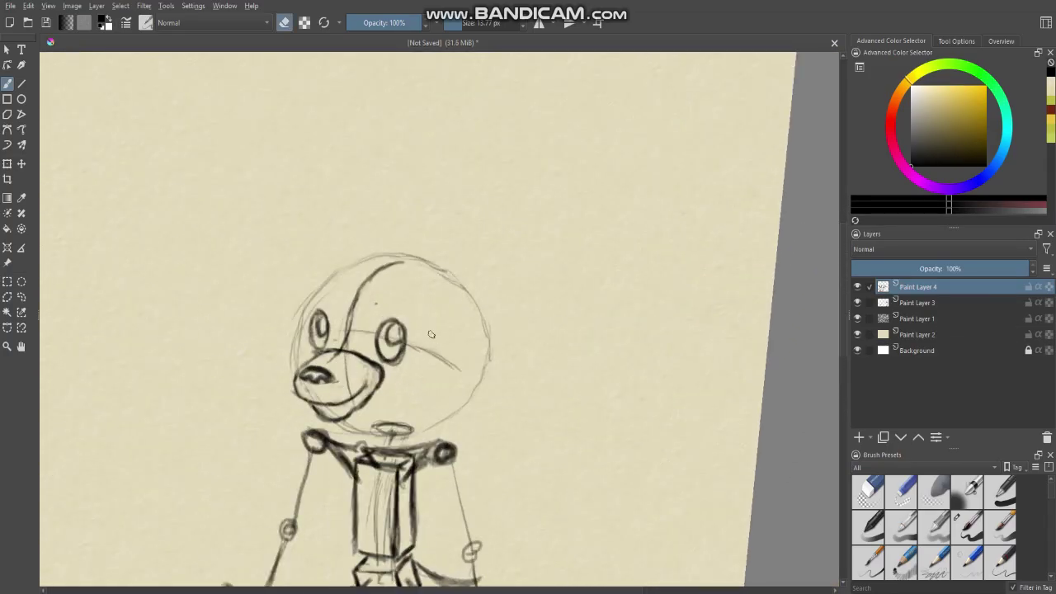
key(e)
drag(430, 320, 459, 319)
key(e)
key(e)
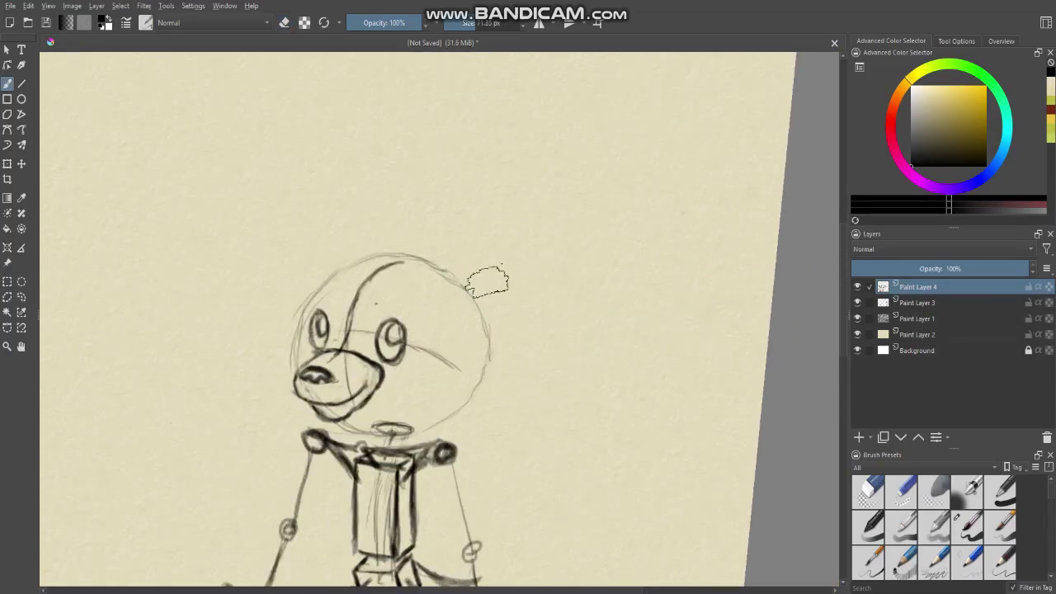
Paint two broad test strokes beside the character's head on Paint Layer 3, and erase them again
click(913, 304)
click(923, 287)
click(912, 303)
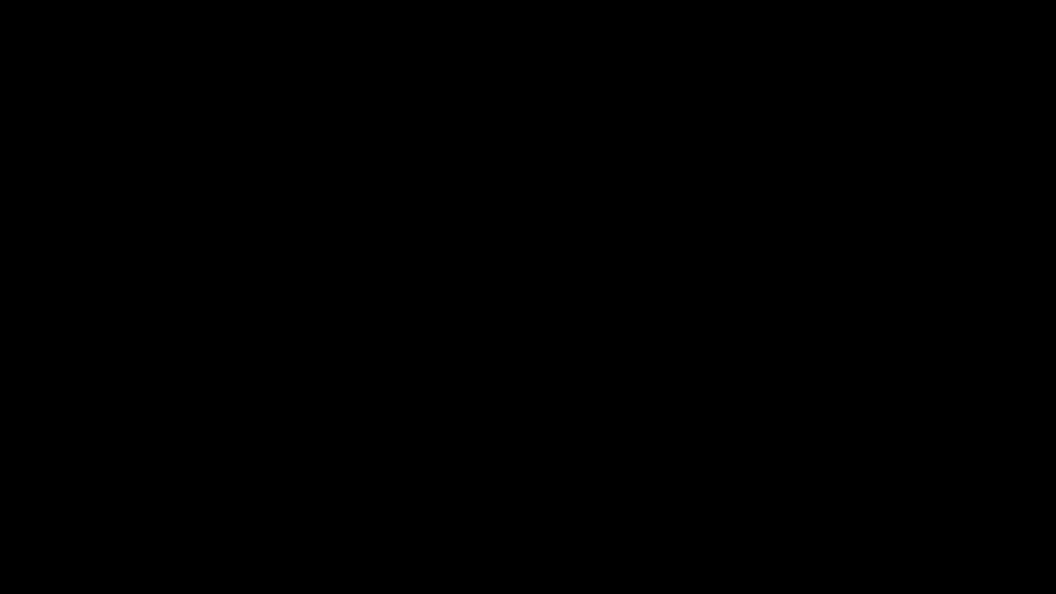
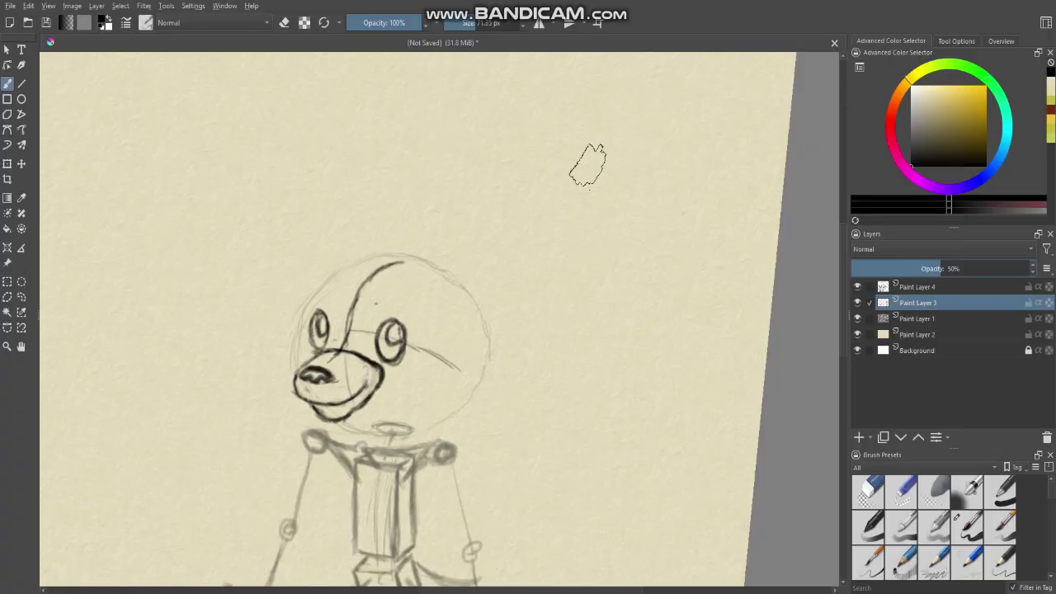
drag(536, 194, 597, 310)
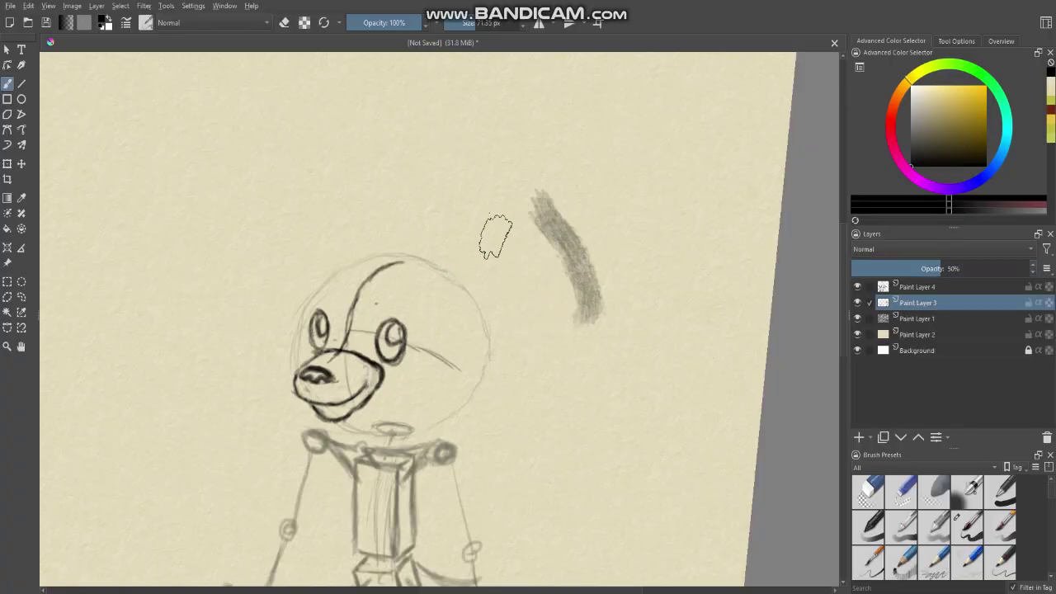
mouse_move(483, 322)
mouse_down()
mouse_move(475, 322)
mouse_move(490, 306)
mouse_up()
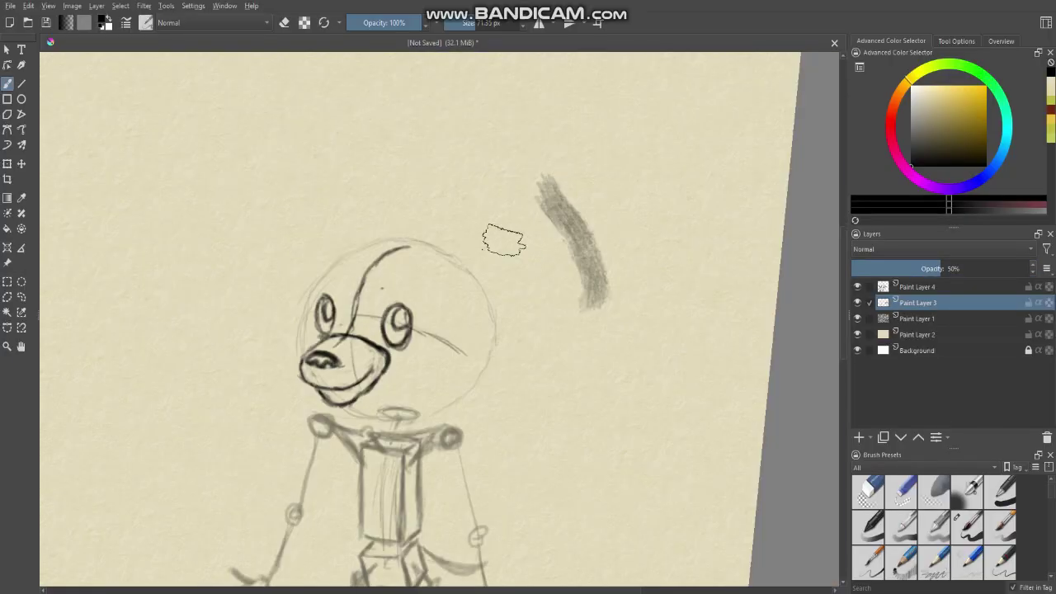
mouse_move(511, 237)
mouse_down()
mouse_move(523, 208)
mouse_move(547, 280)
mouse_move(494, 234)
mouse_up()
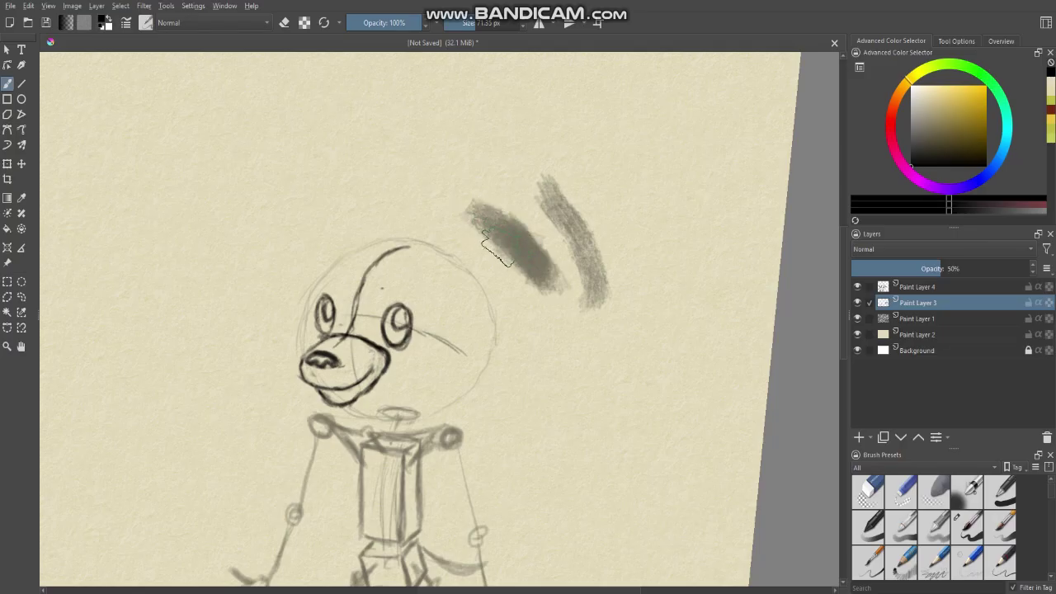
key(e)
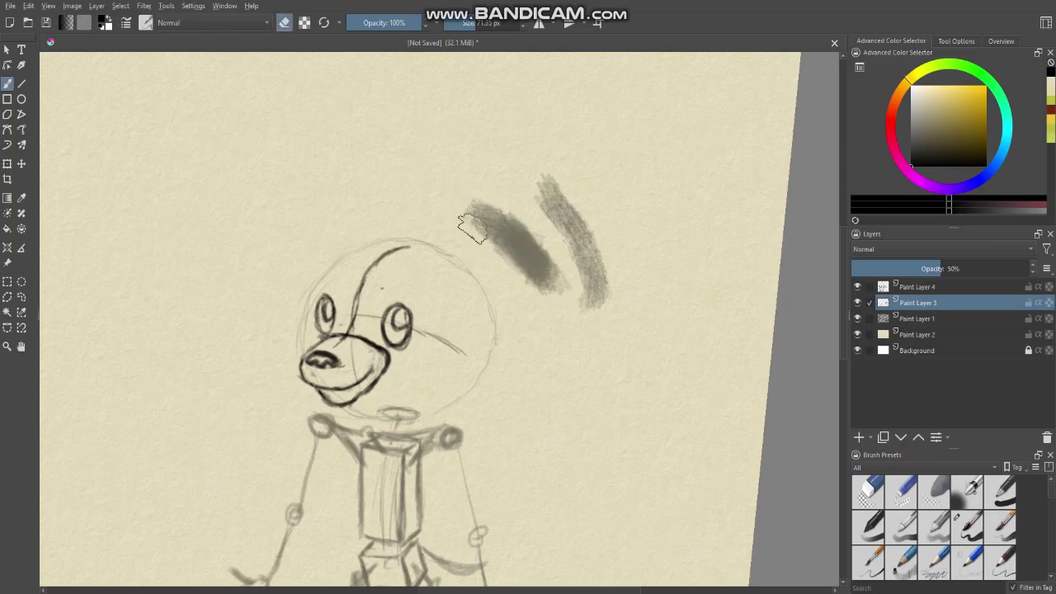
mouse_move(471, 228)
mouse_down()
mouse_move(644, 322)
mouse_move(588, 255)
mouse_move(488, 196)
mouse_up()
key(e)
Lower the opacity of Paint Layer 3 to 35%
drag(443, 343, 483, 285)
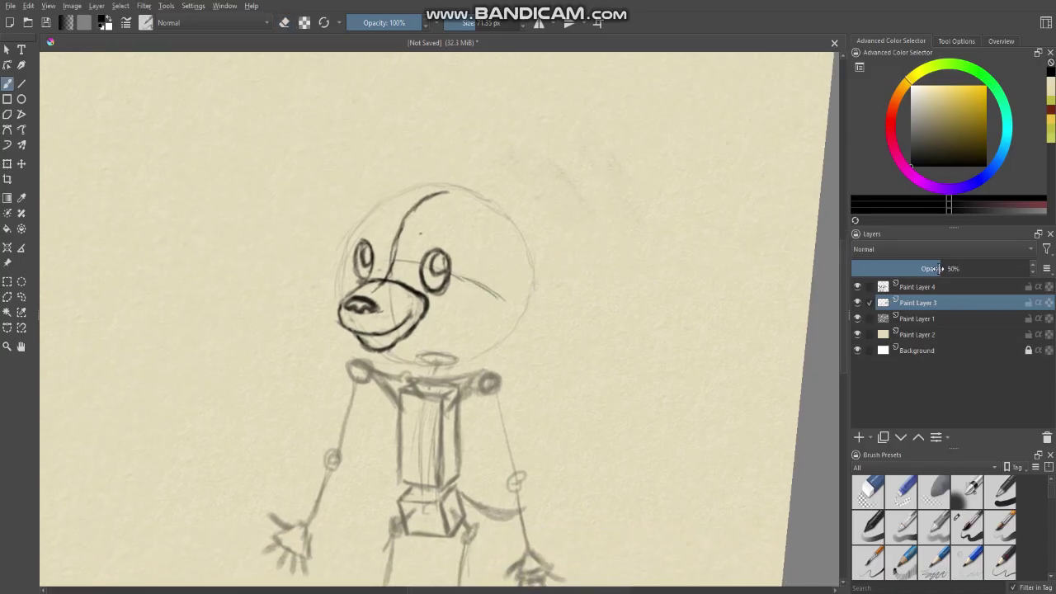
drag(939, 268, 914, 269)
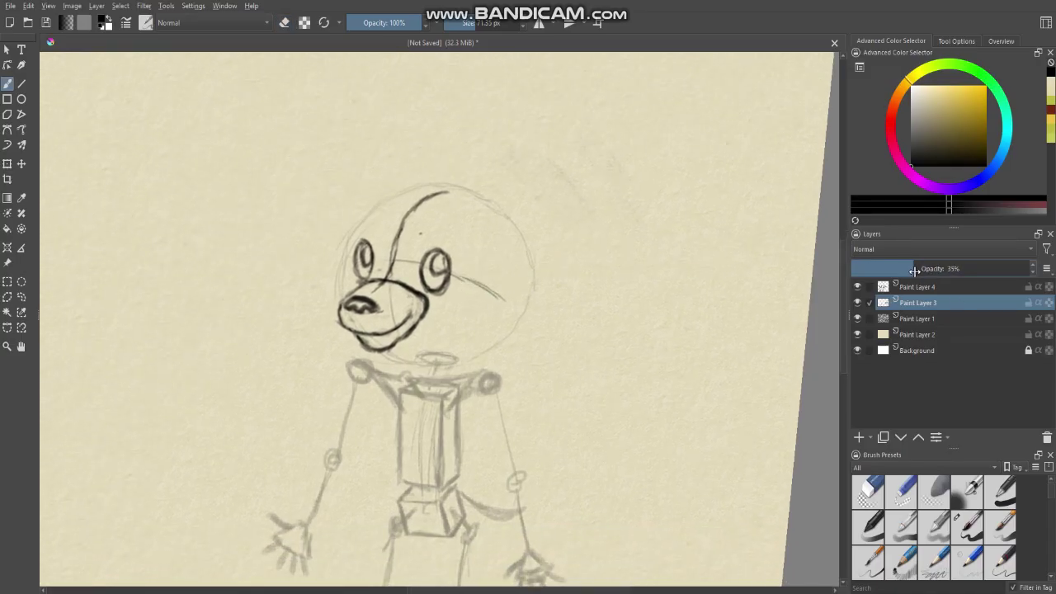
click(925, 287)
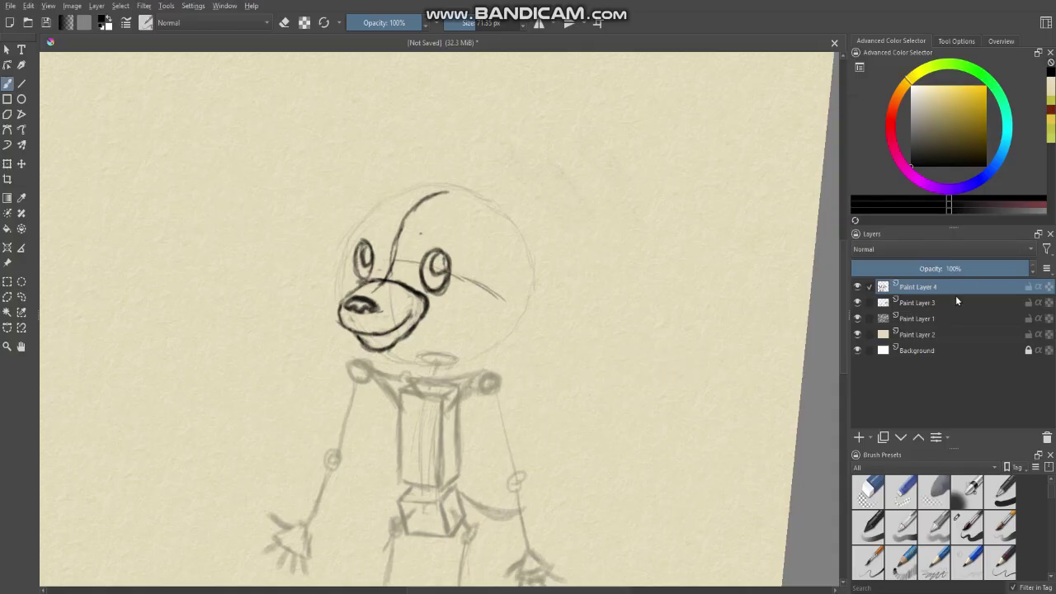
Duplicate Paint Layer 3, place the copy beneath the original and hide it
click(930, 303)
key(ctrl+j)
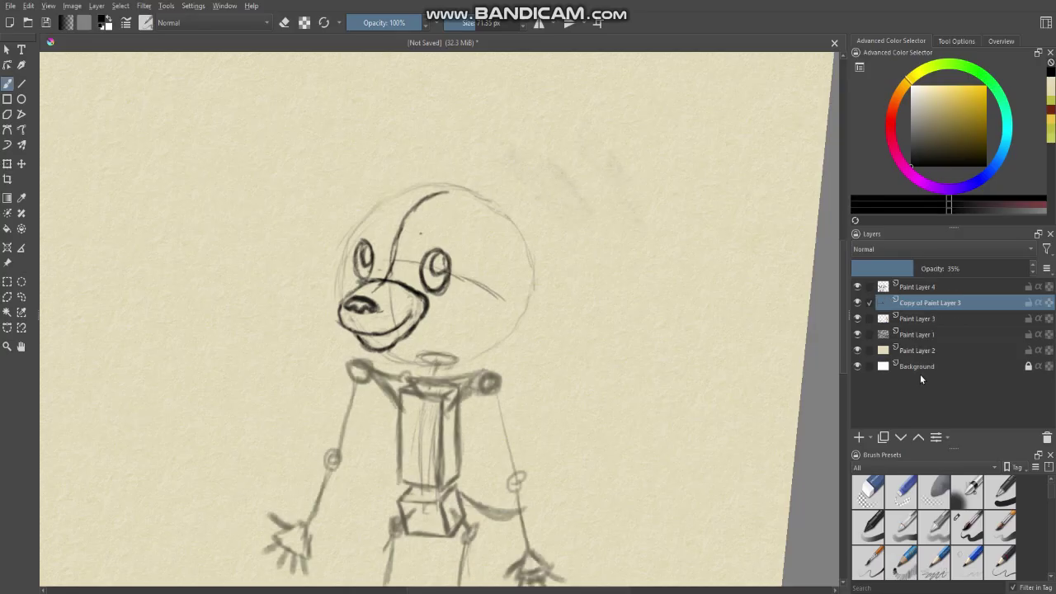
mouse_move(928, 303)
mouse_down()
mouse_move(920, 329)
mouse_move(866, 321)
mouse_up()
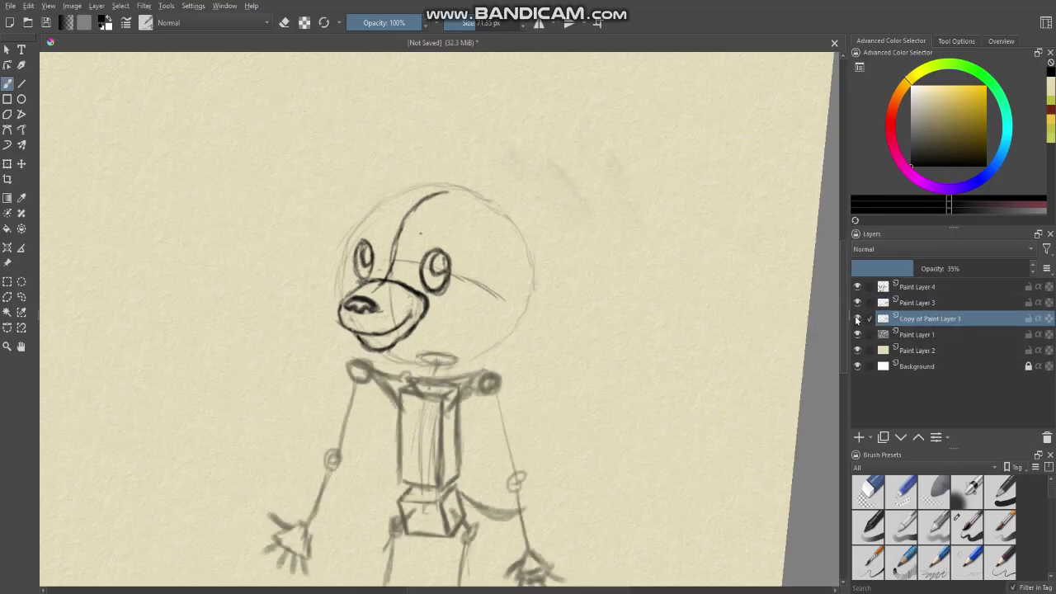
click(857, 319)
Merge Paint Layer 4 with the face lines down into Paint Layer 3
click(909, 301)
click(907, 286)
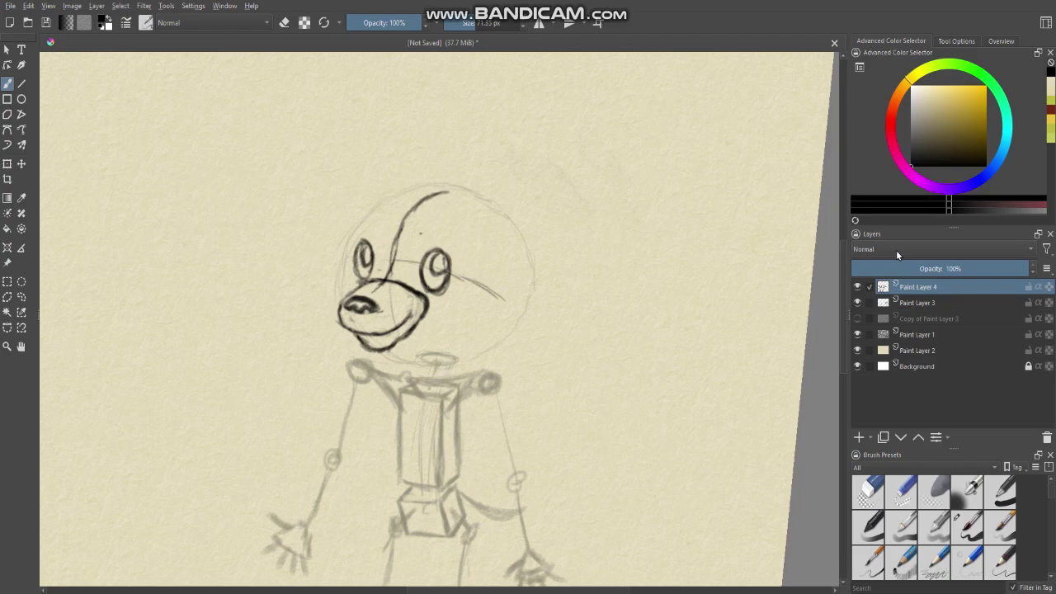
key(ctrl+e)
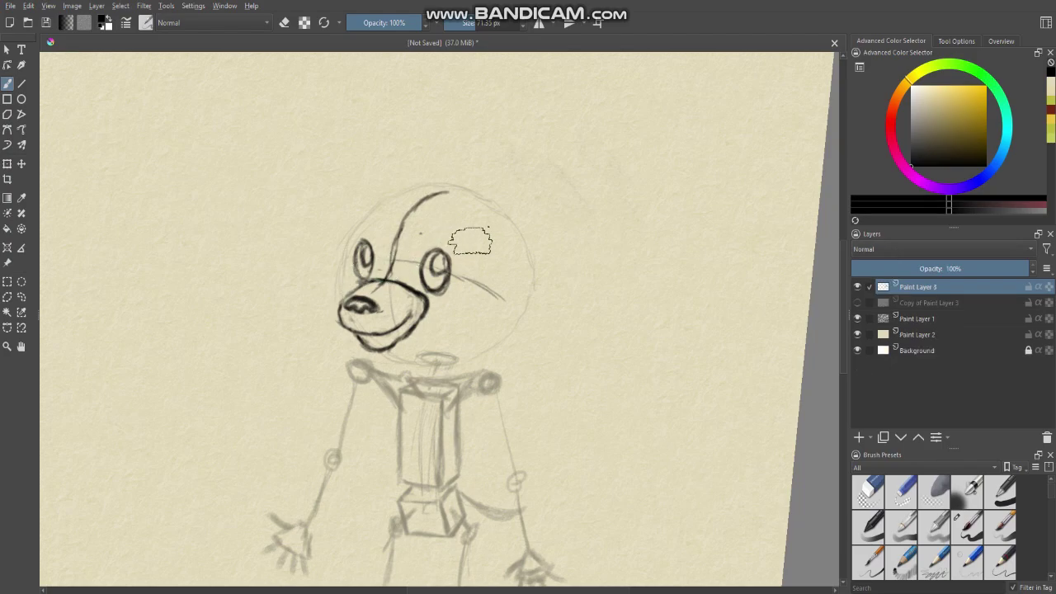
Draw the back contour of the head with a smaller brush, curving from the crown around toward the near eye
shift+drag(468, 241, 444, 241)
drag(466, 276, 477, 294)
scroll(478, 294, down, 2)
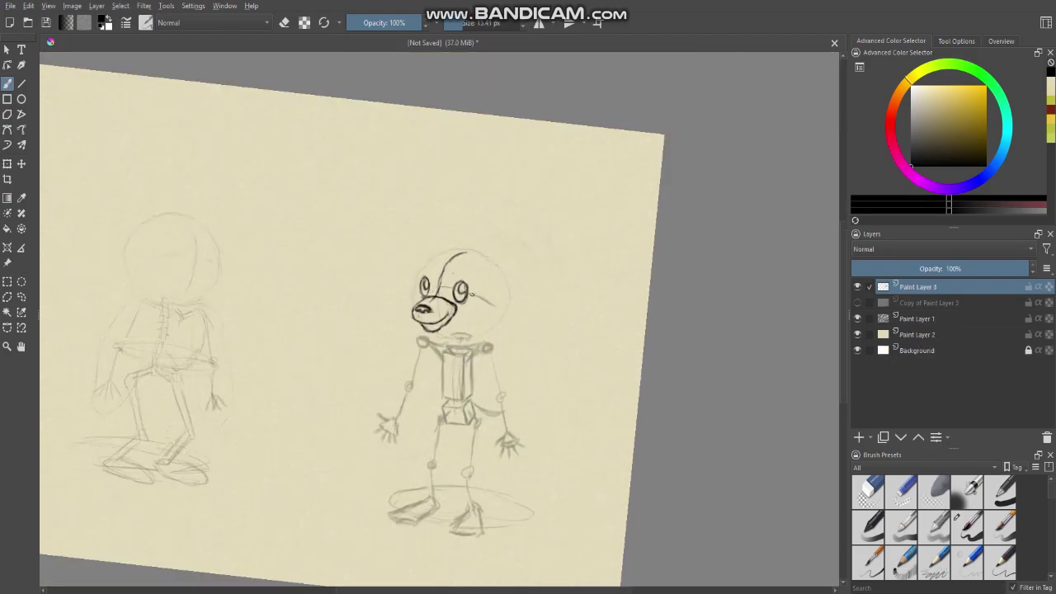
scroll(478, 294, up, 1)
scroll(477, 294, down, 1)
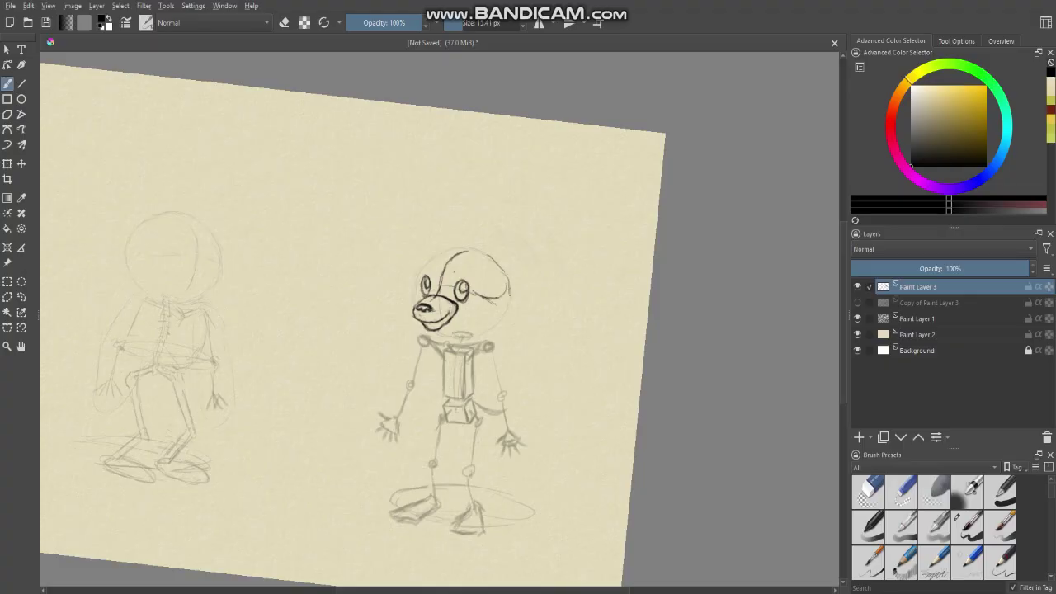
scroll(492, 283, down, 1)
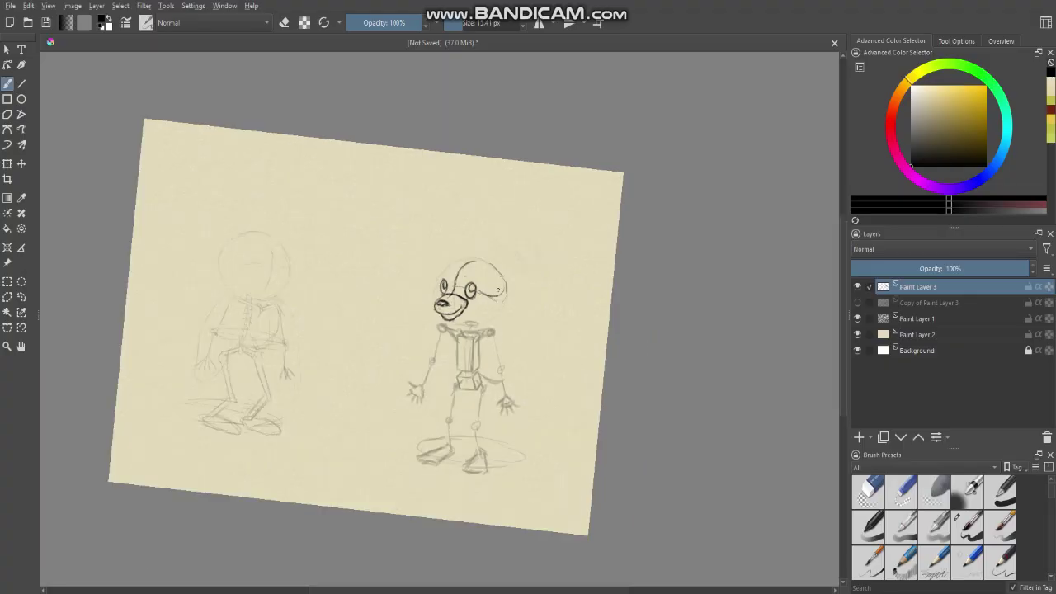
scroll(492, 284, up, 1)
Mirror the canvas view and sketch a long floppy ear hanging from the back of the head to the shoulder
key(m)
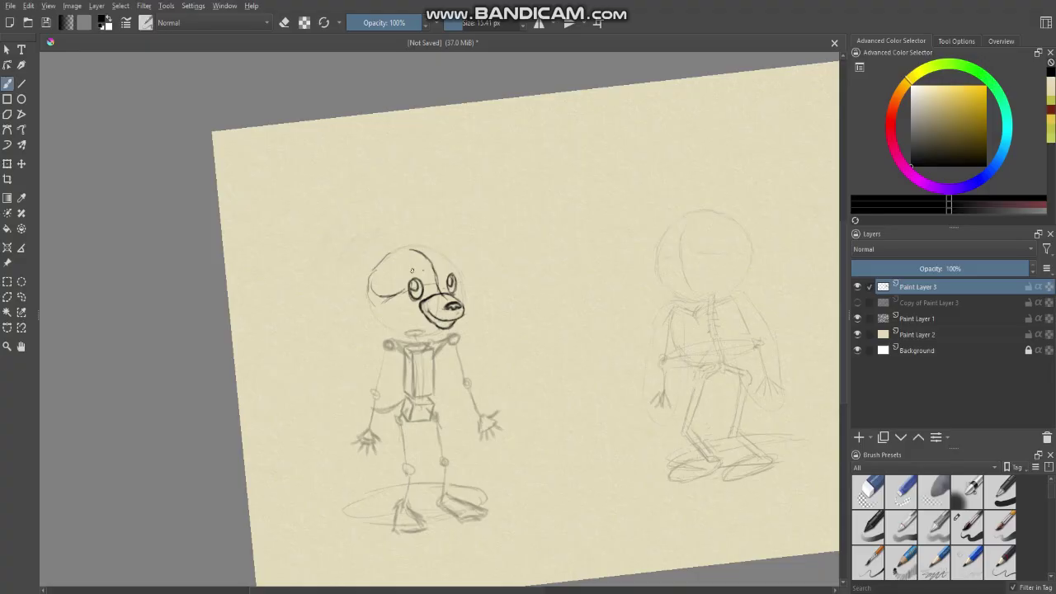
scroll(411, 271, up, 2)
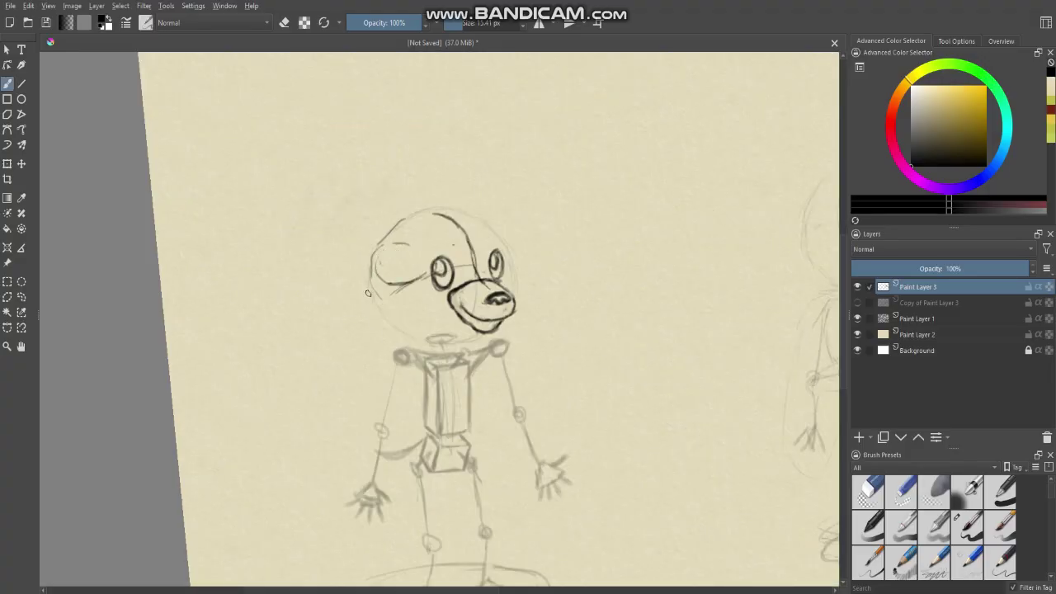
mouse_move(371, 284)
mouse_down()
mouse_move(350, 348)
mouse_move(365, 336)
mouse_move(369, 299)
mouse_move(376, 350)
mouse_move(364, 348)
mouse_move(406, 357)
mouse_up()
drag(411, 317, 405, 350)
mouse_move(412, 292)
mouse_down()
mouse_move(411, 347)
mouse_move(400, 357)
mouse_up()
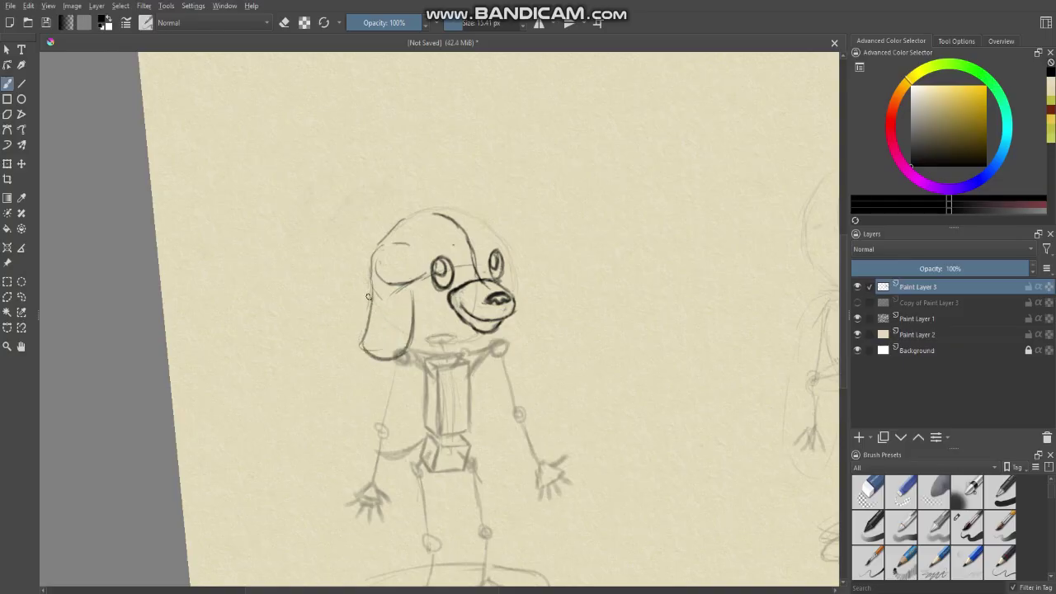
Refine the floppy ear's outer contour and clean up the lines where it joins the back of the head
scroll(368, 283, down, 1)
mouse_move(366, 269)
mouse_down()
mouse_move(373, 259)
mouse_move(378, 282)
mouse_up()
scroll(371, 299, up, 2)
mouse_move(368, 338)
mouse_down()
mouse_move(397, 251)
mouse_move(429, 241)
mouse_up()
mouse_move(372, 292)
mouse_down()
mouse_move(411, 240)
mouse_move(446, 277)
mouse_up()
scroll(395, 288, down, 2)
mouse_move(392, 299)
mouse_down()
mouse_move(404, 292)
mouse_move(403, 276)
mouse_move(443, 262)
mouse_move(398, 252)
mouse_move(391, 260)
mouse_up()
scroll(406, 277, up, 1)
key(e)
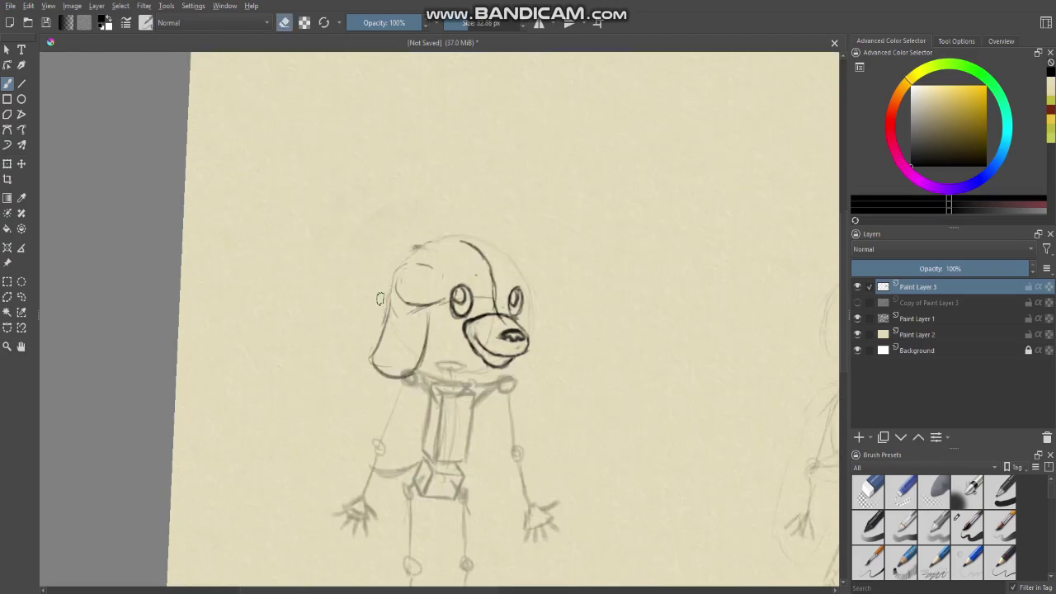
Draw a short jaw line below the muzzle with a smaller brush
key(e)
key(bracketleft)
drag(493, 371, 476, 377)
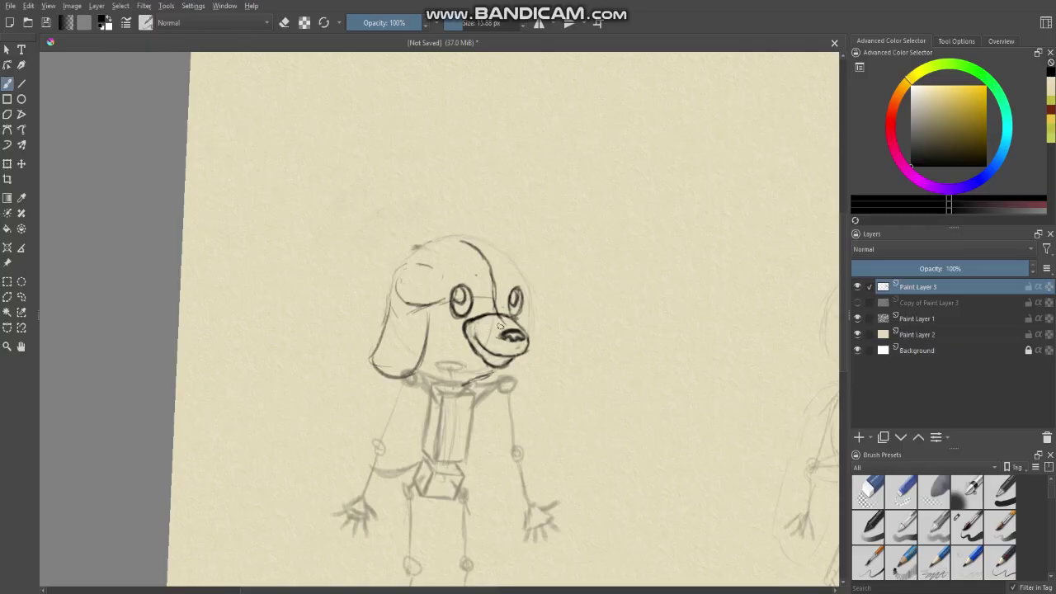
Erase the dark nose at the muzzle's tip and sketch a small open oval nose in its place
scroll(489, 329, up, 3)
key(e)
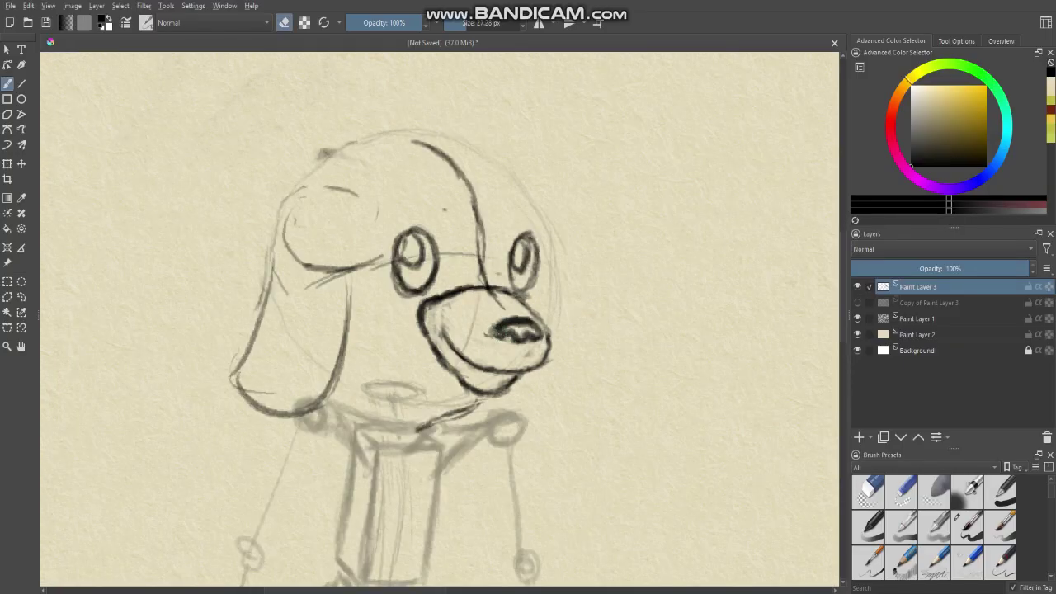
mouse_move(495, 332)
mouse_down()
mouse_move(533, 341)
mouse_move(517, 316)
mouse_move(524, 336)
mouse_move(502, 330)
mouse_move(534, 340)
mouse_up()
key(e)
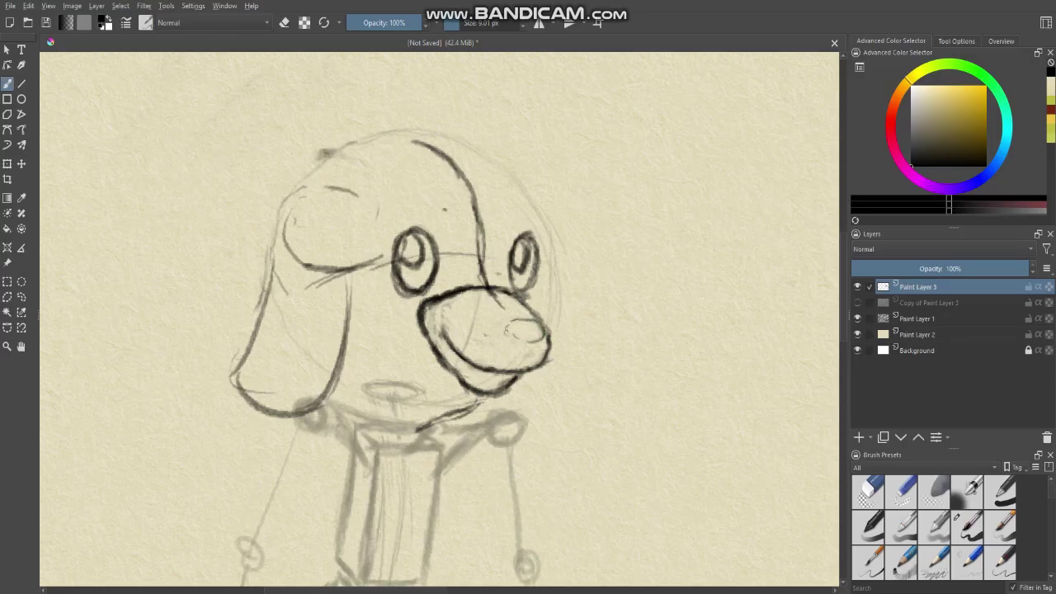
scroll(484, 333, down, 2)
scroll(492, 336, up, 2)
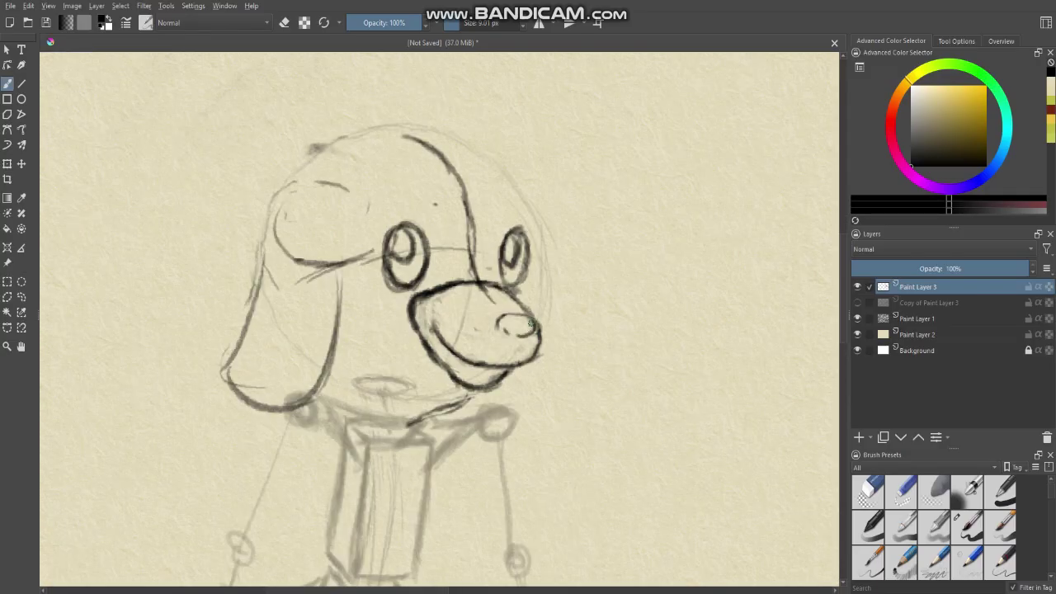
Clean up the muzzle's upper edge between the far eye and the nose
scroll(509, 312, down, 4)
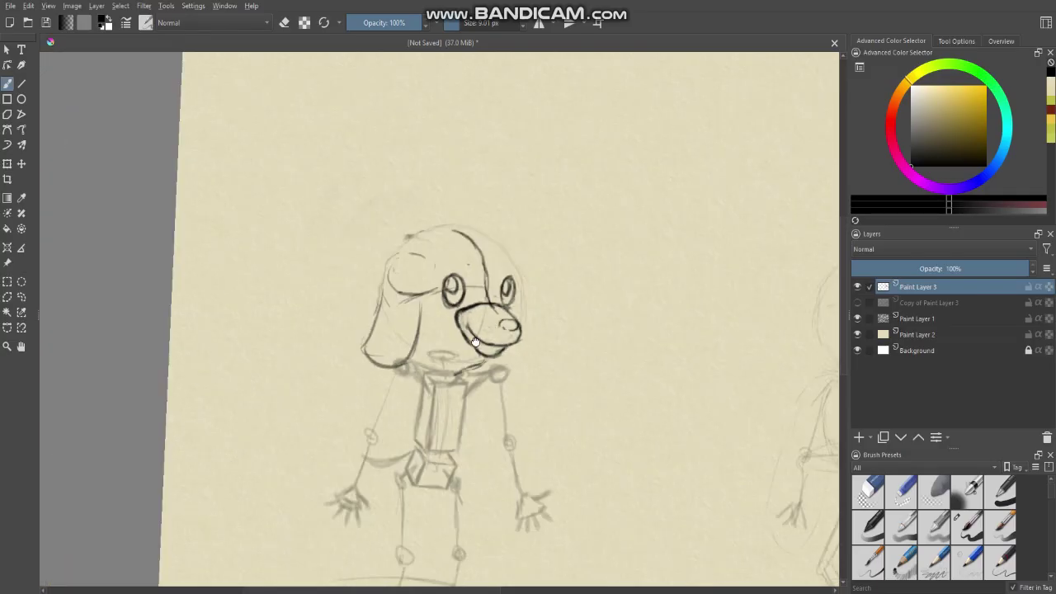
scroll(515, 289, up, 4)
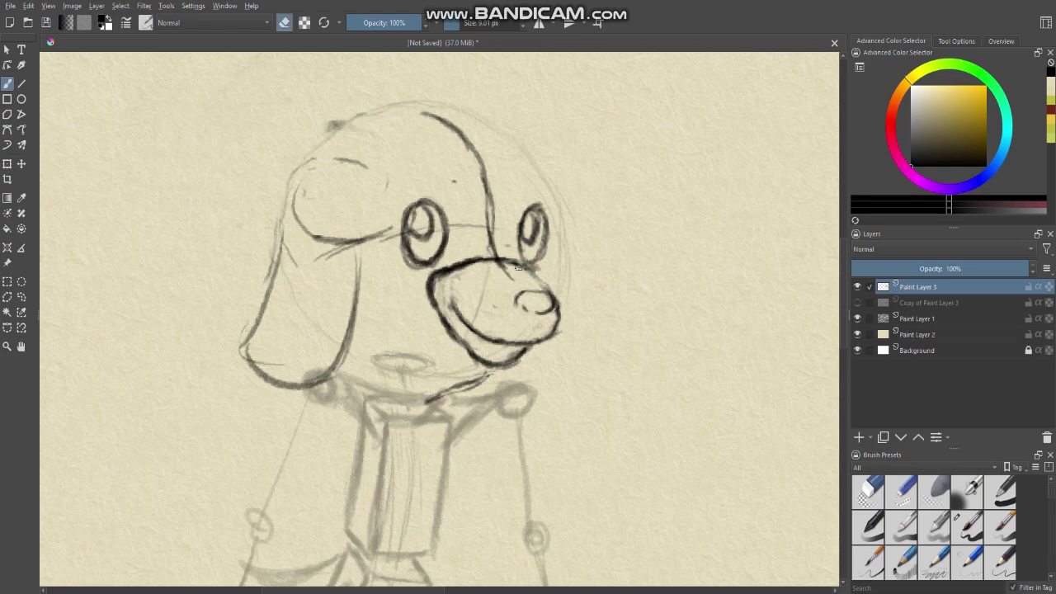
drag(518, 267, 542, 293)
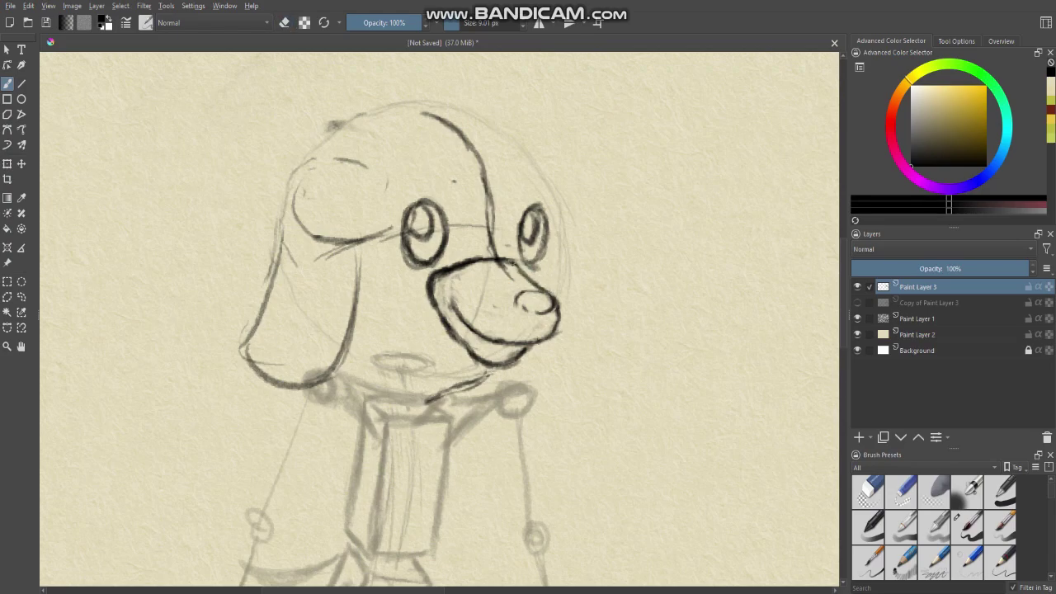
scroll(514, 282, down, 4)
scroll(504, 285, up, 3)
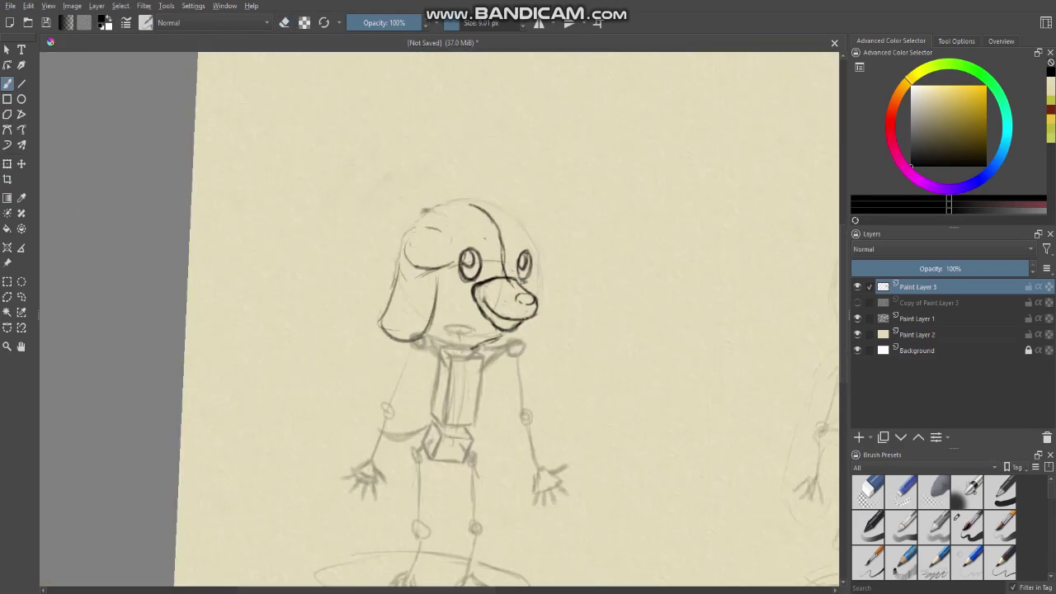
scroll(499, 313, up, 2)
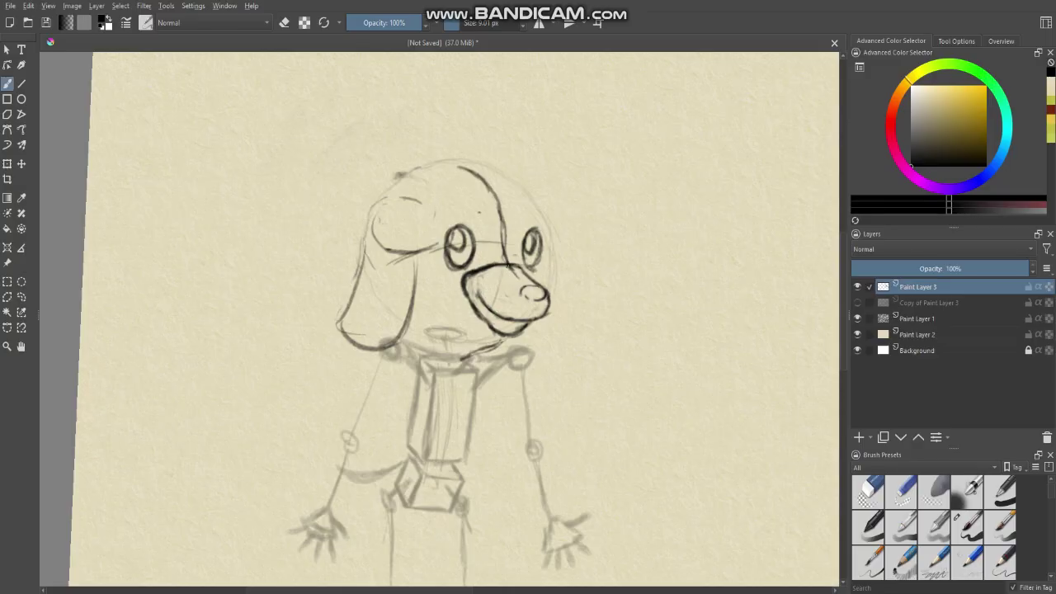
Erase the muzzle's upper outline between the cheek and the nose
key(e)
mouse_move(482, 294)
mouse_down()
mouse_move(477, 274)
mouse_move(487, 271)
mouse_move(528, 276)
mouse_move(553, 296)
mouse_up()
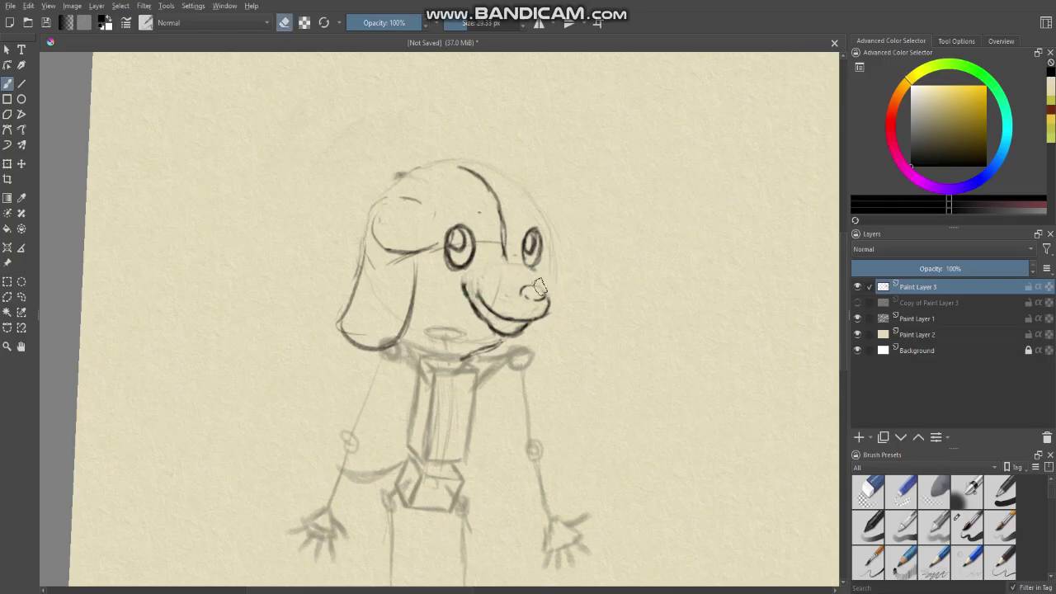
key(e)
key(e)
key(e)
Draw a longer snout projecting from beneath the far eye, with a cheek line running down to the mouth
key(bracketleft)
key(bracketleft)
key(bracketleft)
drag(553, 286, 566, 289)
mouse_move(558, 289)
mouse_down()
mouse_move(571, 294)
mouse_move(561, 274)
mouse_up()
mouse_move(543, 237)
mouse_down()
mouse_move(580, 302)
mouse_move(550, 327)
mouse_up()
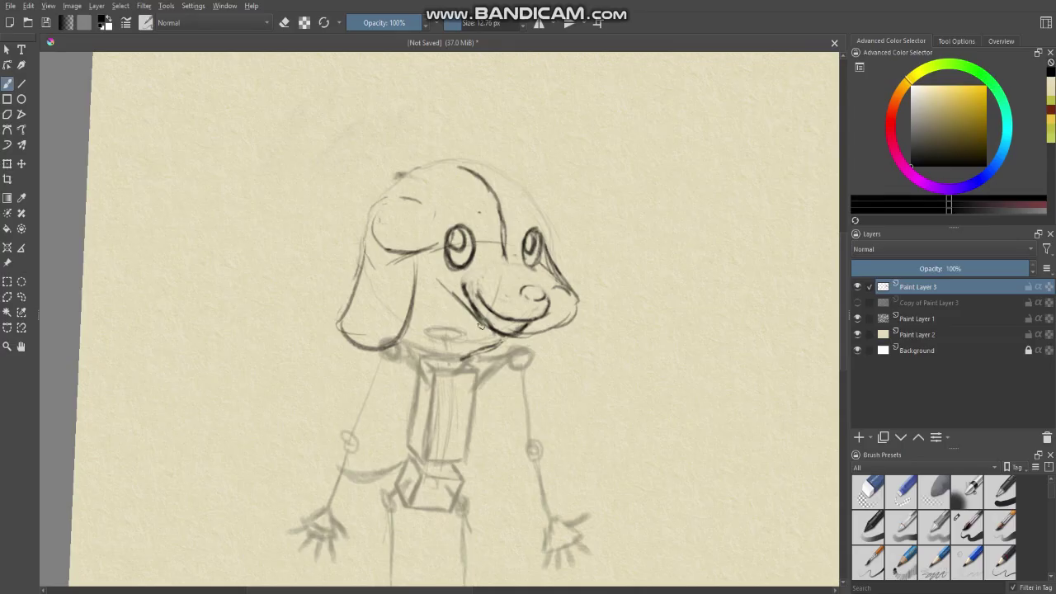
Erase the old smile and muzzle lines on the cheek side of the new snout
scroll(495, 315, down, 1)
scroll(492, 314, up, 1)
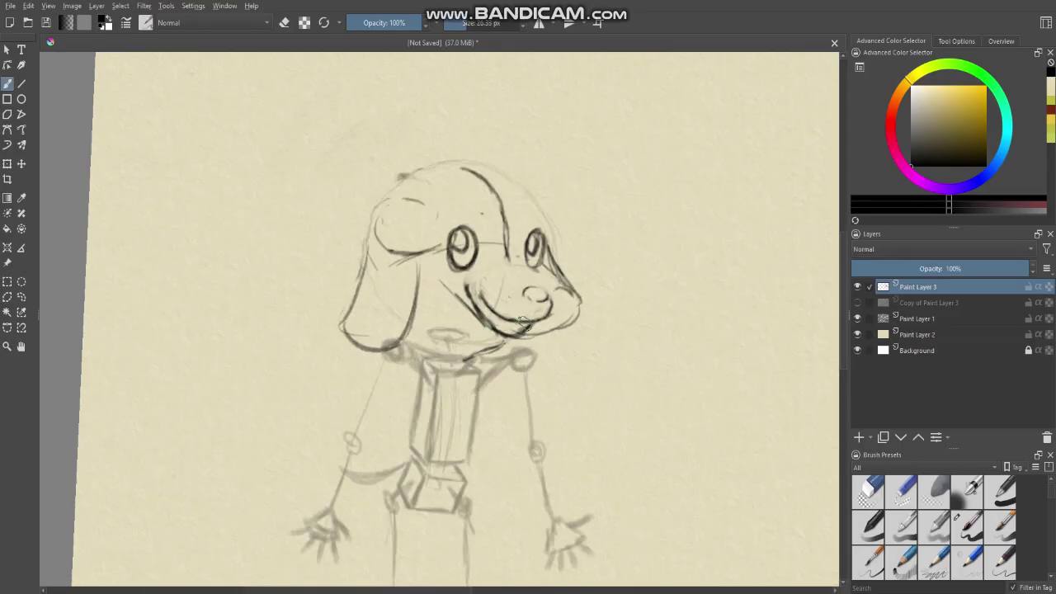
key(e)
mouse_move(541, 308)
mouse_down()
mouse_move(521, 324)
mouse_move(541, 318)
mouse_move(526, 325)
mouse_move(464, 294)
mouse_move(477, 315)
mouse_move(550, 321)
mouse_up()
key(e)
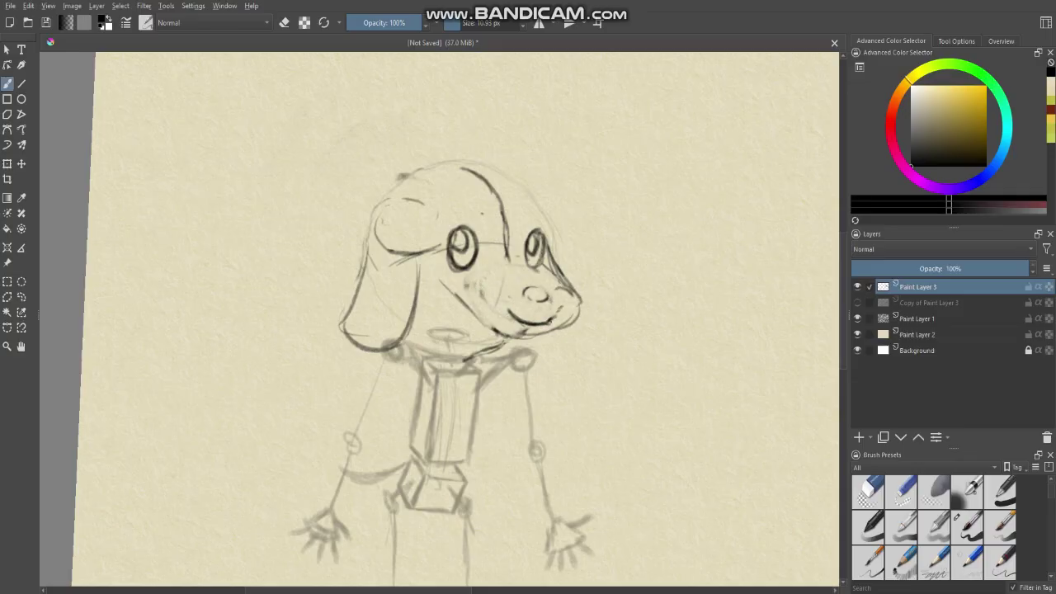
Draw the lower jaw beneath the mouth line and darken the snout's front edge
mouse_move(553, 321)
mouse_down()
mouse_move(538, 342)
mouse_move(494, 330)
mouse_move(568, 321)
mouse_move(577, 297)
mouse_move(566, 279)
mouse_move(559, 327)
mouse_up()
key(e)
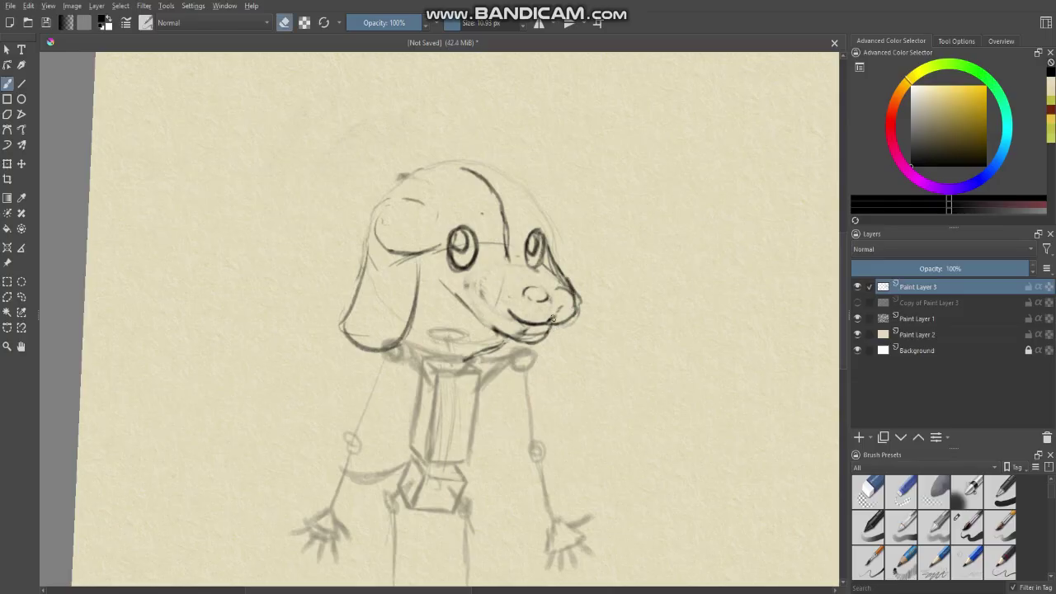
key(e)
Erase the oval nose inside the snout and sketch a new nose at the snout's front tip
key(e)
mouse_move(551, 304)
mouse_down()
mouse_move(534, 300)
mouse_move(543, 297)
mouse_up()
key(e)
mouse_move(548, 300)
mouse_down()
mouse_move(548, 274)
mouse_move(568, 287)
mouse_move(547, 274)
mouse_move(556, 294)
mouse_move(567, 290)
mouse_move(581, 306)
mouse_move(549, 254)
mouse_move(571, 280)
mouse_up()
key(e)
key(e)
Redraw the bridge of the snout from the far eye down to the new nose
key(e)
key(e)
key(e)
key(e)
drag(548, 260, 571, 282)
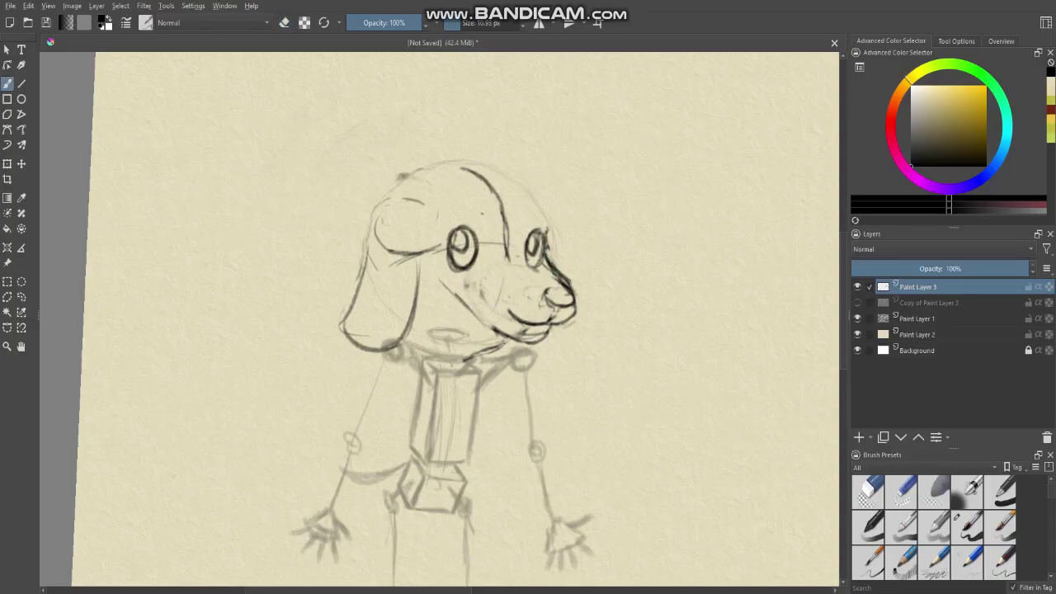
Outline the forehead from the far eye up to the crown and erase the near eye's heavy outline
mouse_move(546, 233)
mouse_down()
mouse_move(545, 206)
mouse_move(518, 178)
mouse_move(479, 165)
mouse_up()
scroll(499, 178, down, 1)
mouse_move(440, 264)
mouse_down()
mouse_move(468, 283)
mouse_move(488, 271)
mouse_move(466, 263)
mouse_move(470, 276)
mouse_move(486, 252)
mouse_move(471, 235)
mouse_move(490, 272)
mouse_move(483, 238)
mouse_up()
scroll(499, 264, up, 1)
key(e)
key(e)
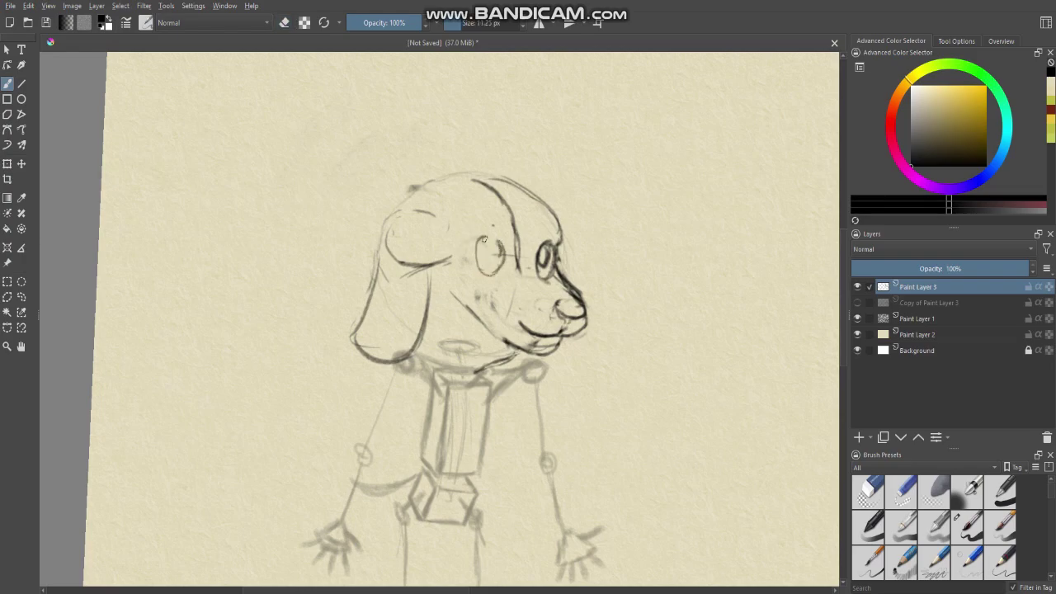
Mirror the canvas view and redraw the near eye as a bold oval with a smaller oval pupil inside
key(m)
drag(379, 249, 442, 254)
scroll(442, 254, up, 1)
scroll(442, 255, down, 1)
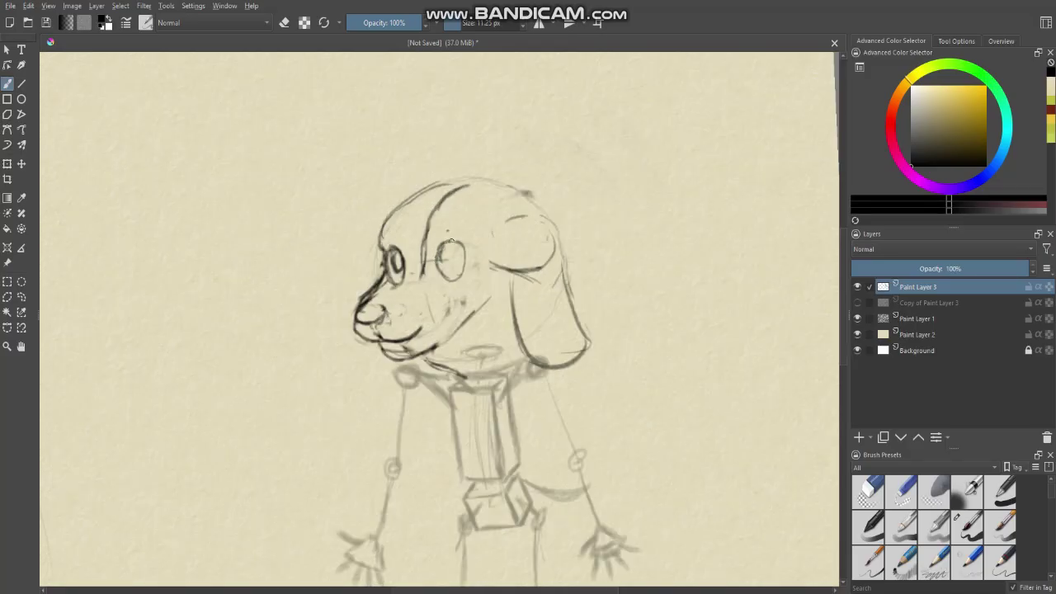
mouse_move(453, 242)
mouse_down()
mouse_move(458, 275)
mouse_move(443, 273)
mouse_move(459, 244)
mouse_move(451, 242)
mouse_move(455, 281)
mouse_up()
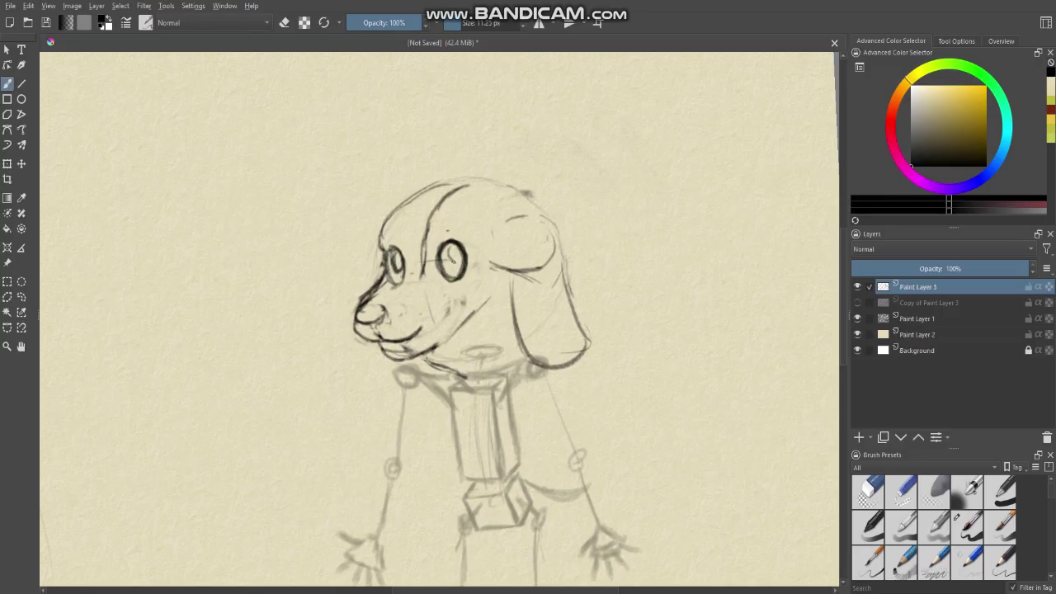
key(minus)
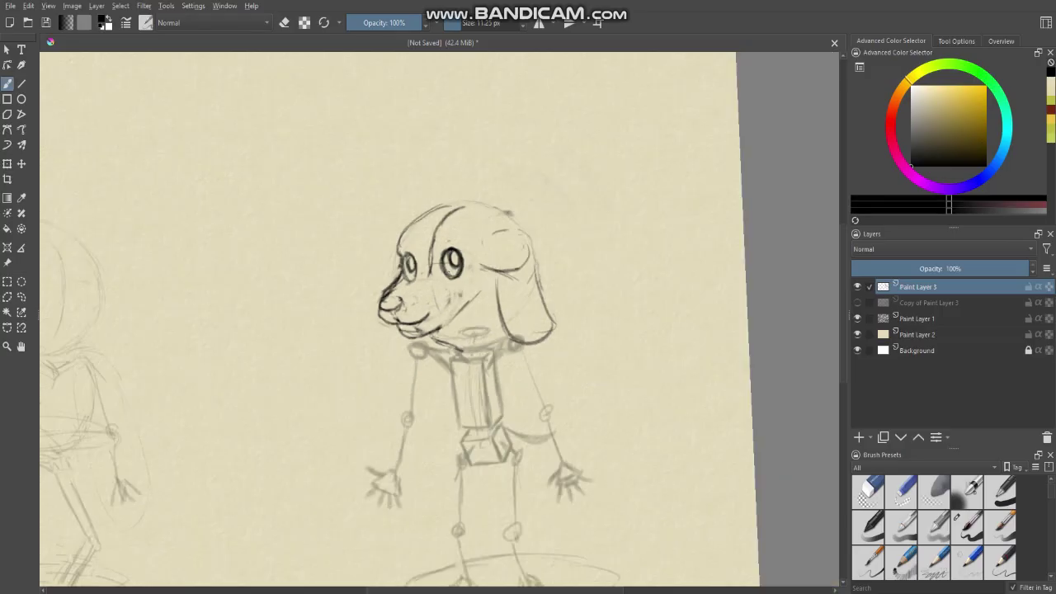
drag(419, 250, 431, 246)
key(m)
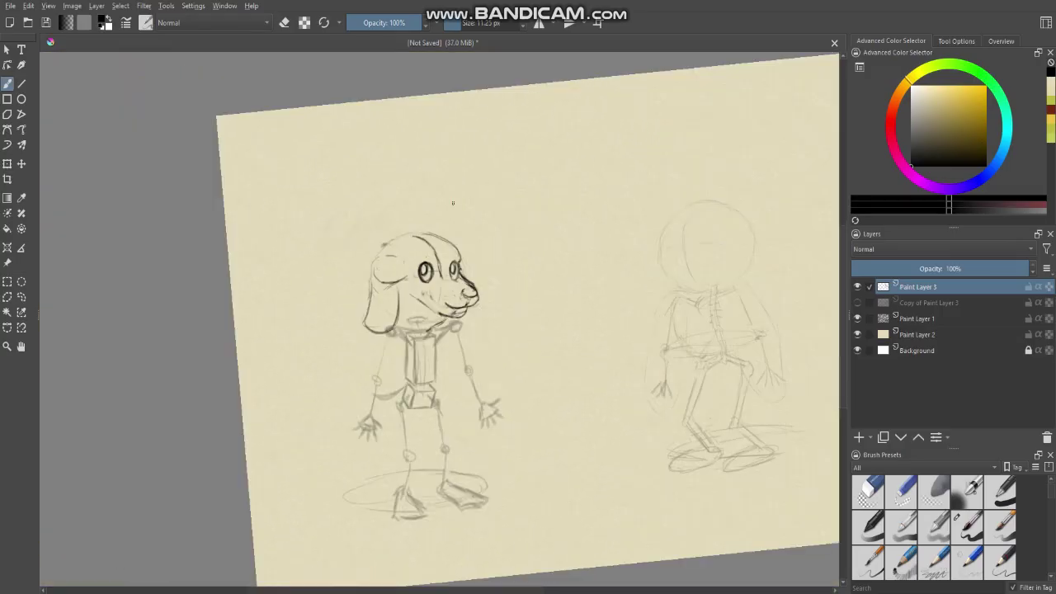
Darken the forehead line in the mirrored view and continue the outline over the crown to the back of the head
key(m)
key(5)
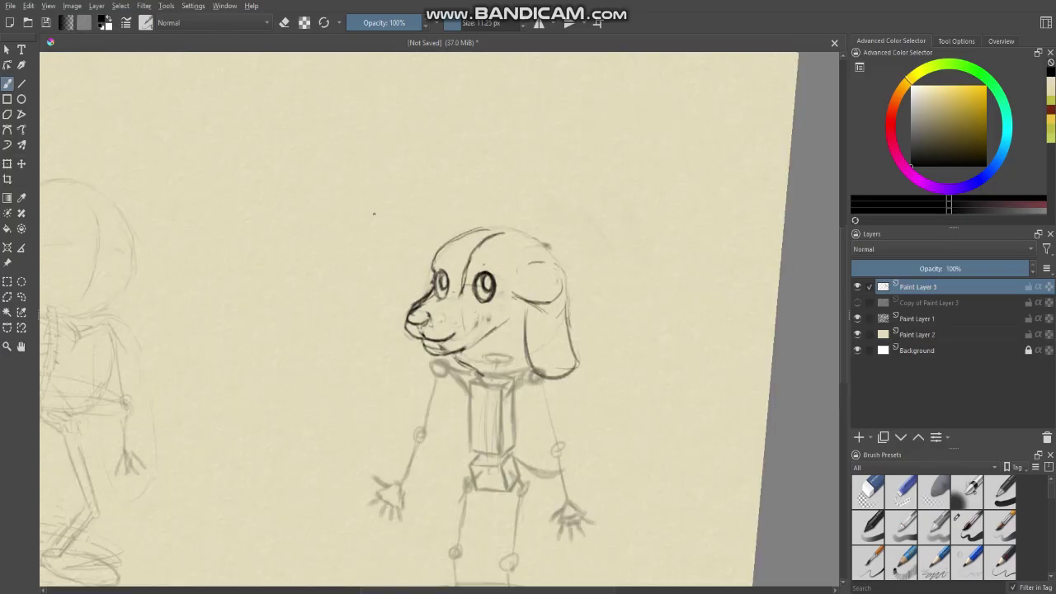
key(plus)
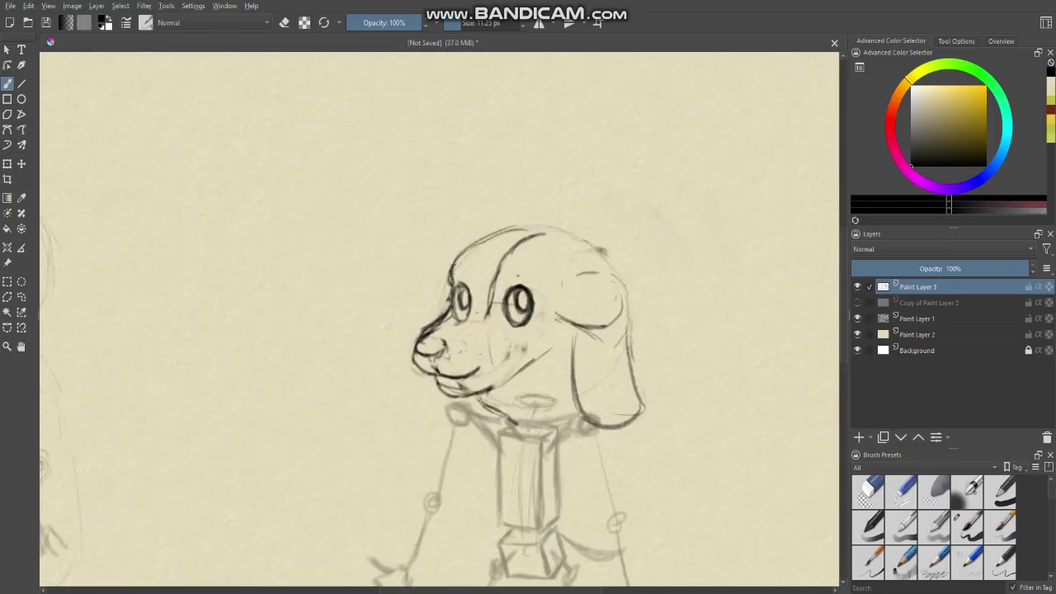
mouse_move(453, 264)
mouse_down()
mouse_move(454, 199)
mouse_move(523, 233)
mouse_up()
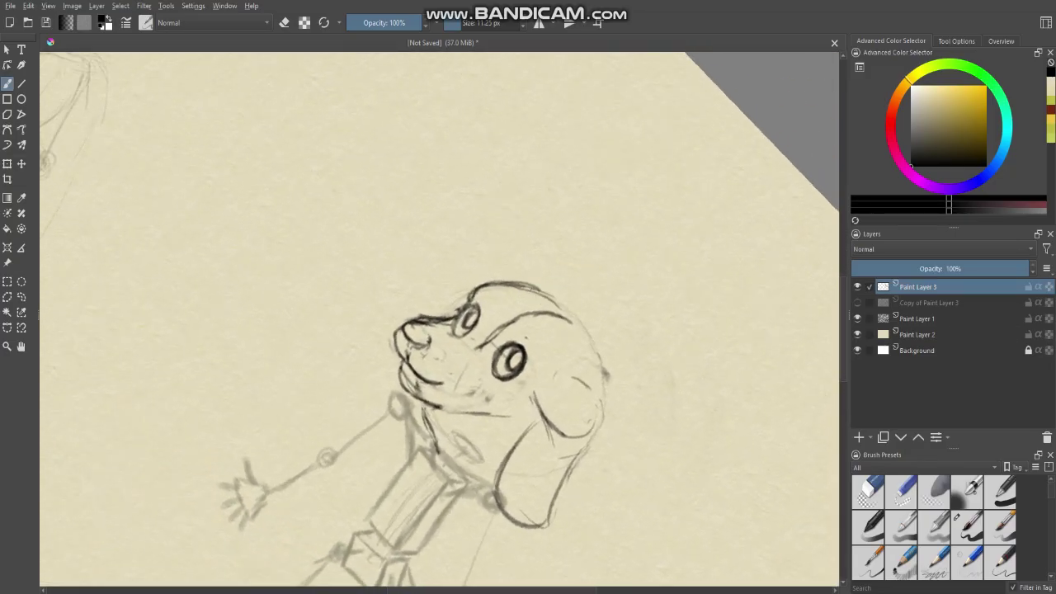
mouse_move(537, 291)
mouse_down()
mouse_move(588, 337)
mouse_move(505, 239)
mouse_move(502, 294)
mouse_move(455, 253)
mouse_up()
scroll(591, 340, down, 2)
scroll(505, 241, down, 1)
scroll(486, 231, up, 2)
drag(477, 216, 498, 268)
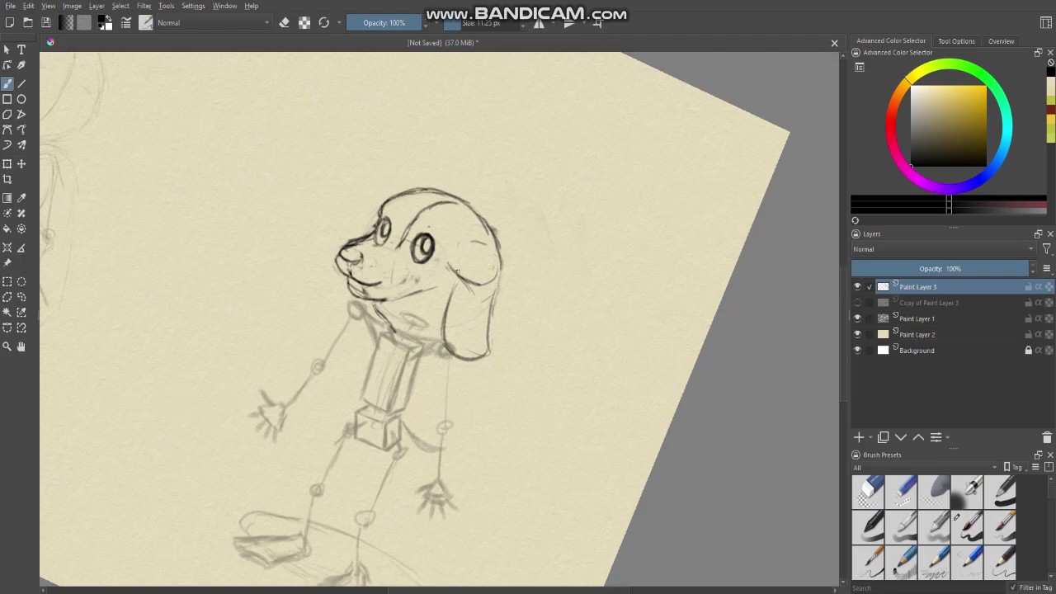
Erase the long drooping ear's lower outline and redraw the ear shorter with a thinner brush
key(e)
mouse_move(461, 281)
mouse_down()
mouse_move(446, 329)
mouse_move(466, 357)
mouse_move(489, 352)
mouse_move(459, 349)
mouse_up()
mouse_move(498, 289)
mouse_down()
mouse_move(487, 321)
mouse_move(456, 270)
mouse_move(466, 285)
mouse_move(455, 309)
mouse_move(491, 297)
mouse_move(495, 275)
mouse_move(485, 321)
mouse_up()
key(e)
key(bracketleft)
key(bracketleft)
key(bracketleft)
drag(498, 241, 484, 298)
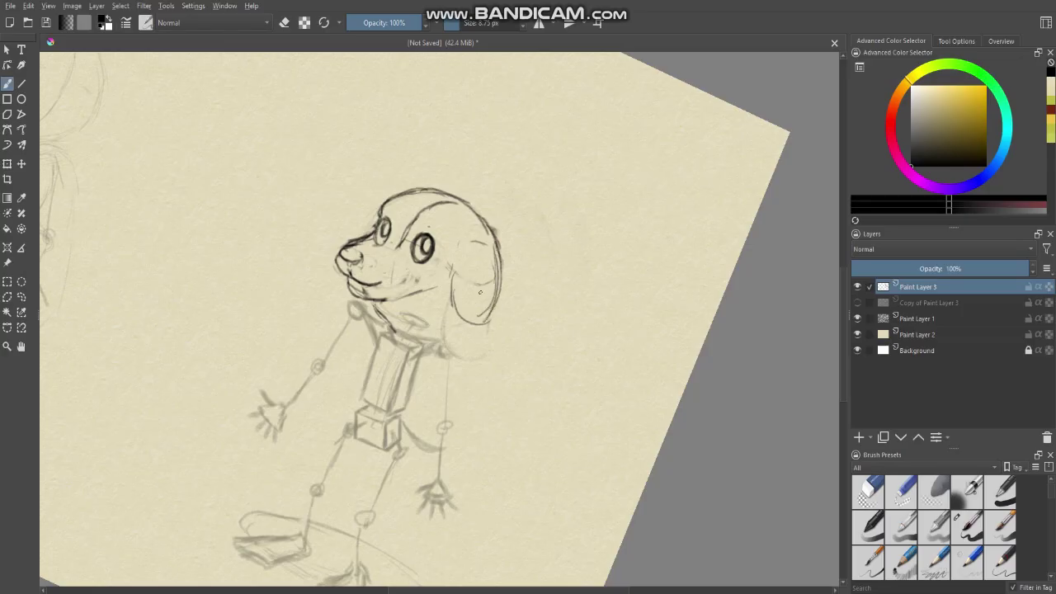
Erase the shortened ear's rear edge and redraw it as a bolder line from the crown down to the ear tip
key(e)
mouse_move(497, 258)
mouse_down()
mouse_move(495, 288)
mouse_move(493, 251)
mouse_move(481, 323)
mouse_up()
key(e)
mouse_move(485, 280)
shift+mouse_down()
mouse_move(501, 284)
mouse_move(498, 310)
mouse_move(477, 324)
mouse_move(500, 276)
shift+mouse_up()
mouse_move(494, 235)
mouse_down()
mouse_move(500, 292)
mouse_move(481, 309)
mouse_move(470, 273)
mouse_move(500, 305)
mouse_move(529, 314)
mouse_up()
scroll(504, 283, down, 2)
scroll(469, 272, up, 2)
shift+drag(555, 264, 542, 264)
key(e)
key(e)
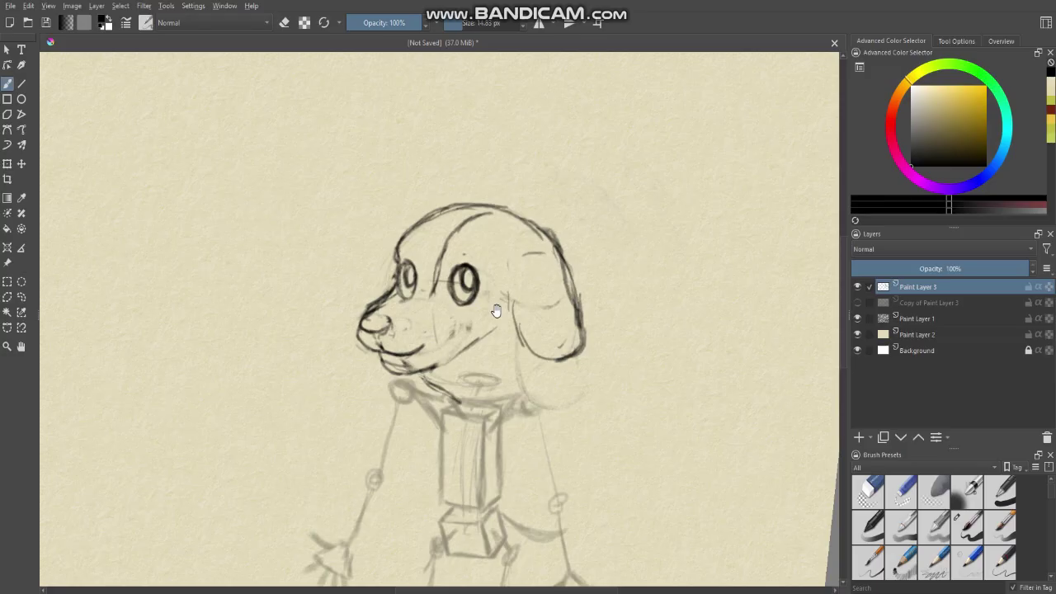
Erase the short jaw line at the neck and draw a rounded jaw curve from the snout back beneath the ear
mouse_move(496, 311)
mouse_down()
mouse_move(528, 300)
mouse_move(500, 313)
mouse_up()
drag(512, 350, 492, 285)
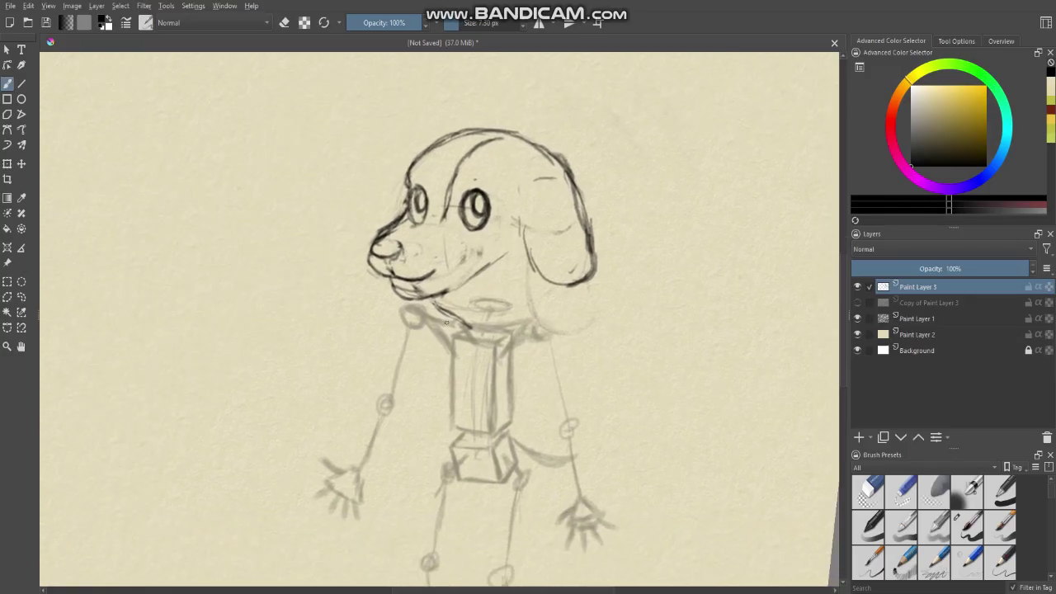
key(e)
mouse_move(428, 307)
shift+mouse_down()
mouse_move(473, 328)
mouse_move(453, 297)
shift+mouse_up()
key(e)
drag(494, 268, 507, 256)
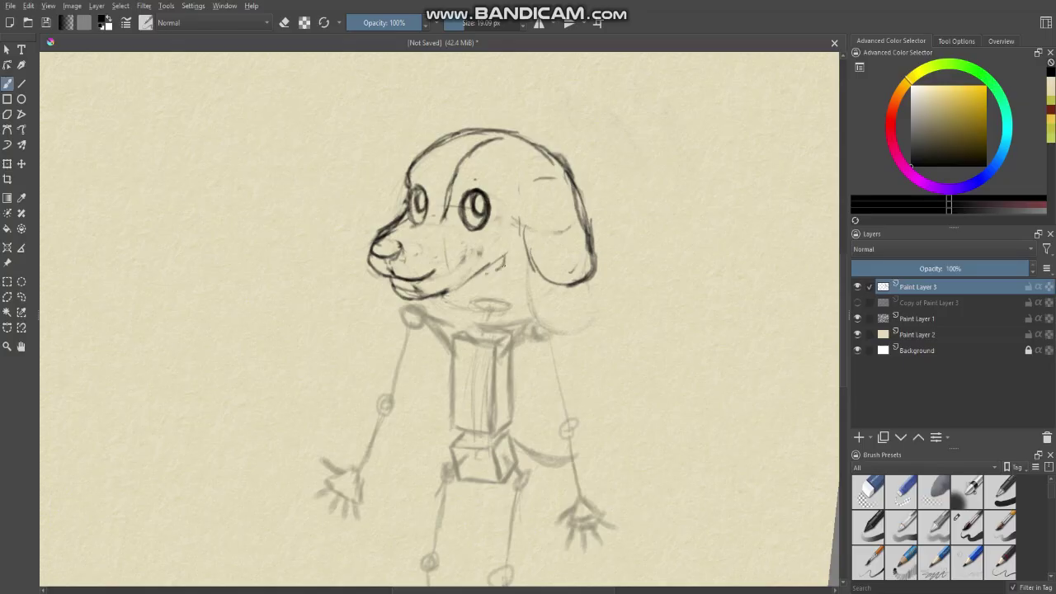
mouse_move(524, 303)
mouse_down()
mouse_move(550, 288)
mouse_move(524, 316)
mouse_move(444, 289)
mouse_move(504, 321)
mouse_move(533, 301)
mouse_up()
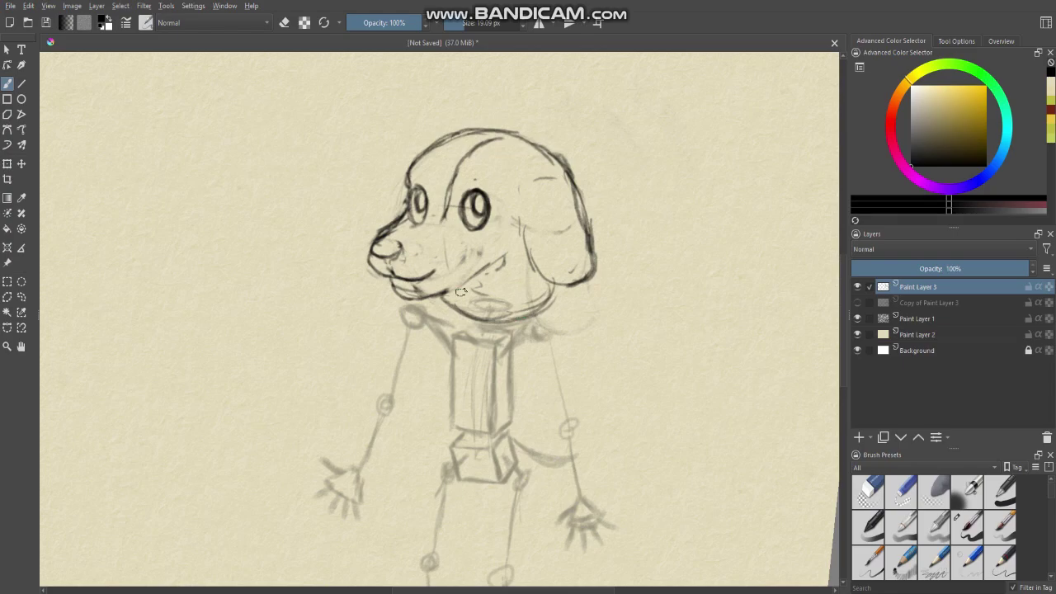
scroll(455, 296, down, 1)
scroll(466, 289, up, 1)
Erase the diagonal muzzle line and stray marks running across the cheek
key(e)
drag(447, 292, 496, 260)
key(e)
shift+drag(447, 292, 459, 288)
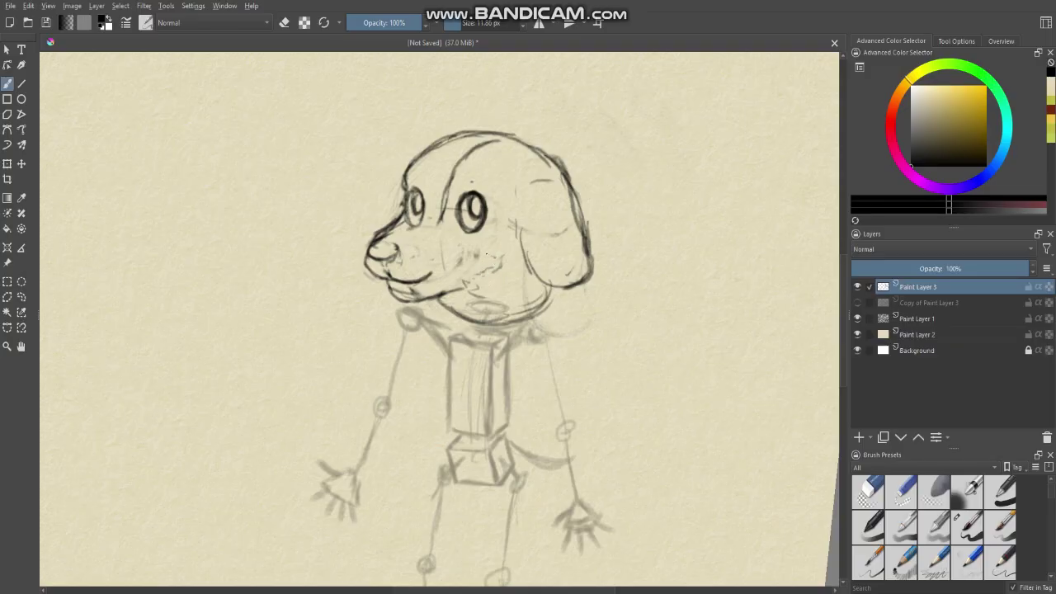
key(e)
mouse_move(479, 252)
mouse_down()
mouse_move(486, 239)
mouse_move(494, 247)
mouse_up()
Draw a curved face-marking line down the cheek between the near eye and the ear
key(e)
key(bracketleft)
drag(494, 202, 497, 254)
Erase the curved stripe running from the crown down between the eyes
key(e)
mouse_move(446, 230)
mouse_down()
mouse_move(439, 213)
mouse_move(456, 168)
mouse_move(497, 142)
mouse_up()
key(e)
drag(444, 172, 467, 237)
scroll(446, 189, down, 3)
scroll(467, 239, up, 2)
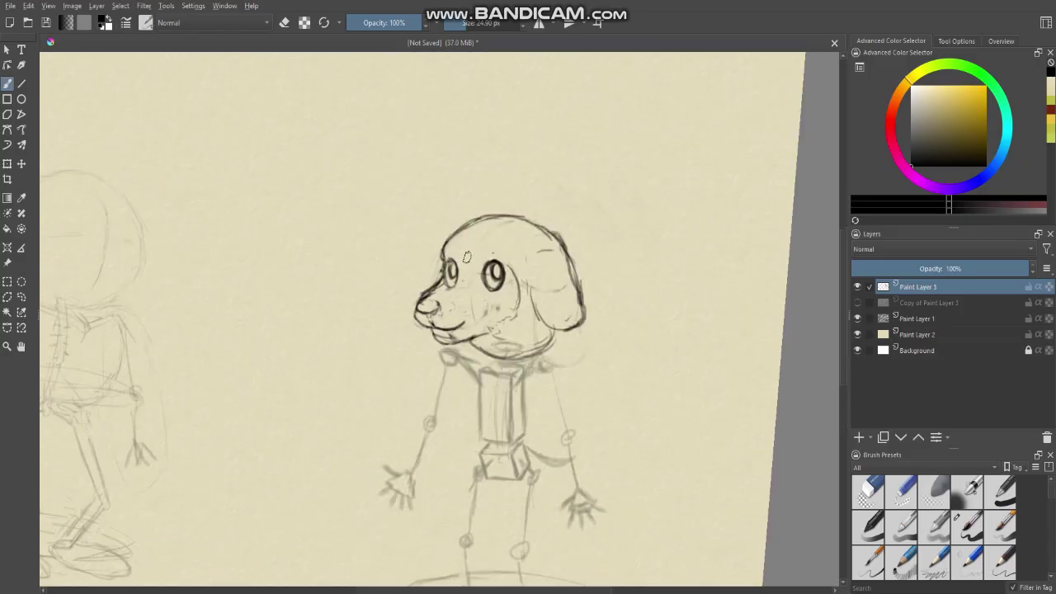
Erase part of the near eye's inner ring to refine the pupil
scroll(466, 257, up, 1)
key(e)
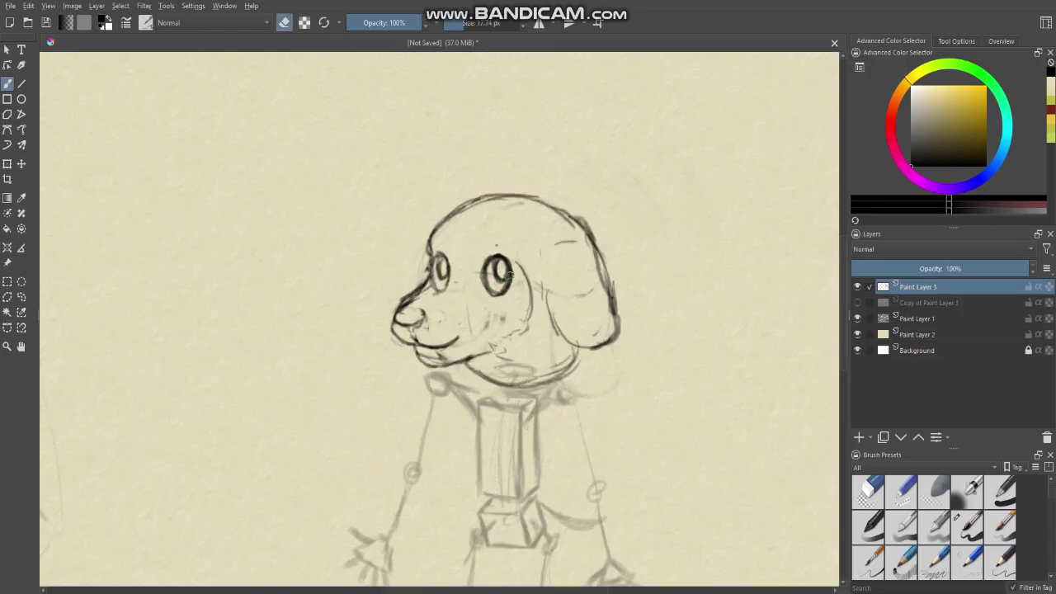
mouse_move(509, 273)
mouse_down()
mouse_move(496, 289)
mouse_move(499, 281)
mouse_up()
key(e)
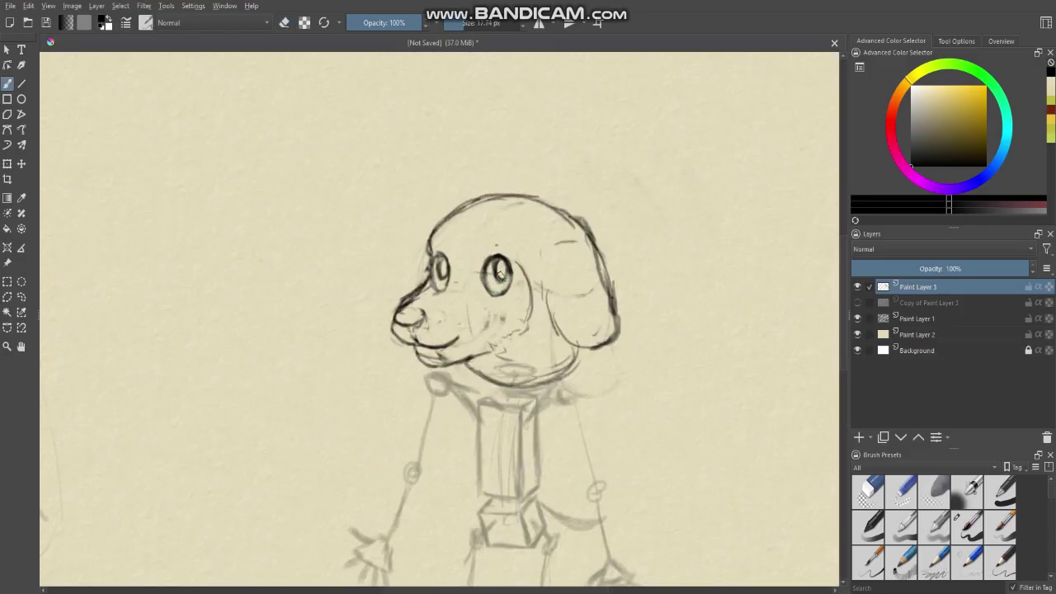
key(e)
scroll(443, 280, down, 3)
key(e)
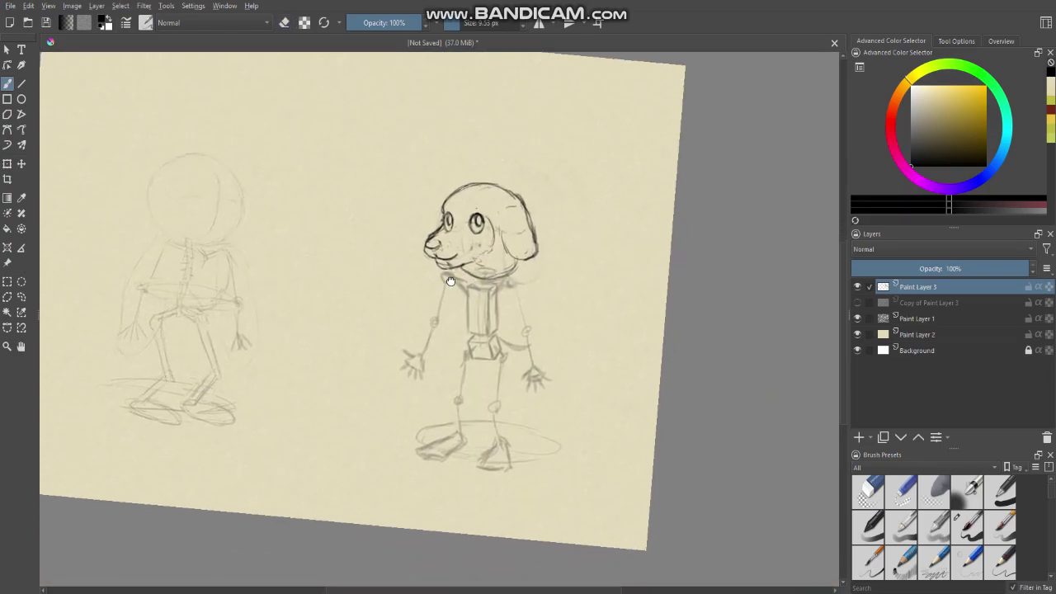
Return the canvas to its unmirrored view and redraw the nose as a bold rounded oval at the snout tip
scroll(467, 279, down, 2)
scroll(414, 186, up, 2)
key(m)
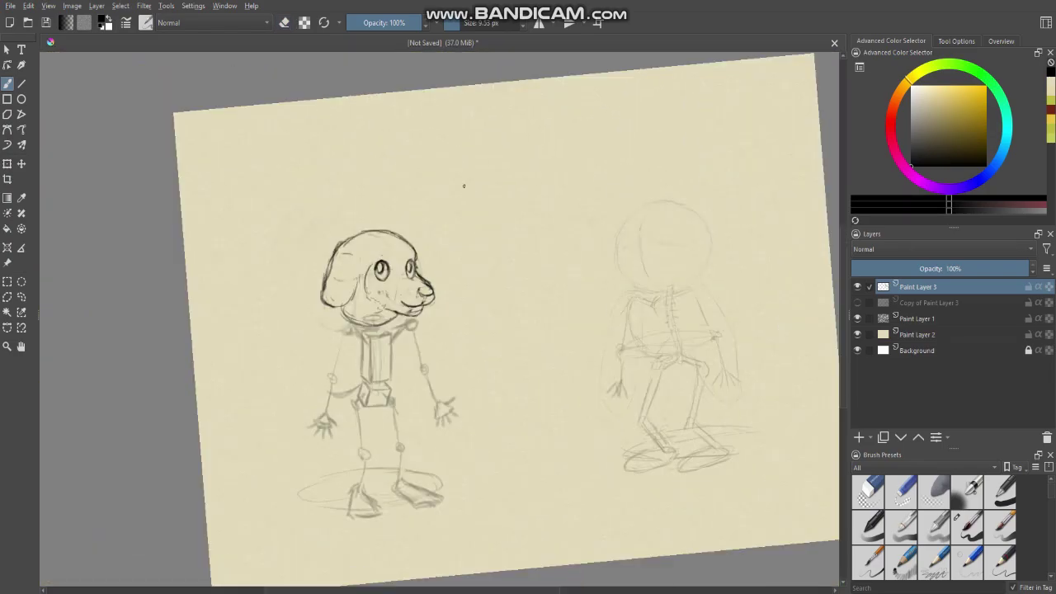
scroll(418, 294, up, 4)
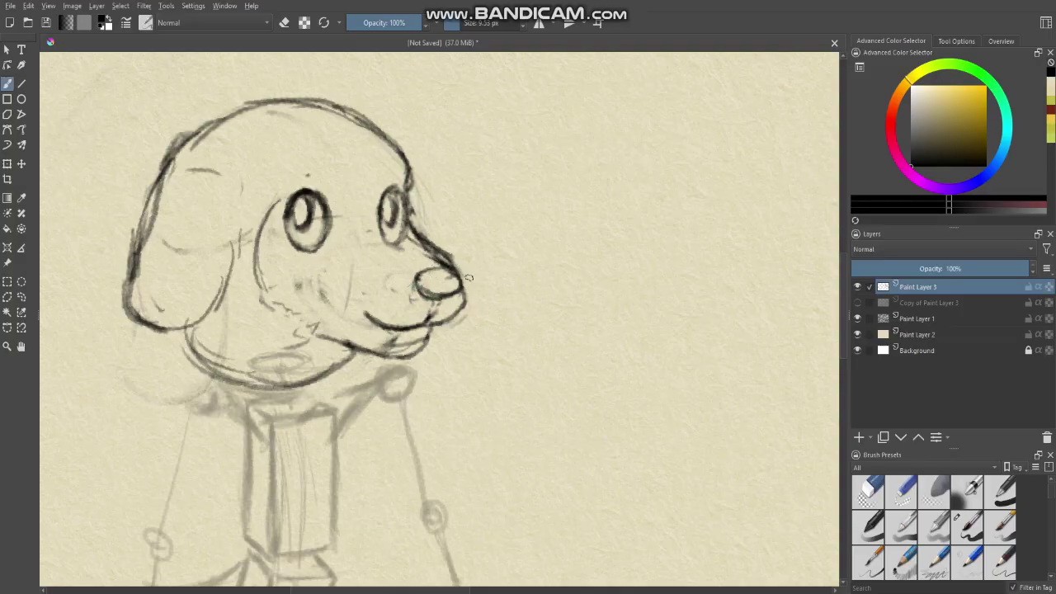
scroll(419, 267, down, 1)
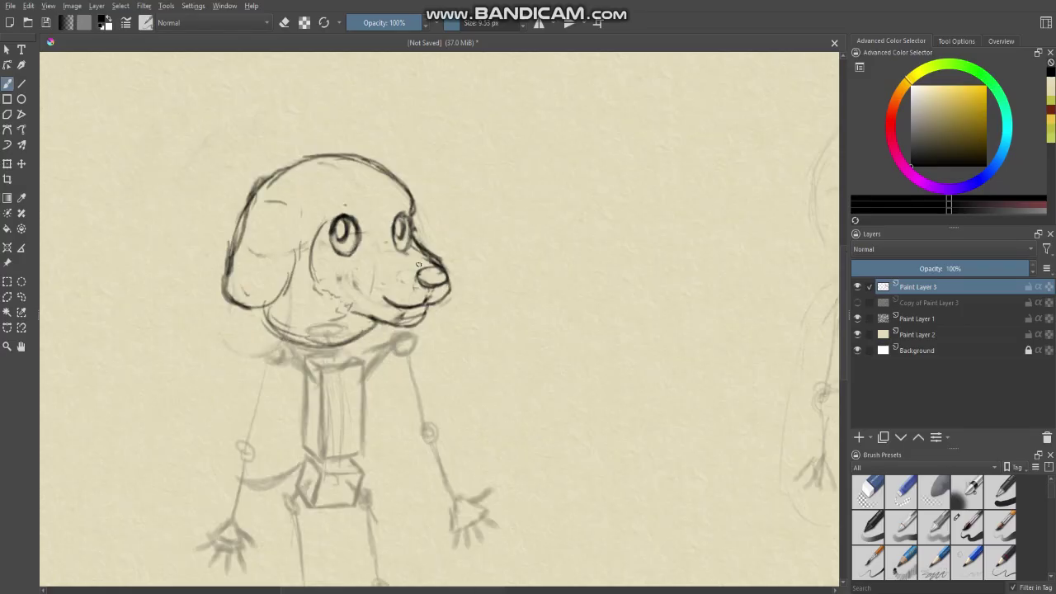
drag(394, 261, 452, 293)
scroll(410, 269, up, 2)
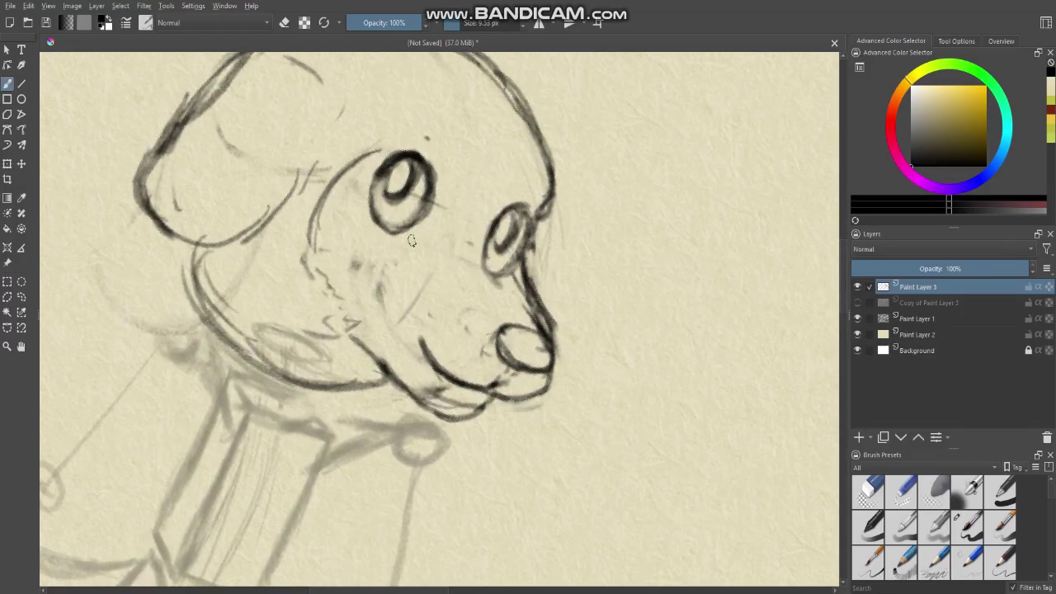
scroll(412, 240, down, 3)
Redraw the forehead outline from above the far eye to the crown with darker strokes
key(6)
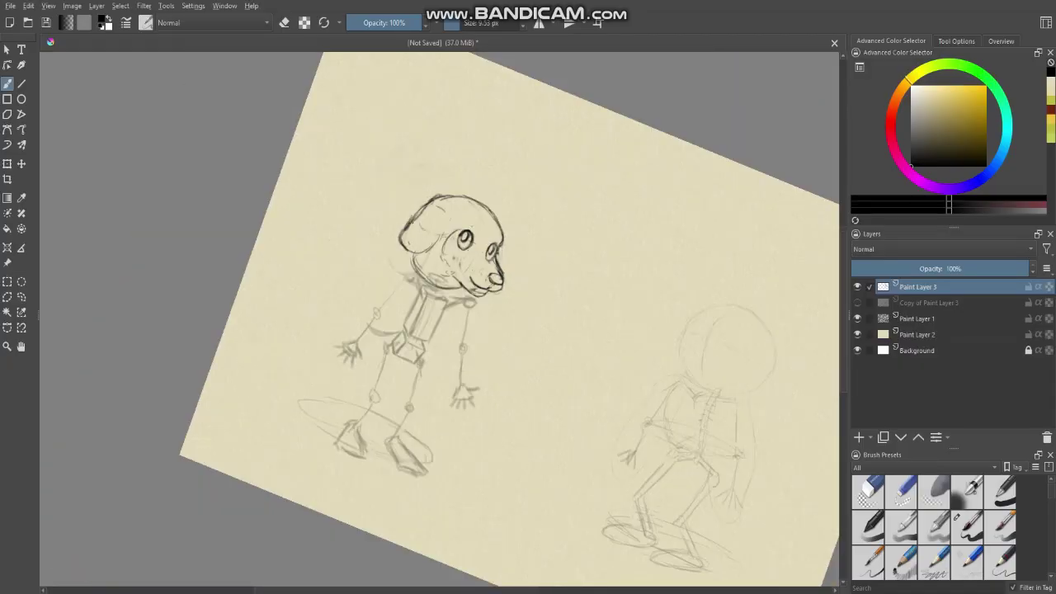
scroll(489, 250, up, 3)
drag(421, 266, 391, 275)
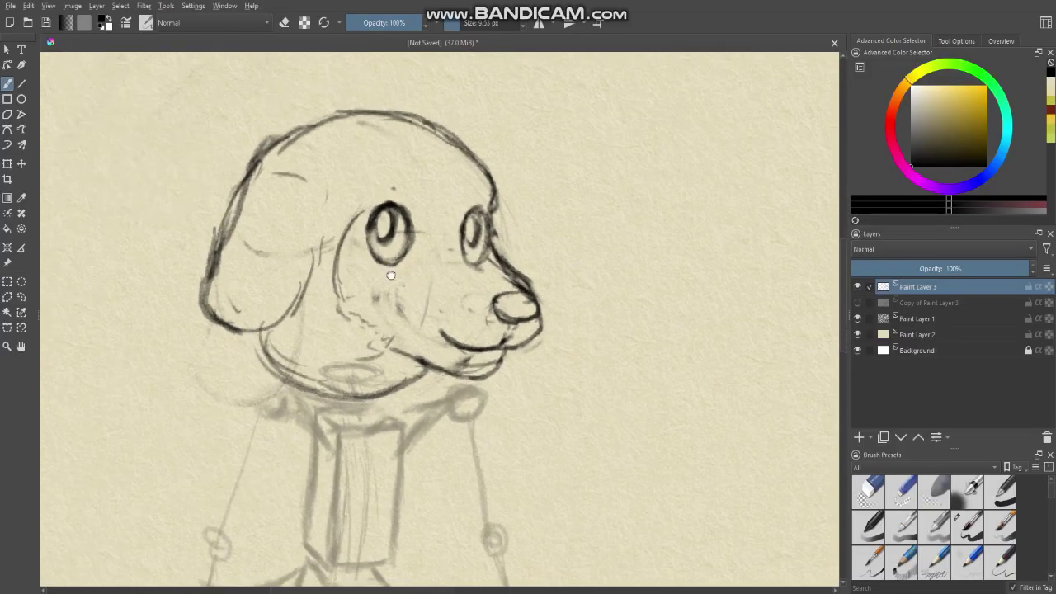
scroll(391, 275, up, 1)
key(e)
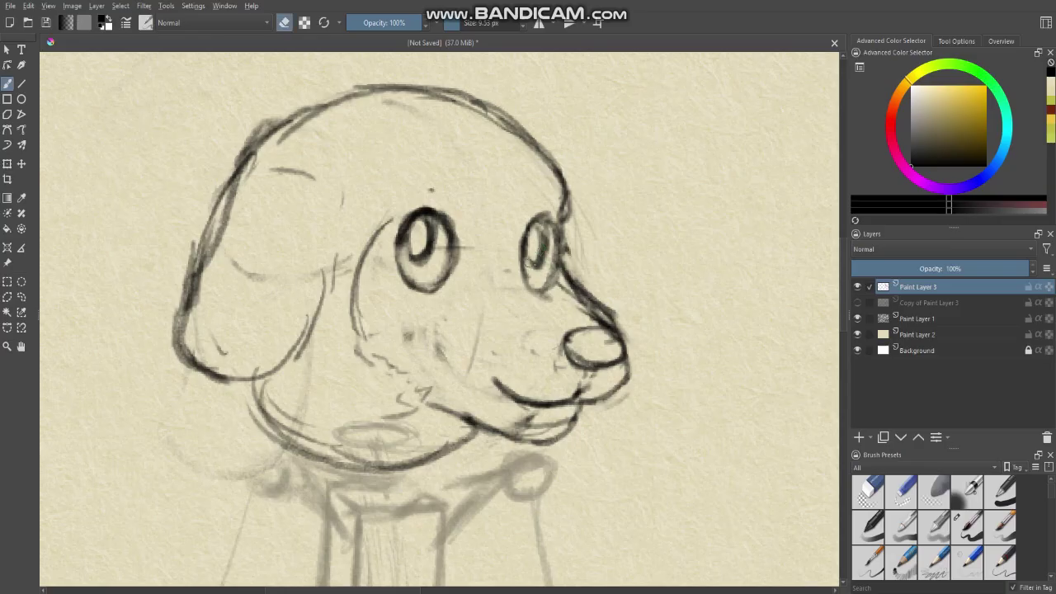
key(e)
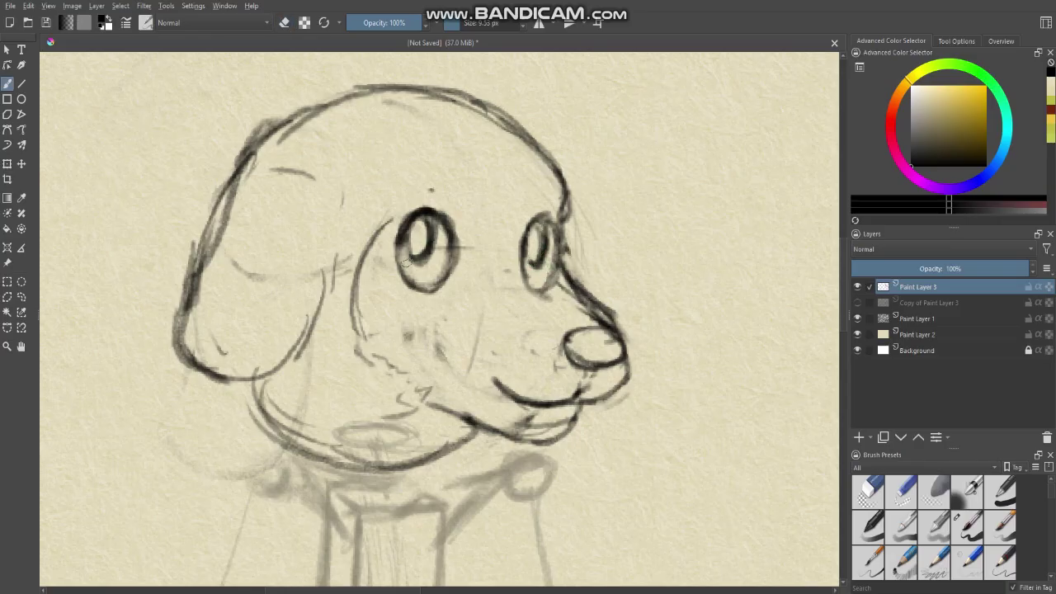
scroll(407, 263, down, 3)
scroll(446, 252, up, 3)
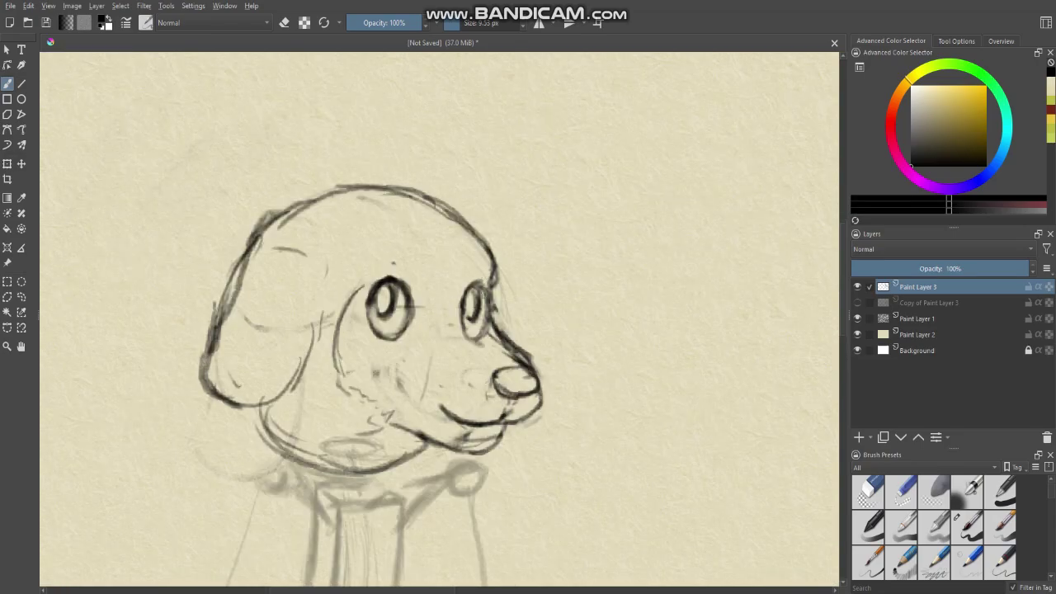
mouse_move(489, 260)
mouse_down()
mouse_move(468, 237)
mouse_move(480, 240)
mouse_move(411, 193)
mouse_up()
mouse_move(470, 222)
mouse_down()
mouse_move(366, 186)
mouse_move(405, 190)
mouse_up()
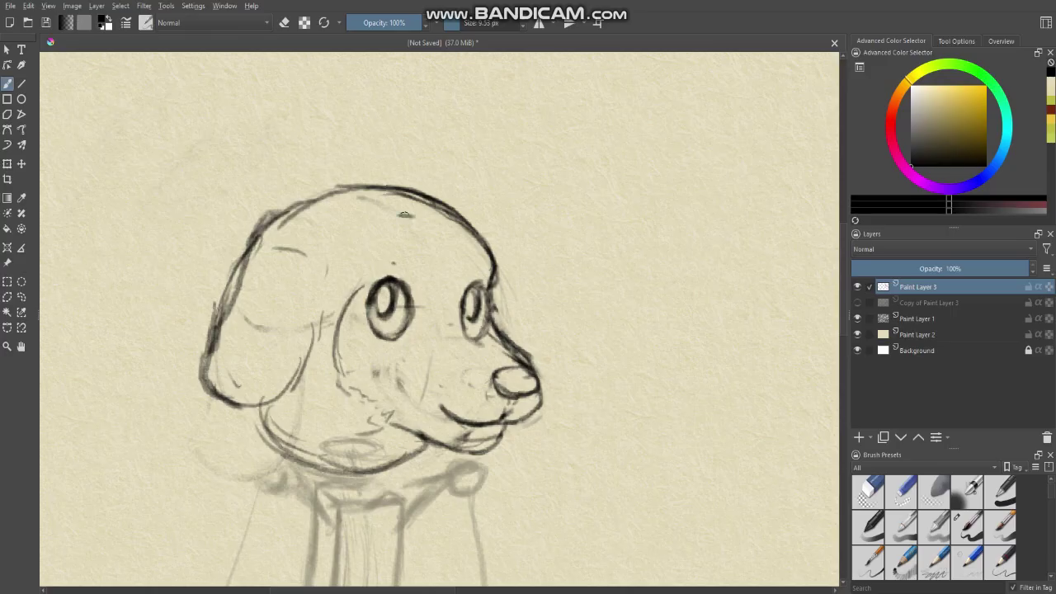
Erase the loose sketch lines along the inner side of the forehead outline
key(e)
mouse_move(410, 207)
mouse_down()
mouse_move(394, 196)
mouse_move(439, 211)
mouse_move(485, 252)
mouse_up()
key(e)
scroll(485, 250, down, 2)
drag(404, 249, 443, 281)
scroll(447, 290, up, 1)
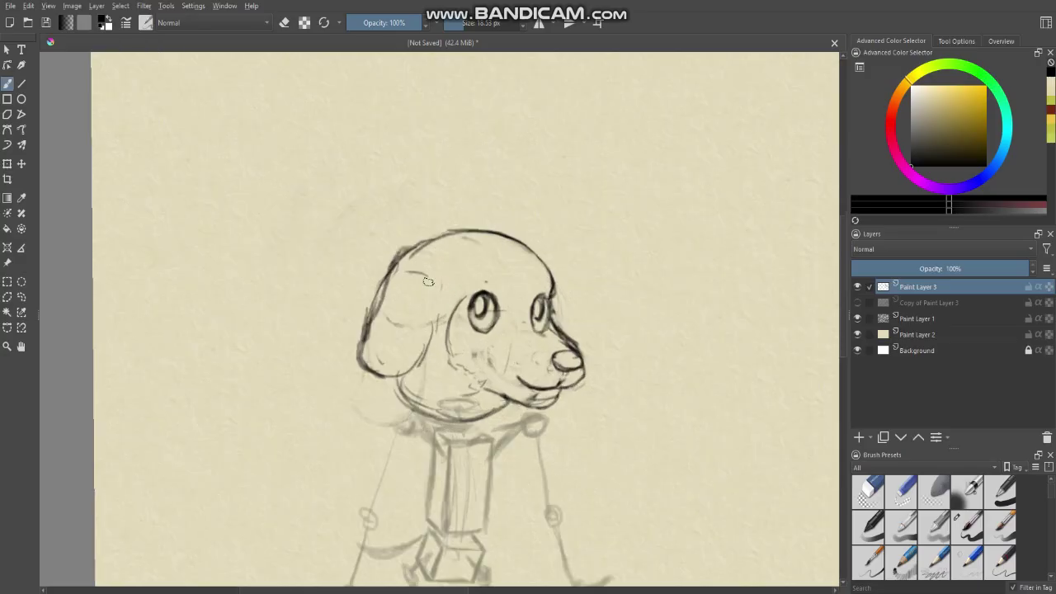
key(e)
key(e)
scroll(445, 297, down, 3)
scroll(446, 297, up, 3)
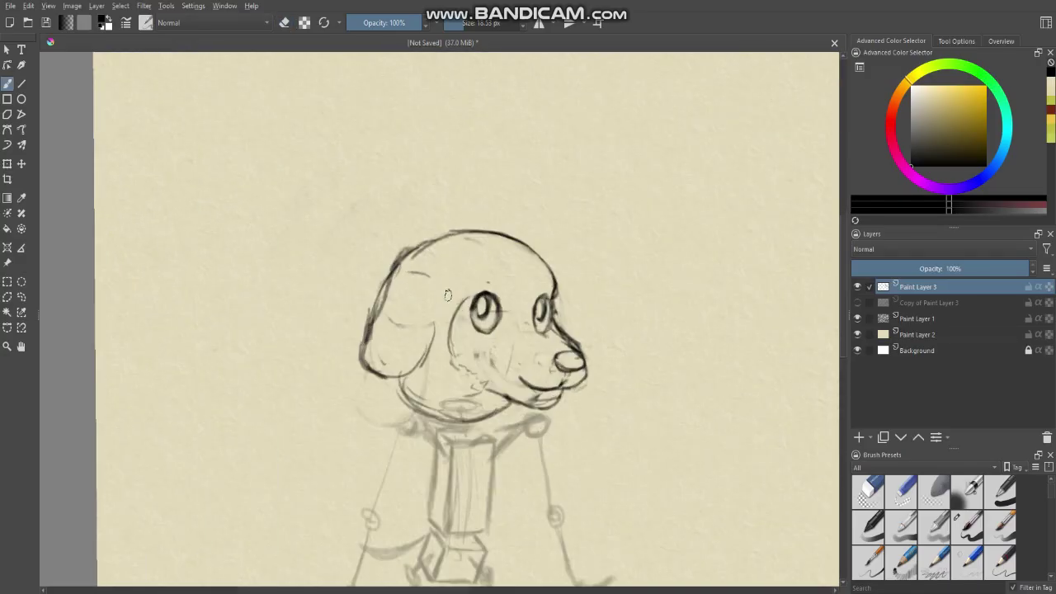
Extend the cheek marking over the near eye and draw a brow line across to the far eye
drag(430, 288, 455, 291)
scroll(452, 307, down, 1)
scroll(454, 312, up, 1)
scroll(458, 315, down, 2)
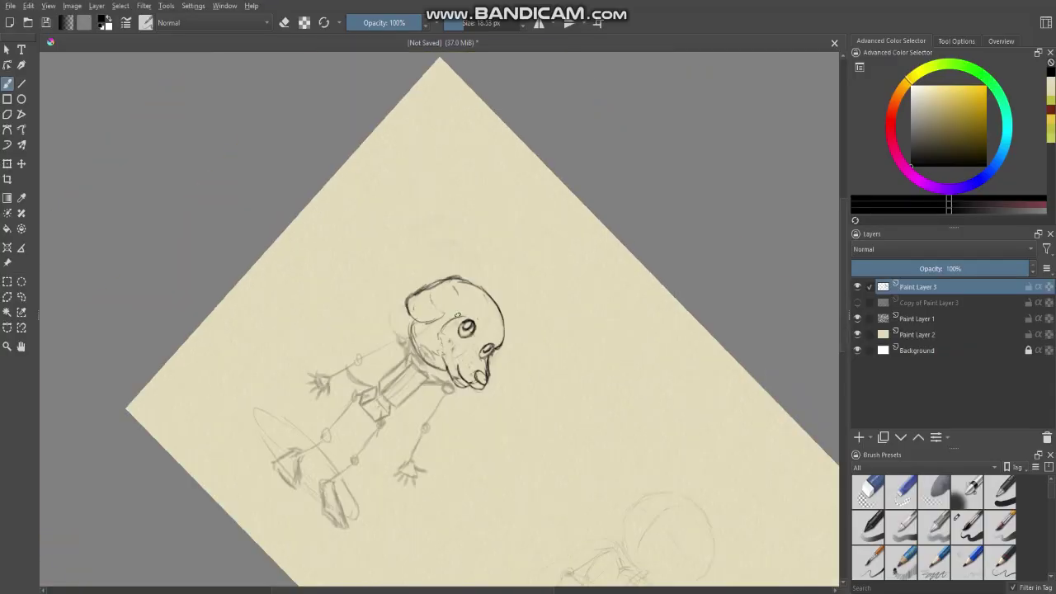
scroll(458, 315, up, 4)
scroll(440, 266, up, 2)
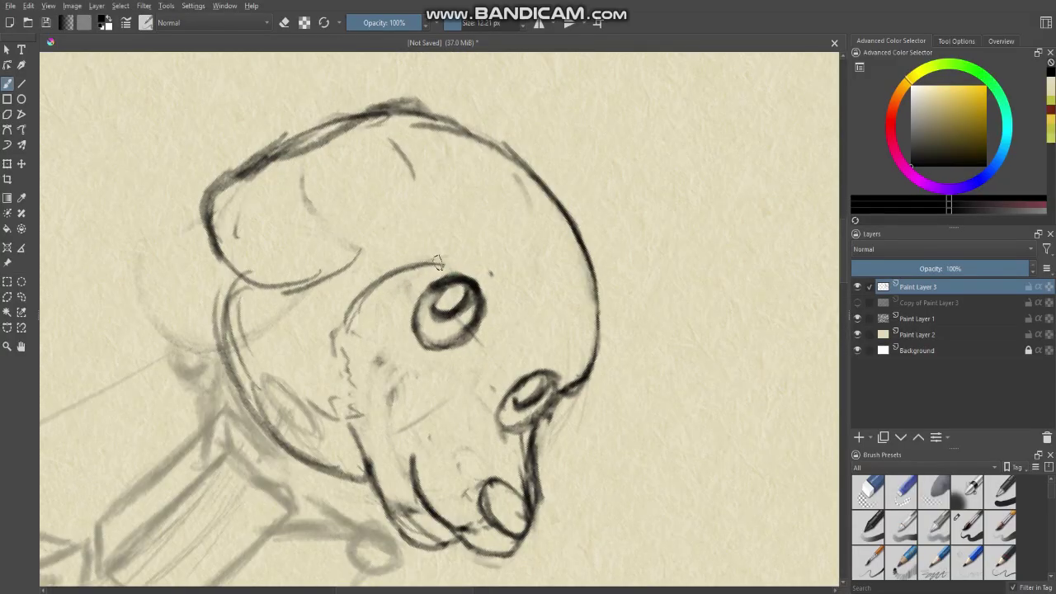
mouse_move(443, 300)
mouse_down()
mouse_move(429, 303)
mouse_move(446, 301)
mouse_up()
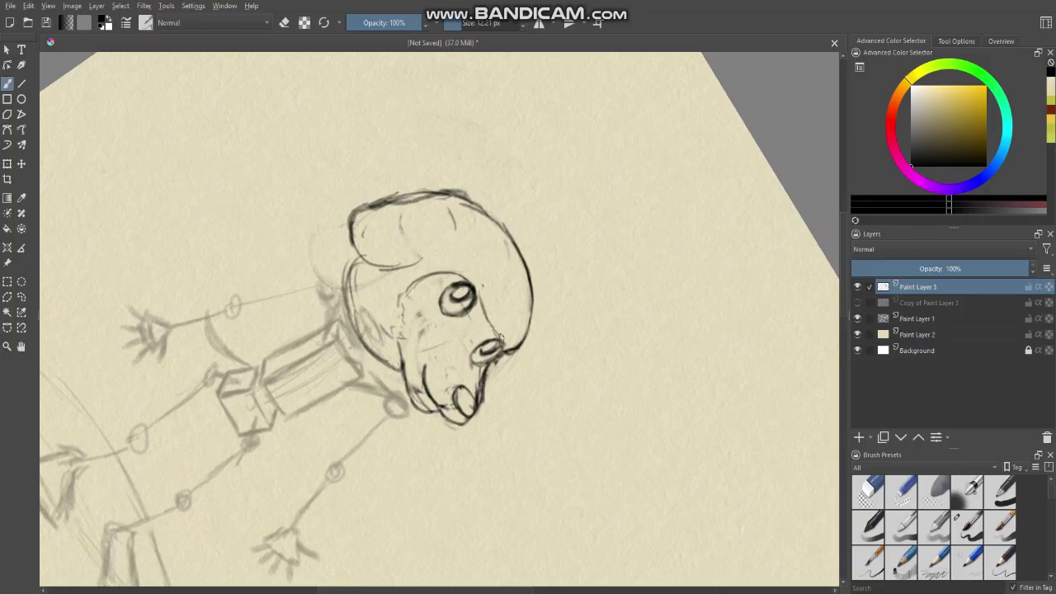
mouse_move(498, 335)
mouse_down()
mouse_move(478, 286)
mouse_move(470, 365)
mouse_move(495, 322)
mouse_up()
scroll(494, 322, up, 2)
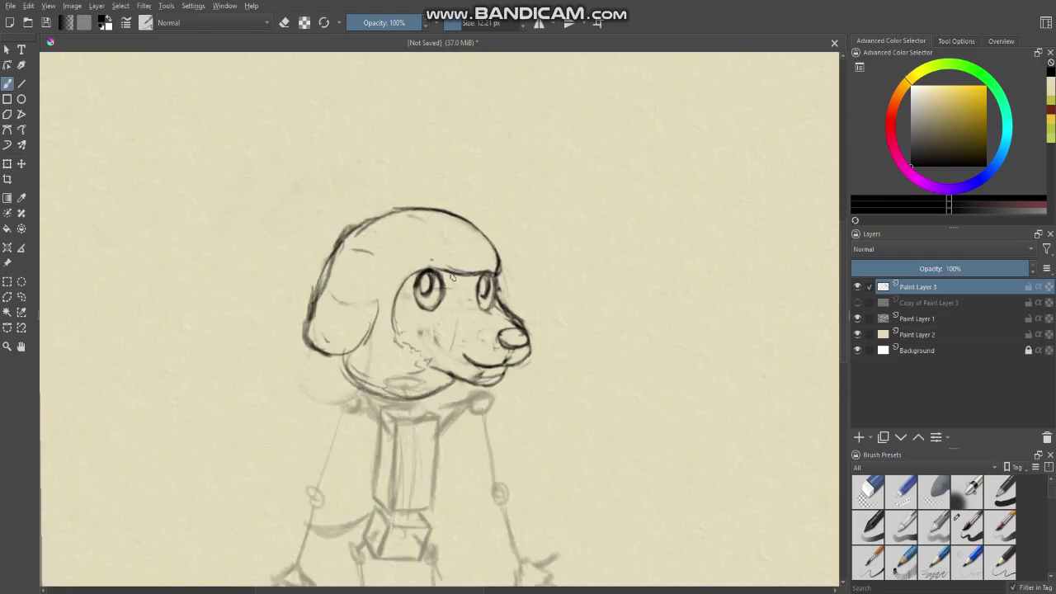
Replace the straight brow line with a dark arched one running from the near eye's cheek marking to the far eye
scroll(462, 293, up, 1)
key(e)
mouse_move(472, 287)
mouse_down()
mouse_move(495, 267)
mouse_move(473, 279)
mouse_move(444, 261)
mouse_move(398, 267)
mouse_move(470, 247)
mouse_move(459, 250)
mouse_move(517, 276)
mouse_up()
key(e)
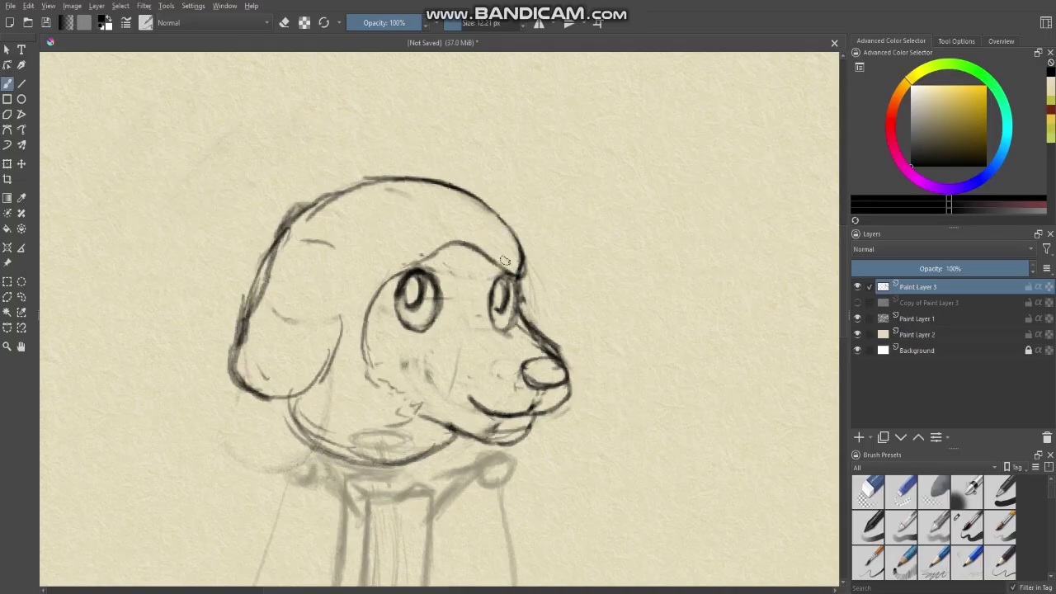
scroll(492, 273, down, 2)
scroll(485, 265, up, 3)
key(e)
mouse_move(467, 253)
mouse_down()
mouse_move(515, 283)
mouse_move(514, 263)
mouse_move(474, 256)
mouse_up()
key(e)
mouse_move(408, 264)
mouse_down()
mouse_move(454, 252)
mouse_move(521, 281)
mouse_up()
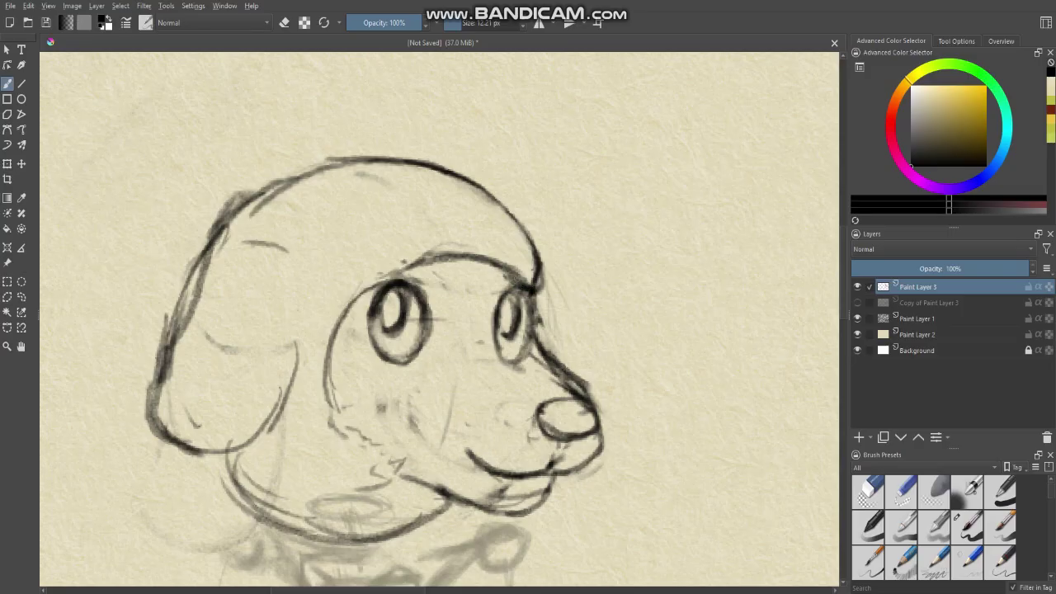
Erase the front of the forehead outline and redraw it as a flatter, pointed tuft jutting out above the far eye
scroll(477, 283, down, 3)
scroll(484, 295, down, 3)
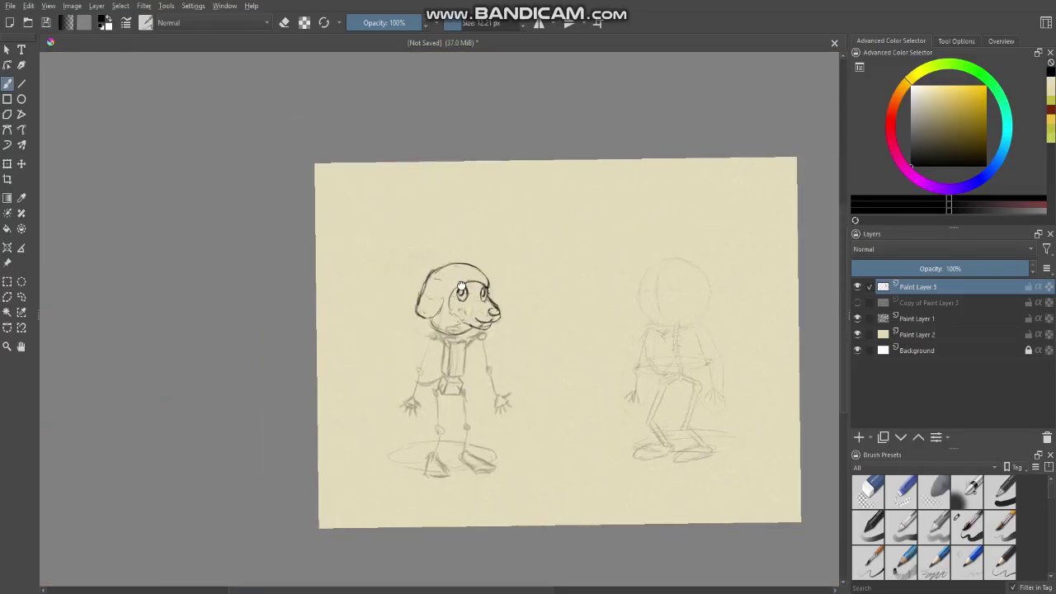
scroll(503, 355, up, 5)
scroll(479, 245, up, 3)
key(e)
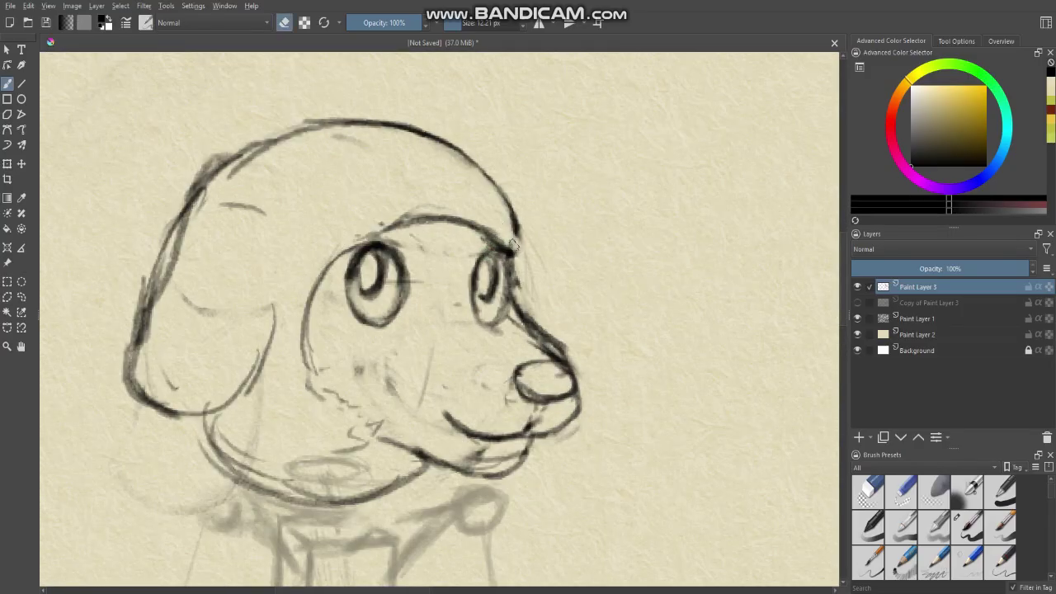
drag(505, 195, 467, 154)
key(e)
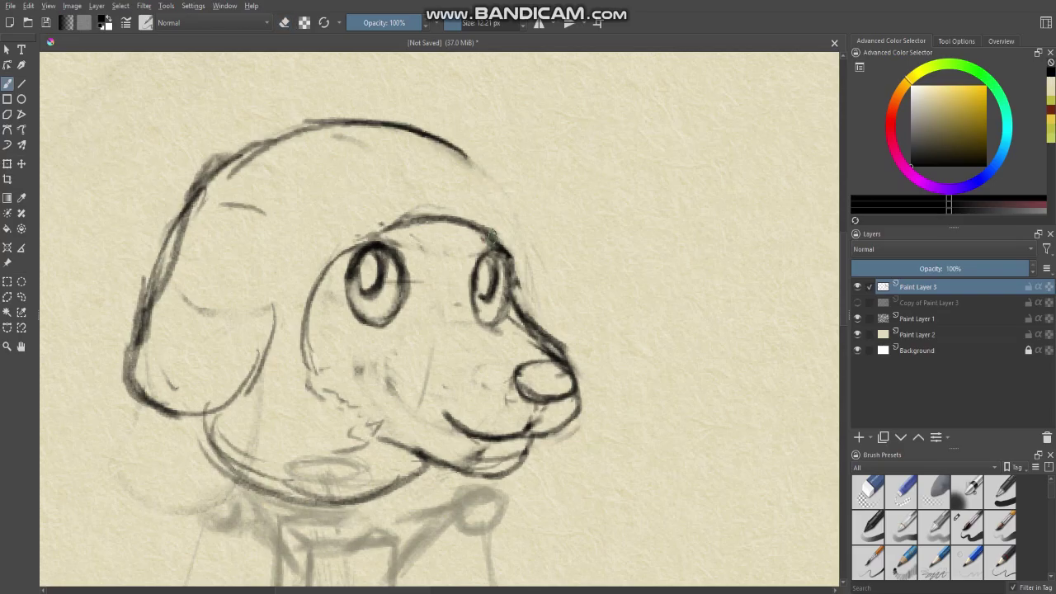
drag(511, 246, 522, 188)
scroll(505, 247, down, 4)
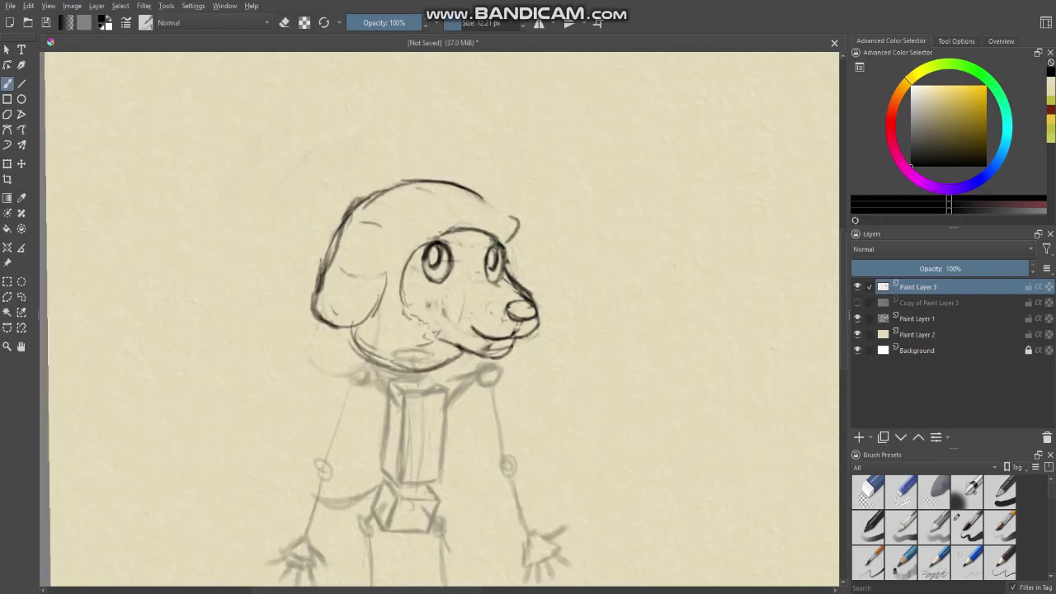
drag(467, 240, 510, 276)
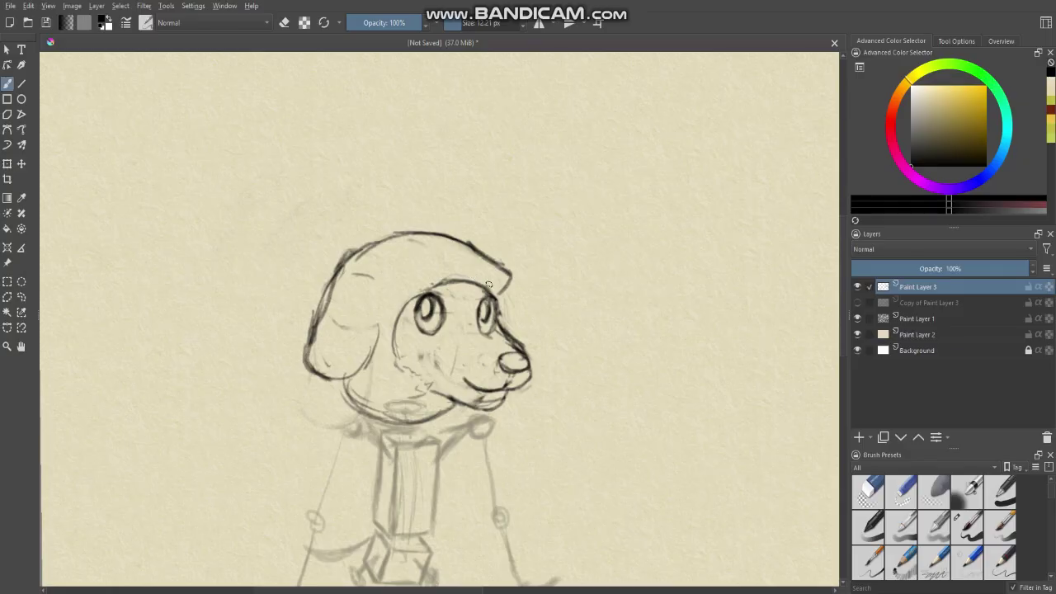
Rework the tip of the forehead tuft into a blunter, rounded overhang above the far eye
drag(501, 293, 498, 269)
key(e)
key(e)
key(e)
drag(495, 254, 503, 293)
drag(479, 241, 498, 269)
key(e)
scroll(499, 280, down, 2)
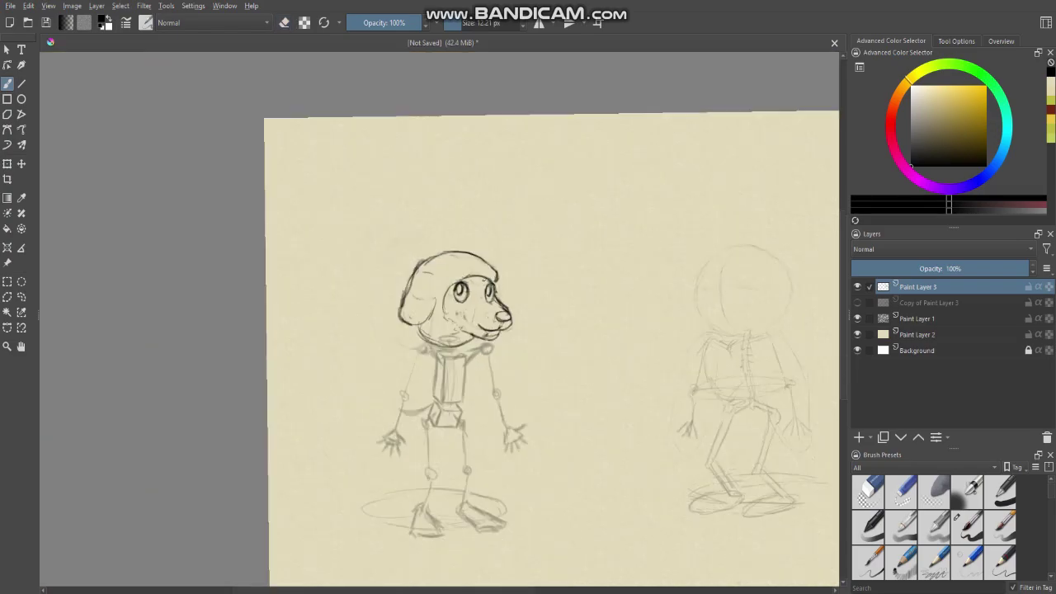
Rework the far eye's outline where it meets the bridge of the muzzle
drag(477, 312, 466, 272)
scroll(455, 272, up, 4)
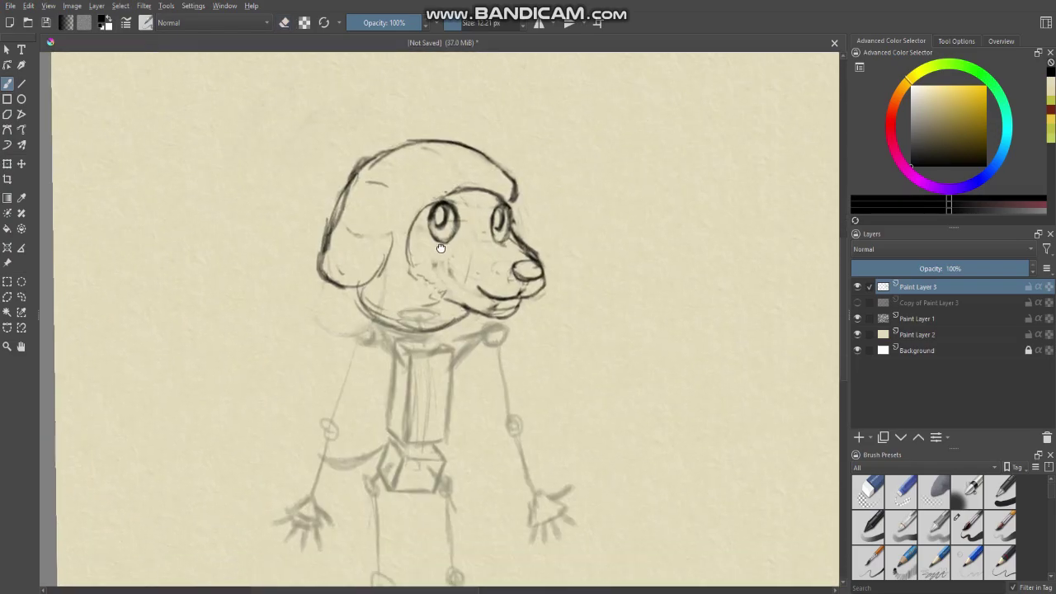
scroll(467, 289, down, 4)
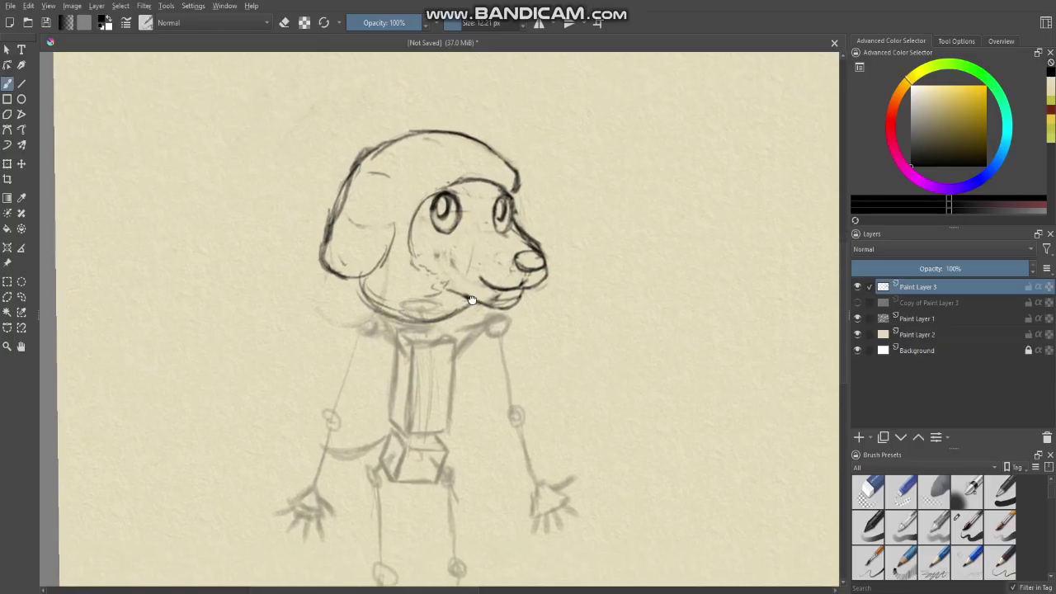
scroll(458, 258, up, 4)
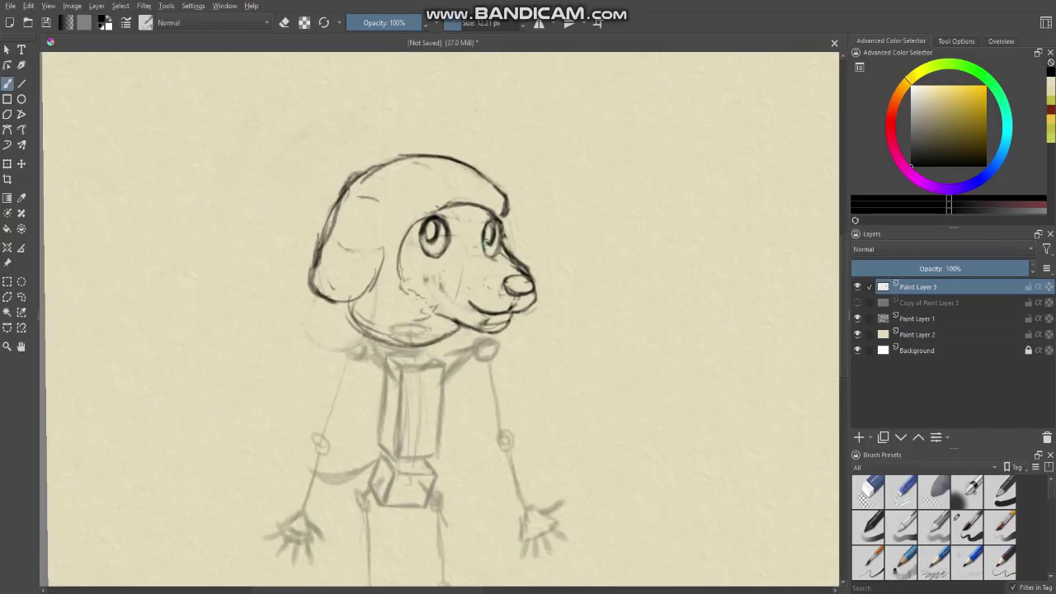
key(e)
key(e)
mouse_move(500, 247)
mouse_down()
mouse_move(499, 228)
mouse_move(488, 251)
mouse_move(481, 226)
mouse_move(496, 227)
mouse_up()
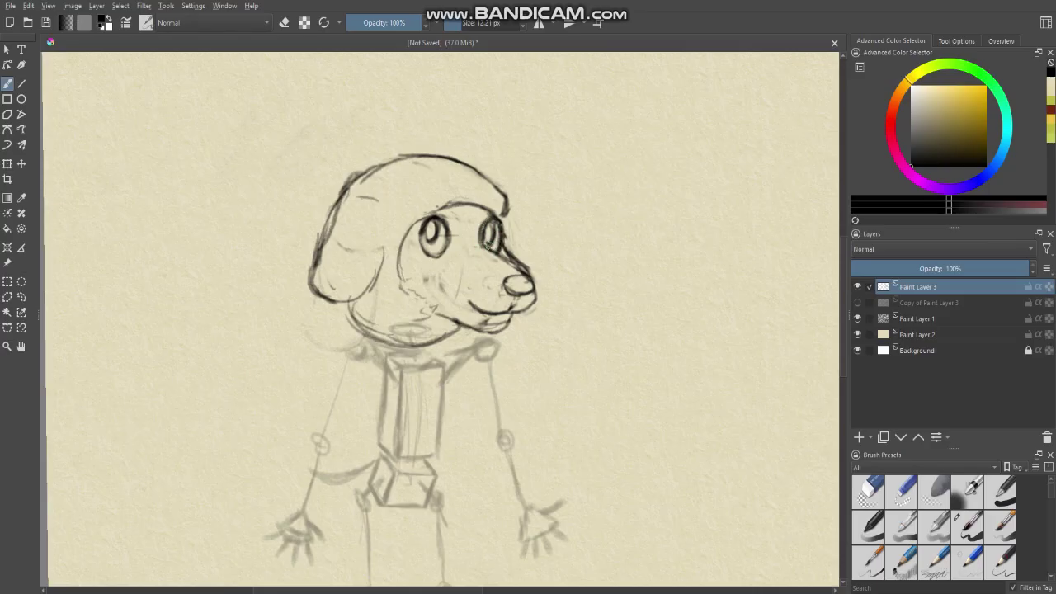
Darken the outline around the hanging ear and erase along its inner side to clean up the line
scroll(449, 250, down, 3)
scroll(437, 276, up, 2)
mouse_move(438, 272)
mouse_down()
mouse_move(463, 293)
mouse_move(447, 288)
mouse_move(434, 324)
mouse_up()
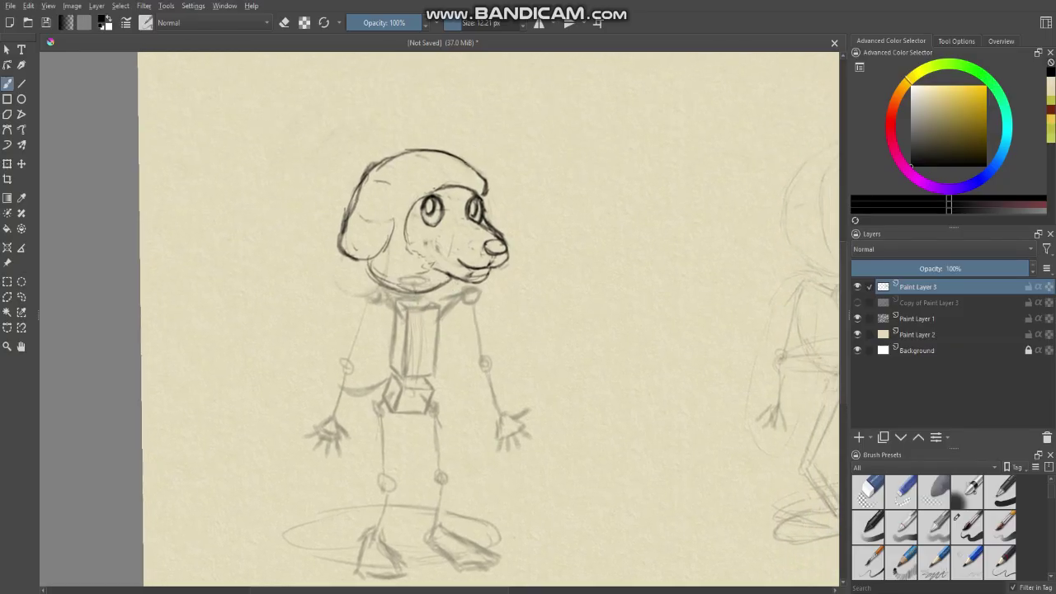
scroll(488, 215, down, 2)
drag(499, 326, 474, 310)
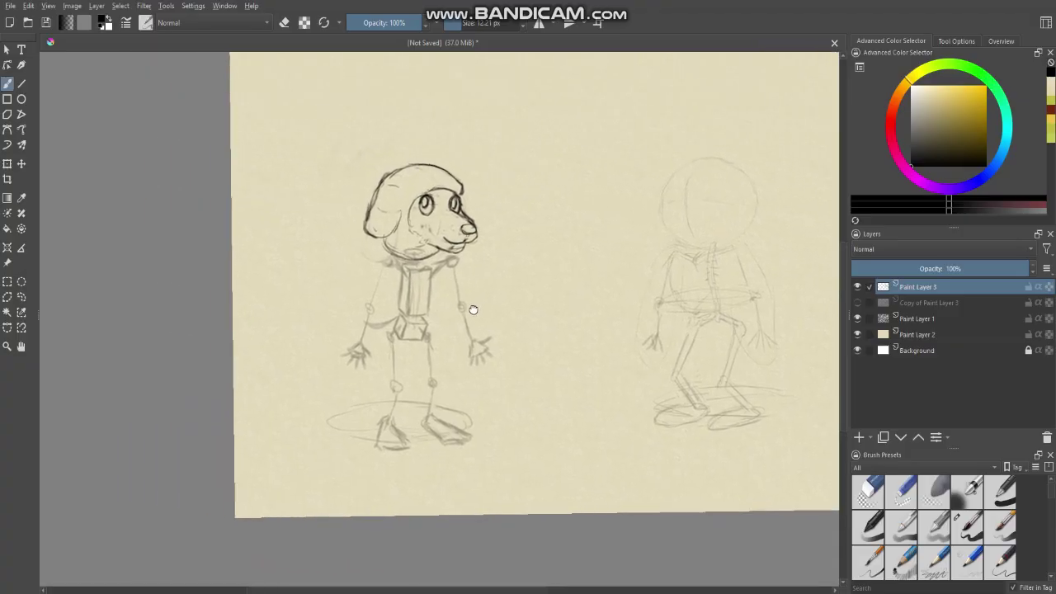
scroll(473, 310, up, 2)
drag(388, 277, 443, 289)
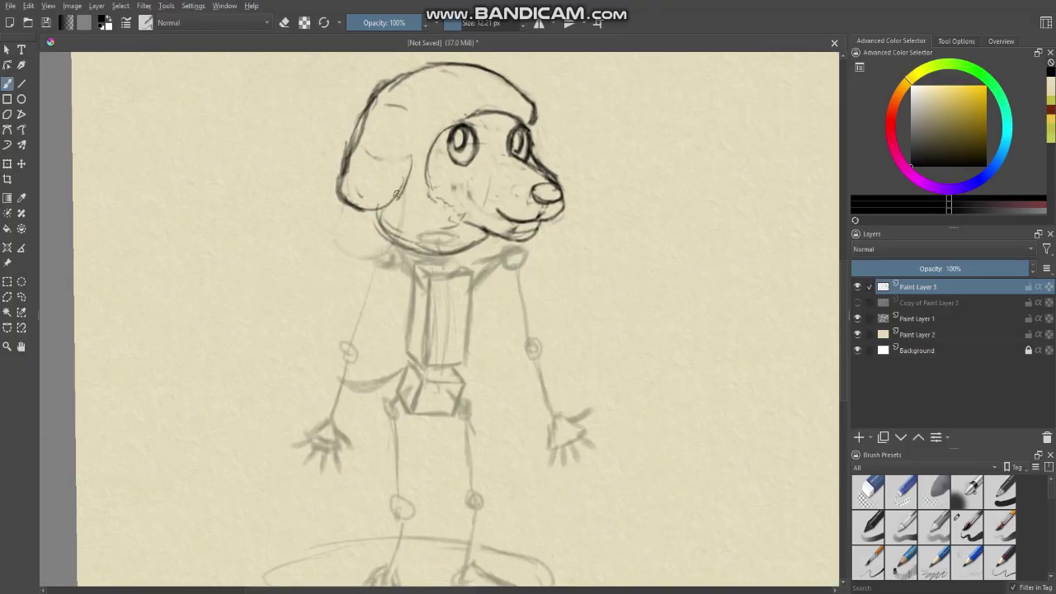
mouse_move(413, 162)
mouse_down()
mouse_move(385, 204)
mouse_move(356, 213)
mouse_move(338, 176)
mouse_move(369, 107)
mouse_up()
key(e)
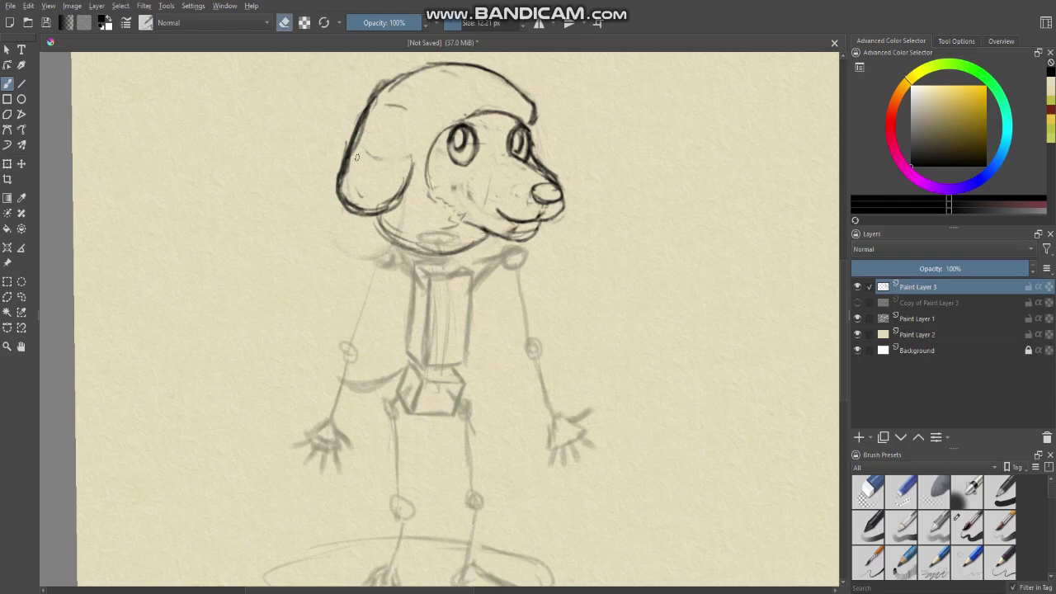
mouse_move(357, 157)
mouse_down()
mouse_move(358, 205)
mouse_move(346, 202)
mouse_move(369, 209)
mouse_move(394, 191)
mouse_move(393, 203)
mouse_move(409, 151)
mouse_up()
key(e)
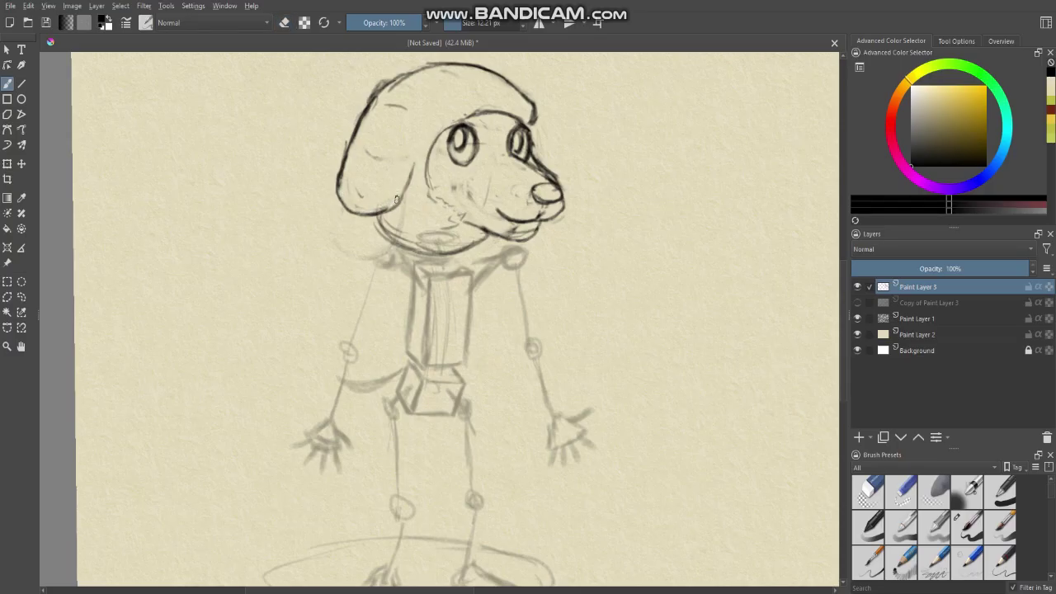
Reshape the hanging ear with a steeper back edge and a slightly wavy lower edge
scroll(410, 168, down, 3)
scroll(394, 247, up, 3)
scroll(395, 247, down, 1)
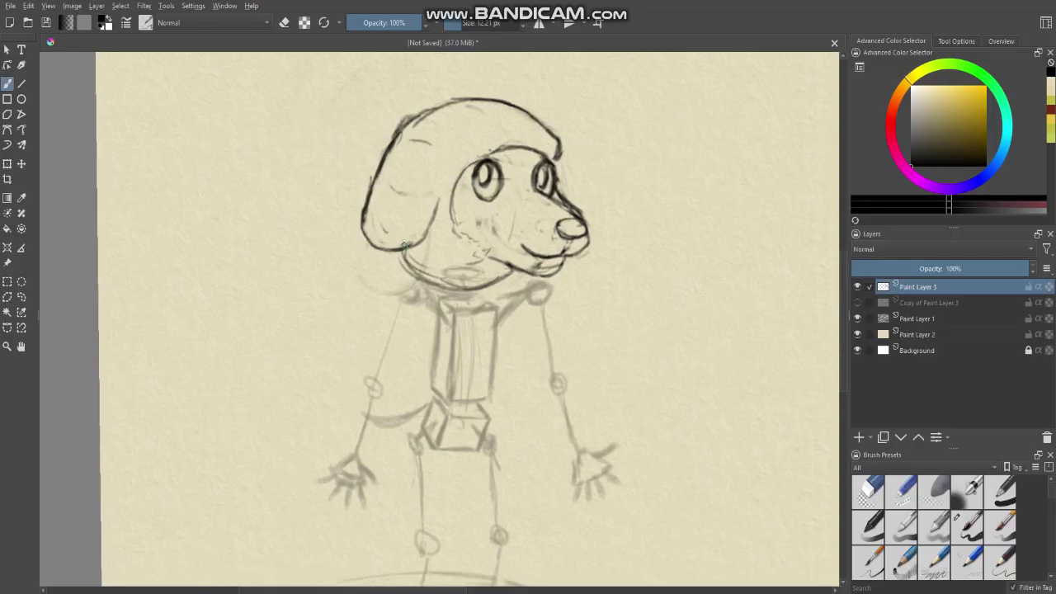
scroll(402, 249, down, 1)
key(e)
key(e)
shift+drag(405, 226, 420, 226)
key(e)
mouse_move(427, 213)
mouse_down()
mouse_move(422, 235)
mouse_move(400, 251)
mouse_move(378, 208)
mouse_move(386, 170)
mouse_move(402, 155)
mouse_up()
key(e)
mouse_move(386, 193)
shift+mouse_down()
mouse_move(375, 193)
mouse_move(370, 234)
mouse_move(381, 248)
mouse_move(426, 226)
mouse_move(427, 211)
shift+mouse_up()
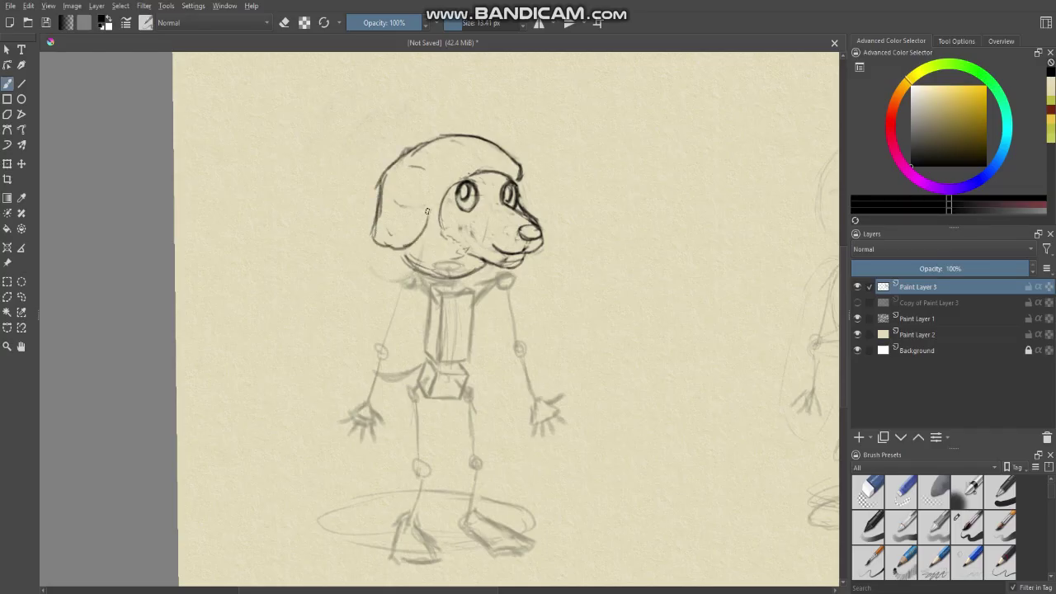
Erase the stray marks outside the ear's upper back edge
scroll(395, 253, down, 2)
drag(394, 262, 409, 271)
scroll(413, 237, up, 3)
key(e)
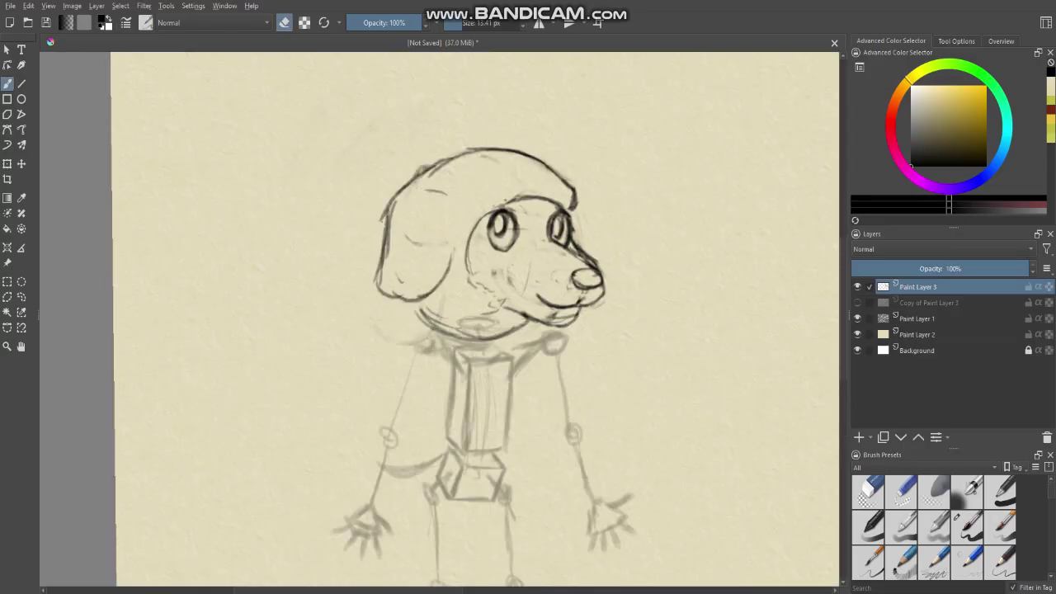
drag(391, 200, 378, 229)
key(e)
Draw the neck and chest line from under the jaw, with a fur tuft, down the front of the torso
scroll(400, 226, down, 4)
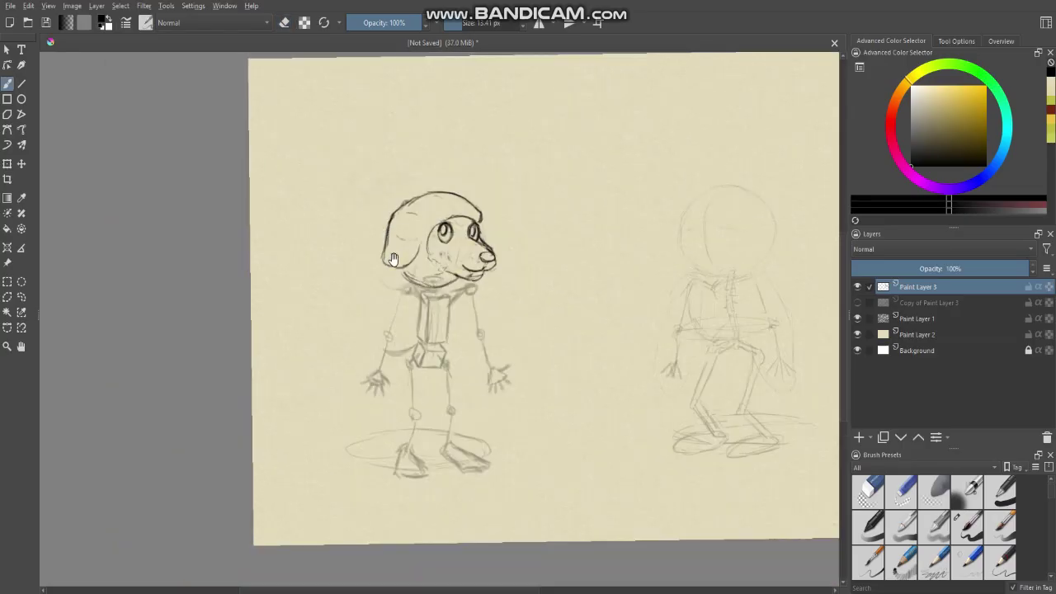
scroll(402, 226, up, 3)
scroll(403, 227, up, 5)
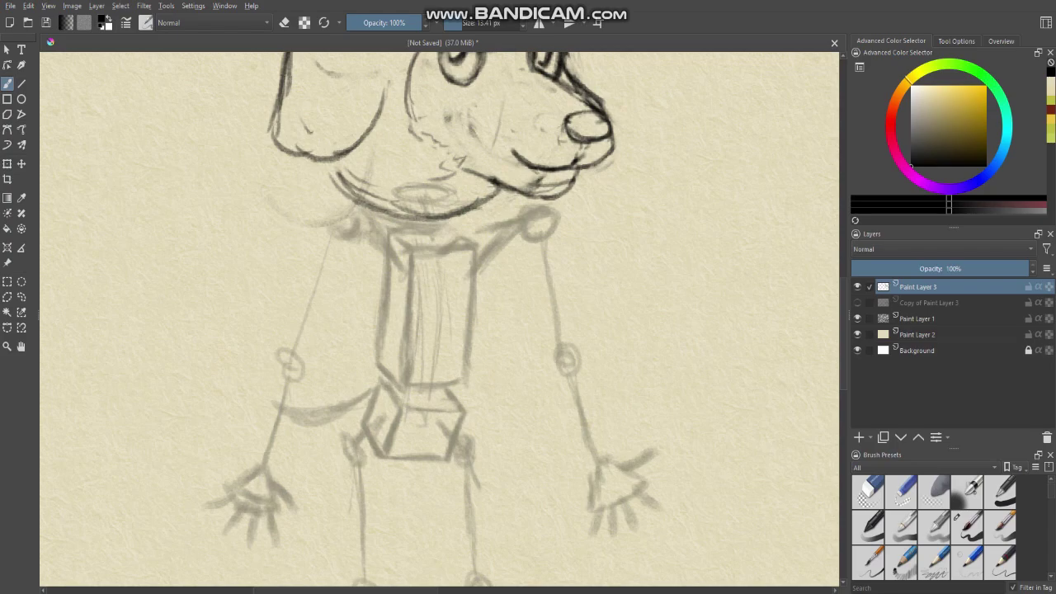
mouse_move(498, 198)
mouse_down()
mouse_move(517, 228)
mouse_move(498, 264)
mouse_up()
mouse_move(510, 262)
mouse_down()
mouse_move(481, 303)
mouse_move(497, 274)
mouse_move(484, 327)
mouse_move(471, 334)
mouse_move(486, 303)
mouse_move(476, 399)
mouse_up()
drag(427, 332, 453, 373)
scroll(469, 375, down, 1)
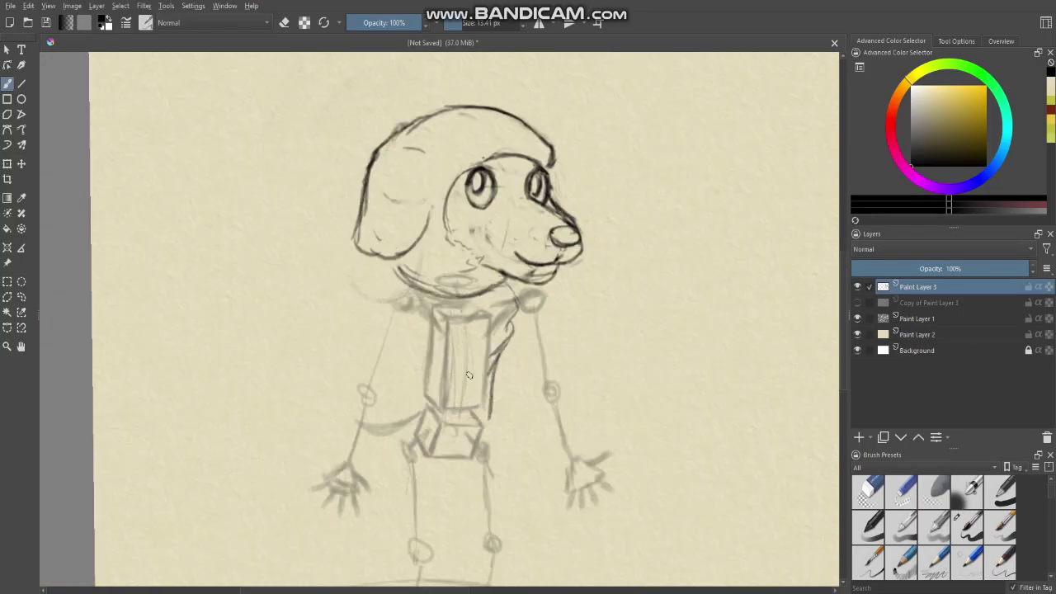
Erase the lower part of the torso's front line below the chest tuft
scroll(469, 376, down, 2)
scroll(440, 330, up, 4)
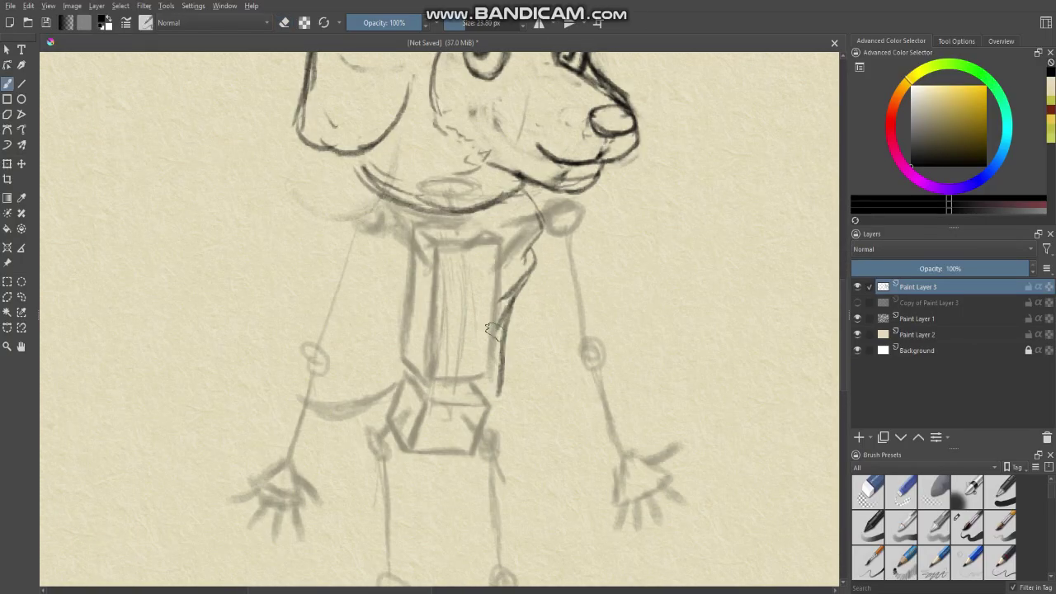
key(e)
mouse_move(500, 303)
mouse_down()
mouse_move(490, 338)
mouse_move(498, 302)
mouse_up()
key(e)
scroll(477, 322, down, 3)
scroll(490, 325, up, 3)
key(e)
mouse_move(462, 371)
mouse_down()
mouse_move(471, 304)
mouse_move(457, 294)
mouse_move(475, 310)
mouse_up()
key(e)
Draw a bulging belly curve from the chest tuft down to the waist and erase the leftover strokes inside it
key([)
mouse_move(484, 269)
mouse_down()
mouse_move(484, 350)
mouse_move(452, 381)
mouse_move(460, 357)
mouse_up()
scroll(462, 298, down, 1)
scroll(450, 292, up, 2)
key(e)
mouse_move(464, 307)
mouse_down()
mouse_move(471, 283)
mouse_move(487, 342)
mouse_up()
key(e)
scroll(481, 274, down, 3)
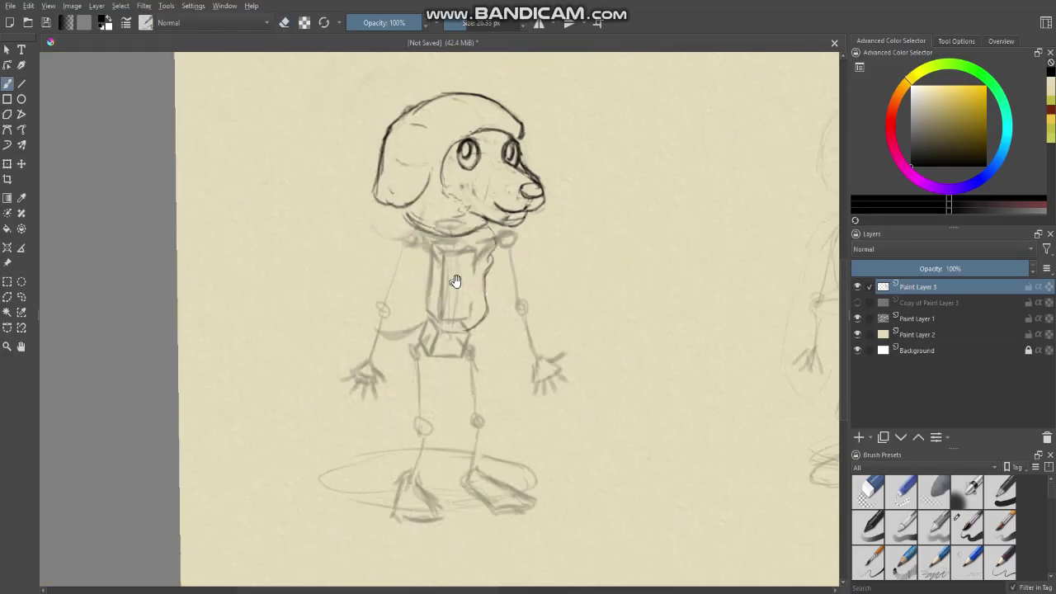
Refine the torso's front outline below the chest tuft with small fur bumps, using a thinner line
mouse_move(455, 281)
mouse_down()
mouse_move(475, 320)
mouse_move(530, 273)
mouse_move(521, 329)
mouse_up()
scroll(483, 321, up, 2)
key(e)
mouse_move(532, 284)
mouse_down()
mouse_move(521, 326)
mouse_move(528, 285)
mouse_move(527, 307)
mouse_up()
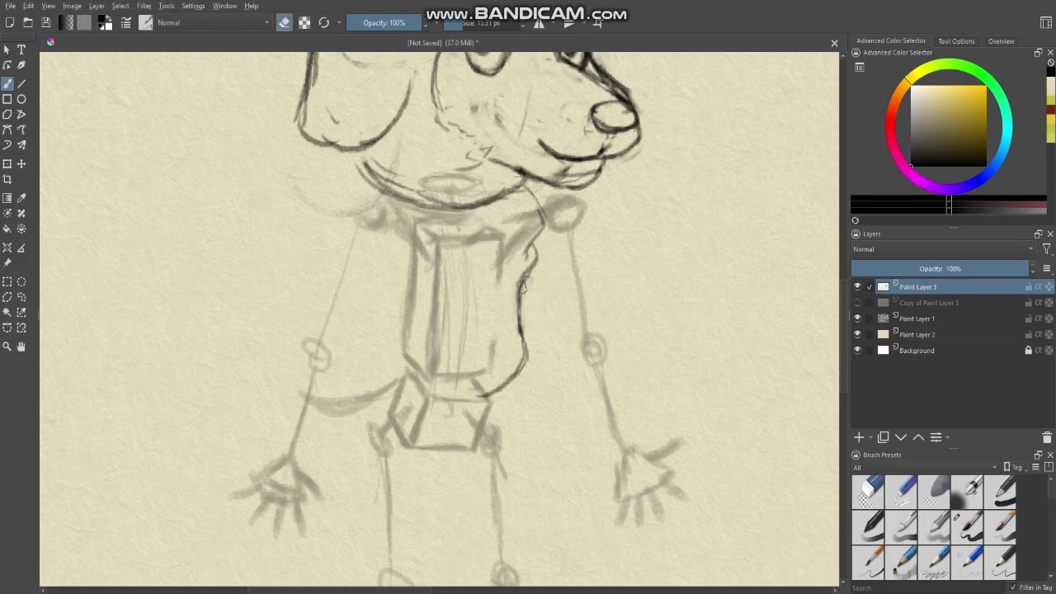
key(e)
key(e)
mouse_move(513, 289)
mouse_down()
mouse_move(520, 271)
mouse_move(522, 317)
mouse_move(529, 267)
mouse_up()
key(e)
key(e)
key(e)
scroll(503, 305, down, 2)
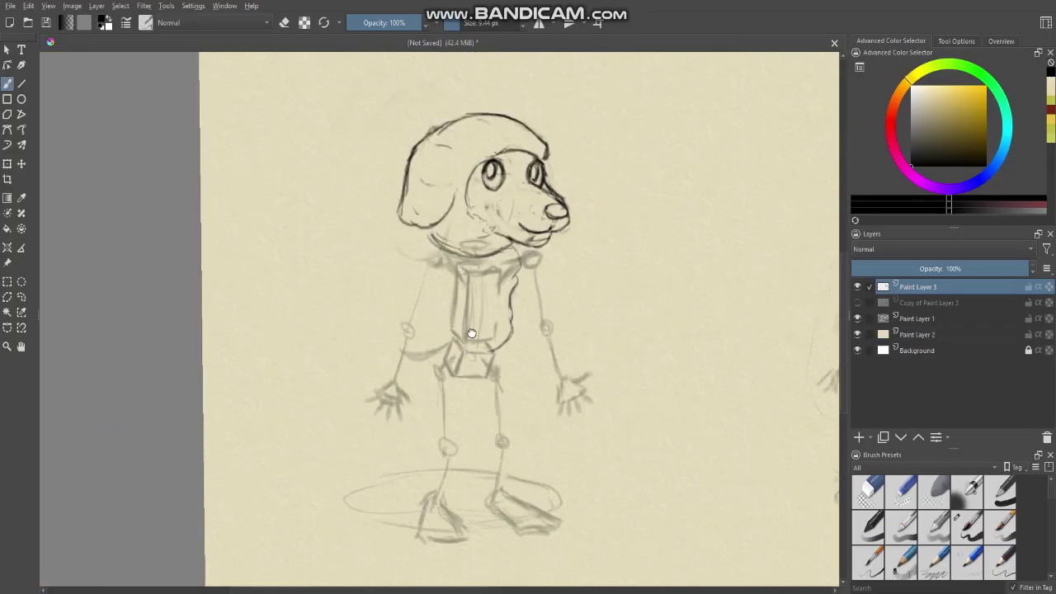
Extend the belly outline around the underside of the torso and up its back side to the near shoulder
scroll(500, 368, up, 1)
mouse_move(471, 332)
mouse_down()
mouse_move(512, 363)
mouse_move(486, 338)
mouse_up()
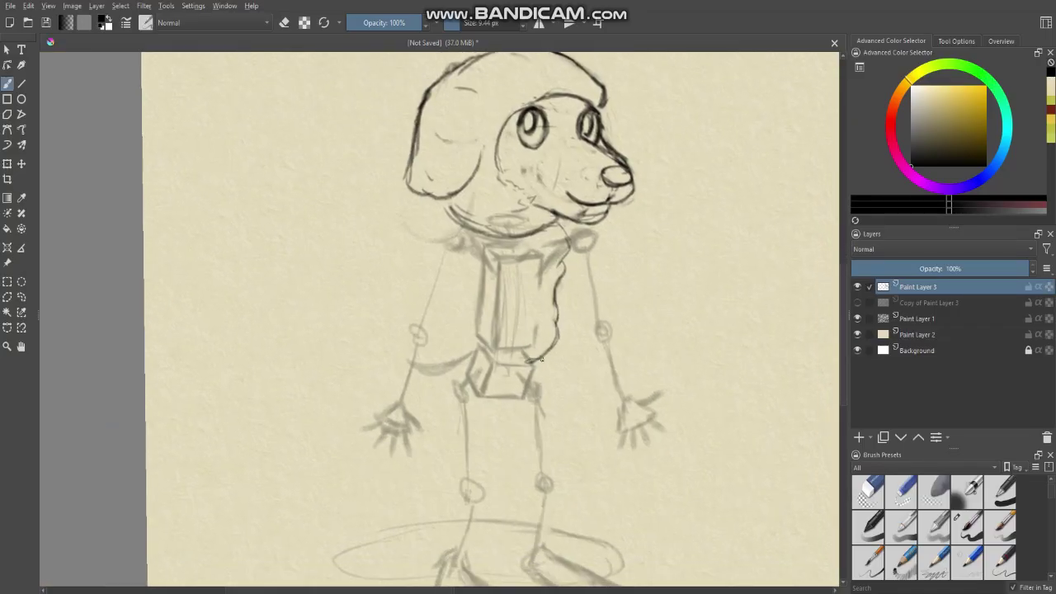
mouse_move(541, 360)
mouse_down()
mouse_move(505, 361)
mouse_move(457, 330)
mouse_up()
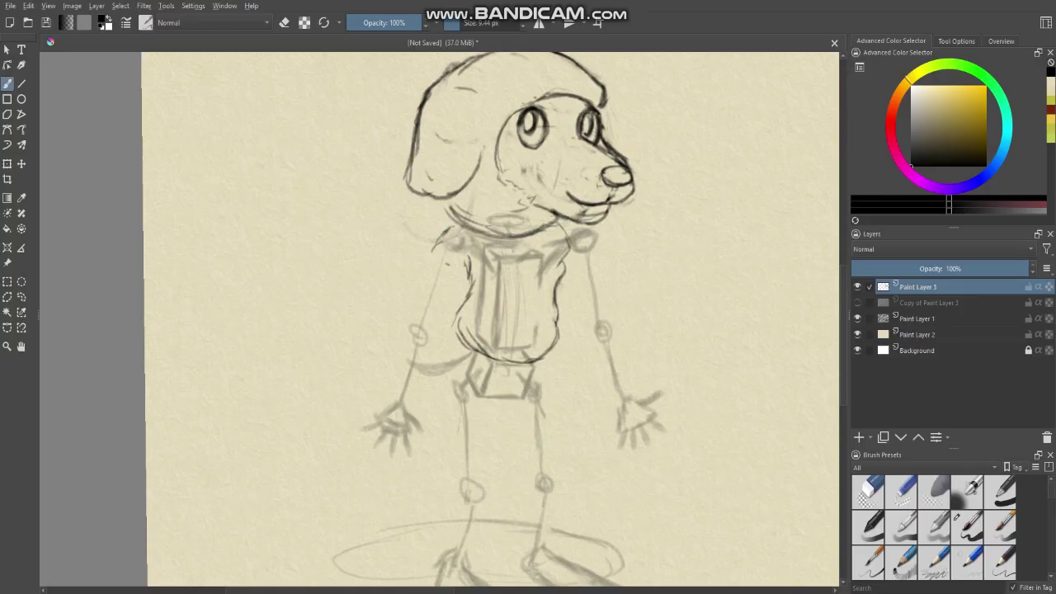
Draw the near arm around its skeleton line, from the shoulder down to a fluffy forearm ending at a narrow wrist
drag(455, 230, 446, 237)
drag(434, 246, 413, 301)
drag(463, 276, 452, 316)
mouse_move(437, 352)
mouse_down()
mouse_move(453, 308)
mouse_move(431, 362)
mouse_up()
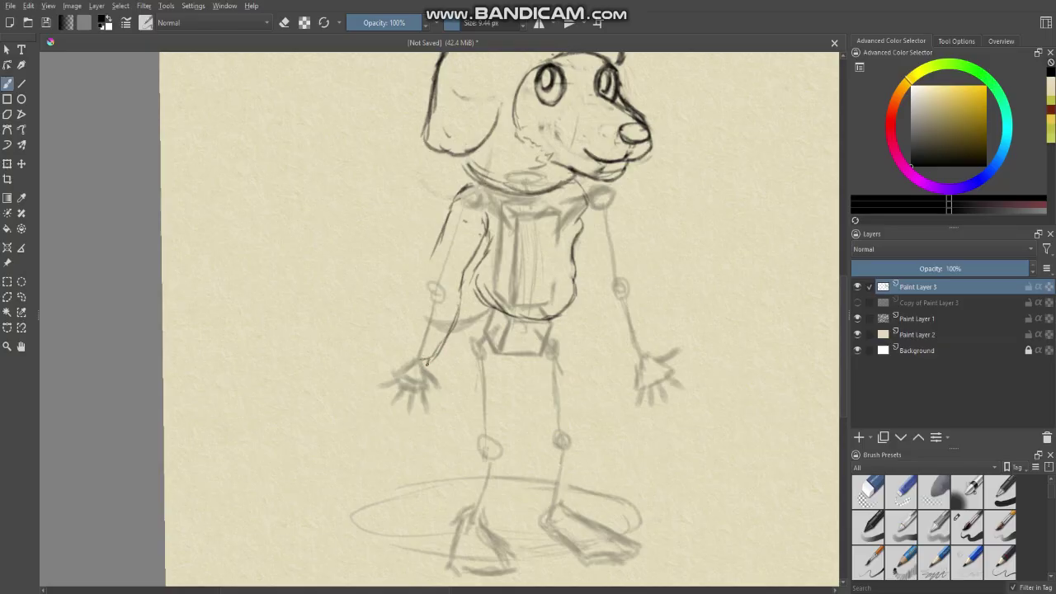
drag(413, 364, 405, 362)
drag(403, 319, 434, 255)
mouse_move(447, 316)
mouse_down()
mouse_move(431, 337)
mouse_move(469, 308)
mouse_up()
Erase the torso line beside the near arm and clean up the arm's inner outline
key(e)
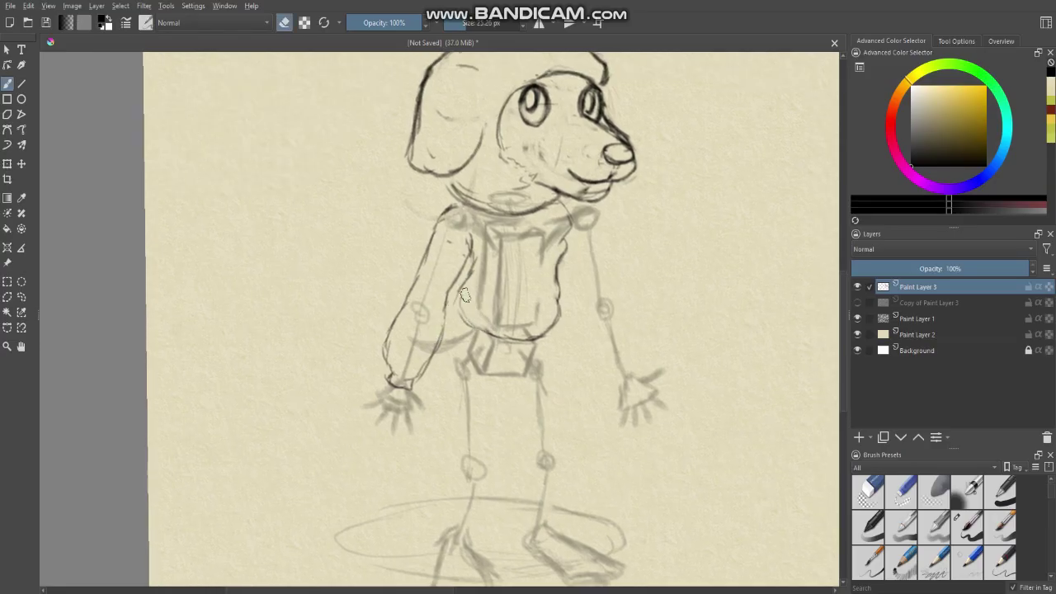
key(e)
key(e)
key(e)
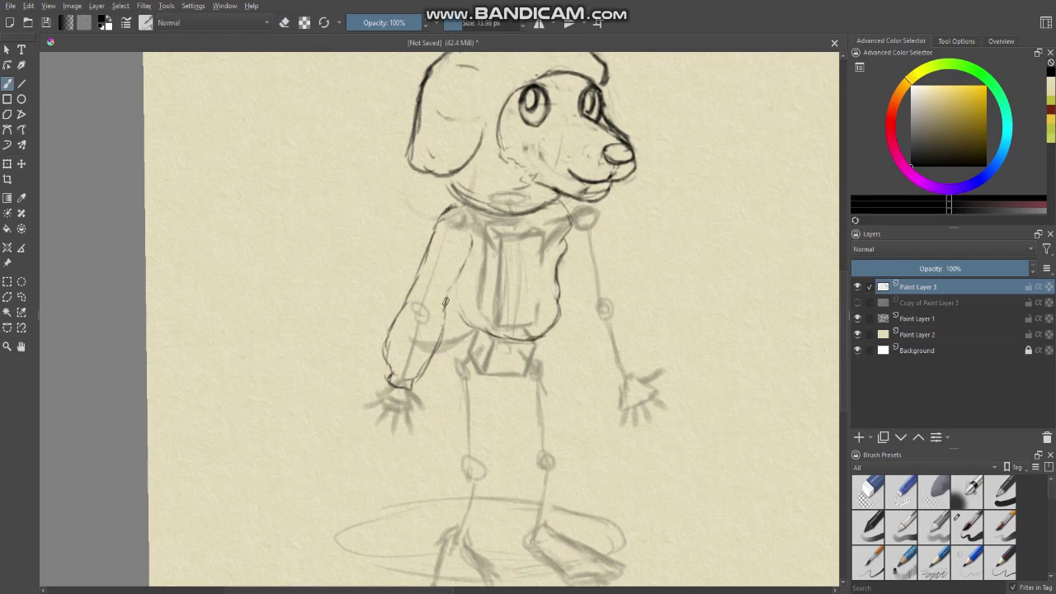
mouse_move(467, 260)
mouse_down()
mouse_move(468, 241)
mouse_move(459, 275)
mouse_up()
key(e)
key(e)
scroll(457, 271, down, 2)
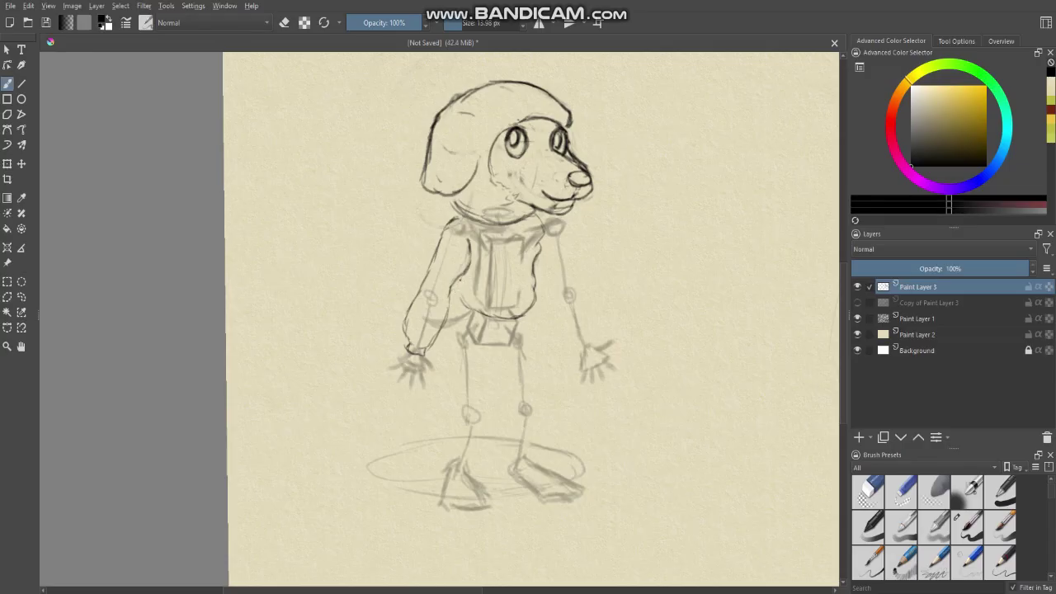
Mirror the canvas view and draw a thick second line beneath the torso's bottom edge as a hem
key(m)
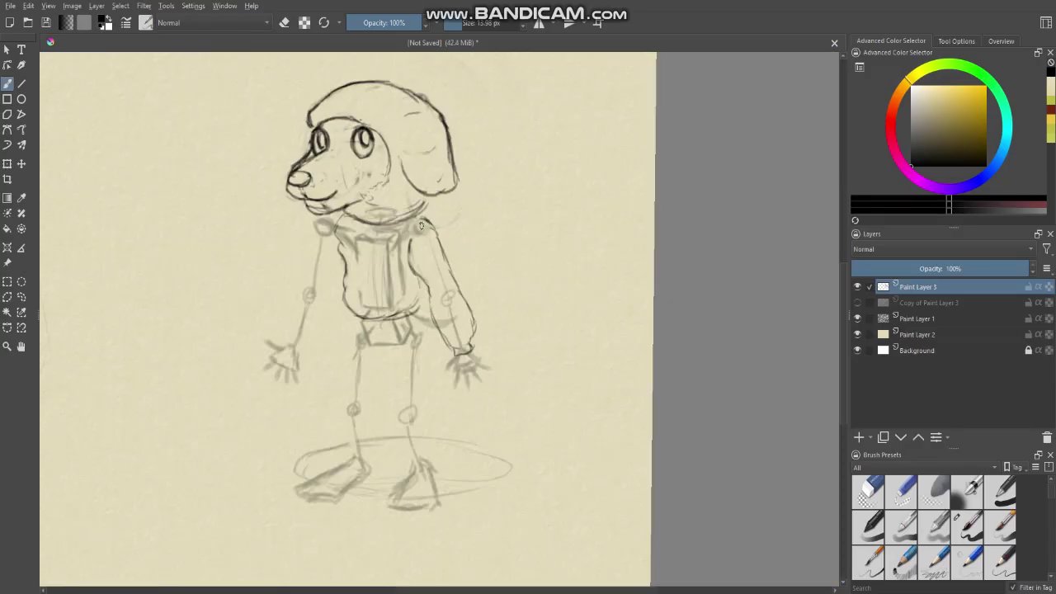
scroll(391, 281, up, 4)
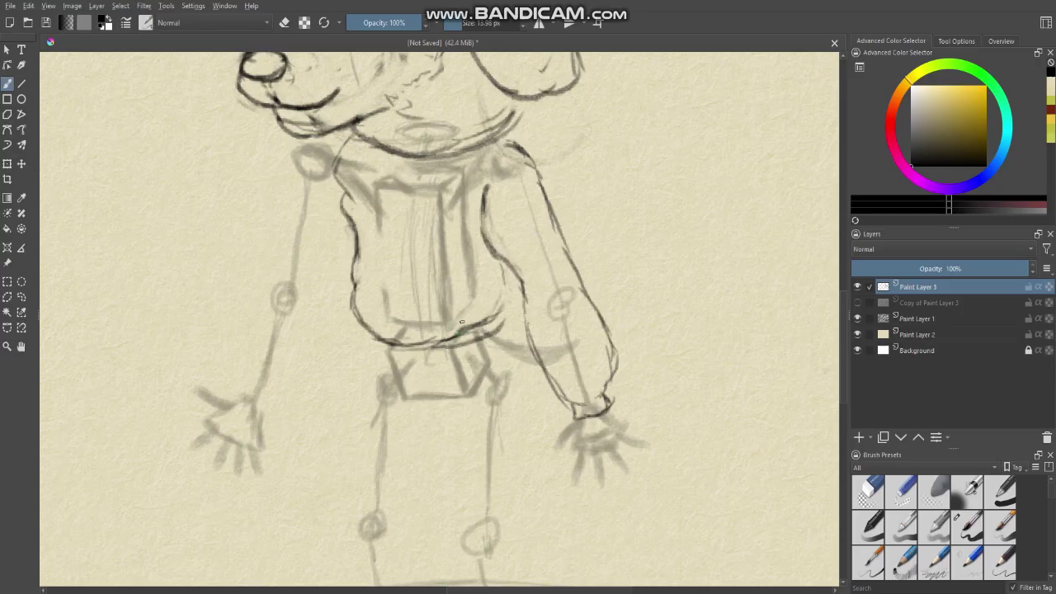
key(e)
key(e)
mouse_move(408, 354)
mouse_down()
mouse_move(371, 333)
mouse_move(439, 351)
mouse_move(384, 357)
mouse_move(475, 340)
mouse_move(383, 355)
mouse_up()
key(e)
key(e)
key(e)
key(e)
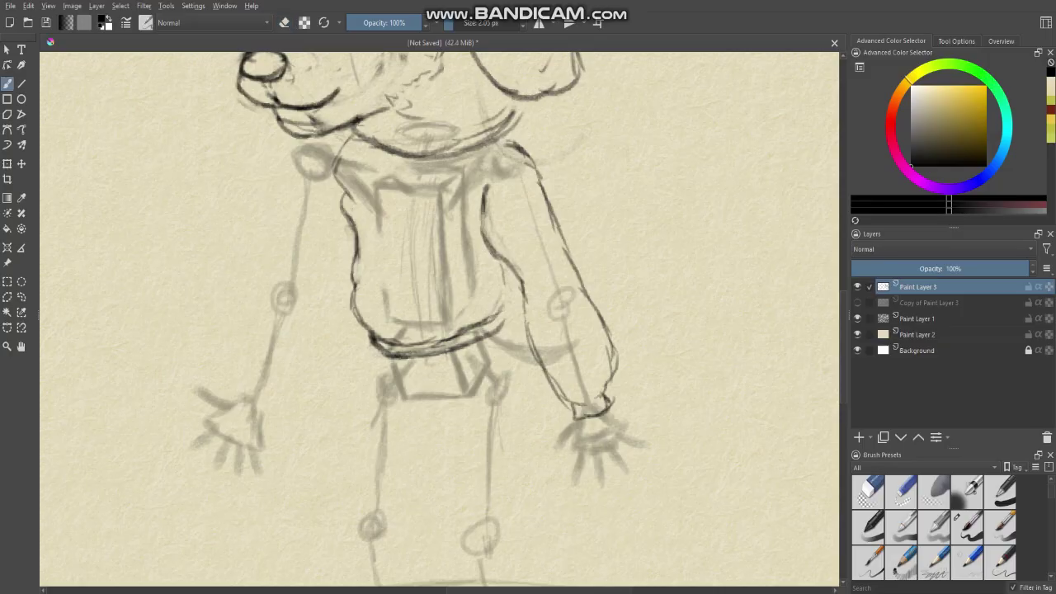
Extend the hem line around the torso's lower corner beside the near arm and clean up the edge
drag(454, 351, 491, 333)
drag(453, 23, 455, 24)
mouse_move(514, 310)
mouse_down()
mouse_move(503, 330)
mouse_move(509, 318)
mouse_up()
mouse_move(509, 293)
mouse_down()
mouse_move(500, 314)
mouse_move(508, 296)
mouse_up()
mouse_move(512, 263)
mouse_down()
mouse_move(511, 299)
mouse_move(448, 363)
mouse_up()
key(e)
key(e)
Draw a short line at the far shoulder, erase the torso's bumpy front outline and redraw it further out
scroll(483, 317, down, 3)
scroll(483, 334, up, 1)
scroll(446, 365, up, 1)
scroll(446, 365, up, 2)
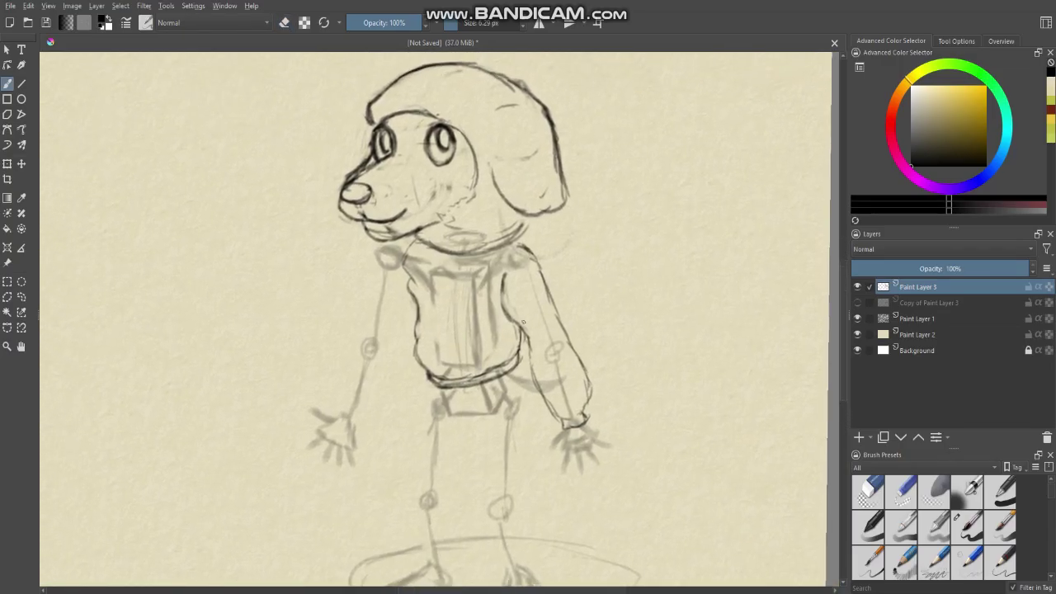
scroll(404, 252, up, 1)
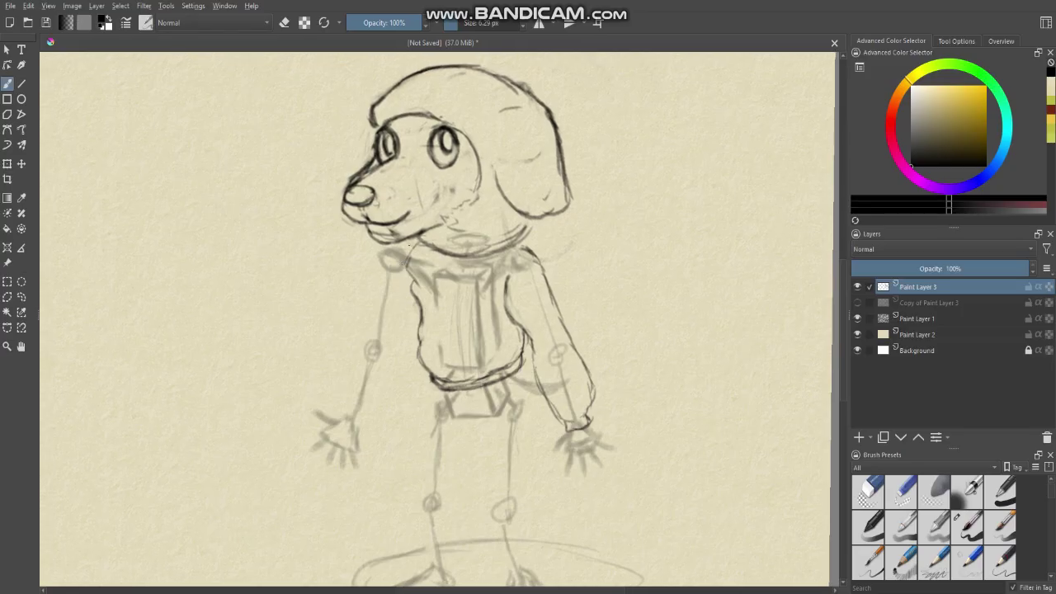
mouse_move(374, 262)
mouse_down()
mouse_move(410, 244)
mouse_move(377, 269)
mouse_up()
key(e)
key(e)
key(e)
mouse_move(411, 285)
mouse_down()
mouse_move(419, 340)
mouse_move(413, 263)
mouse_move(402, 294)
mouse_move(414, 309)
mouse_move(398, 295)
mouse_move(432, 385)
mouse_move(499, 394)
mouse_move(451, 379)
mouse_move(511, 372)
mouse_move(424, 385)
mouse_up()
key(e)
key(bracketleft)
key(bracketleft)
key(bracketleft)
key(e)
key(e)
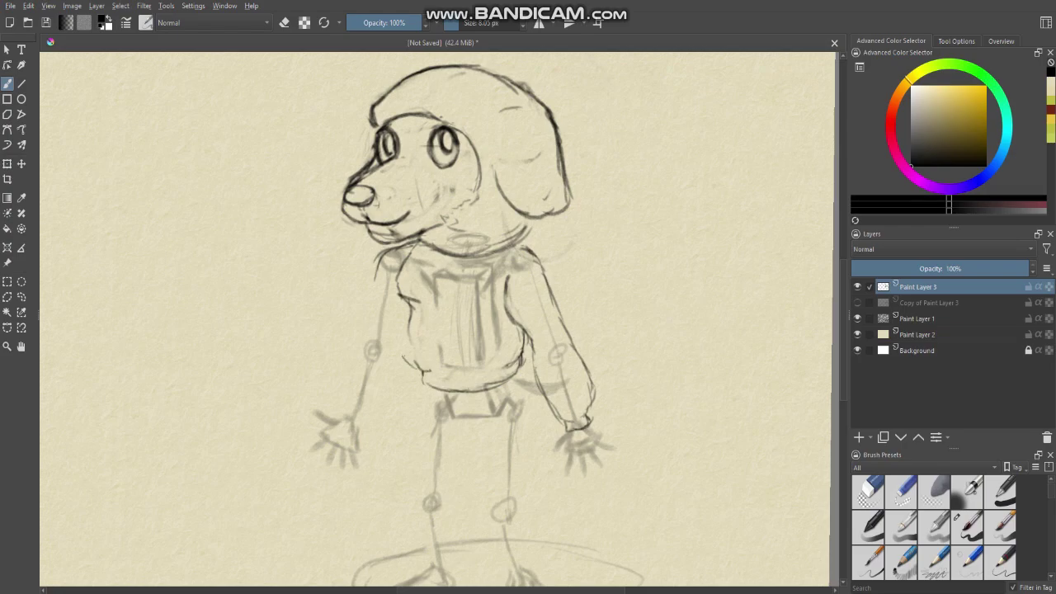
Smooth the torso's front outline into one continuous curve down to the hem, erasing the leftover marks
mouse_move(417, 328)
mouse_down()
mouse_move(392, 362)
mouse_move(403, 329)
mouse_move(397, 361)
mouse_move(413, 330)
mouse_move(410, 308)
mouse_move(402, 339)
mouse_move(409, 351)
mouse_move(409, 328)
mouse_move(425, 370)
mouse_up()
key(e)
key(e)
key(e)
key(e)
key(e)
mouse_move(417, 313)
mouse_down()
mouse_move(414, 324)
mouse_move(401, 275)
mouse_move(394, 299)
mouse_move(410, 331)
mouse_up()
key(e)
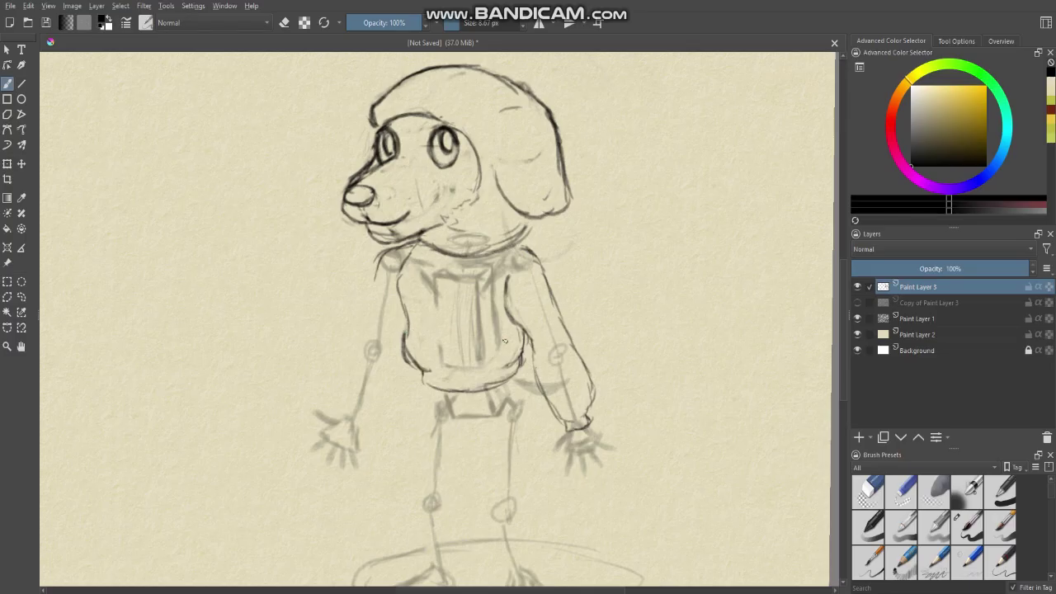
Clean up the near arm's inner line and darken the curve over the near shoulder
scroll(493, 296, down, 2)
scroll(481, 307, up, 2)
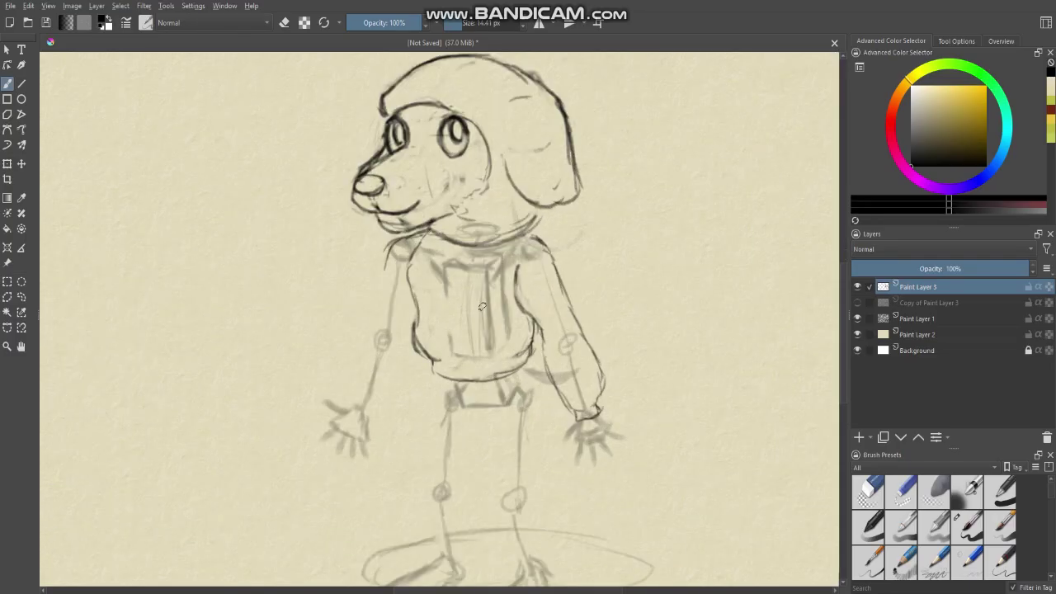
shift+drag(484, 306, 503, 313)
key(e)
mouse_move(517, 270)
mouse_down()
mouse_move(520, 311)
mouse_move(531, 310)
mouse_move(513, 311)
mouse_up()
key(e)
drag(528, 236, 557, 264)
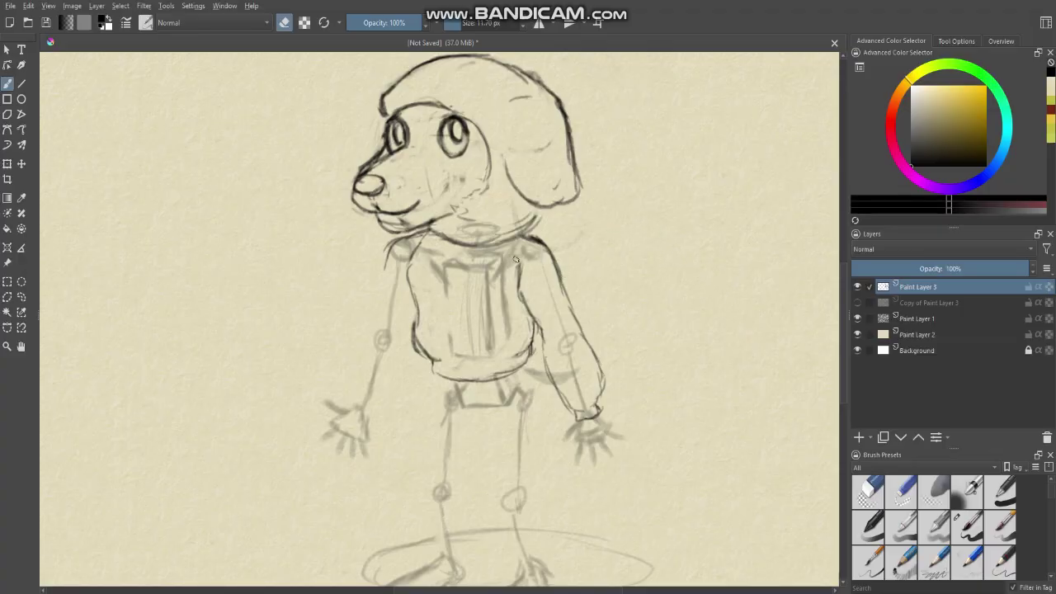
Round out the near shoulder with a fuller, darker curve running down the outside of the upper arm
key(bracketleft)
key(e)
key(e)
key(e)
key(e)
click(285, 21)
key(bracketright)
mouse_move(523, 238)
mouse_down()
mouse_move(541, 240)
mouse_move(566, 280)
mouse_up()
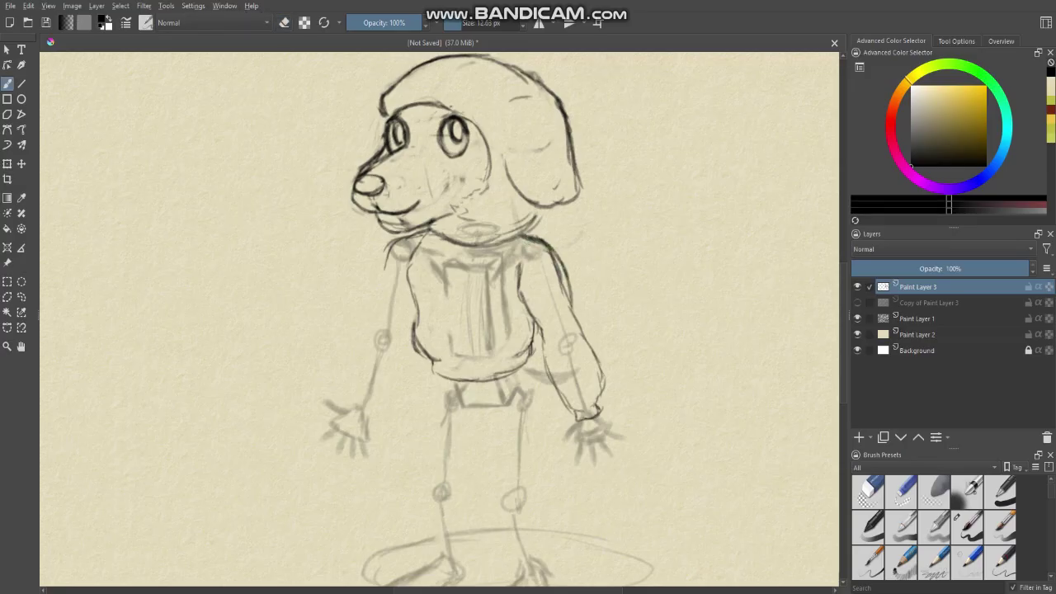
key(e)
key(e)
Draw the far arm's outline around its skeleton line from the shoulder to a rounded forearm
scroll(481, 300, down, 3)
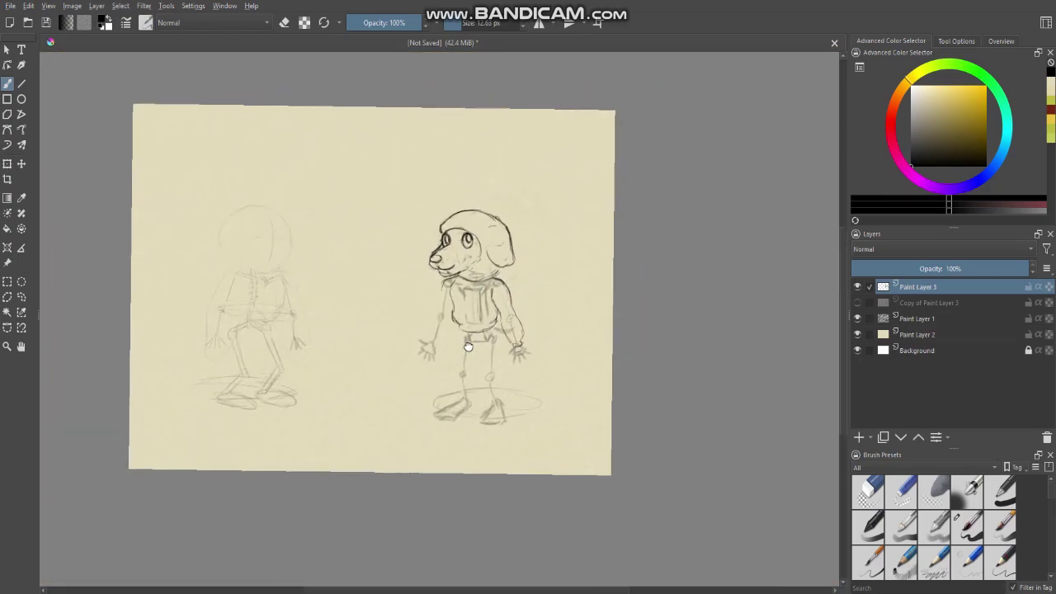
drag(467, 347, 483, 328)
scroll(472, 288, up, 1)
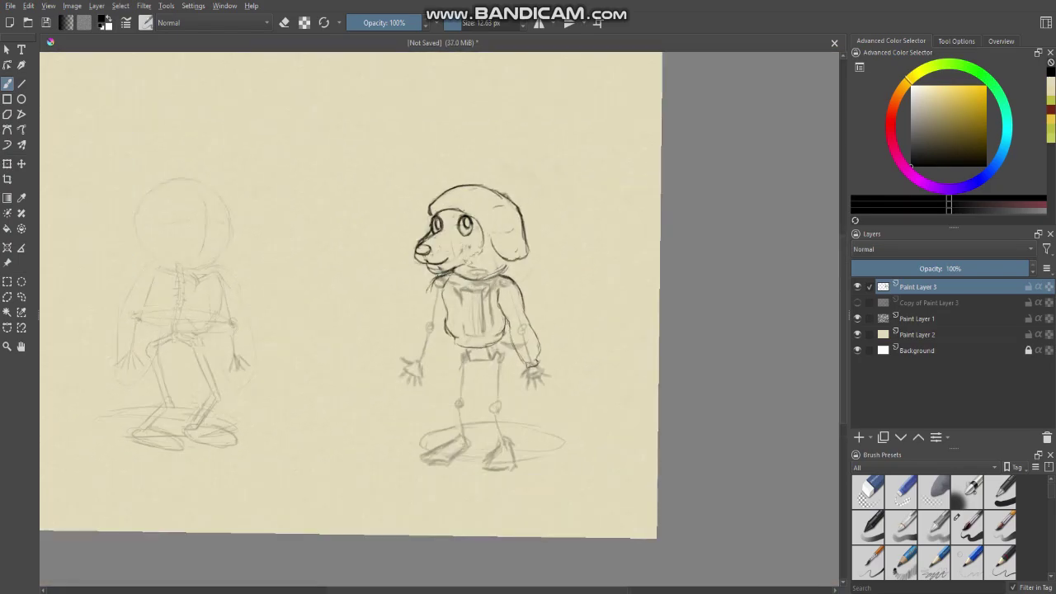
drag(431, 295, 417, 339)
key(e)
scroll(428, 343, up, 1)
key(e)
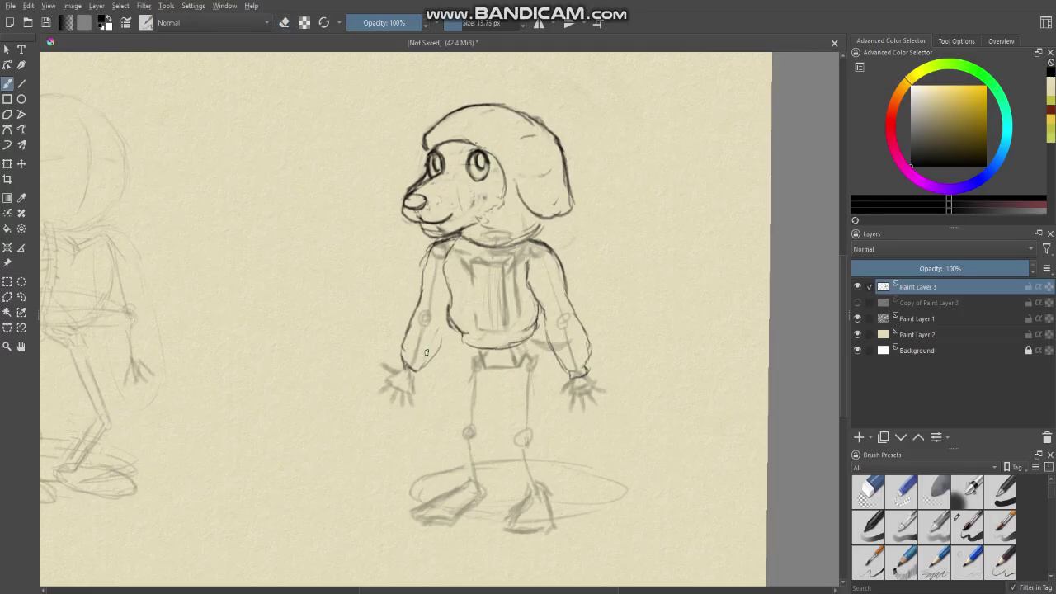
Add cross-contour ellipses to the far arm's upper arm and forearm, and mirror the canvas view
mouse_move(417, 339)
mouse_down()
mouse_move(435, 331)
mouse_move(409, 332)
mouse_move(437, 330)
mouse_up()
mouse_move(420, 295)
mouse_down()
mouse_move(447, 281)
mouse_move(434, 295)
mouse_move(423, 291)
mouse_move(437, 313)
mouse_move(401, 285)
mouse_move(369, 282)
mouse_up()
scroll(423, 292, down, 2)
scroll(438, 314, up, 1)
scroll(370, 281, up, 1)
key(m)
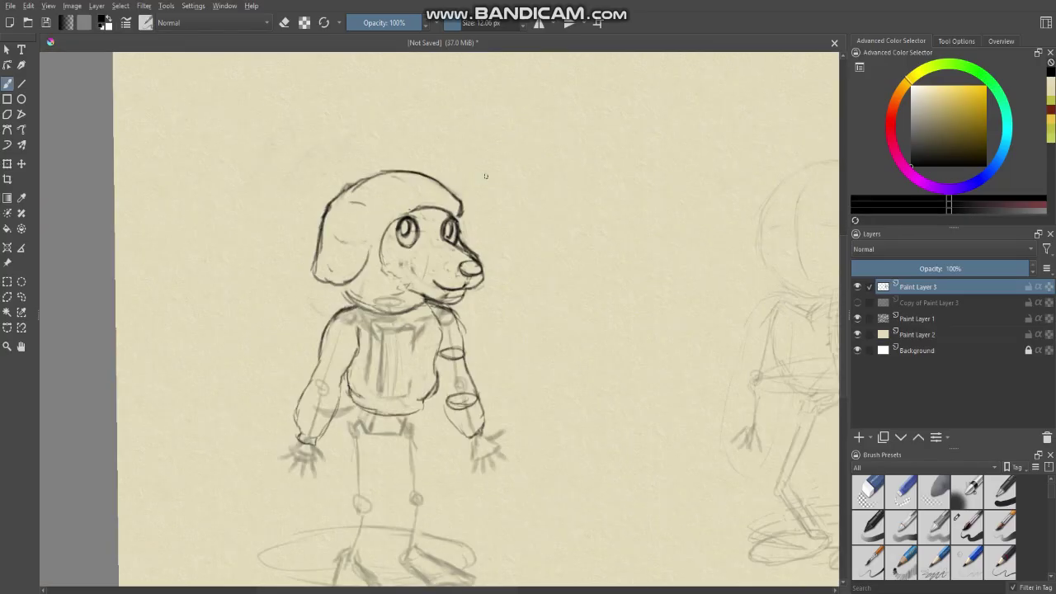
Refine the far arm's contour ellipses and forearm outline, erasing stray marks around them
drag(424, 432, 469, 426)
scroll(479, 339, up, 1)
key(e)
mouse_move(465, 351)
mouse_down()
mouse_move(450, 353)
mouse_move(472, 345)
mouse_move(446, 359)
mouse_move(463, 338)
mouse_move(449, 354)
mouse_up()
key(e)
scroll(449, 353, down, 5)
scroll(487, 370, up, 5)
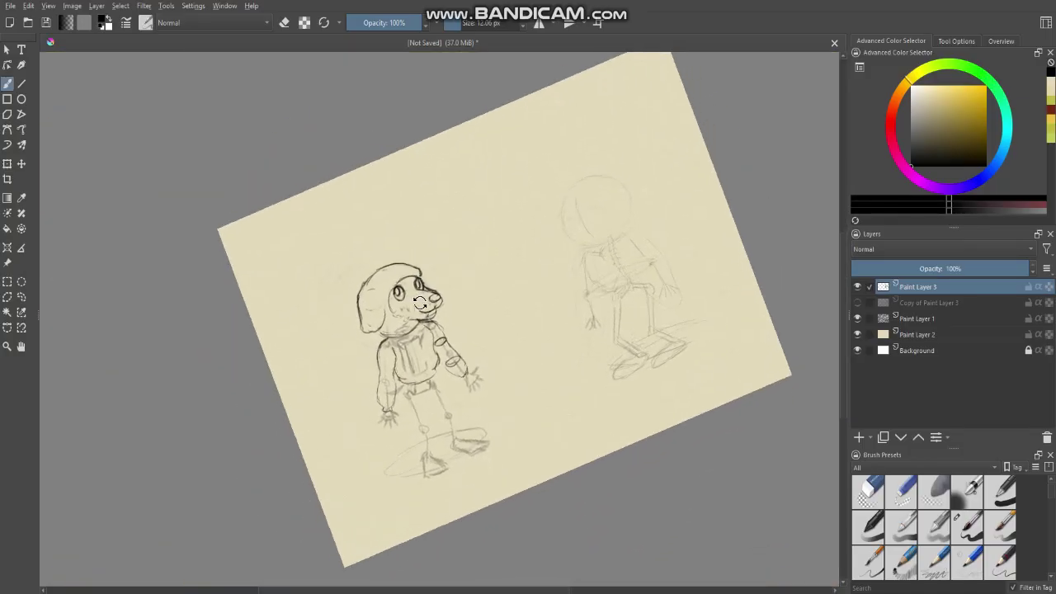
scroll(487, 370, up, 2)
mouse_move(486, 366)
mouse_down()
mouse_move(532, 342)
mouse_move(515, 368)
mouse_move(527, 352)
mouse_move(534, 360)
mouse_move(519, 370)
mouse_move(492, 352)
mouse_move(473, 303)
mouse_move(467, 248)
mouse_move(493, 232)
mouse_move(459, 398)
mouse_up()
key(e)
key(e)
Draw the far arm's inner line between the ellipses and erase the extra line at its shoulder
scroll(493, 353, down, 4)
scroll(458, 398, up, 1)
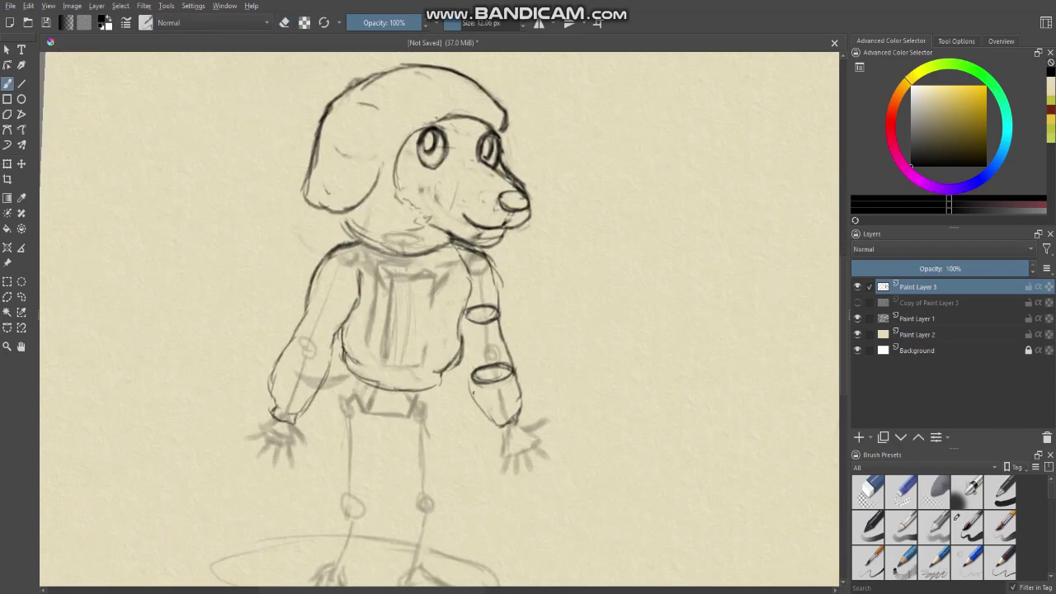
drag(464, 323, 472, 352)
drag(472, 312, 464, 350)
key(e)
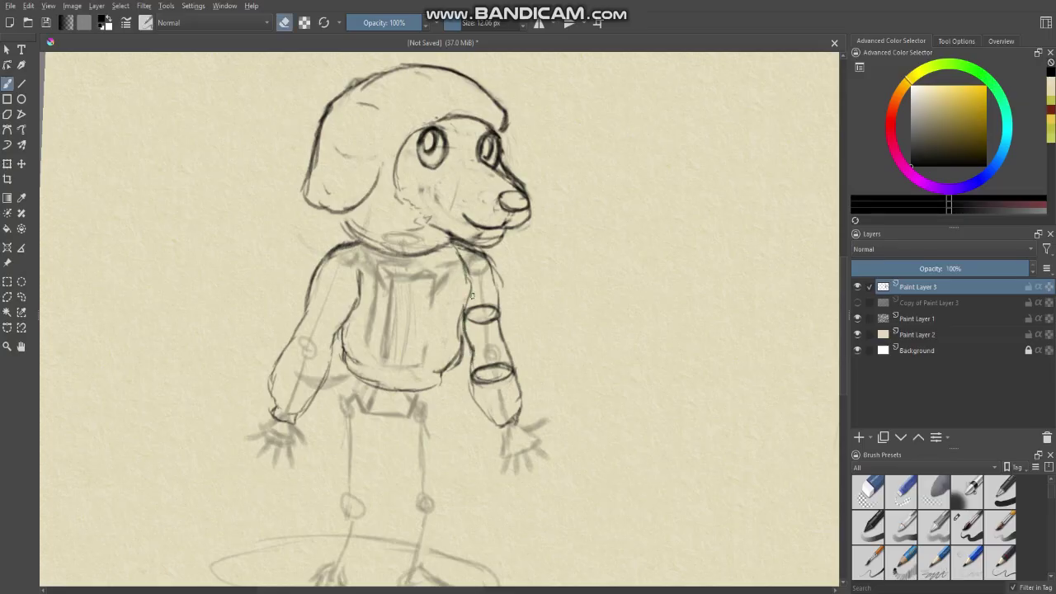
key(e)
key(e)
drag(456, 254, 462, 280)
key(e)
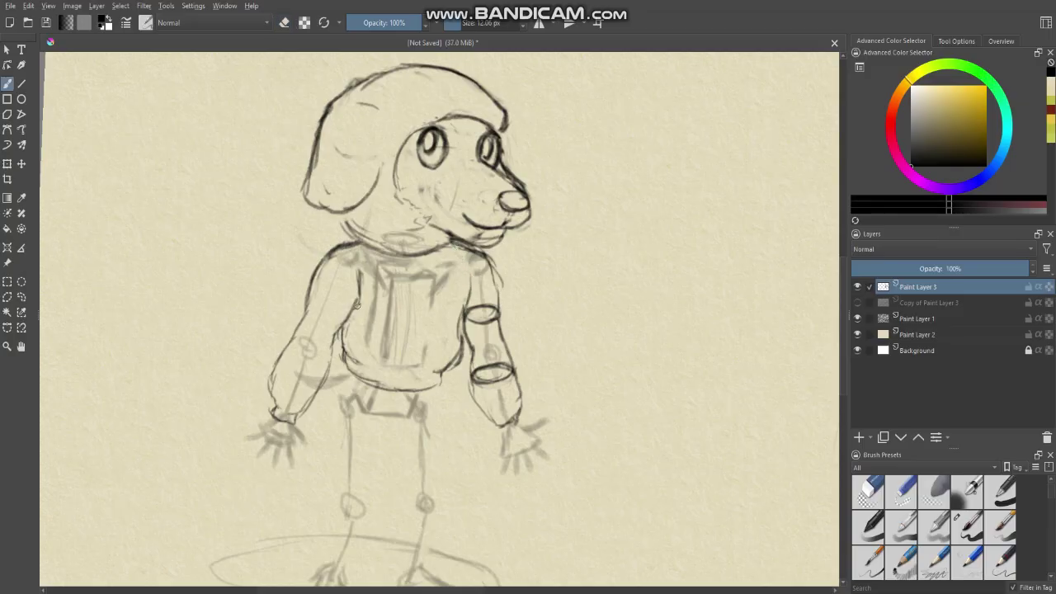
Clean up the near arm's inner line where it meets the torso near the armpit
key(e)
key(e)
drag(355, 287, 361, 259)
key(e)
key(e)
drag(395, 348, 365, 309)
key(e)
key(e)
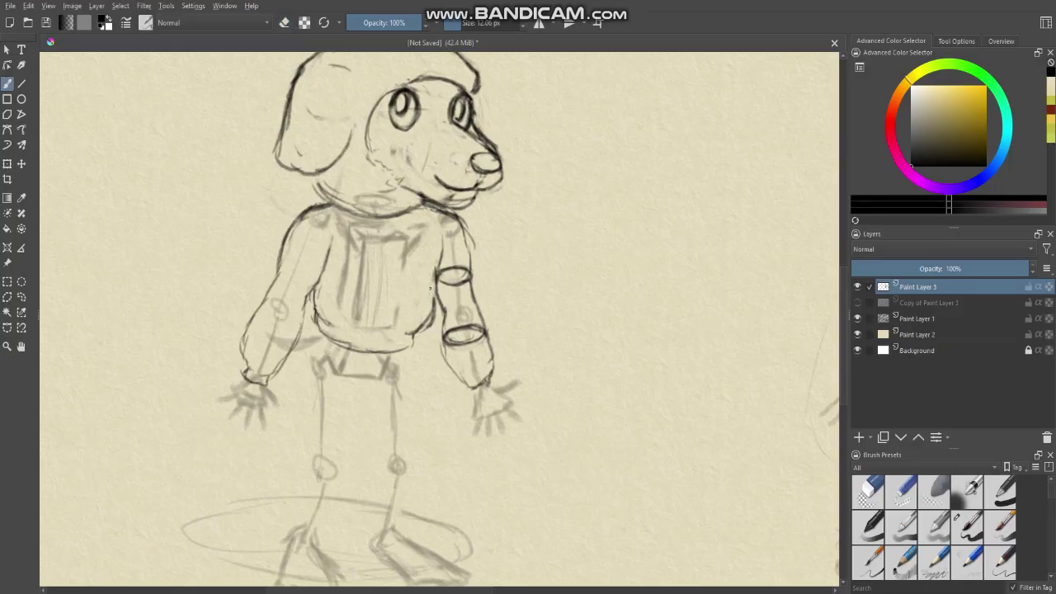
Tidy the outer outline of the far arm between the shoulder and the forearm
key(e)
key(e)
mouse_move(467, 253)
mouse_down()
mouse_move(463, 223)
mouse_move(485, 299)
mouse_up()
scroll(462, 226, down, 2)
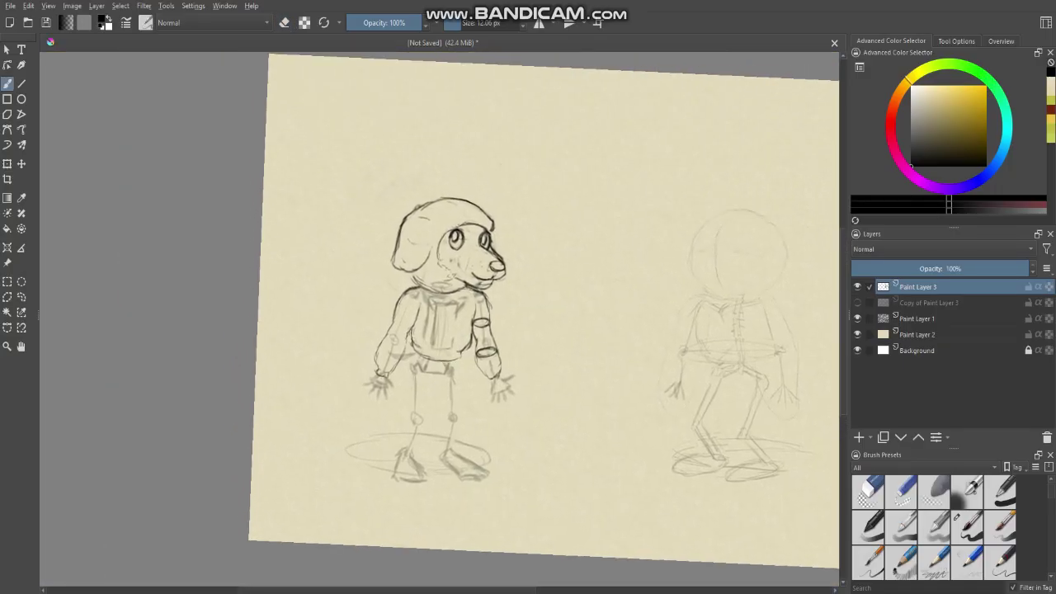
scroll(495, 346, up, 3)
scroll(467, 334, up, 1)
key(e)
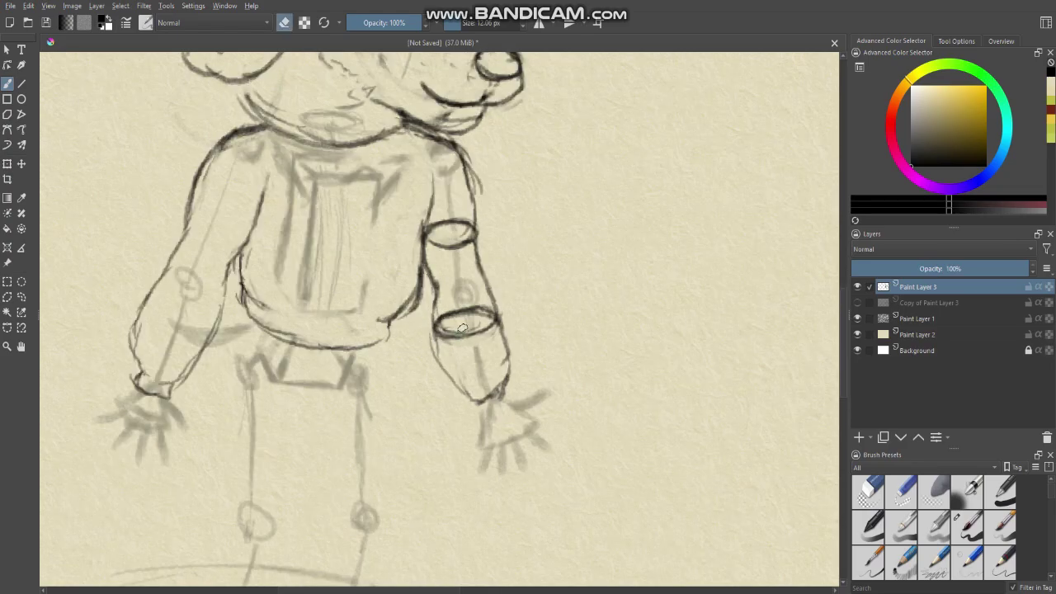
key(e)
Draw cuff bands around both wrists and clean up the near wrist's lines
mouse_move(478, 392)
mouse_down()
mouse_move(470, 356)
mouse_move(500, 347)
mouse_move(472, 374)
mouse_move(467, 365)
mouse_move(498, 362)
mouse_move(448, 368)
mouse_up()
scroll(458, 384, down, 2)
scroll(317, 306, up, 2)
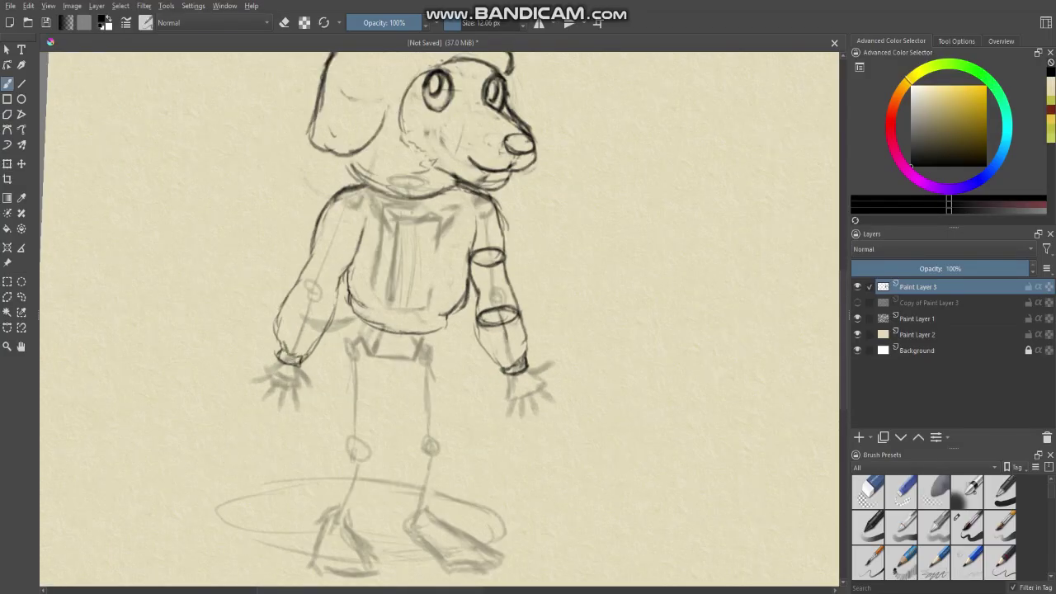
key(e)
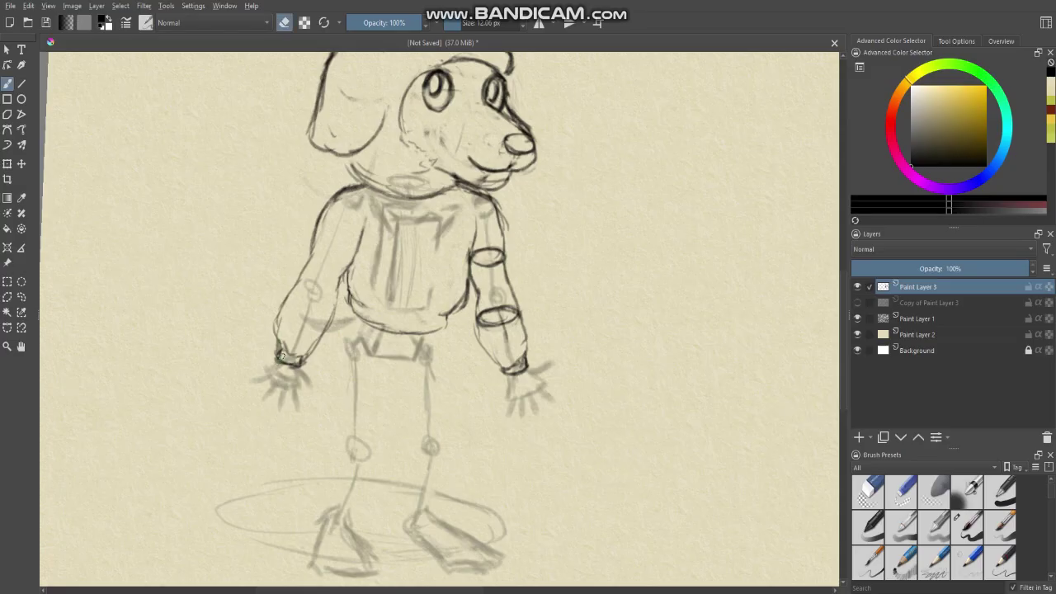
mouse_move(283, 357)
mouse_down()
mouse_move(279, 347)
mouse_move(300, 361)
mouse_up()
key(e)
key(e)
key(e)
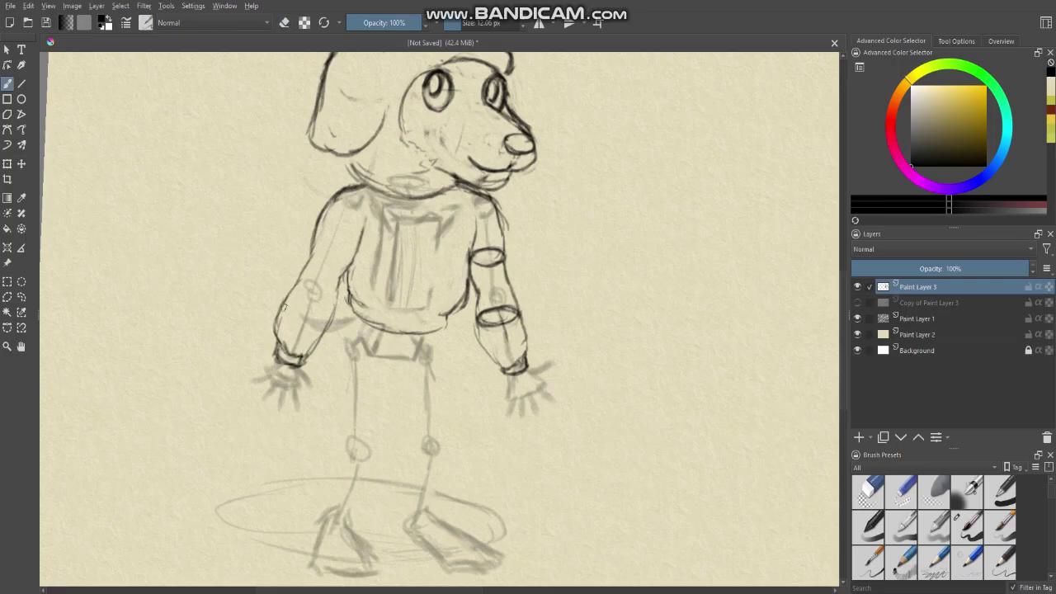
Refine the near arm's outer outline and the shoulder curve with cleaner, darker lines
mouse_move(310, 244)
mouse_down()
mouse_move(301, 275)
mouse_move(318, 229)
mouse_up()
key(e)
key(e)
key(e)
mouse_move(346, 189)
mouse_down()
mouse_move(328, 226)
mouse_move(379, 261)
mouse_up()
key(e)
scroll(336, 224, down, 2)
drag(360, 291, 344, 215)
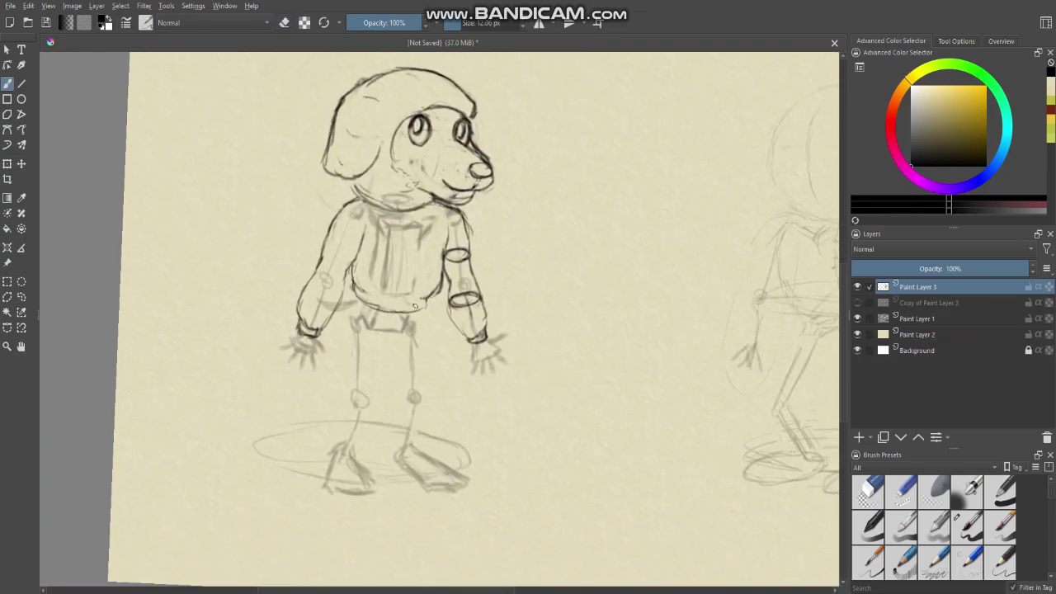
Erase the uneven bottom edge of the torso and redraw it as a curved, double-lined waistband
key(e)
mouse_move(420, 299)
mouse_down()
mouse_move(409, 309)
mouse_move(361, 307)
mouse_up()
key(e)
key(e)
mouse_move(428, 288)
mouse_down()
mouse_move(423, 305)
mouse_move(386, 308)
mouse_move(365, 300)
mouse_move(352, 267)
mouse_move(373, 313)
mouse_move(412, 322)
mouse_move(363, 312)
mouse_move(412, 317)
mouse_up()
key(e)
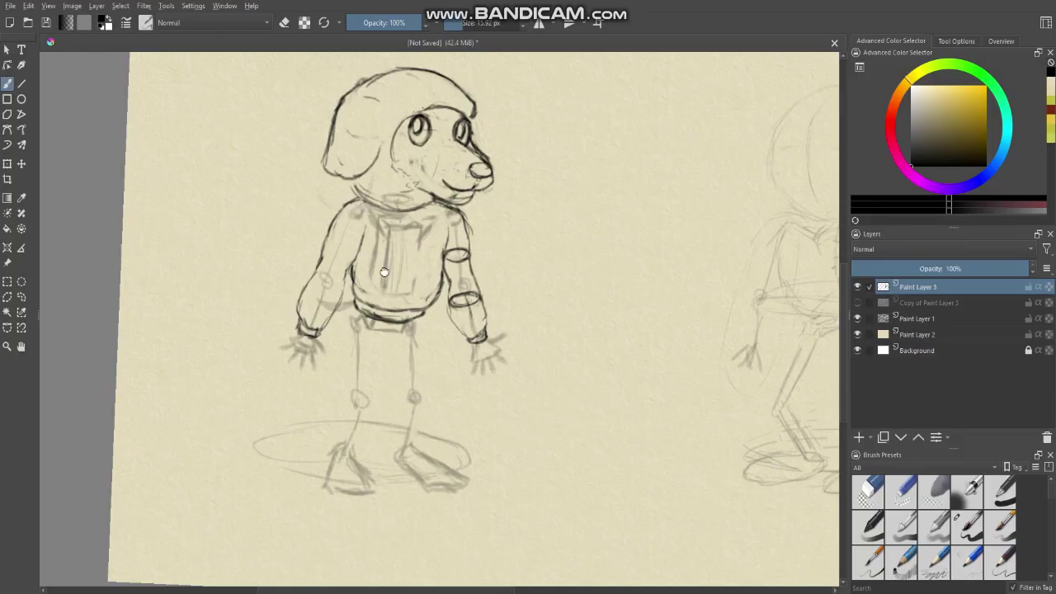
Sketch the pelvis below the waistband with a curved underside and a short crotch line
mouse_move(375, 255)
mouse_down()
mouse_move(384, 299)
mouse_move(385, 229)
mouse_up()
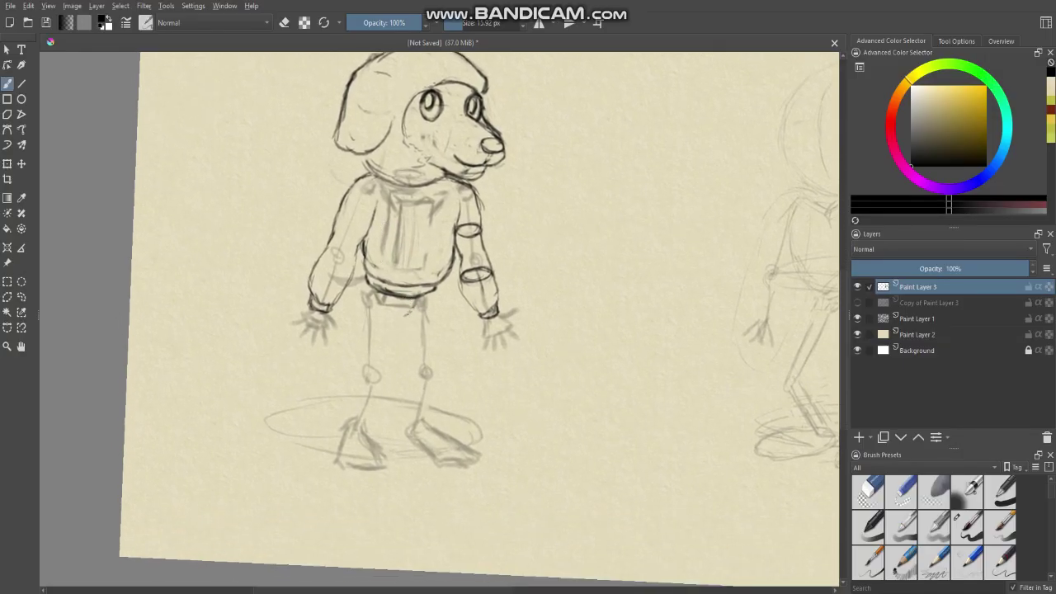
drag(380, 312, 415, 314)
drag(428, 293, 425, 328)
mouse_move(390, 316)
mouse_down()
mouse_move(379, 302)
mouse_move(378, 317)
mouse_up()
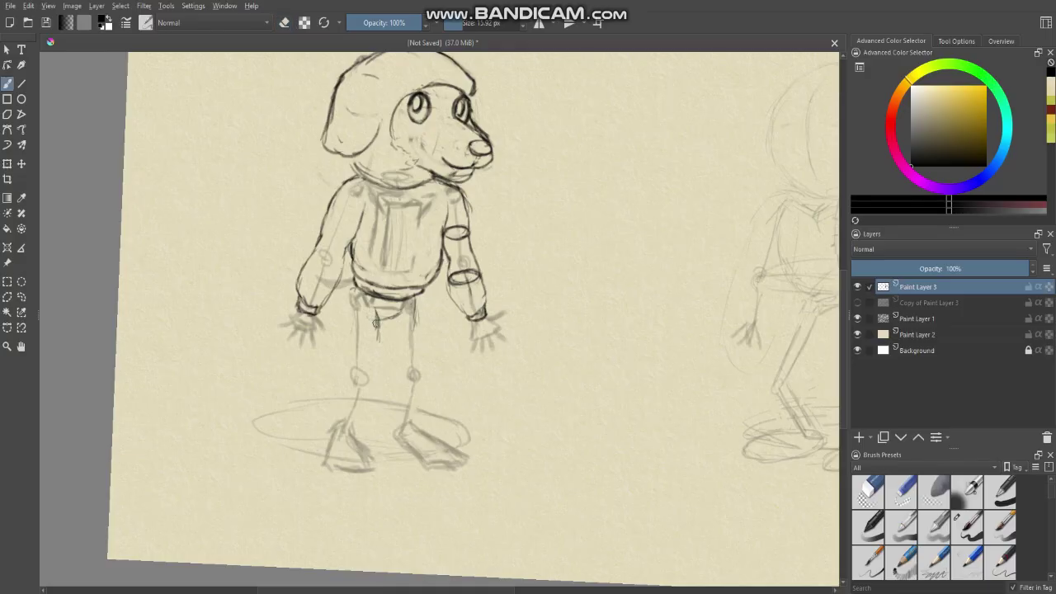
Draw the near leg around its skeleton line, from a rounded thigh to a narrow ankle
key(e)
key(e)
drag(336, 305, 356, 399)
mouse_move(379, 336)
mouse_down()
mouse_move(358, 424)
mouse_move(372, 382)
mouse_move(340, 425)
mouse_up()
drag(378, 376, 350, 435)
Erase the excess lines at the near leg's ankle and darken the leg's back outline up to the thigh
key(e)
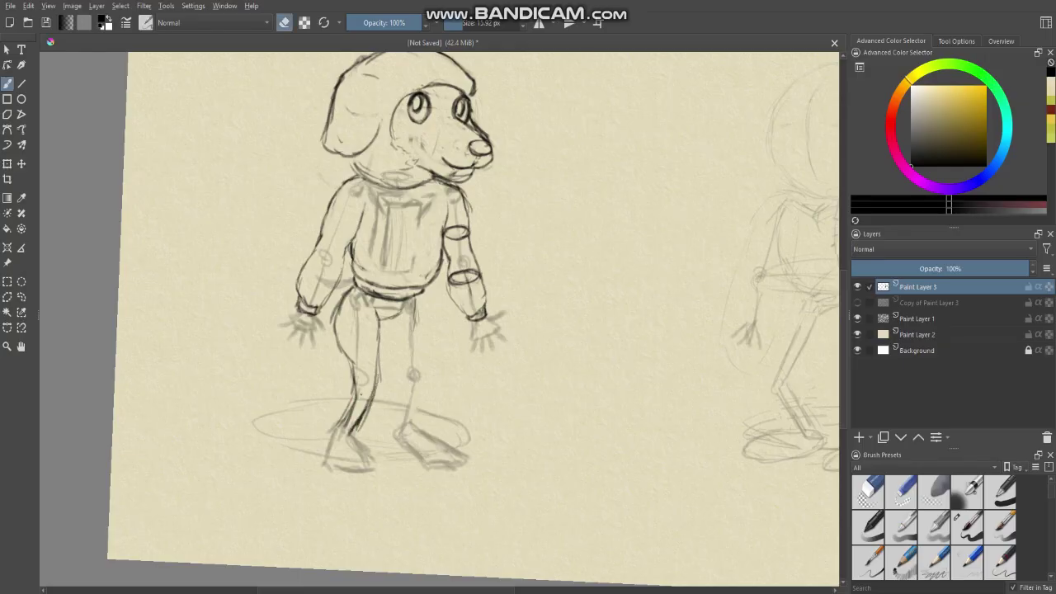
drag(361, 395, 345, 427)
drag(359, 397, 333, 431)
key(e)
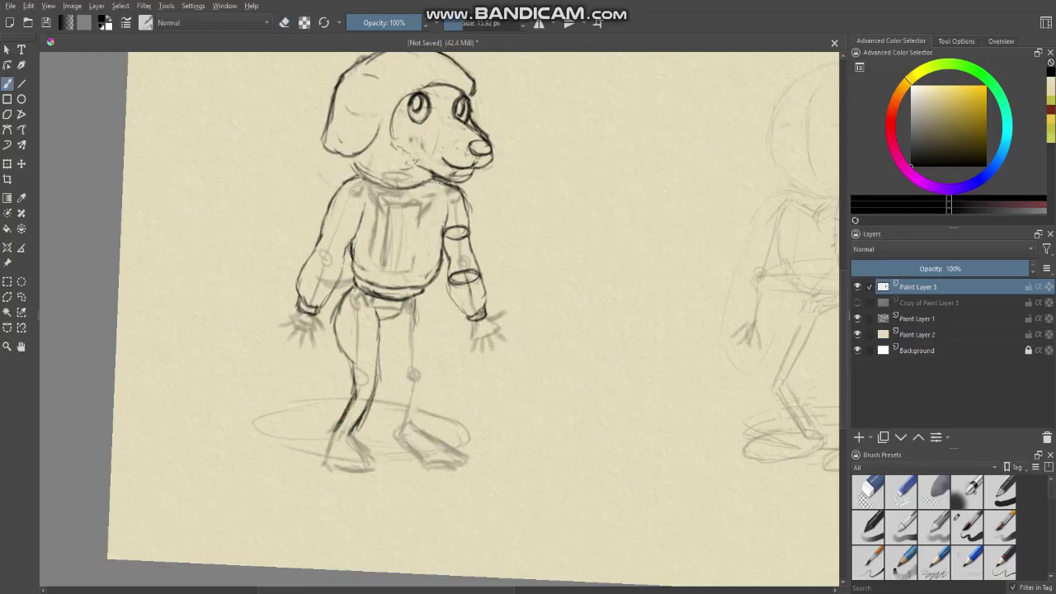
drag(352, 379, 351, 406)
drag(353, 351, 347, 406)
drag(354, 370, 350, 399)
drag(353, 349, 342, 368)
drag(345, 327, 338, 365)
drag(341, 295, 336, 343)
Trim the near thigh's outer outline so it curves more tightly down from the waistband
key(e)
key(e)
drag(347, 306, 336, 350)
mouse_move(355, 296)
mouse_down()
mouse_move(346, 331)
mouse_move(333, 332)
mouse_move(330, 311)
mouse_up()
key(e)
key(e)
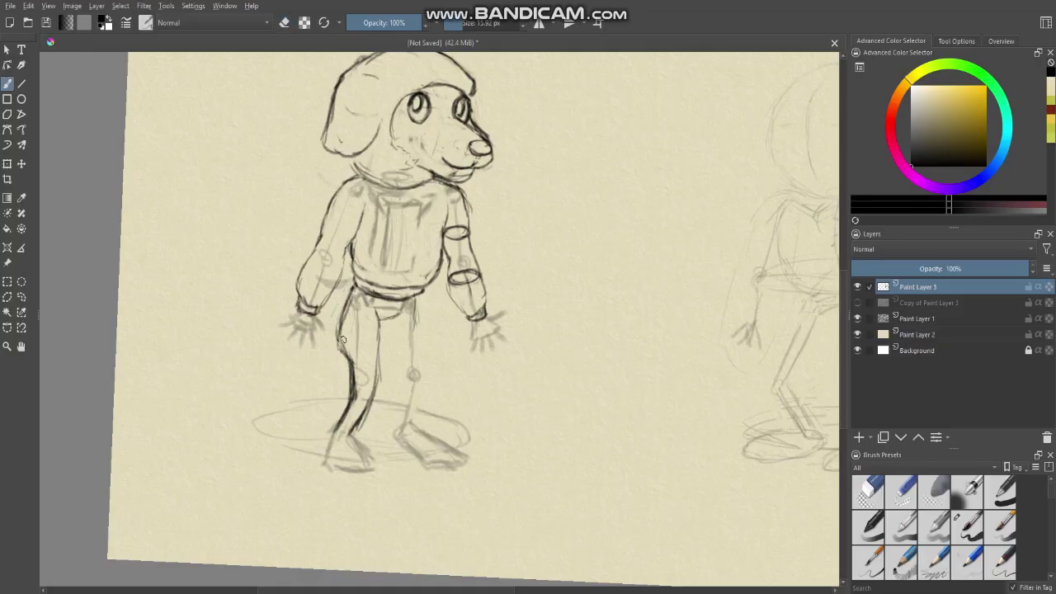
Refine the near thigh's outer outline up to the waistband and clean up the curved underside of the pelvis
key(e)
mouse_move(343, 360)
mouse_down()
mouse_move(337, 342)
mouse_move(357, 290)
mouse_up()
key(e)
key(e)
key(e)
drag(382, 318, 403, 309)
key(e)
key(e)
Draw the far leg around its skeleton line, with inner and outer outlines narrowing from the hip to the ankle
drag(418, 298, 422, 355)
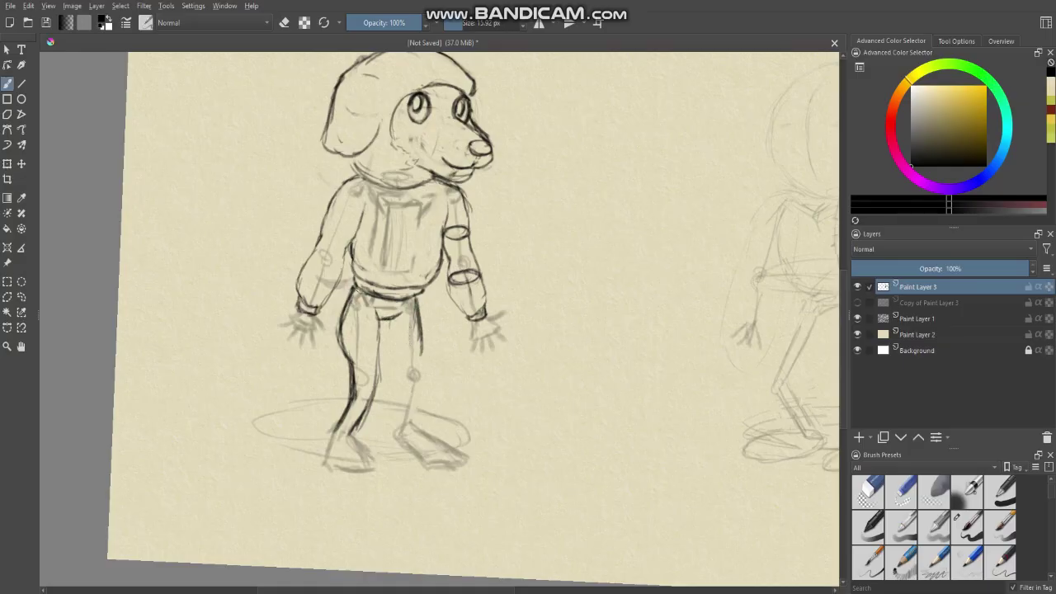
mouse_move(378, 312)
mouse_down()
mouse_move(379, 354)
mouse_move(396, 368)
mouse_up()
mouse_move(390, 325)
mouse_down()
mouse_move(406, 378)
mouse_move(396, 356)
mouse_move(408, 368)
mouse_move(401, 362)
mouse_move(398, 426)
mouse_up()
drag(414, 382, 395, 432)
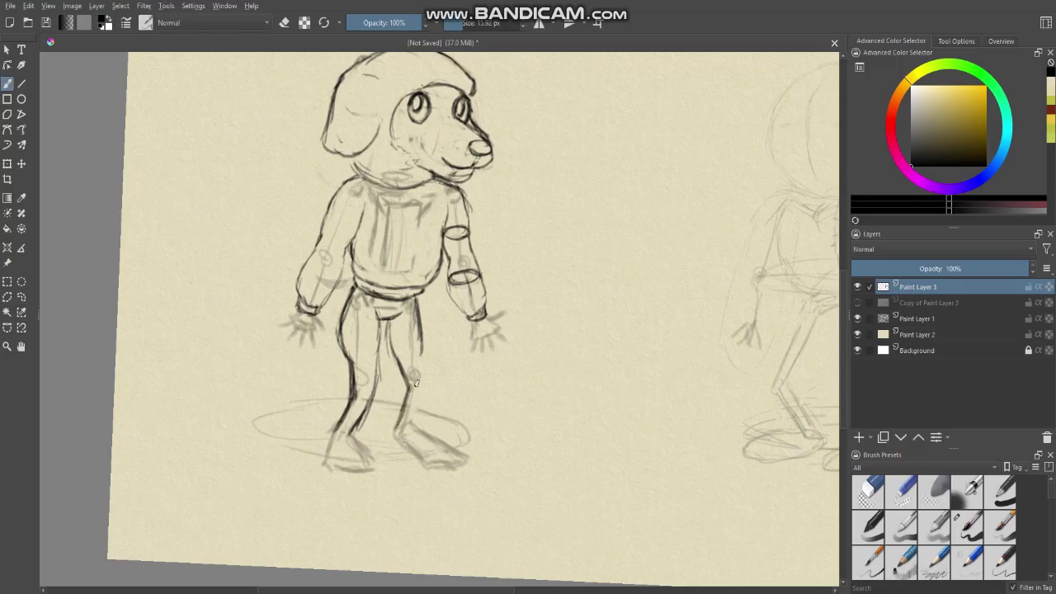
mouse_move(422, 349)
mouse_down()
mouse_move(427, 386)
mouse_move(405, 426)
mouse_up()
drag(429, 380, 412, 423)
key(e)
key(e)
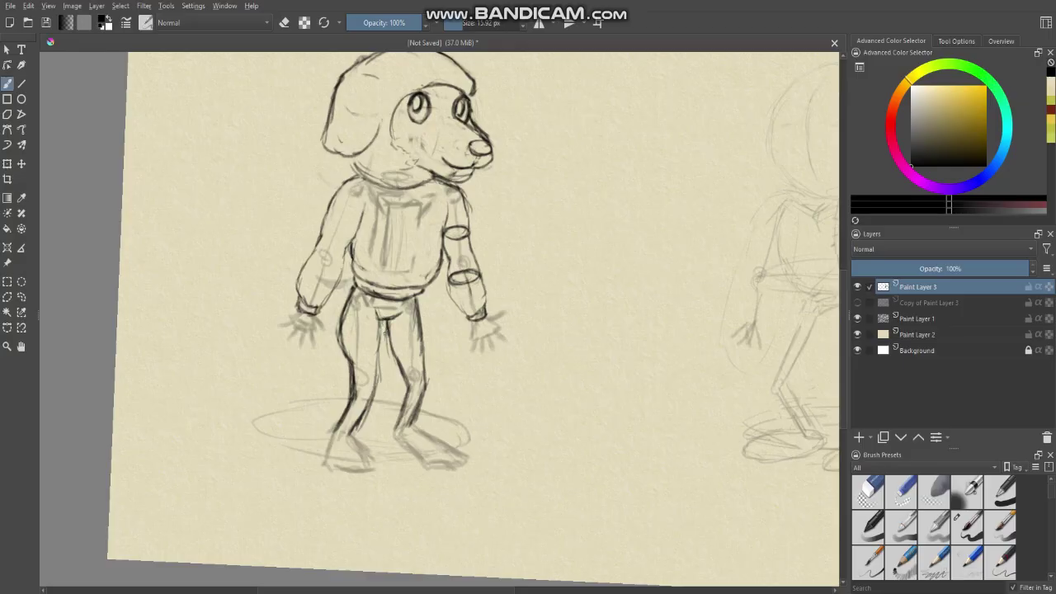
Darken the far leg's inner thigh line and thin the curved pelvis line where it meets the crotch
key(e)
key(e)
scroll(405, 372, up, 2)
mouse_move(394, 384)
mouse_down()
mouse_move(387, 294)
mouse_move(420, 327)
mouse_move(408, 347)
mouse_up()
key(e)
key(e)
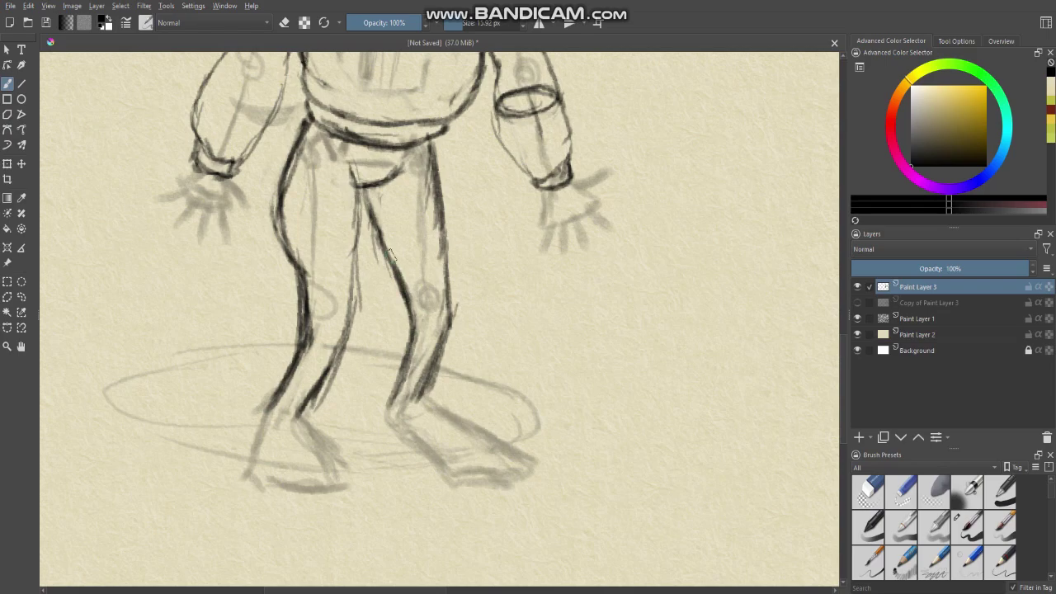
mouse_move(399, 277)
mouse_down()
mouse_move(360, 190)
mouse_move(369, 304)
mouse_up()
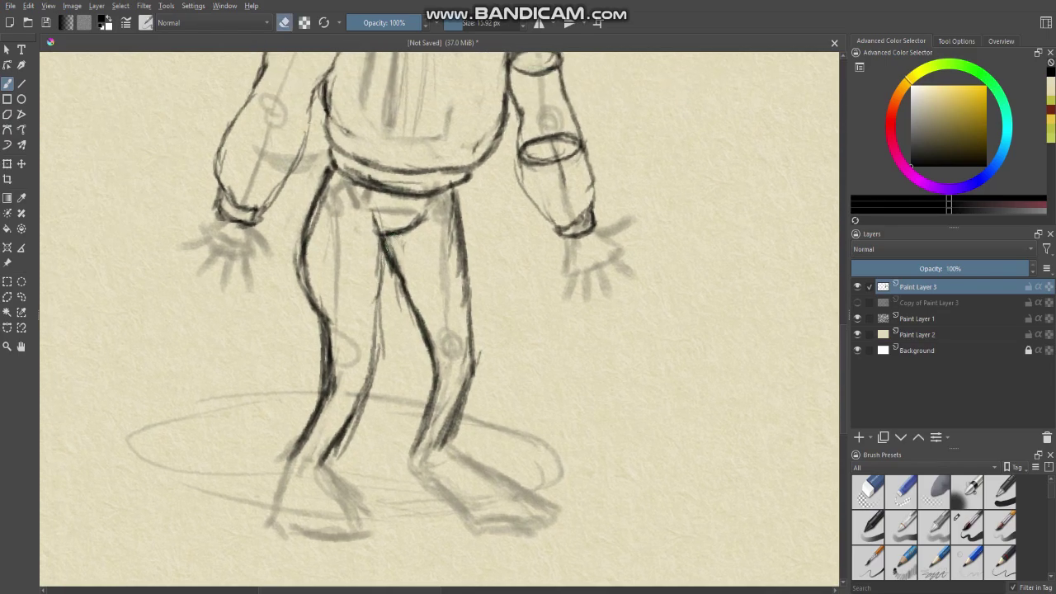
drag(384, 236, 408, 297)
key(e)
drag(392, 242, 425, 218)
key(e)
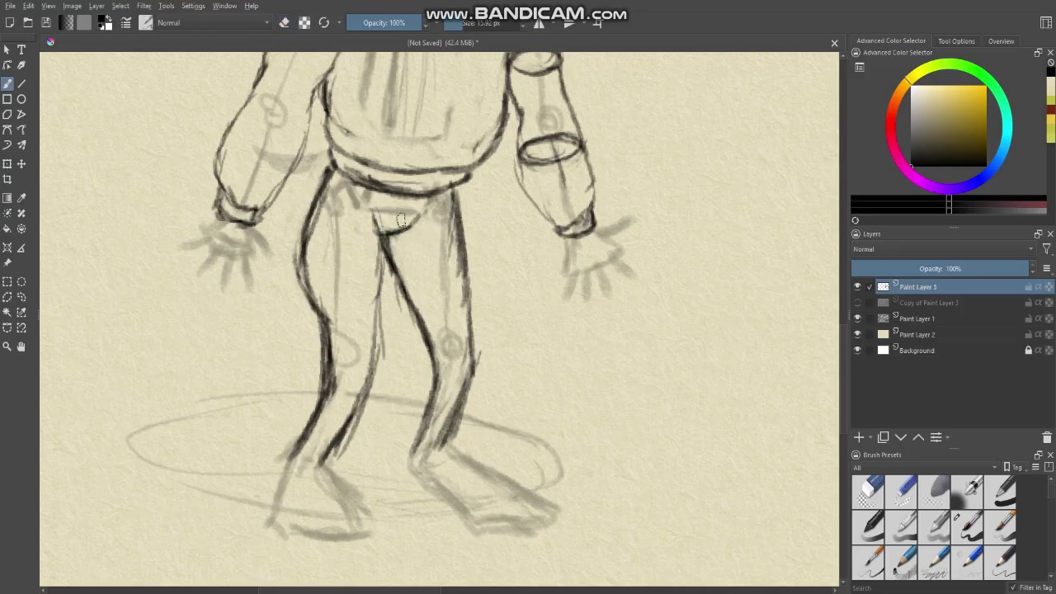
Darken the near leg's inner outline from the crotch to the ankle and thin its lower part by erasing
key(e)
key(e)
drag(375, 218, 388, 312)
drag(378, 245, 384, 356)
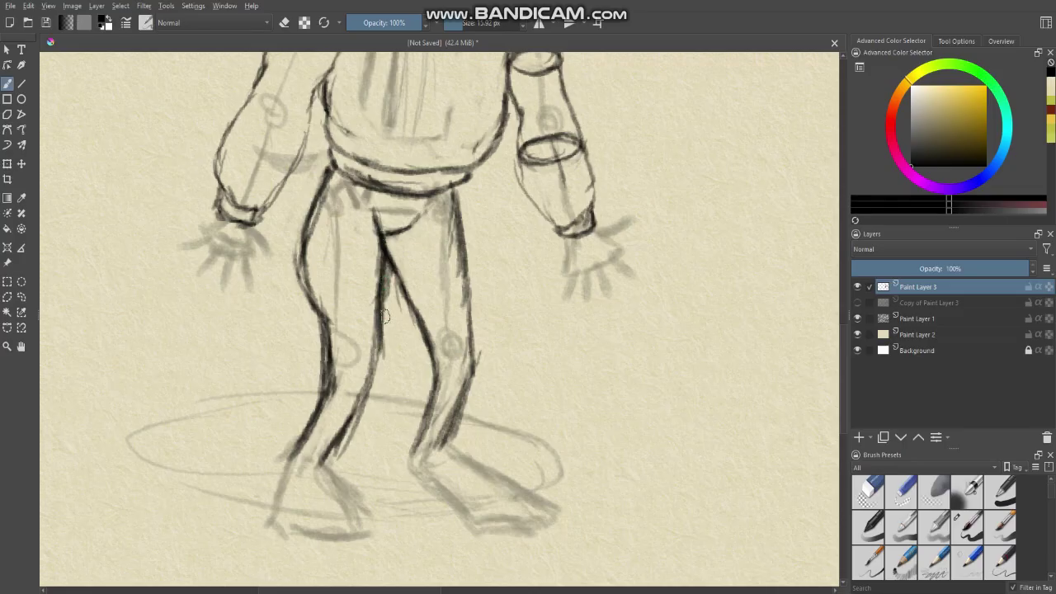
mouse_move(381, 261)
mouse_down()
mouse_move(377, 363)
mouse_move(363, 402)
mouse_up()
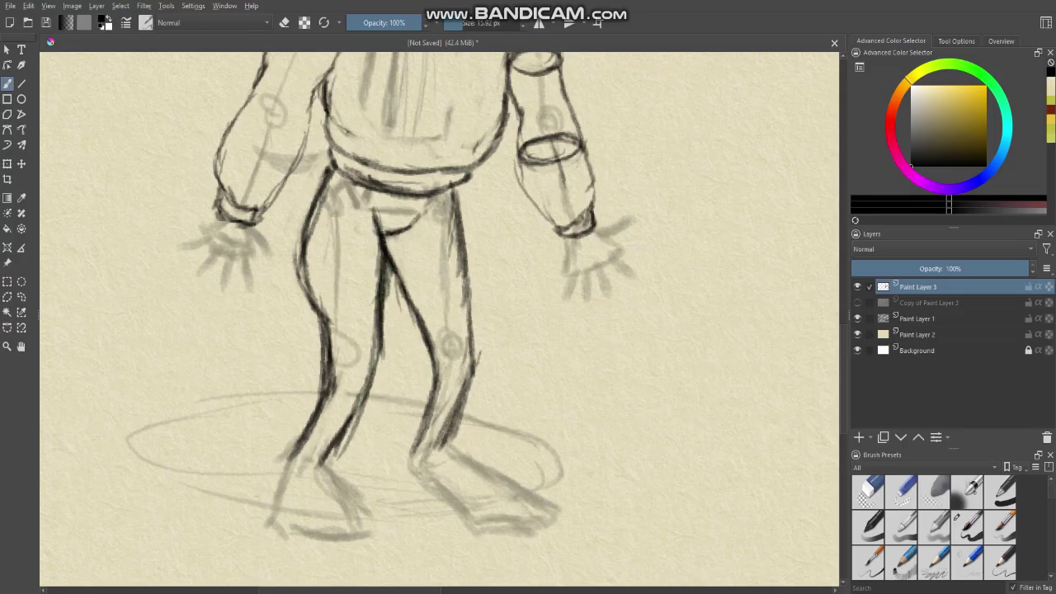
drag(378, 364, 338, 441)
key(e)
mouse_move(366, 398)
mouse_down()
mouse_move(335, 459)
mouse_move(358, 405)
mouse_up()
key(e)
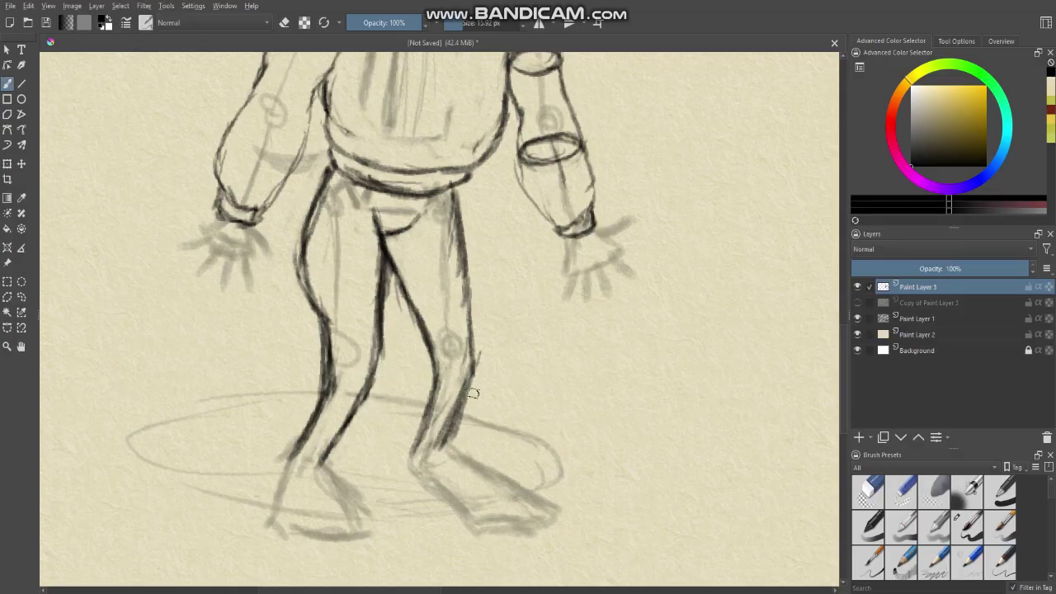
Darken the far leg's outer outline up the thigh and erase the excess shading along its shin and ankle
mouse_move(475, 371)
mouse_down()
mouse_move(458, 420)
mouse_move(470, 307)
mouse_up()
drag(472, 343, 467, 265)
drag(469, 310, 462, 241)
drag(464, 282, 458, 213)
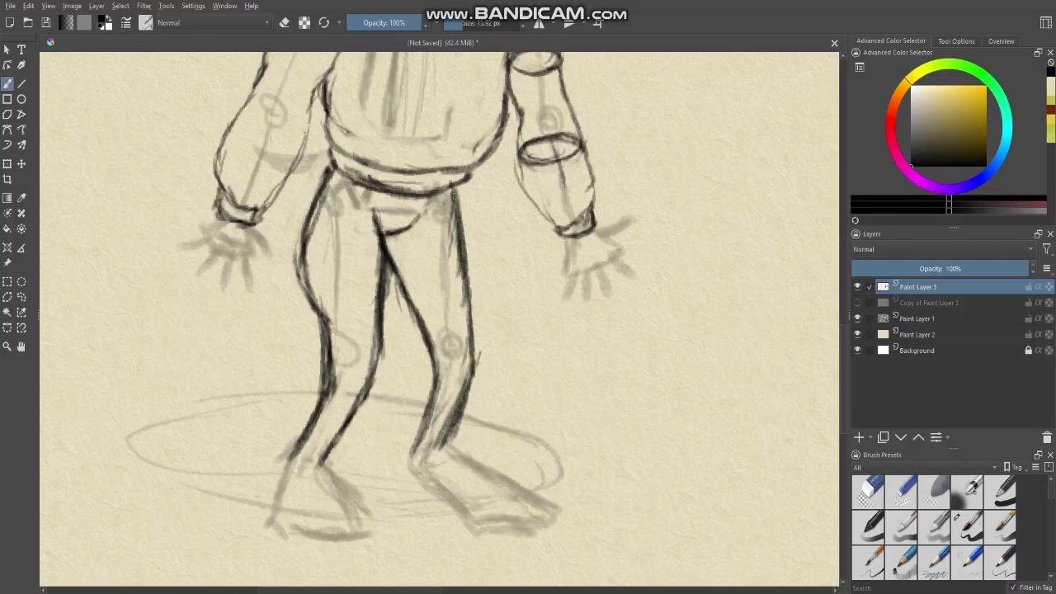
scroll(444, 321, down, 2)
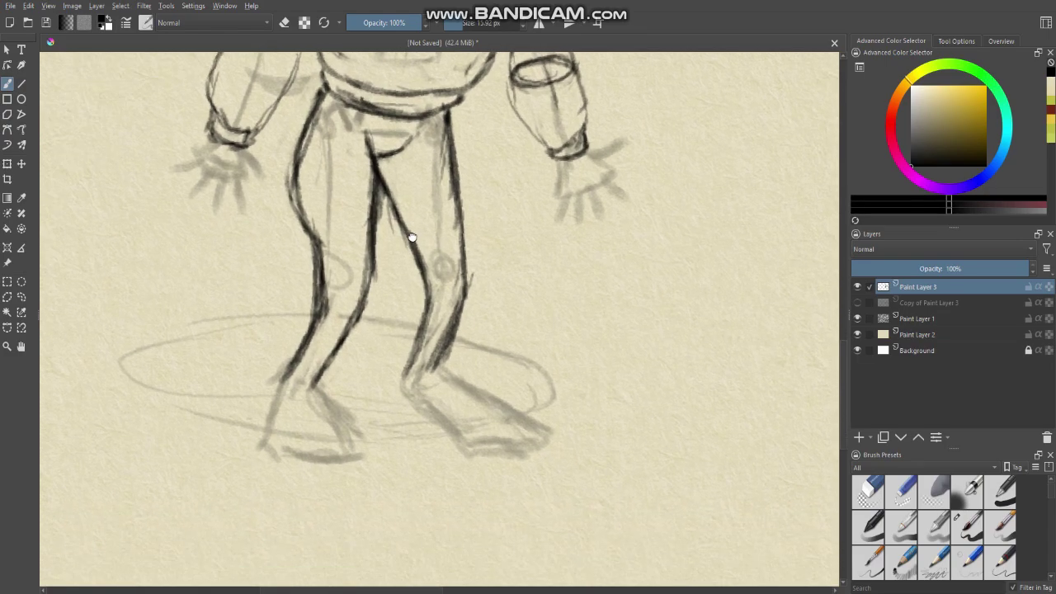
drag(447, 353, 401, 277)
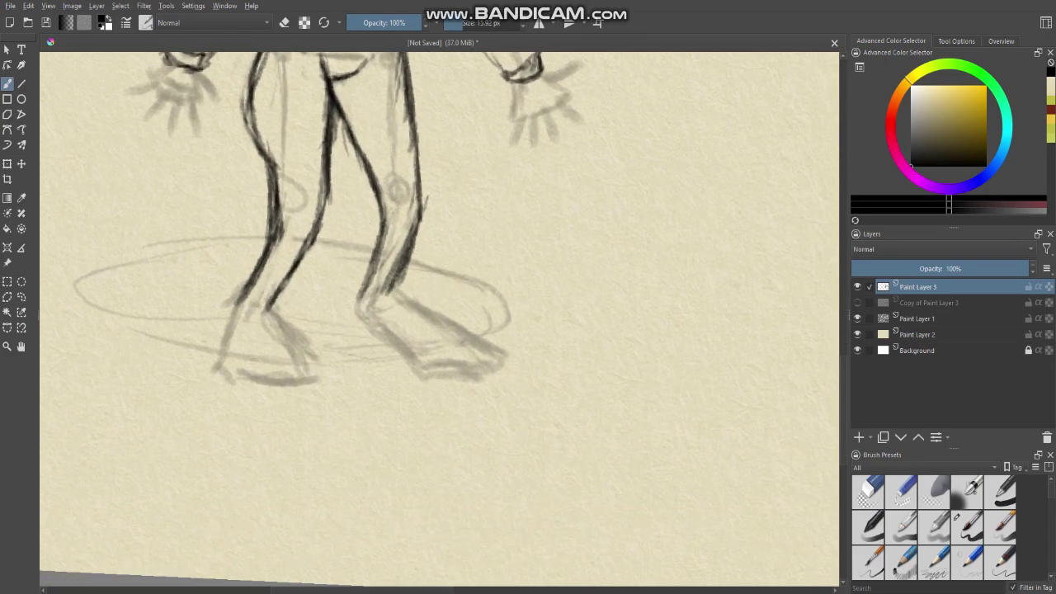
key(e)
mouse_move(415, 246)
mouse_down()
mouse_move(401, 281)
mouse_move(407, 267)
mouse_move(387, 273)
mouse_move(387, 248)
mouse_up()
key(e)
key(e)
mouse_move(384, 289)
mouse_down()
mouse_move(393, 261)
mouse_move(366, 293)
mouse_up()
key(e)
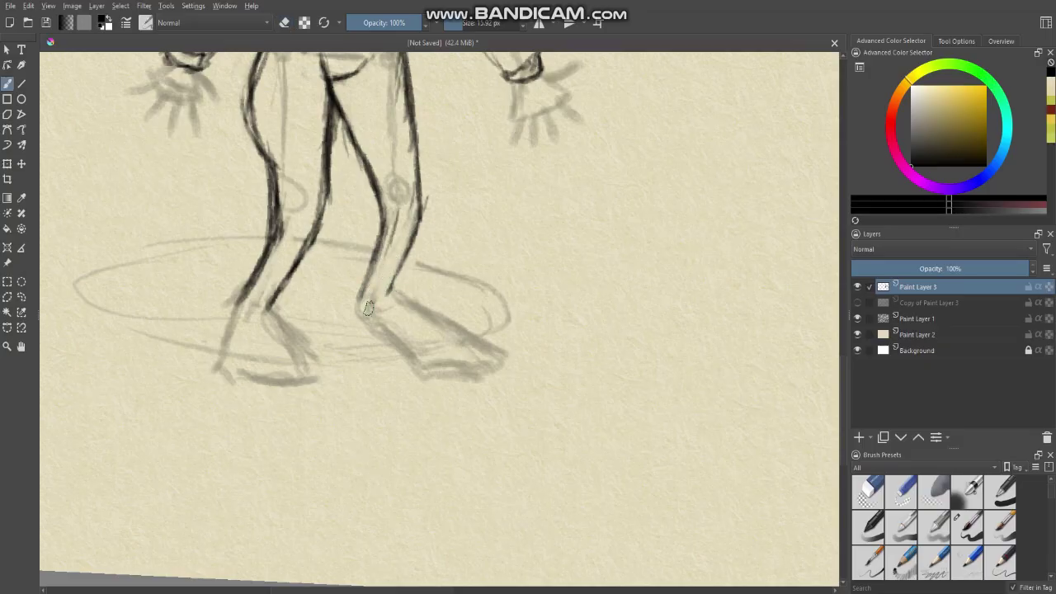
Trim and redraw the top of the far thigh's outer outline where it meets the waistband
scroll(385, 295, down, 2)
drag(368, 194, 423, 249)
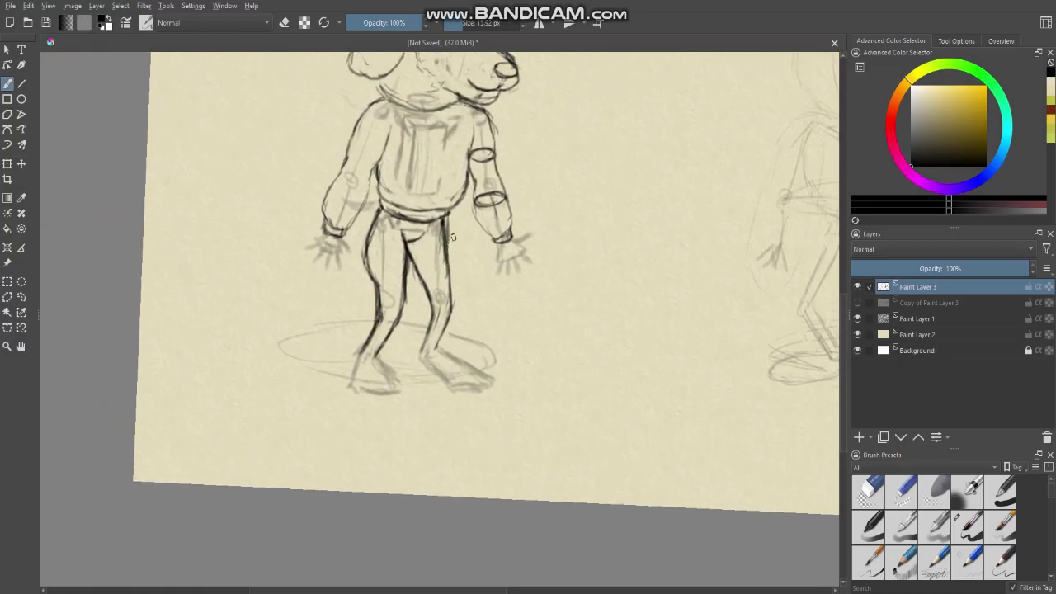
key(e)
drag(443, 221, 446, 268)
key(e)
mouse_move(378, 253)
mouse_down()
mouse_move(404, 283)
mouse_move(453, 265)
mouse_up()
scroll(452, 264, up, 2)
key(e)
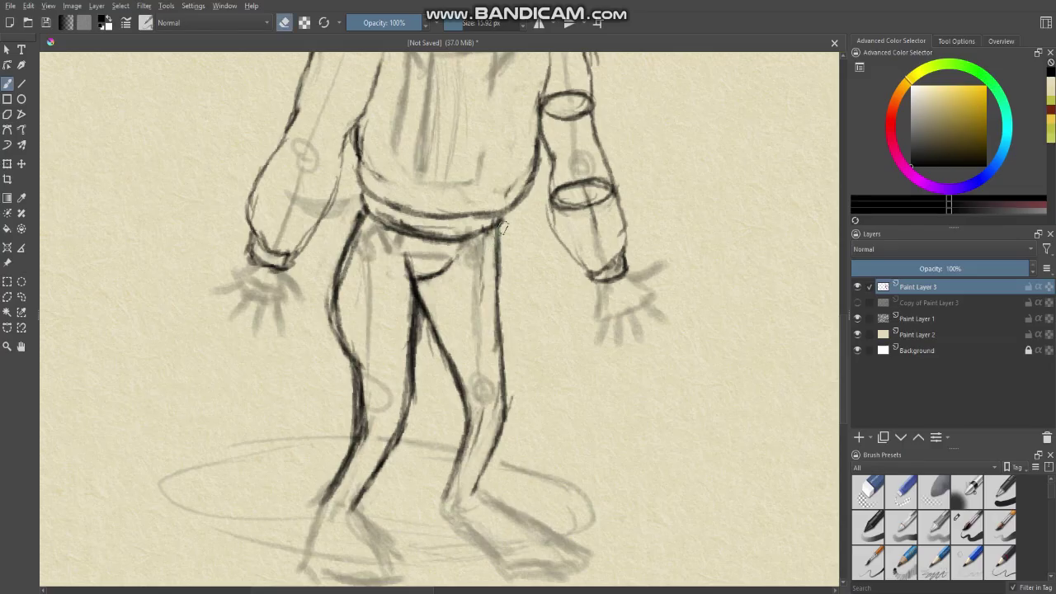
drag(500, 229, 497, 278)
key(e)
drag(495, 235, 493, 268)
scroll(494, 267, down, 6)
Draw the far foot's heel and the start of its underside over the faded sketch
scroll(388, 264, up, 6)
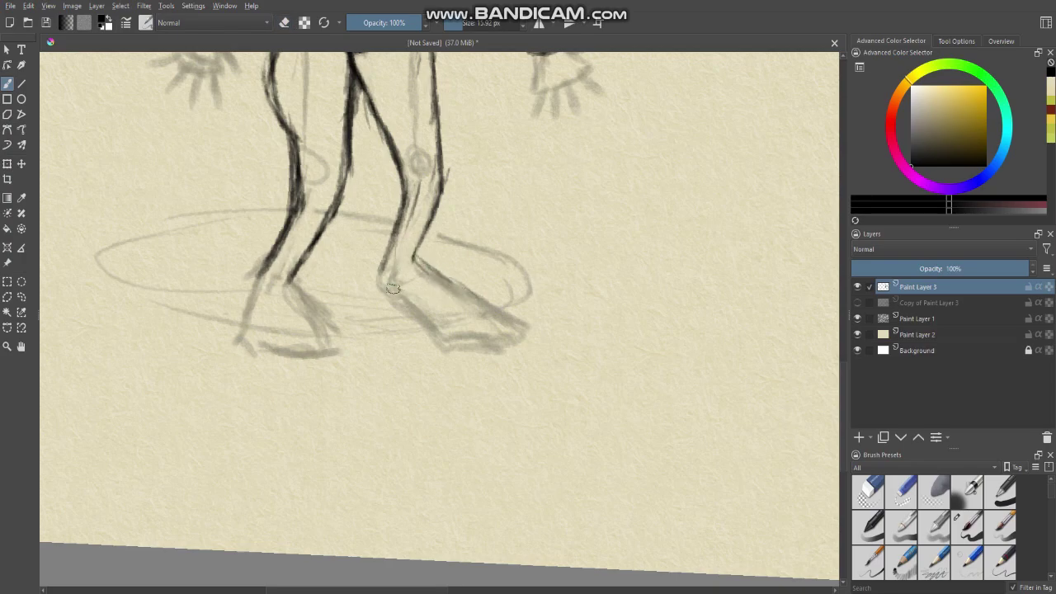
drag(384, 280, 419, 315)
scroll(438, 297, down, 6)
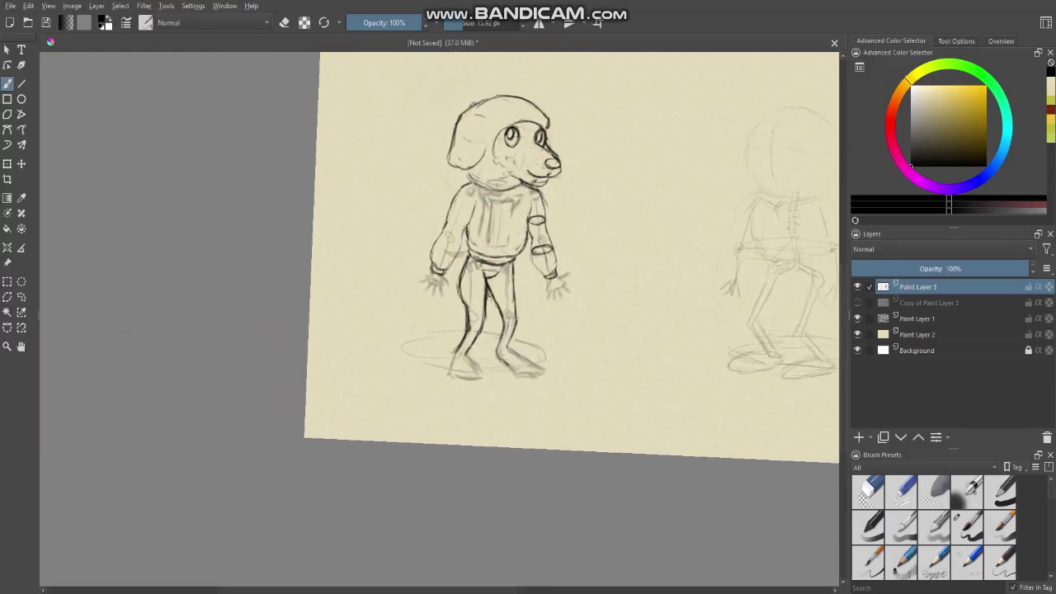
Darken the curved line at the base of the head from beneath the ear to the chin and erase stray marks
scroll(475, 244, up, 5)
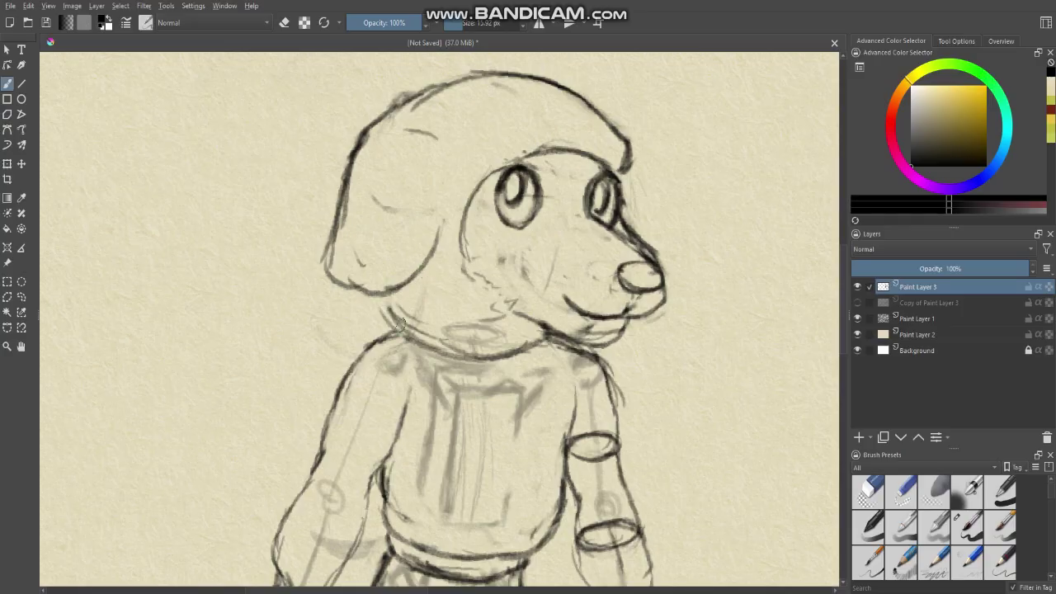
mouse_move(405, 328)
mouse_down()
mouse_move(389, 293)
mouse_move(403, 334)
mouse_move(382, 300)
mouse_move(399, 333)
mouse_move(398, 321)
mouse_move(449, 345)
mouse_move(507, 346)
mouse_up()
key(e)
key(e)
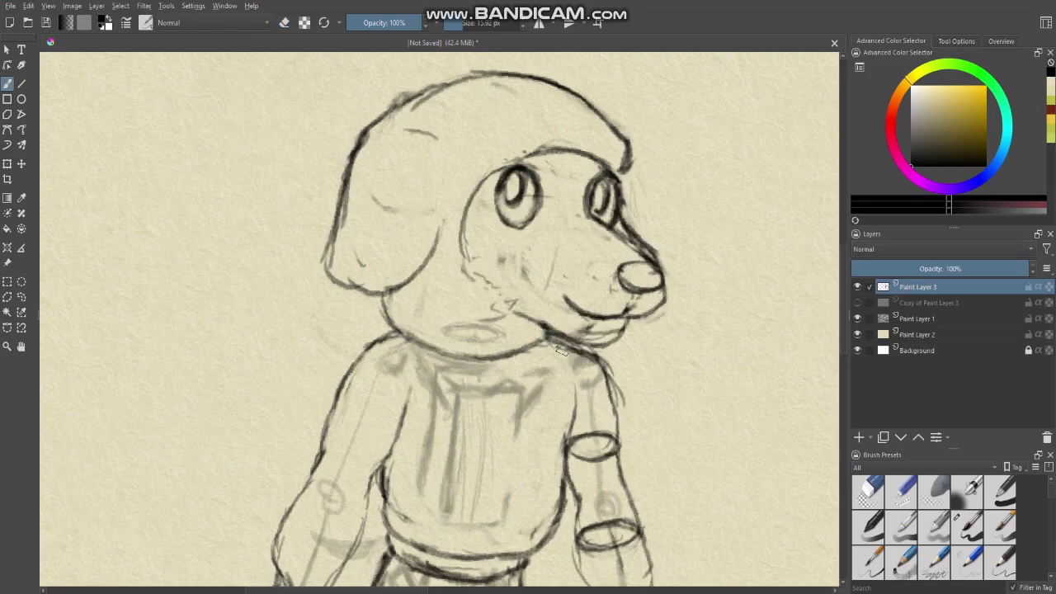
key(e)
key(e)
Darken the floppy ear's lower edge and outer outline, and erase the stray marks near the crown
mouse_move(411, 257)
mouse_down()
mouse_move(455, 278)
mouse_move(452, 269)
mouse_up()
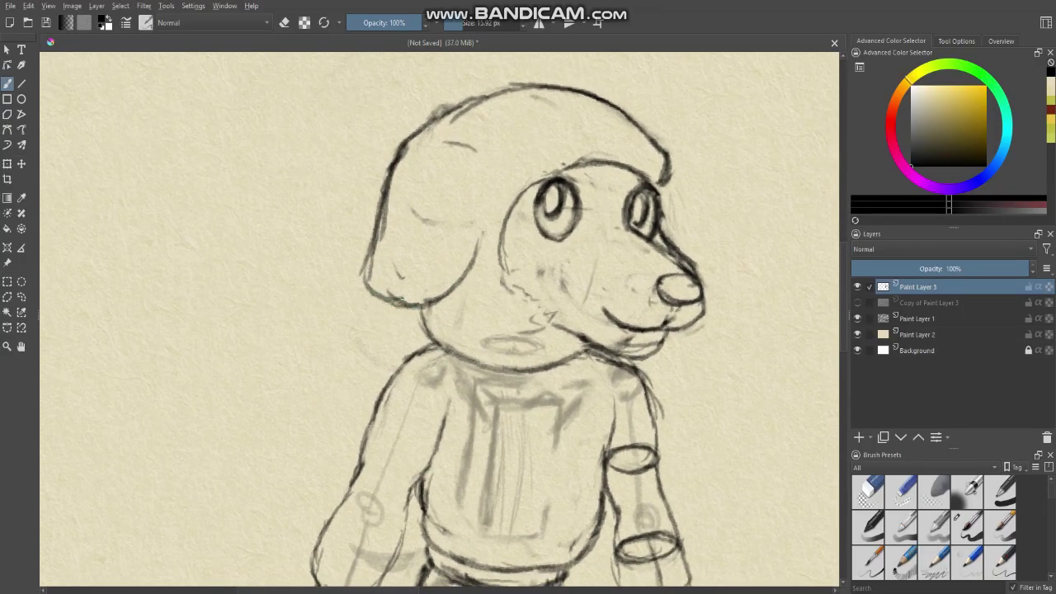
mouse_move(400, 302)
mouse_down()
mouse_move(374, 287)
mouse_move(390, 302)
mouse_move(371, 263)
mouse_move(394, 183)
mouse_move(384, 235)
mouse_move(394, 200)
mouse_move(383, 228)
mouse_move(394, 149)
mouse_up()
key(e)
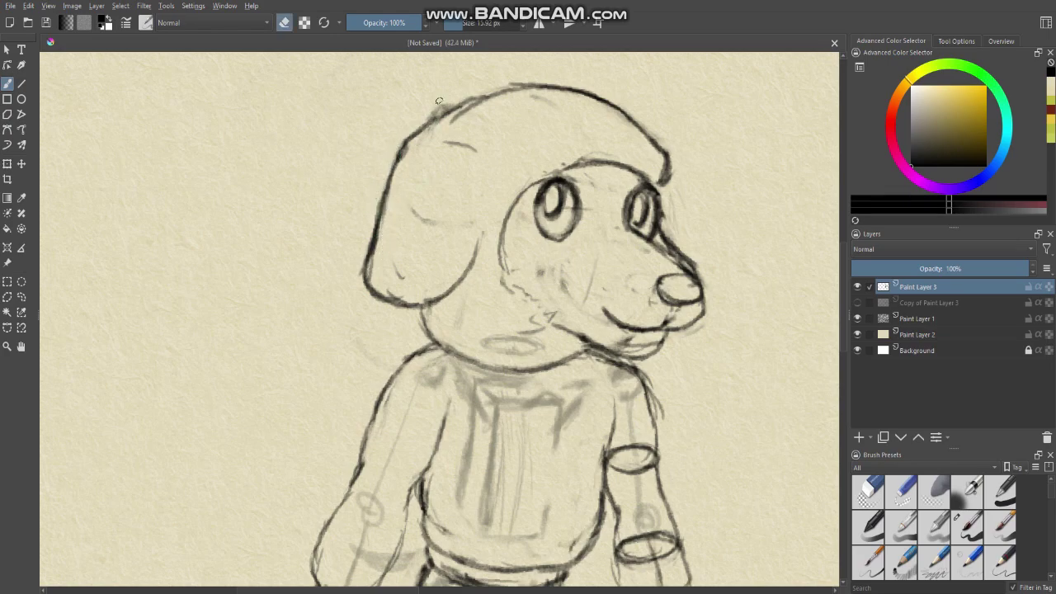
key(e)
Rotate the canvas and smooth the head's outline along the crown toward the forehead
scroll(421, 110, down, 3)
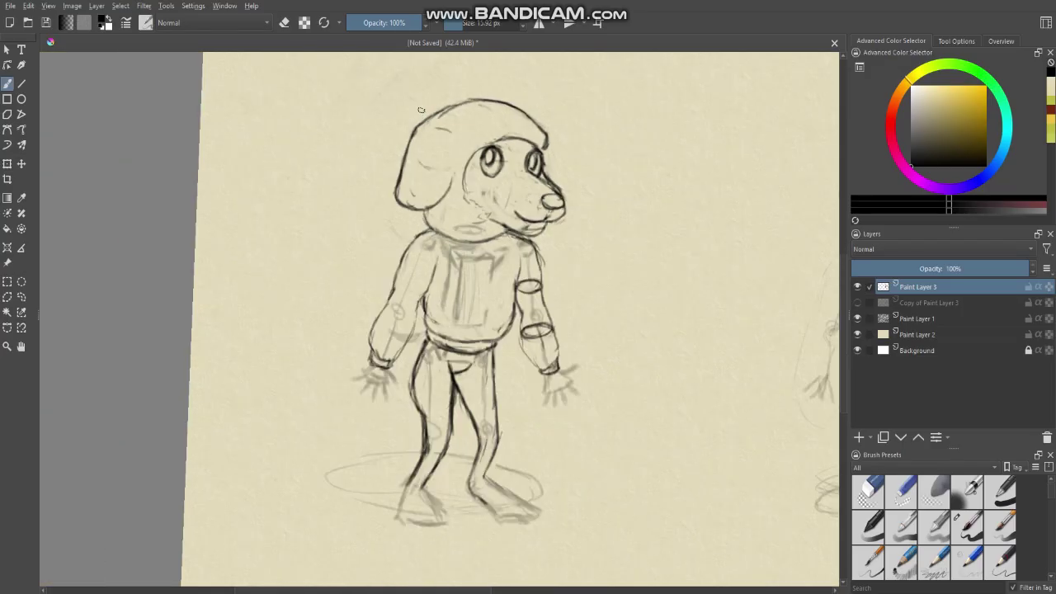
mouse_move(403, 100)
mouse_down()
mouse_move(444, 209)
mouse_move(409, 120)
mouse_move(435, 104)
mouse_move(545, 173)
mouse_move(495, 270)
mouse_move(412, 179)
mouse_move(475, 224)
mouse_move(486, 218)
mouse_move(455, 212)
mouse_move(500, 227)
mouse_move(533, 262)
mouse_move(498, 218)
mouse_move(559, 289)
mouse_move(561, 424)
mouse_up()
scroll(452, 218, up, 2)
key(e)
key(e)
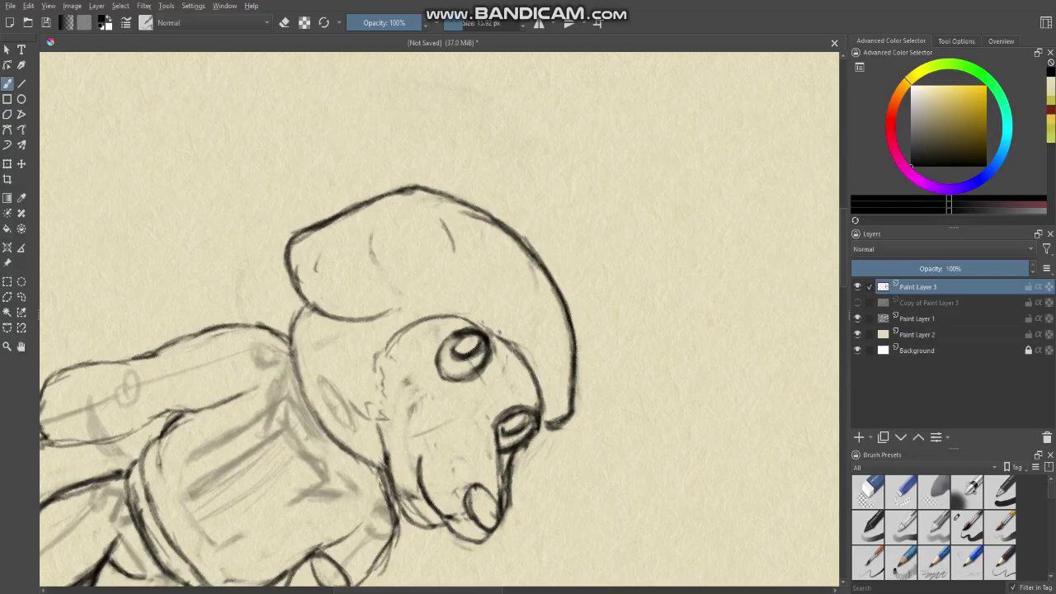
scroll(531, 403, down, 1)
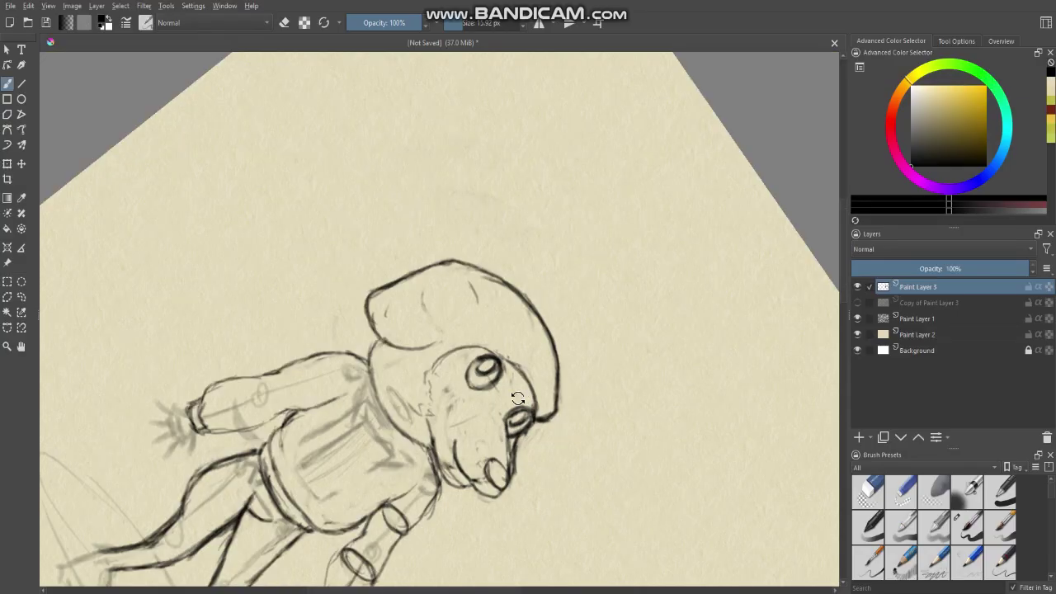
drag(519, 397, 500, 297)
scroll(498, 300, up, 2)
mouse_move(509, 258)
mouse_down()
mouse_move(471, 282)
mouse_move(477, 291)
mouse_move(481, 245)
mouse_move(500, 256)
mouse_up()
scroll(487, 264, down, 1)
drag(474, 302, 428, 202)
Redraw the lower jaw line beneath the mouth and erase the excess lines around the chin
drag(405, 280, 435, 301)
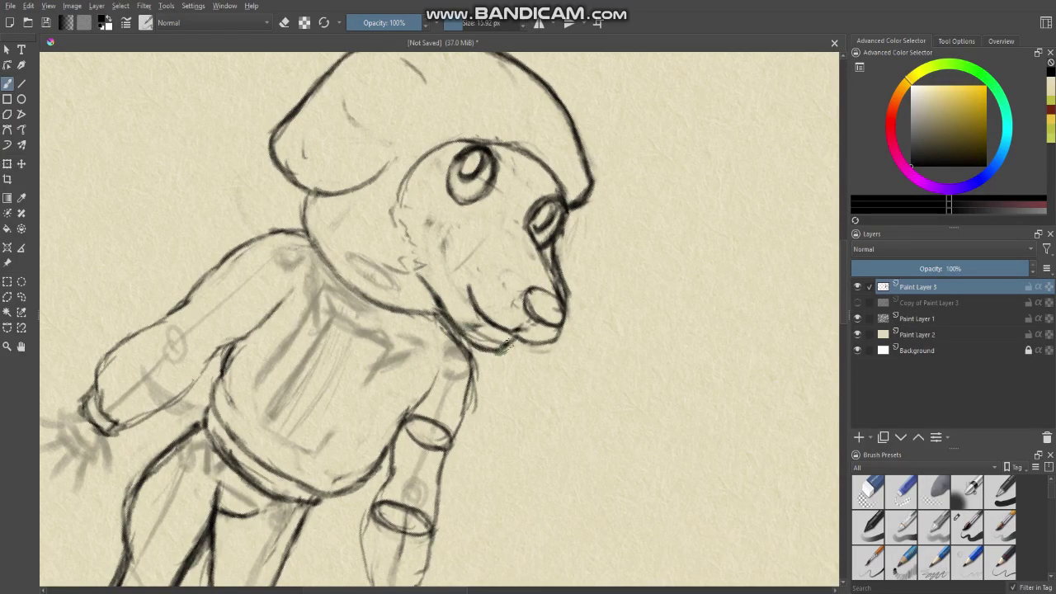
key(e)
drag(478, 330, 447, 303)
key(e)
scroll(487, 358, down, 1)
drag(487, 405, 536, 361)
scroll(503, 317, up, 2)
key(e)
drag(494, 309, 480, 320)
key(e)
scroll(478, 334, down, 3)
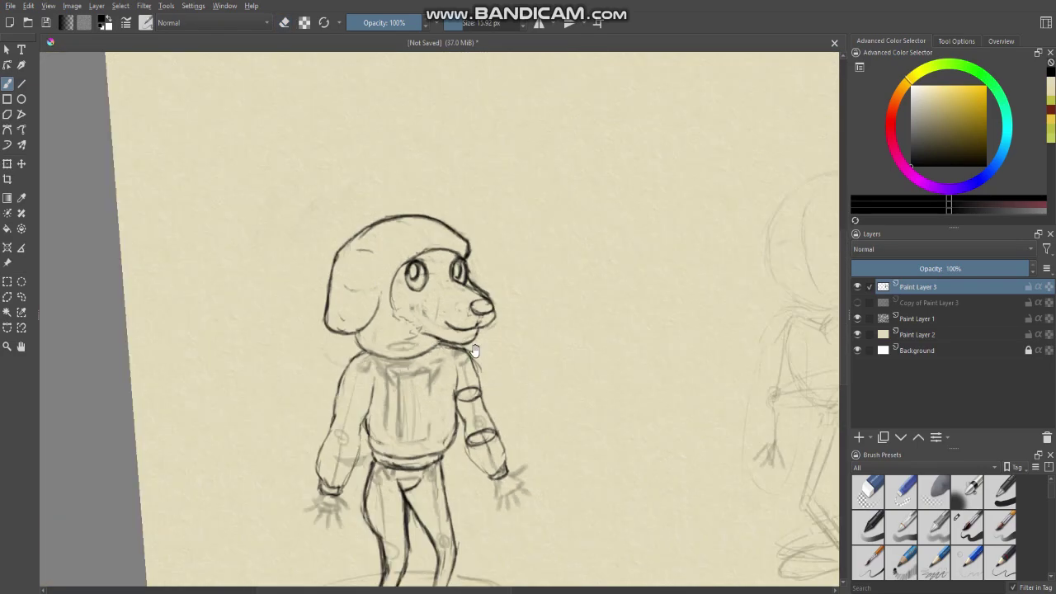
Clean up the near thigh's outer outline and darken it from the waistband to the widest part of the thigh
scroll(443, 337, down, 1)
drag(431, 347, 441, 255)
scroll(419, 315, up, 2)
mouse_move(422, 316)
mouse_down()
mouse_move(415, 295)
mouse_move(428, 355)
mouse_move(430, 310)
mouse_up()
scroll(436, 250, up, 2)
key(e)
mouse_move(417, 240)
mouse_down()
mouse_move(421, 279)
mouse_move(408, 217)
mouse_move(419, 353)
mouse_move(400, 307)
mouse_move(414, 235)
mouse_up()
key(e)
key(e)
key(e)
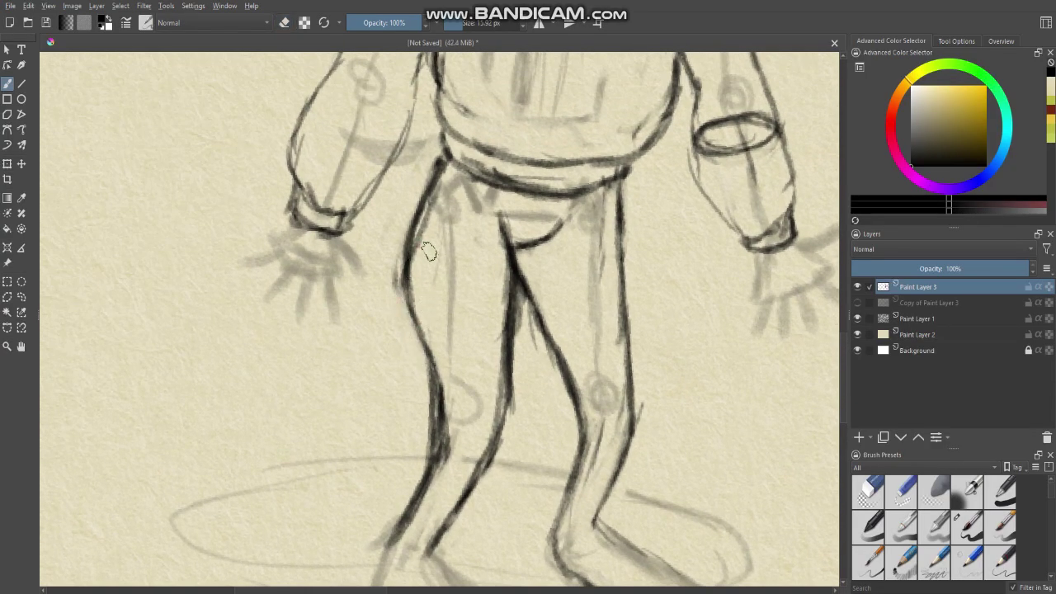
drag(404, 272, 439, 178)
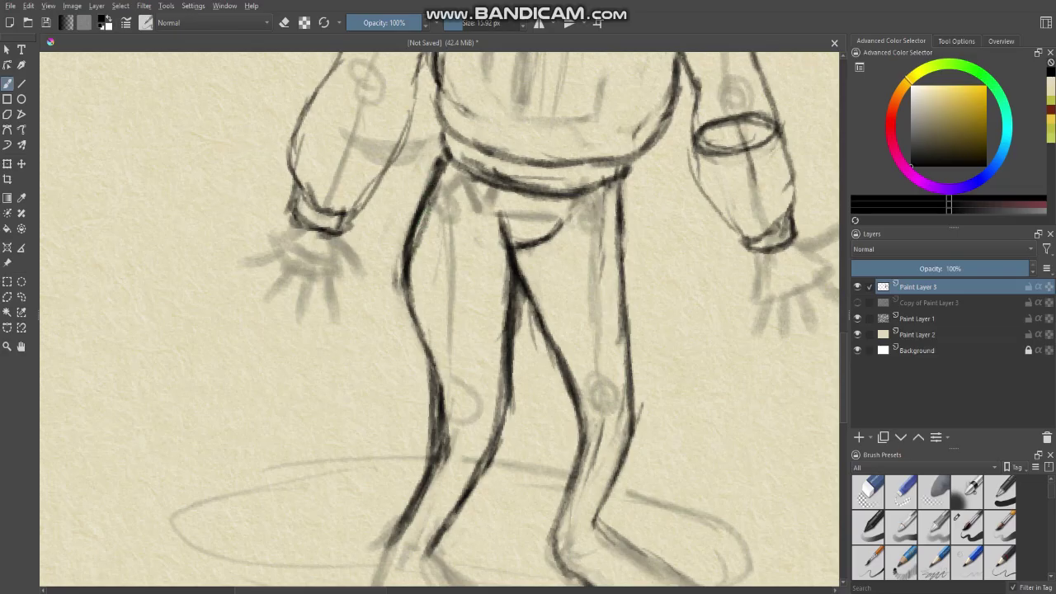
key(e)
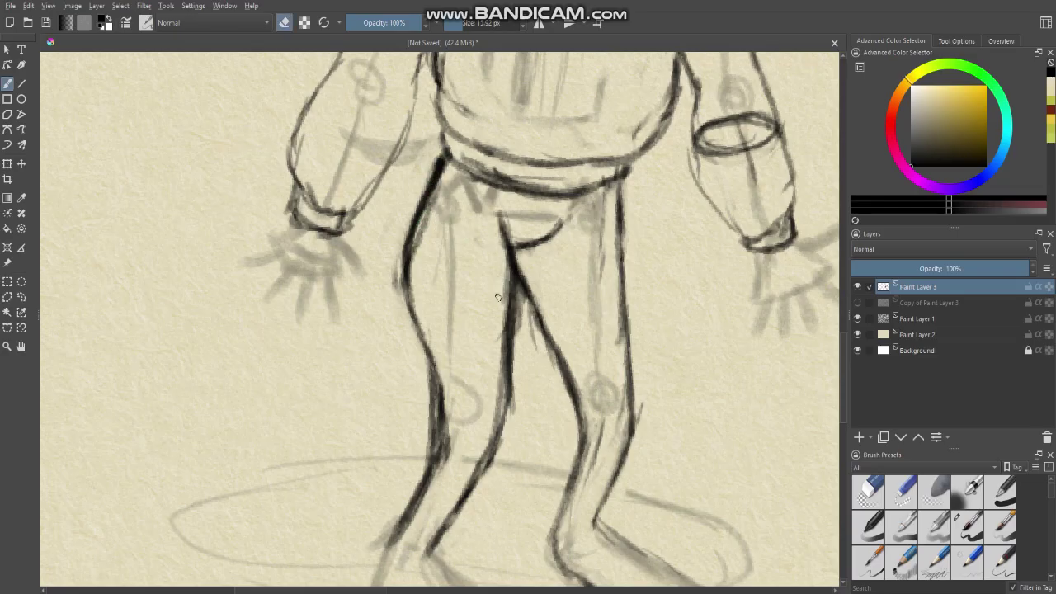
Thin the near leg's inner outline by erasing and redraw it as a cleaner curve from the crotch to the calf
drag(508, 253, 500, 372)
key(e)
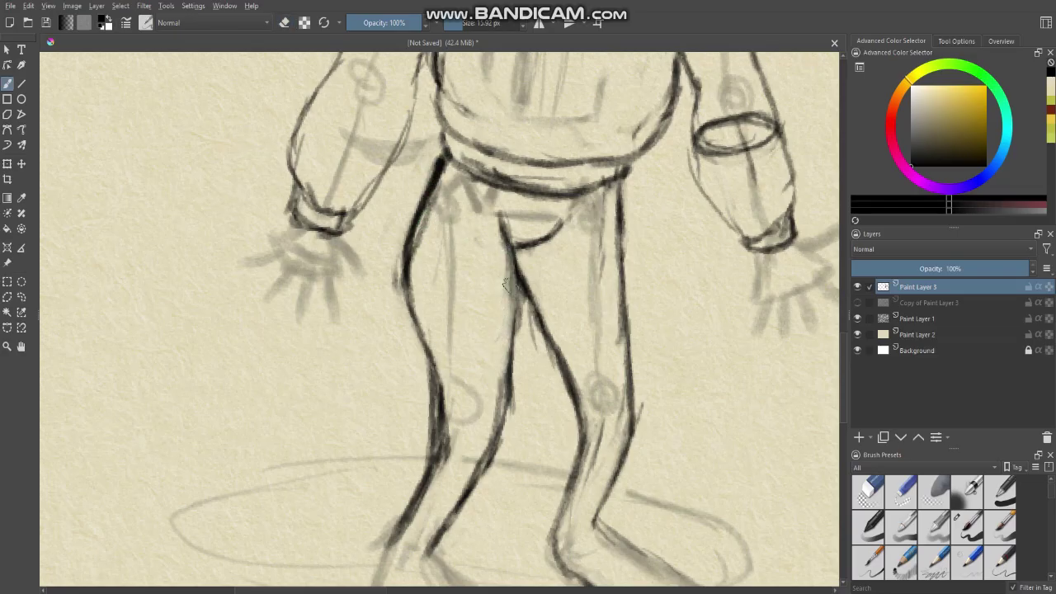
drag(510, 266, 511, 336)
drag(513, 265, 517, 361)
drag(518, 304, 504, 401)
drag(517, 352, 487, 455)
key(e)
drag(500, 370, 495, 425)
drag(506, 338, 503, 371)
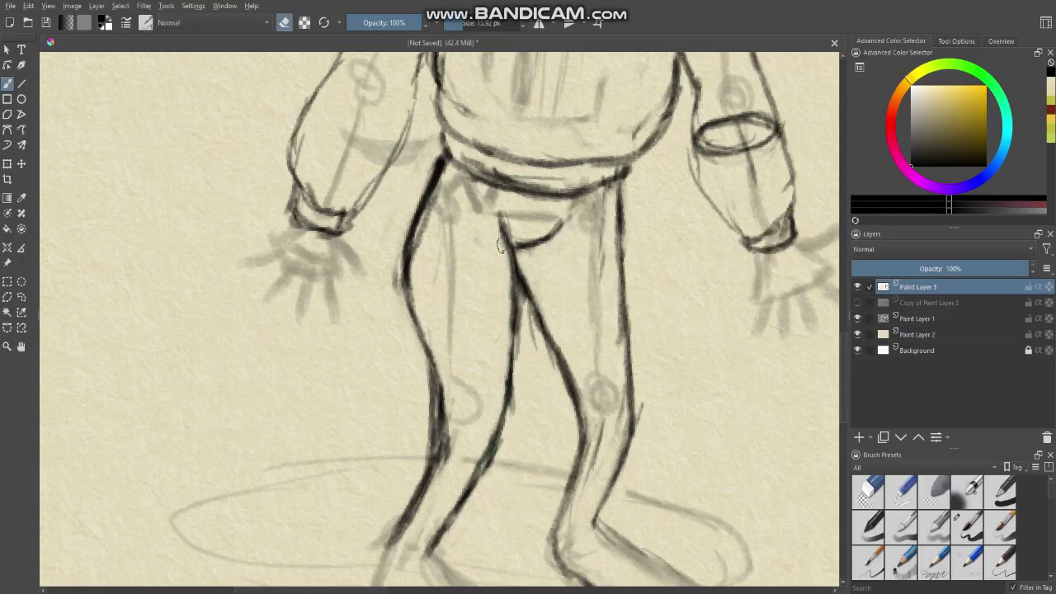
Darken the short crotch line and erase the stray marks between the upper thighs
key(e)
drag(498, 213, 512, 248)
key(e)
mouse_move(525, 301)
mouse_down()
mouse_move(526, 292)
mouse_move(540, 349)
mouse_move(516, 252)
mouse_move(527, 281)
mouse_move(490, 278)
mouse_move(505, 306)
mouse_up()
key(e)
scroll(500, 285, down, 2)
scroll(511, 299, up, 2)
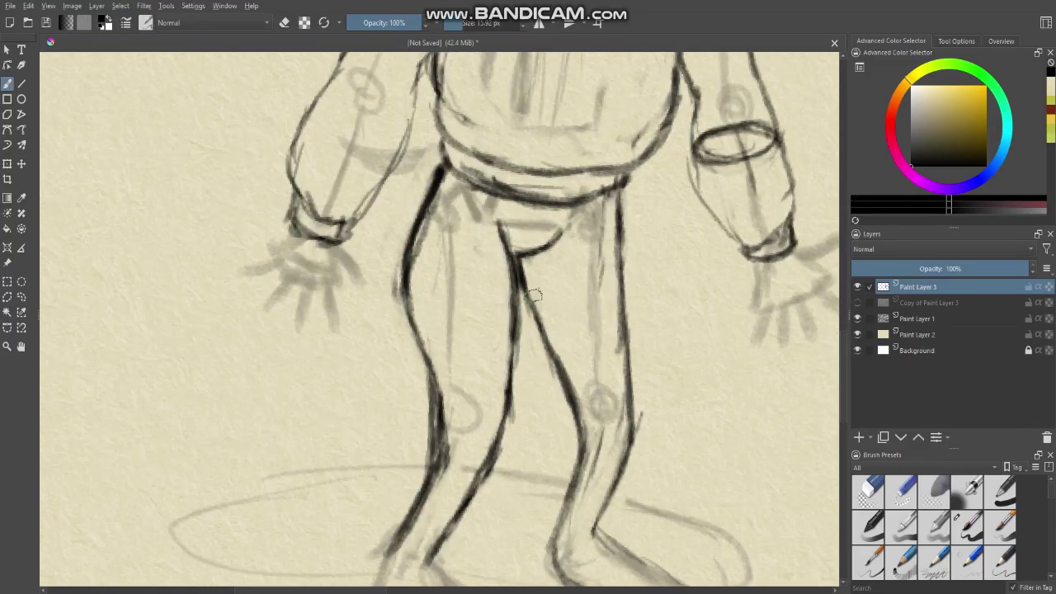
key(e)
key(e)
Draw the near foot's front outline down from the ankle and a rounded toe cap at its base
scroll(526, 287, down, 2)
drag(511, 339, 471, 234)
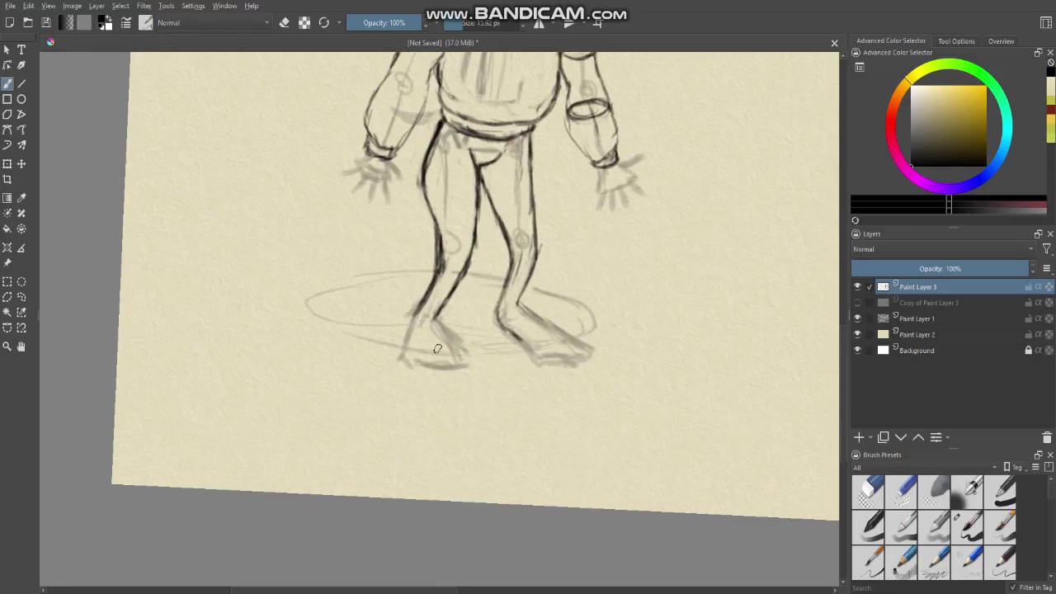
scroll(477, 320, up, 2)
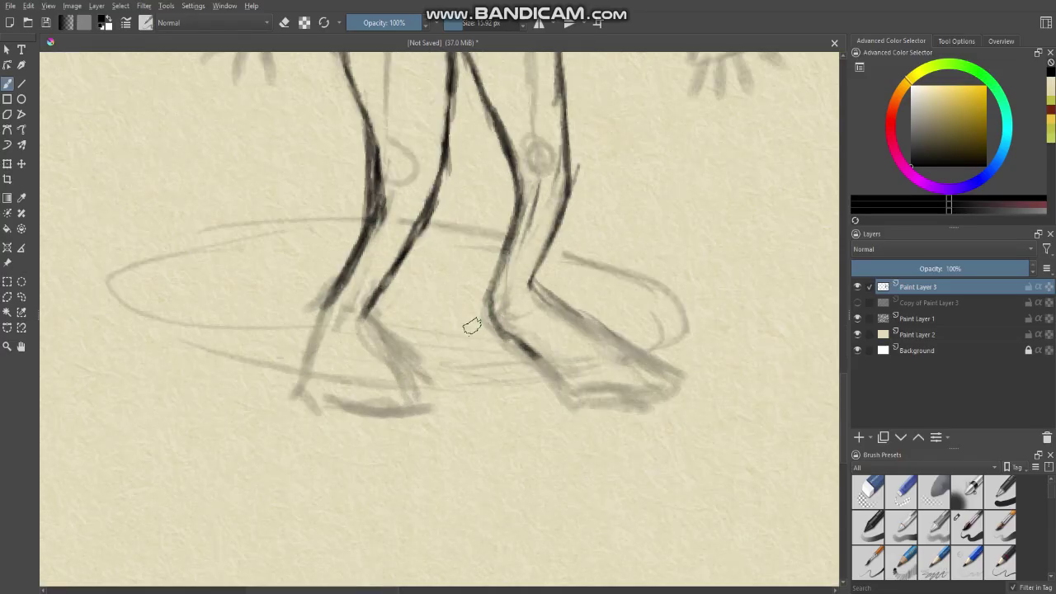
mouse_move(404, 339)
mouse_down()
mouse_move(430, 326)
mouse_move(404, 327)
mouse_move(423, 407)
mouse_move(367, 406)
mouse_move(338, 391)
mouse_up()
mouse_move(404, 410)
mouse_down()
mouse_move(337, 395)
mouse_move(423, 408)
mouse_move(346, 406)
mouse_move(333, 384)
mouse_move(342, 356)
mouse_move(426, 377)
mouse_up()
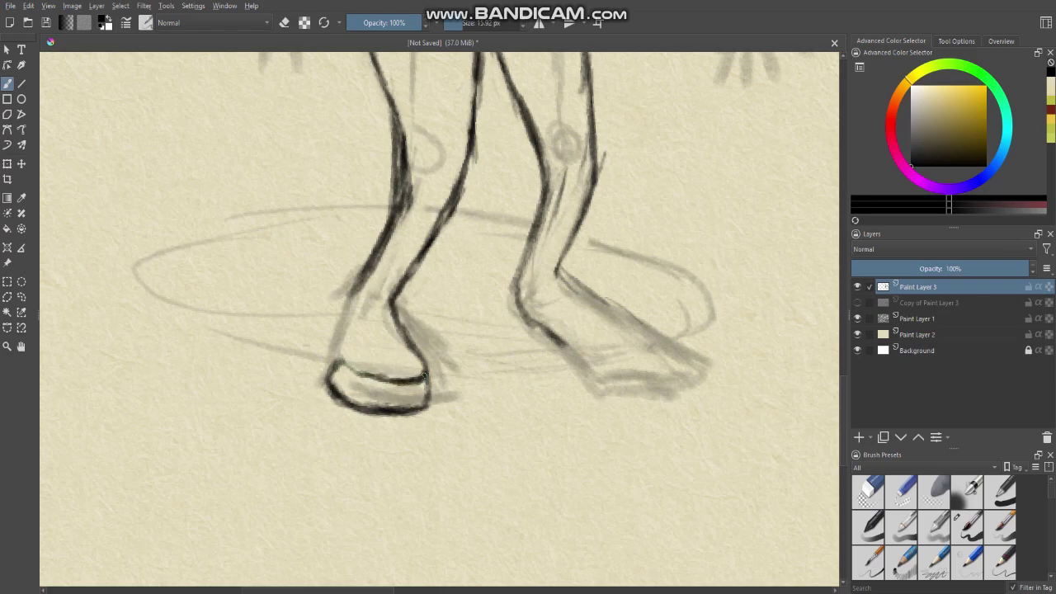
Draw the near foot's back outline from the ankle down to the toe cap and clean it up with the eraser
mouse_move(339, 367)
mouse_down()
mouse_move(340, 295)
mouse_move(350, 342)
mouse_move(348, 317)
mouse_move(349, 340)
mouse_move(326, 383)
mouse_move(335, 345)
mouse_move(335, 378)
mouse_up()
key(e)
key(e)
key(e)
key(e)
key(e)
key(e)
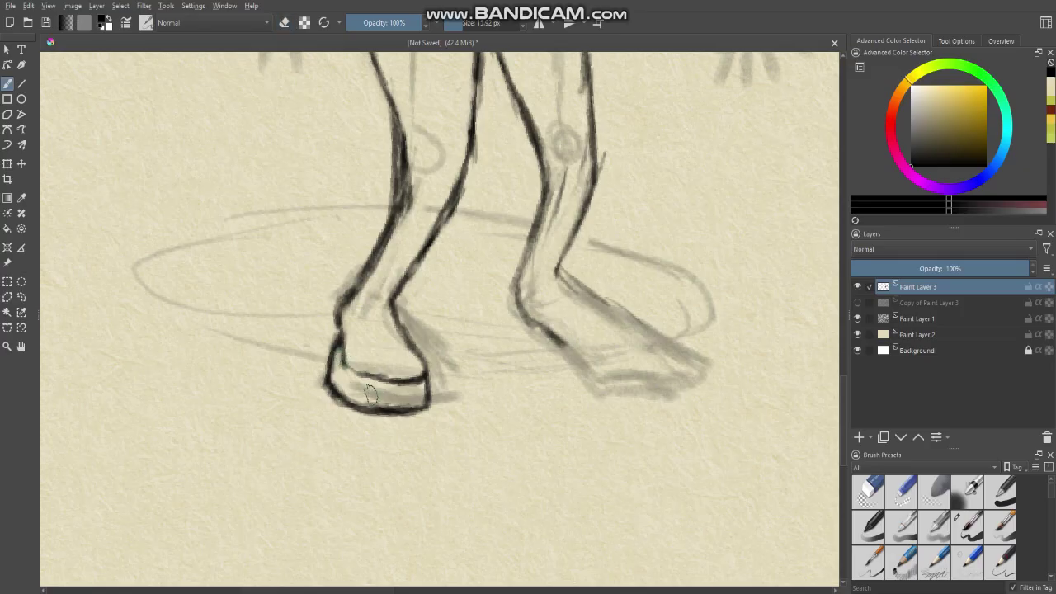
Touch up the near foot's dividing line above the sole and erase the rough edges around it
scroll(353, 355, down, 1)
mouse_move(353, 341)
mouse_down()
mouse_move(376, 357)
mouse_move(411, 357)
mouse_move(428, 342)
mouse_move(428, 381)
mouse_up()
key(e)
key(e)
scroll(408, 342, down, 3)
drag(381, 340, 344, 352)
scroll(399, 365, up, 3)
scroll(382, 366, down, 4)
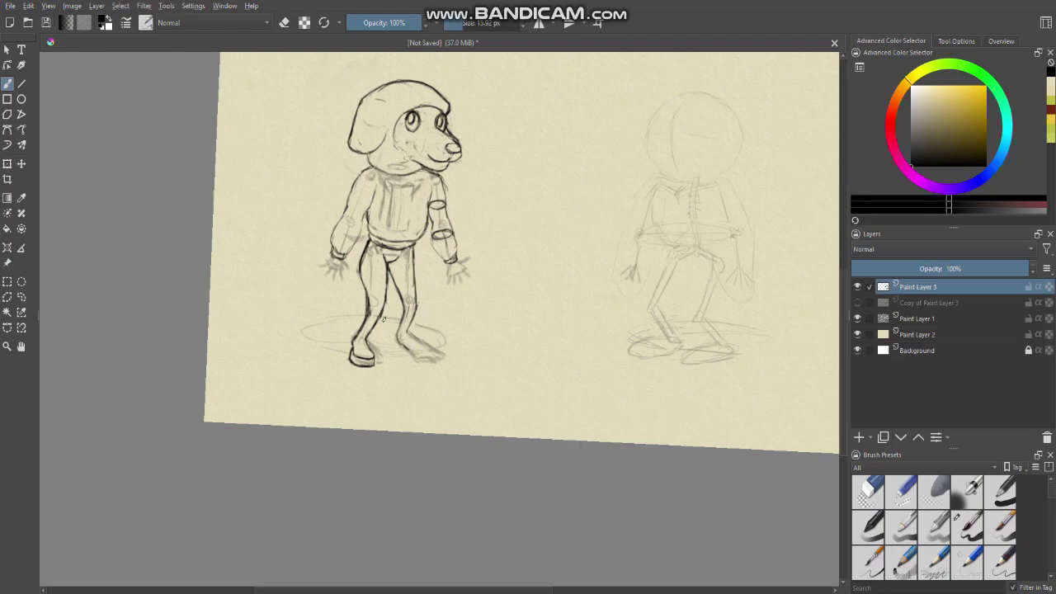
Outline the far foot from the ankle to the toe and add a rounded sole at its base
scroll(420, 275, up, 5)
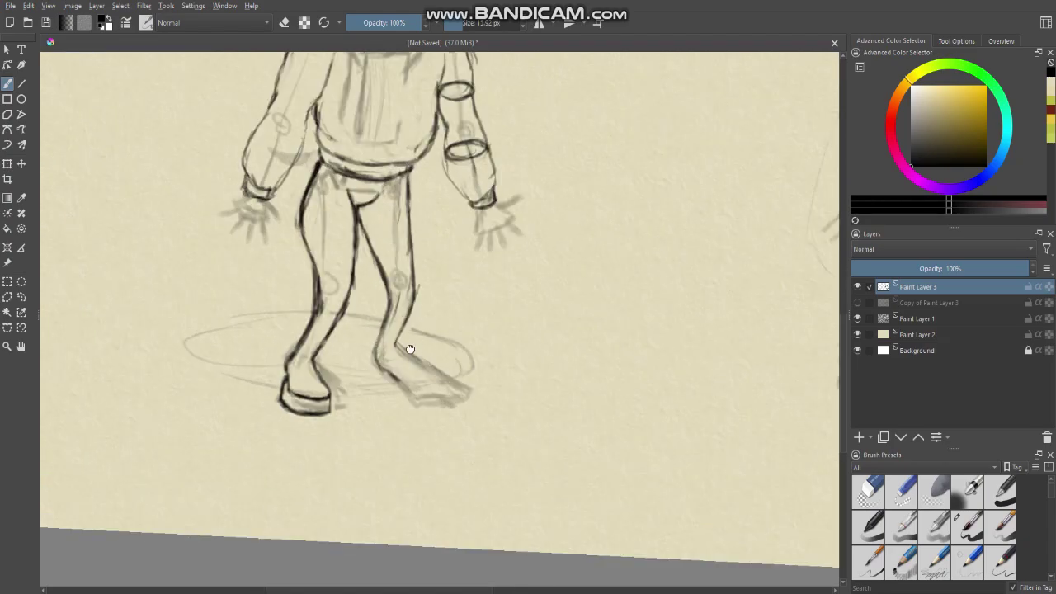
mouse_move(385, 269)
mouse_down()
mouse_move(401, 295)
mouse_move(393, 286)
mouse_move(464, 342)
mouse_move(471, 367)
mouse_move(537, 367)
mouse_move(477, 367)
mouse_move(512, 373)
mouse_move(568, 353)
mouse_up()
mouse_move(513, 376)
mouse_down()
mouse_move(551, 363)
mouse_move(556, 349)
mouse_move(513, 303)
mouse_move(462, 278)
mouse_move(511, 305)
mouse_up()
mouse_move(427, 255)
mouse_down()
mouse_move(554, 350)
mouse_move(566, 396)
mouse_move(486, 379)
mouse_move(469, 396)
mouse_move(455, 364)
mouse_up()
scroll(450, 367, down, 3)
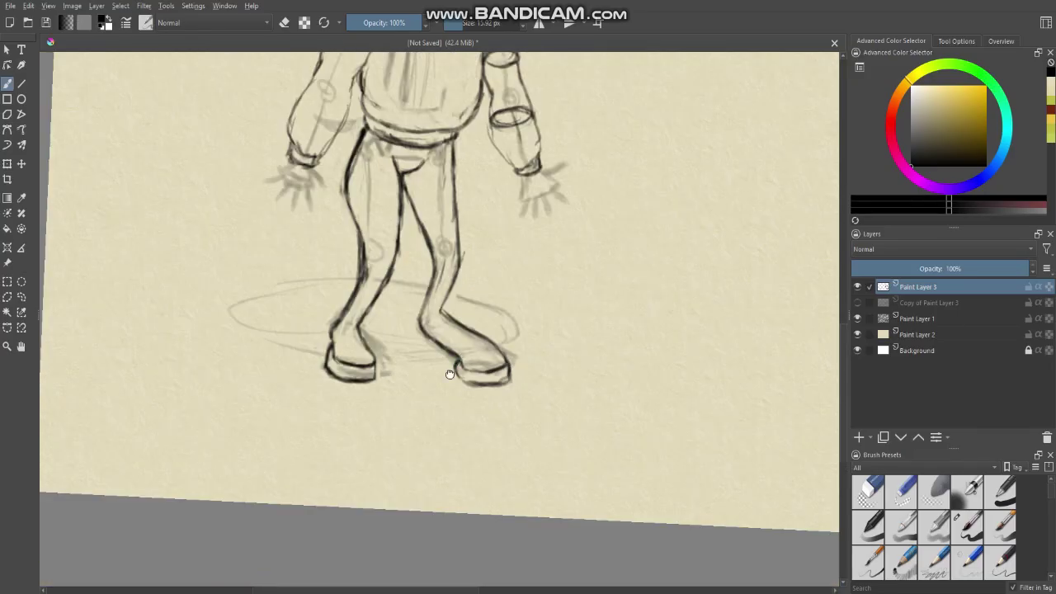
Clean up the far foot's toe with the eraser and darken the curve separating the foot from its sole
scroll(462, 363, up, 3)
key(e)
mouse_move(501, 373)
mouse_down()
mouse_move(493, 357)
mouse_move(504, 392)
mouse_move(559, 386)
mouse_move(555, 396)
mouse_move(500, 384)
mouse_move(574, 388)
mouse_up()
key(e)
key(e)
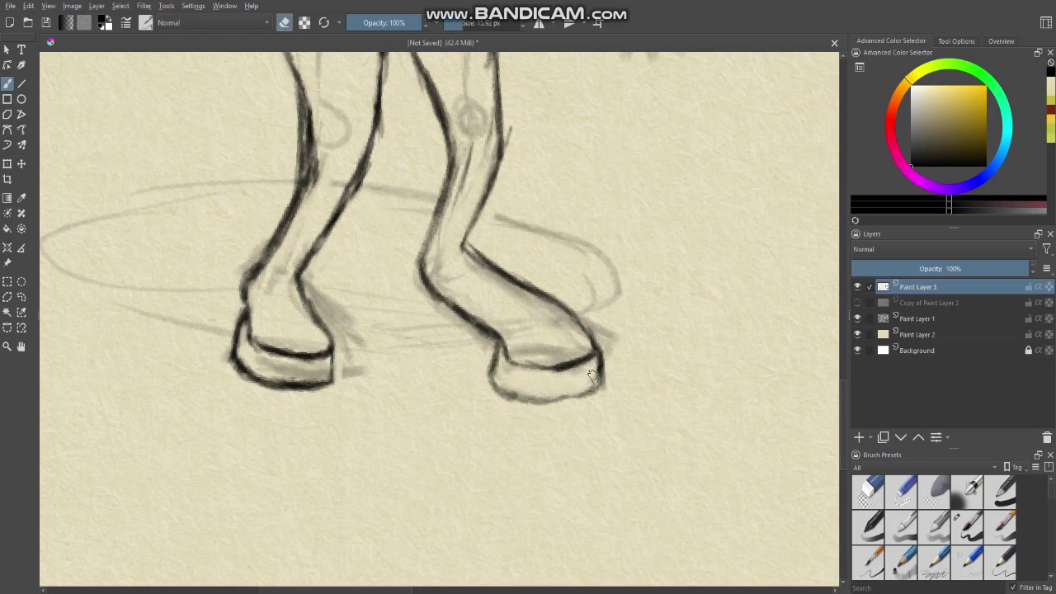
key(e)
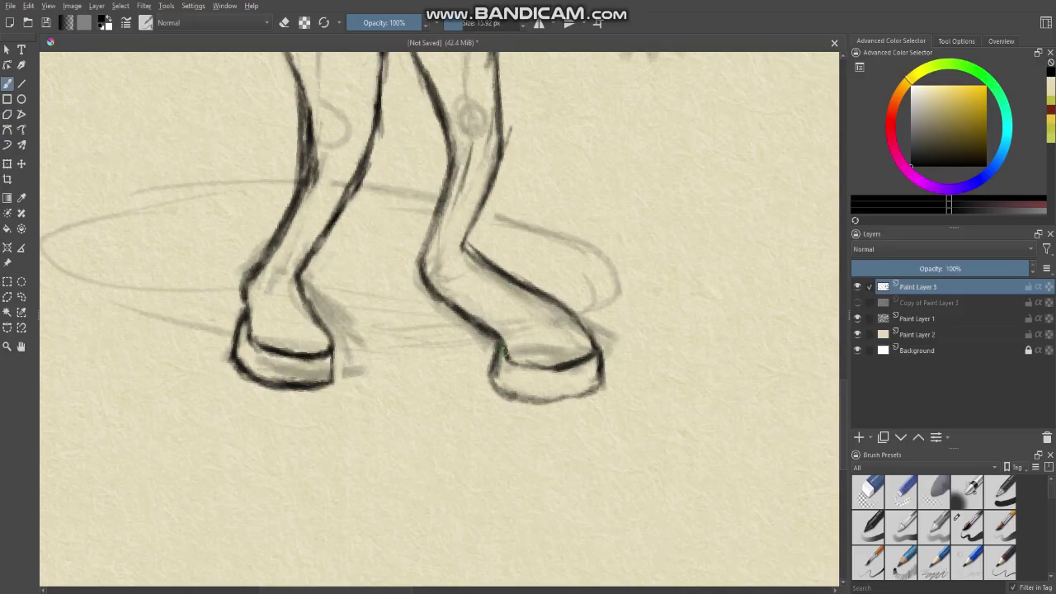
mouse_move(505, 362)
mouse_down()
mouse_move(535, 376)
mouse_move(547, 366)
mouse_up()
key(e)
key(e)
Reduce the brush size and darken the bottom edge of the far sole and the foot's upper outline
key(bracketleft)
key(bracketleft)
key(bracketleft)
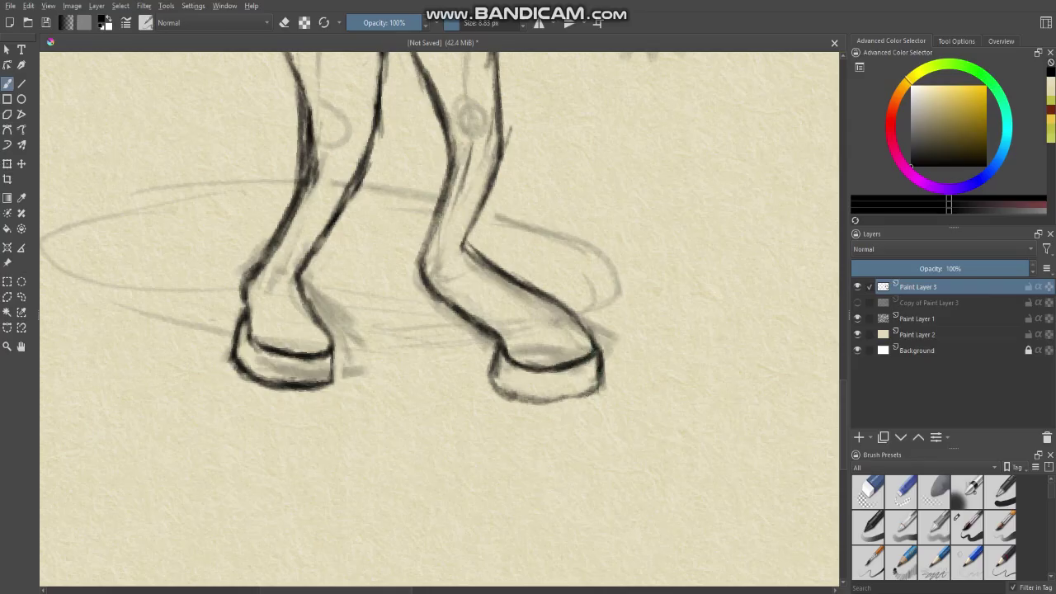
mouse_move(591, 388)
mouse_down()
mouse_move(542, 401)
mouse_move(511, 391)
mouse_up()
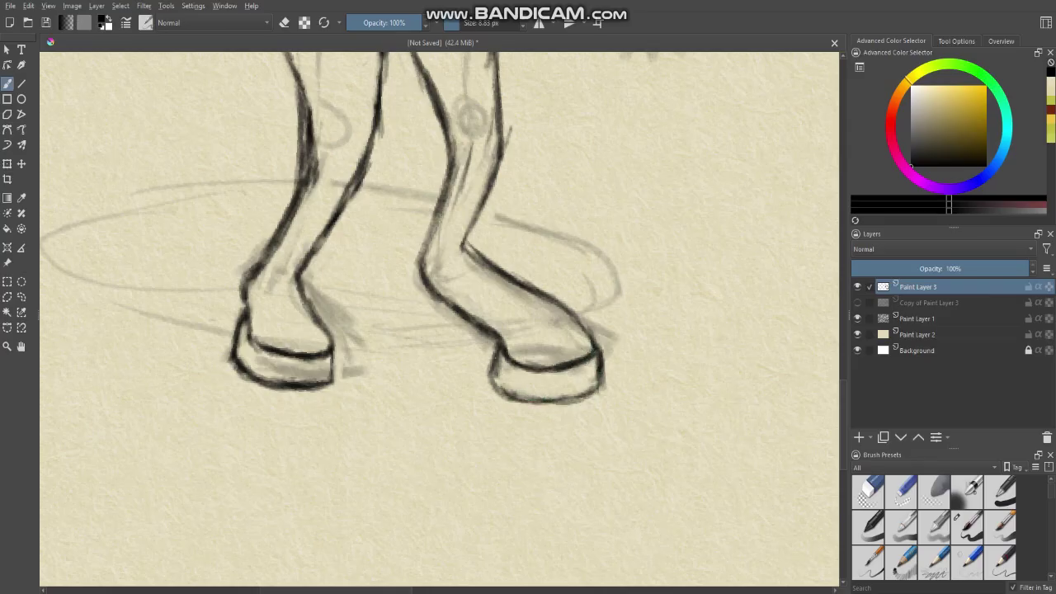
scroll(433, 319, down, 3)
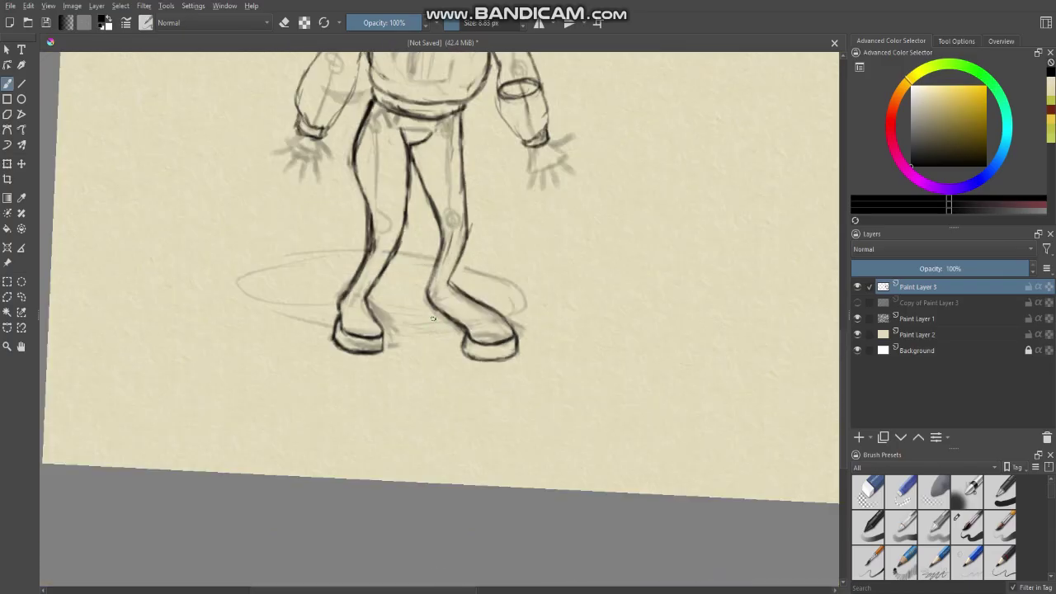
drag(426, 312, 467, 340)
scroll(444, 319, down, 1)
scroll(417, 328, up, 1)
scroll(545, 332, up, 2)
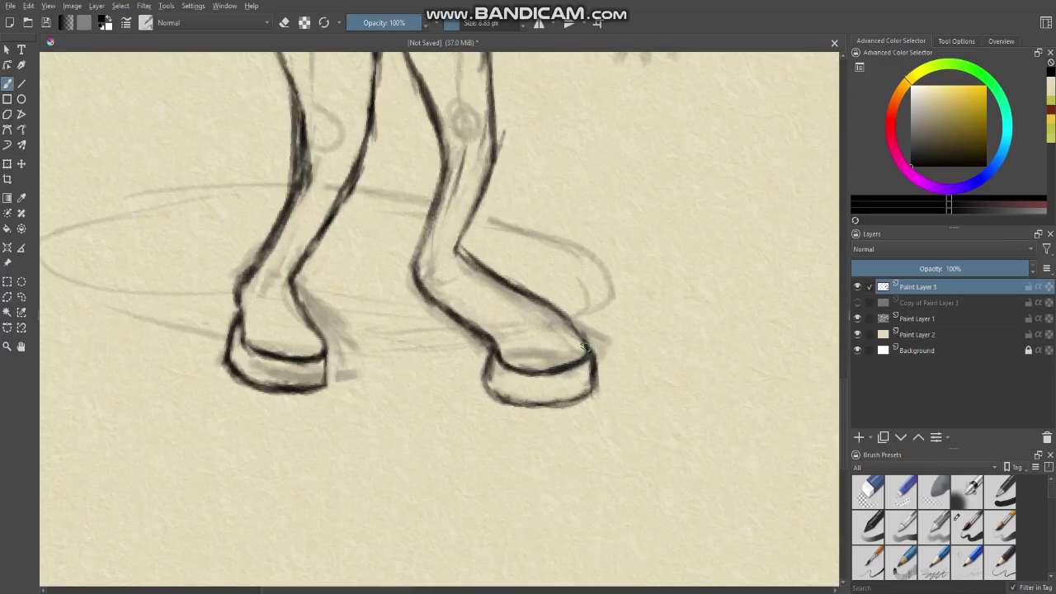
drag(548, 310, 582, 345)
scroll(540, 324, down, 2)
drag(496, 303, 489, 409)
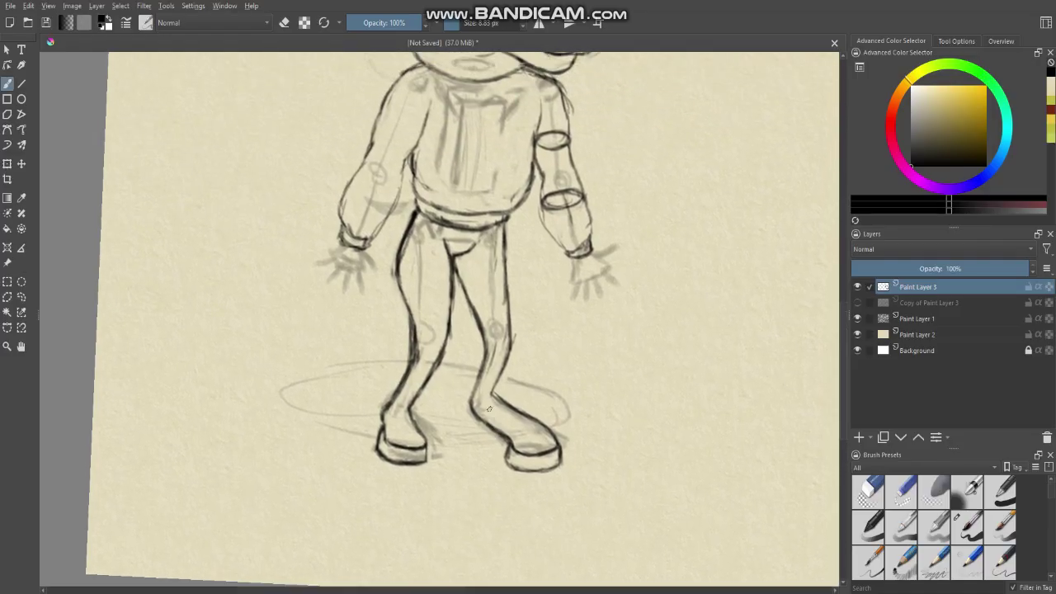
Darken the near foot's front outline and erase the dividing line across its toe
scroll(414, 443, up, 2)
drag(409, 448, 429, 401)
drag(429, 331, 451, 384)
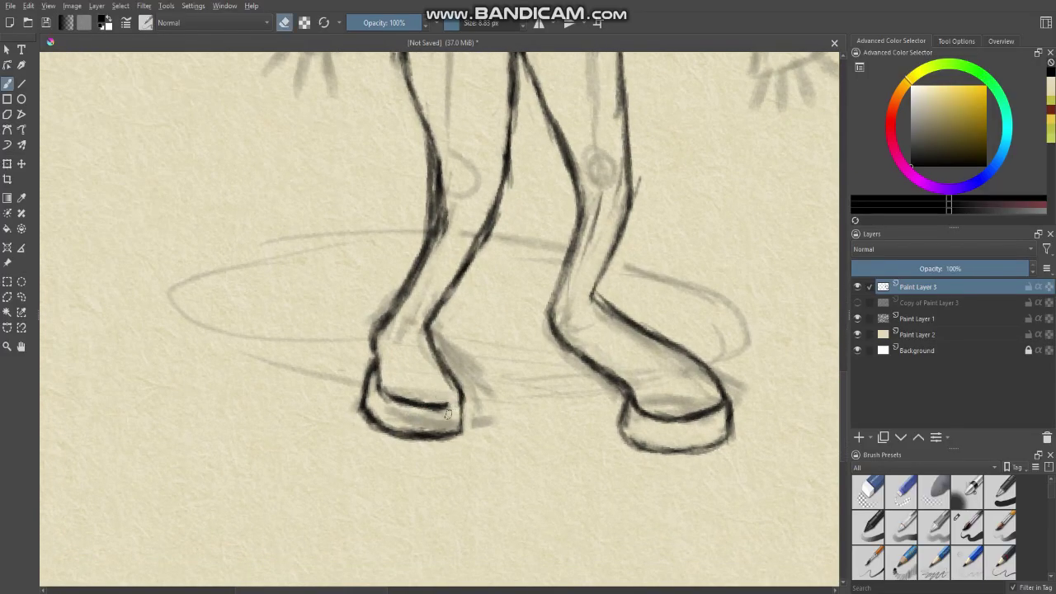
key(e)
drag(455, 408, 379, 396)
key(e)
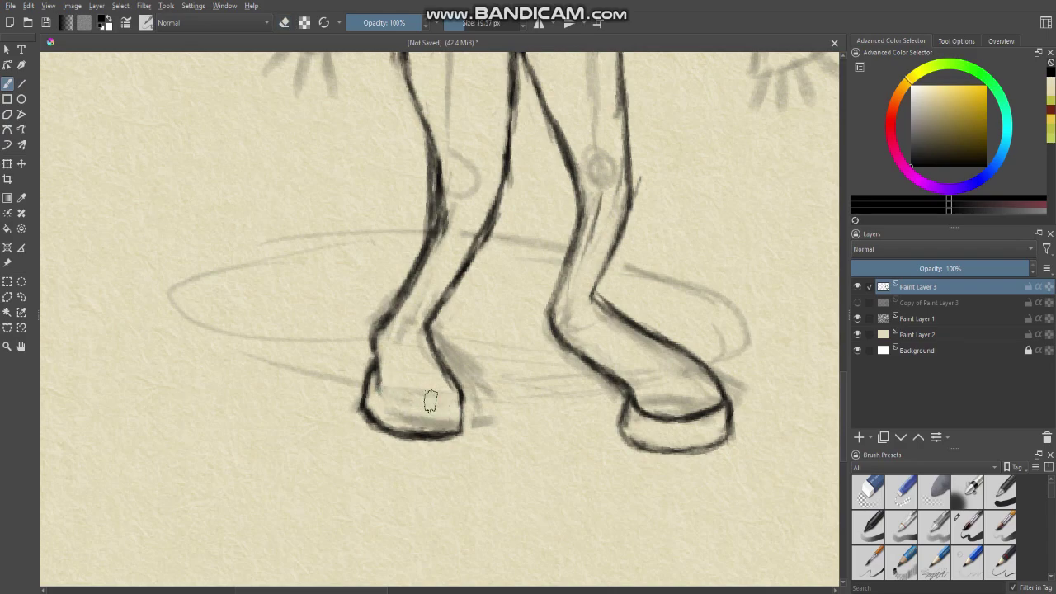
Draw a new thin sole beneath the near foot and erase the excess line at the heel
mouse_move(455, 405)
mouse_down()
mouse_move(462, 456)
mouse_move(388, 453)
mouse_move(350, 427)
mouse_up()
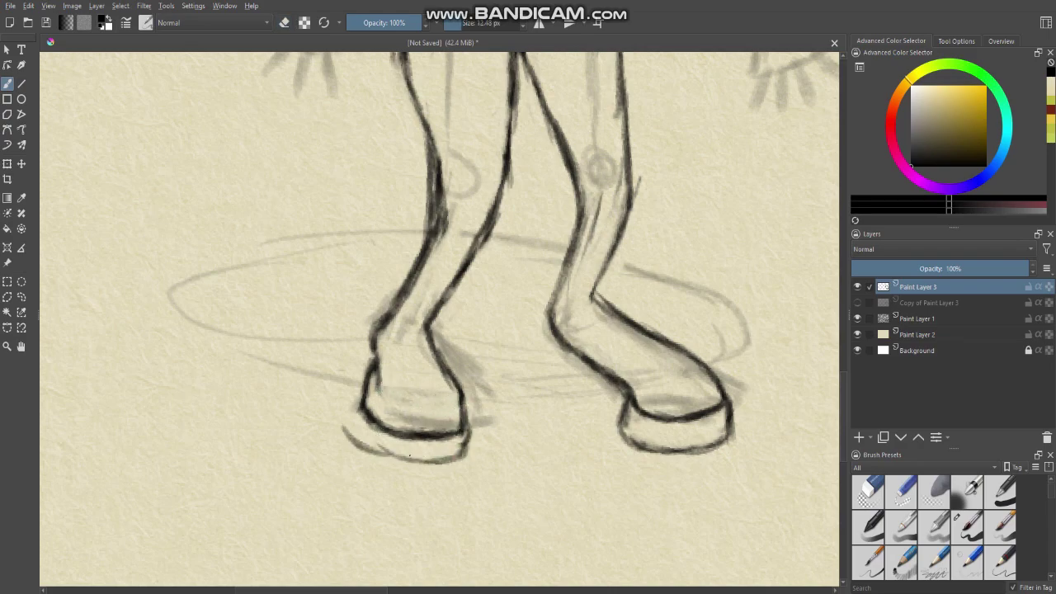
mouse_move(409, 457)
mouse_down()
mouse_move(347, 427)
mouse_move(413, 450)
mouse_up()
scroll(395, 446, down, 2)
scroll(417, 439, up, 1)
key(e)
mouse_move(404, 410)
mouse_down()
mouse_move(404, 430)
mouse_move(409, 403)
mouse_move(403, 429)
mouse_up()
key(e)
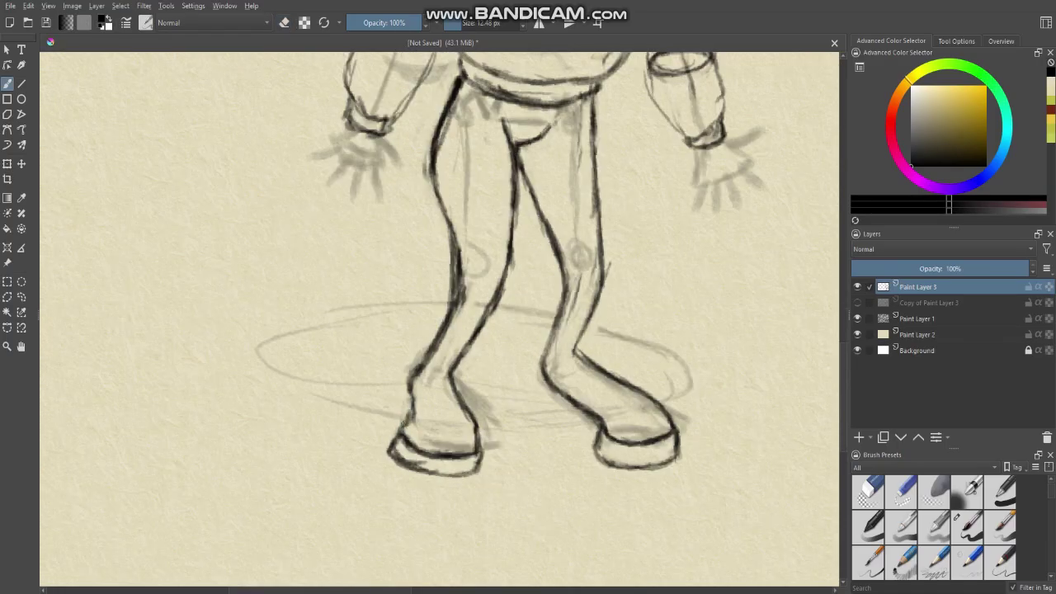
Redraw the near foot's back outline from the ankle to the heel and trim it with the eraser
drag(414, 393, 410, 420)
key(e)
drag(416, 421, 409, 415)
key(e)
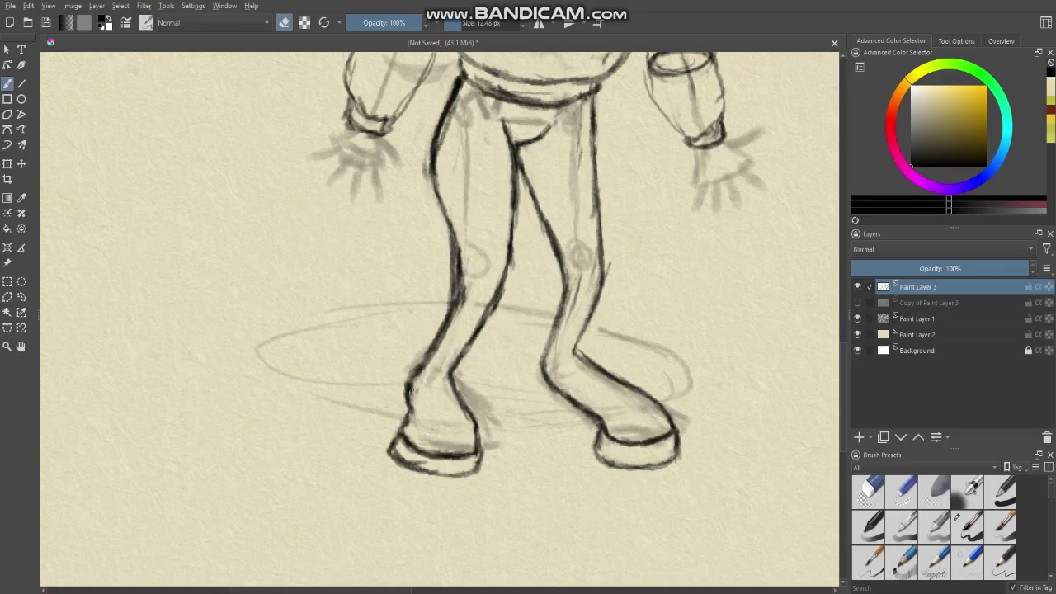
key(e)
Thin the near lower leg's outer outline by erasing along it from the calf to the ankle
scroll(415, 410, down, 3)
scroll(400, 401, up, 3)
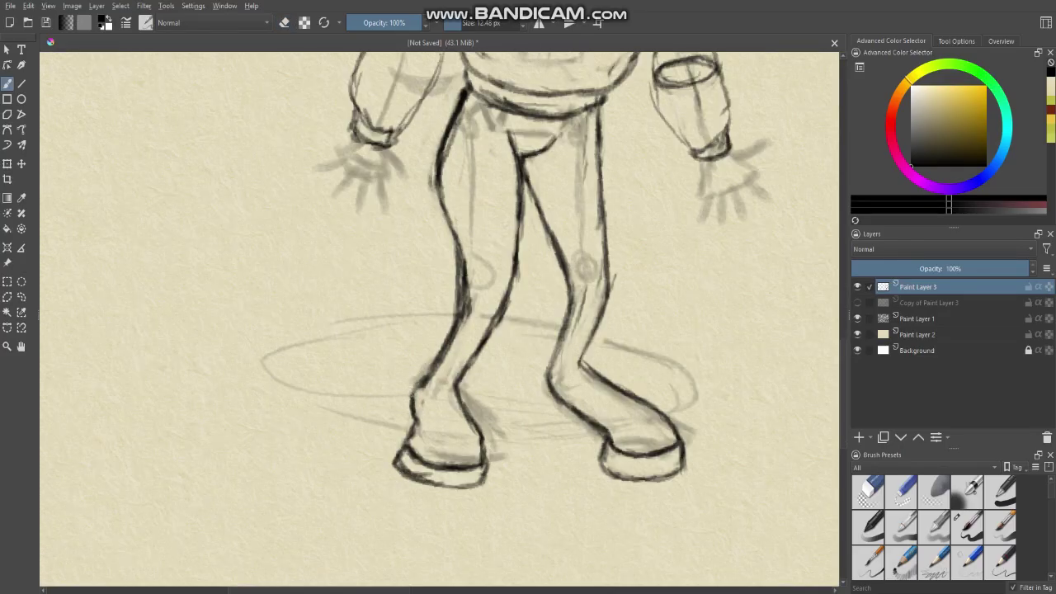
key(e)
drag(441, 363, 472, 301)
key(e)
scroll(463, 349, down, 3)
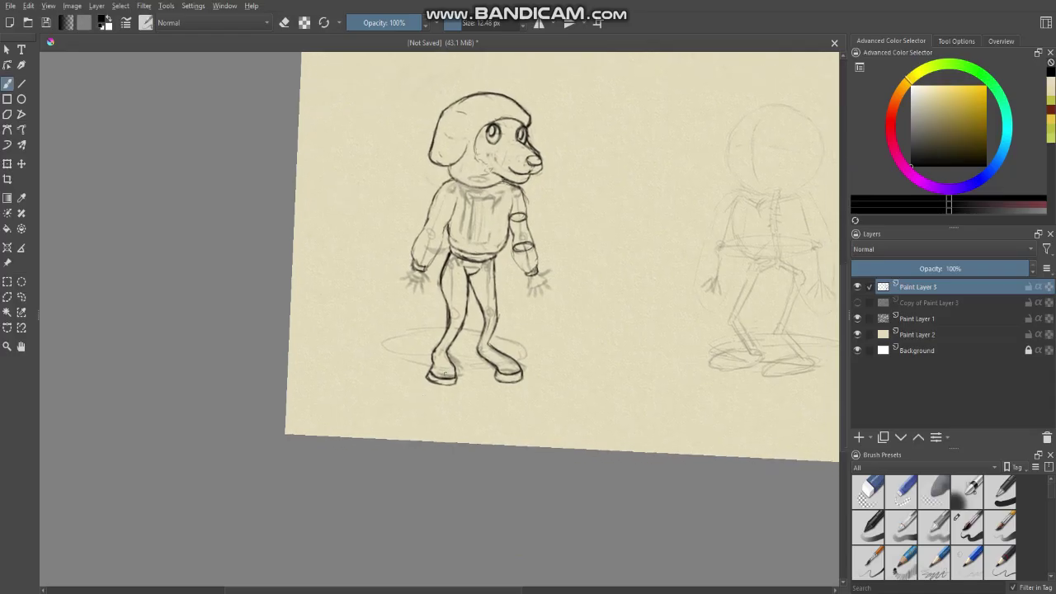
Reshape the back of the near sole into a blunt, upright heel, alternating brush and eraser
scroll(428, 396, up, 5)
key(e)
key(e)
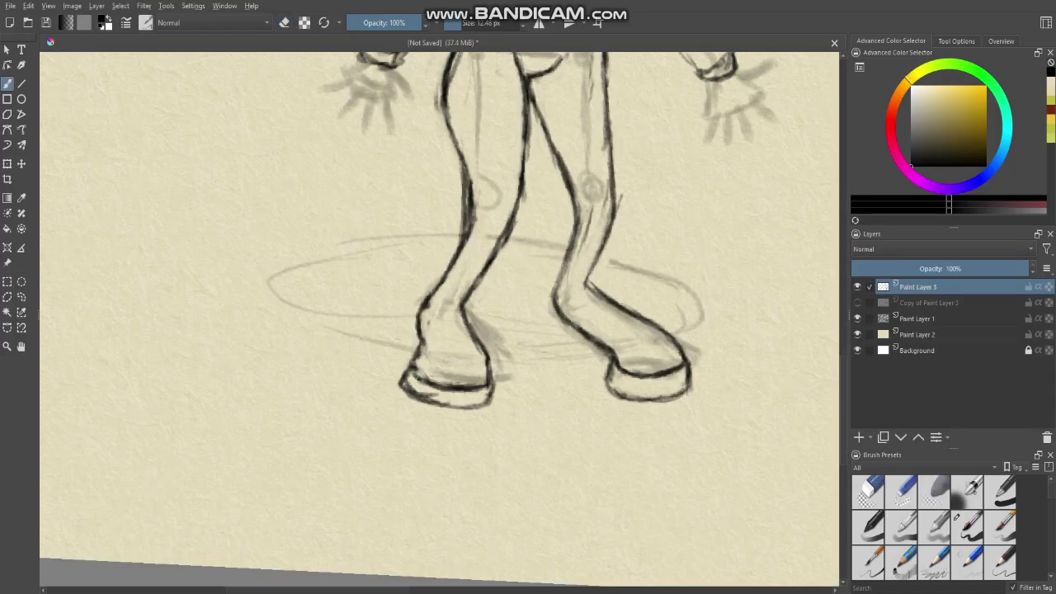
key(e)
key(e)
key(e)
key(e)
key(e)
key(e)
key(e)
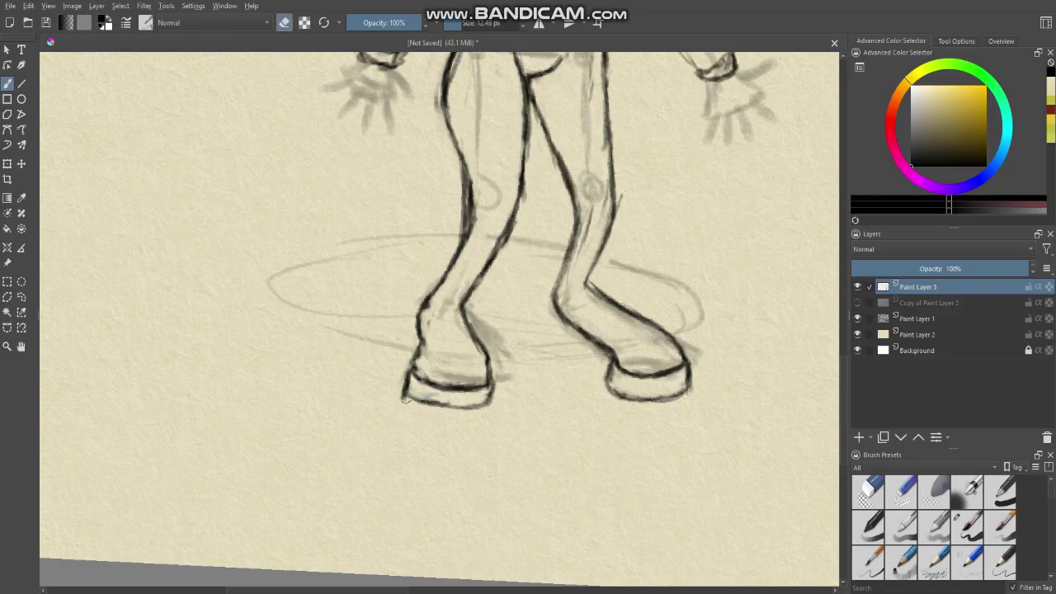
key(e)
Clean up the near sole's heel corner and bottom edge with the eraser and brush
scroll(420, 386, down, 2)
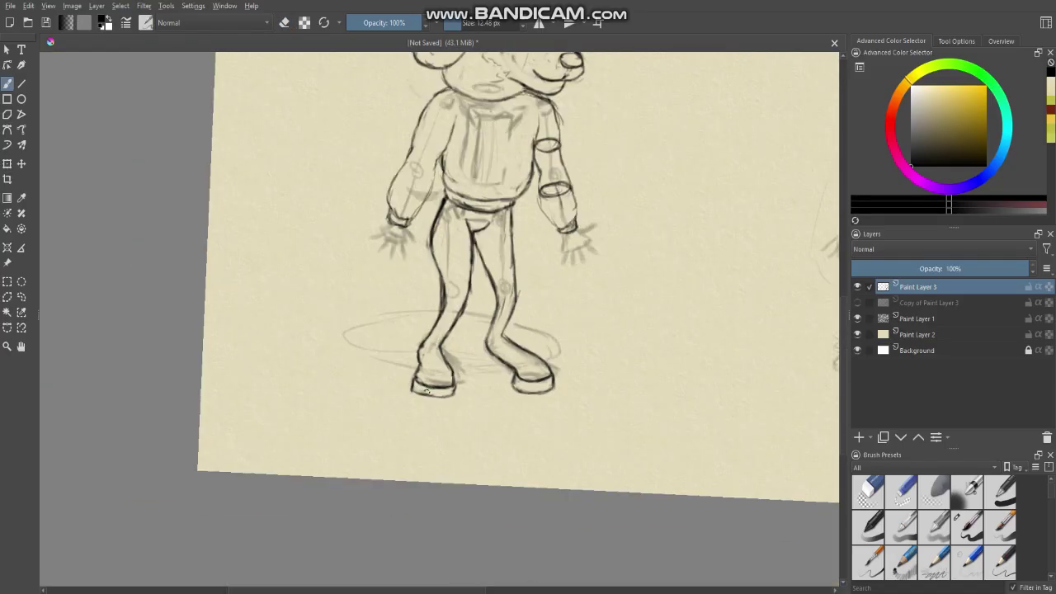
scroll(427, 384, up, 2)
key(e)
key(e)
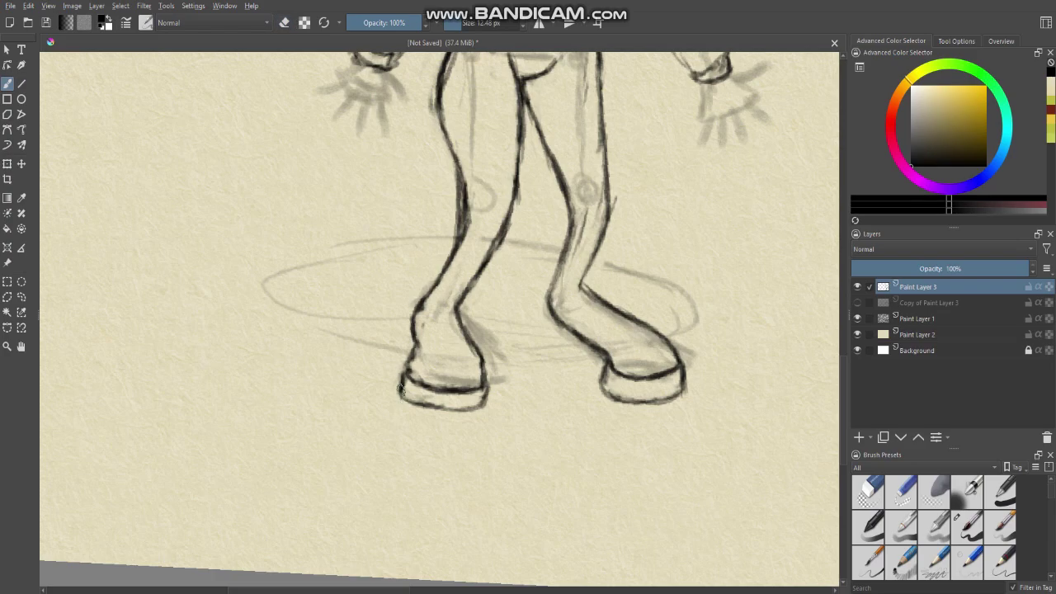
key(e)
mouse_move(405, 396)
mouse_down()
mouse_move(472, 413)
mouse_move(398, 399)
mouse_move(502, 399)
mouse_move(396, 378)
mouse_move(485, 399)
mouse_move(495, 438)
mouse_up()
key(e)
scroll(458, 408, down, 3)
scroll(458, 408, up, 4)
key(e)
key(e)
scroll(486, 395, down, 3)
Outline the far hand's thumb, fingers and palm over the faded hand sketch below the cuff
drag(446, 404, 408, 473)
drag(526, 314, 481, 349)
scroll(481, 349, up, 1)
scroll(506, 382, up, 3)
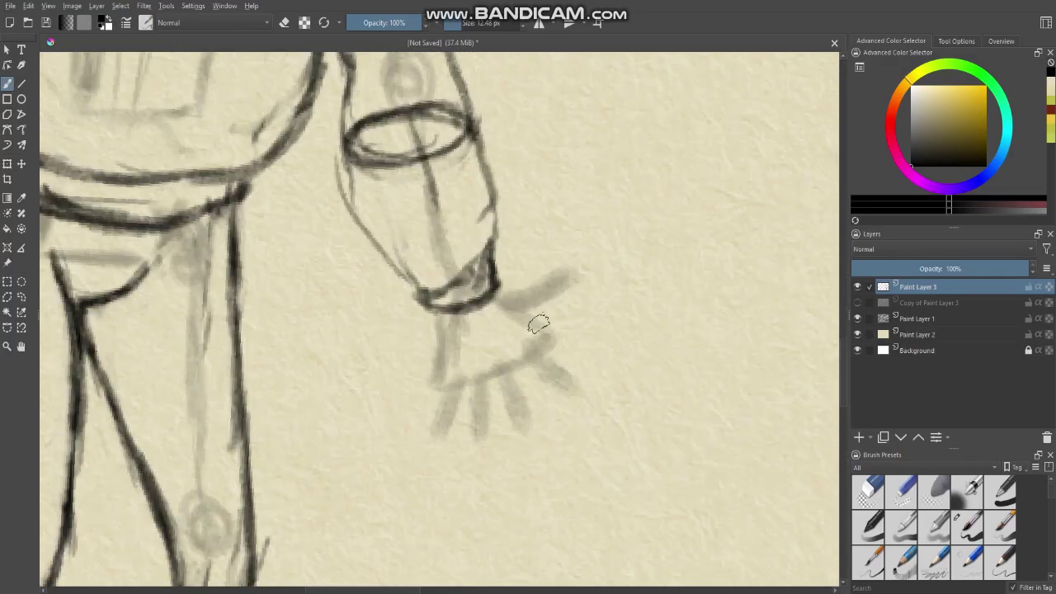
mouse_move(502, 294)
mouse_down()
mouse_move(530, 281)
mouse_move(571, 274)
mouse_up()
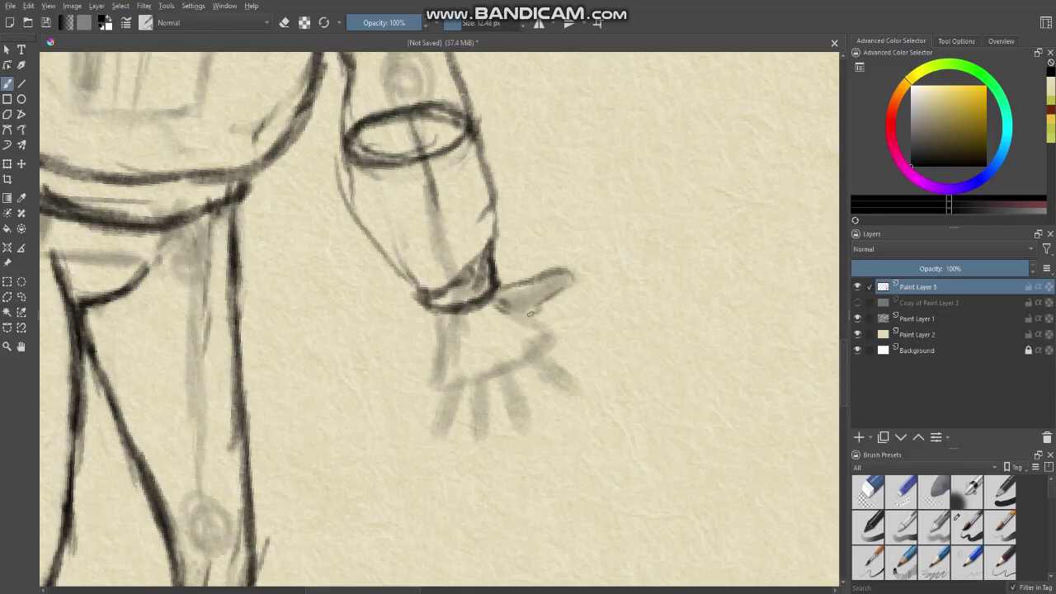
mouse_move(530, 313)
mouse_down()
mouse_move(599, 391)
mouse_move(559, 394)
mouse_move(525, 366)
mouse_move(517, 423)
mouse_up()
mouse_move(495, 383)
mouse_down()
mouse_move(507, 407)
mouse_move(500, 369)
mouse_move(485, 377)
mouse_move(491, 409)
mouse_move(458, 404)
mouse_move(457, 388)
mouse_move(429, 421)
mouse_move(442, 411)
mouse_move(442, 386)
mouse_move(447, 397)
mouse_move(428, 391)
mouse_move(444, 360)
mouse_move(446, 372)
mouse_move(432, 316)
mouse_move(447, 374)
mouse_move(440, 328)
mouse_up()
scroll(440, 327, down, 3)
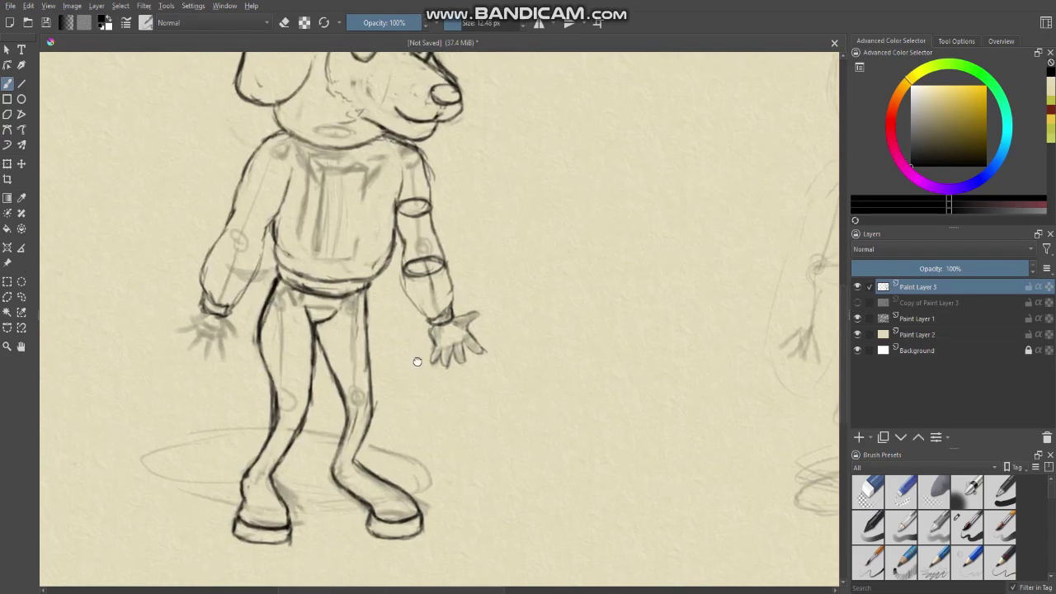
Outline the near hand's thumb, index finger and middle finger over the faded hand sketch
scroll(388, 336, up, 2)
scroll(388, 336, up, 2)
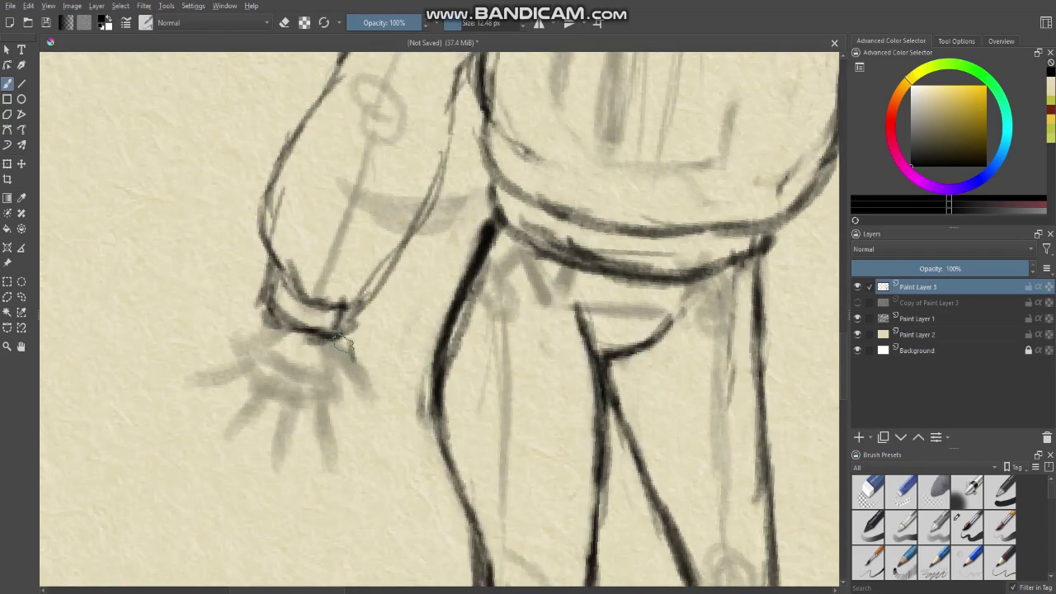
scroll(405, 326, up, 2)
mouse_move(404, 306)
mouse_down()
mouse_move(407, 358)
mouse_move(417, 353)
mouse_move(387, 320)
mouse_move(406, 350)
mouse_move(395, 338)
mouse_move(411, 412)
mouse_move(369, 352)
mouse_move(373, 398)
mouse_move(347, 358)
mouse_up()
key(e)
key(e)
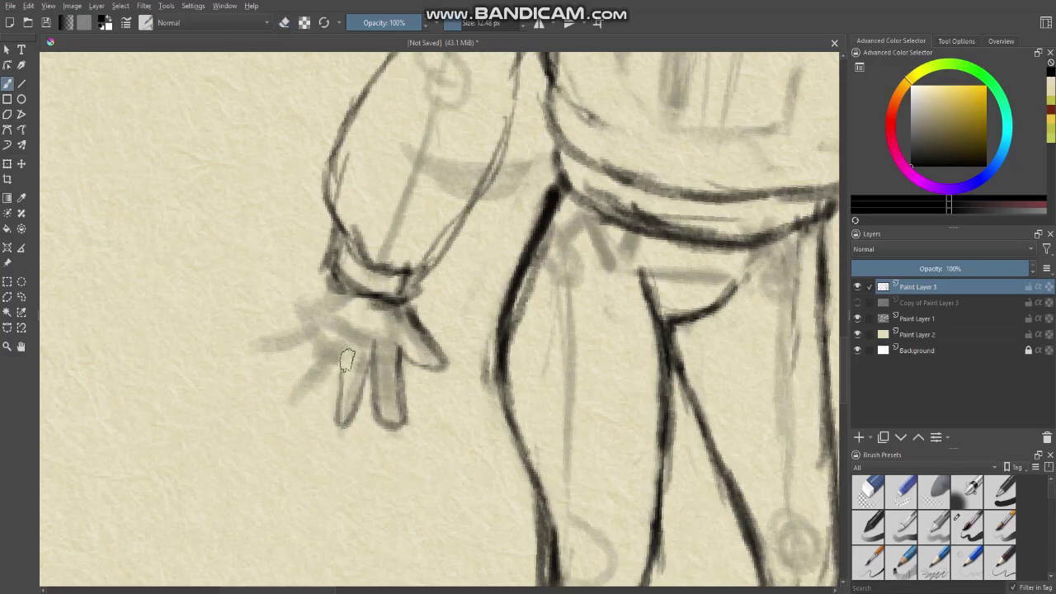
Darken the near hand's middle finger edge and outline the ring and little fingers back to the palm
drag(338, 410, 344, 353)
key(e)
key(e)
mouse_move(342, 403)
mouse_down()
mouse_move(353, 356)
mouse_move(339, 406)
mouse_move(336, 371)
mouse_move(337, 406)
mouse_up()
key(e)
key(e)
mouse_move(343, 351)
mouse_down()
mouse_move(310, 387)
mouse_move(317, 364)
mouse_move(296, 388)
mouse_move(313, 357)
mouse_up()
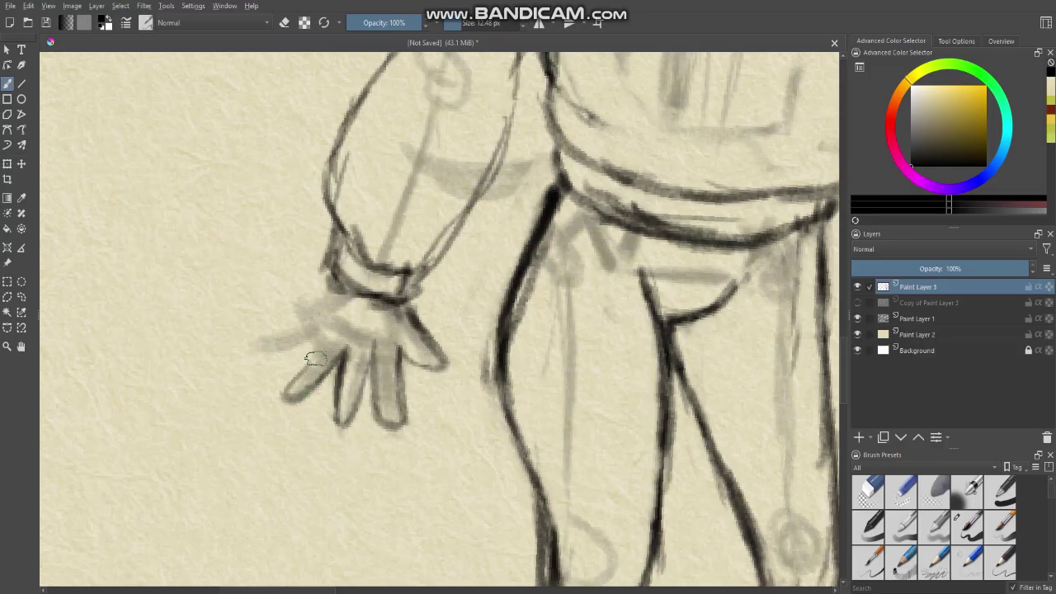
mouse_move(285, 394)
mouse_down()
mouse_move(327, 341)
mouse_move(303, 376)
mouse_move(311, 343)
mouse_move(270, 348)
mouse_move(288, 349)
mouse_move(288, 322)
mouse_move(319, 321)
mouse_move(279, 326)
mouse_move(337, 297)
mouse_up()
Erase the rough marks around the near hand's ring and little fingers and redraw their edges more cleanly
key(e)
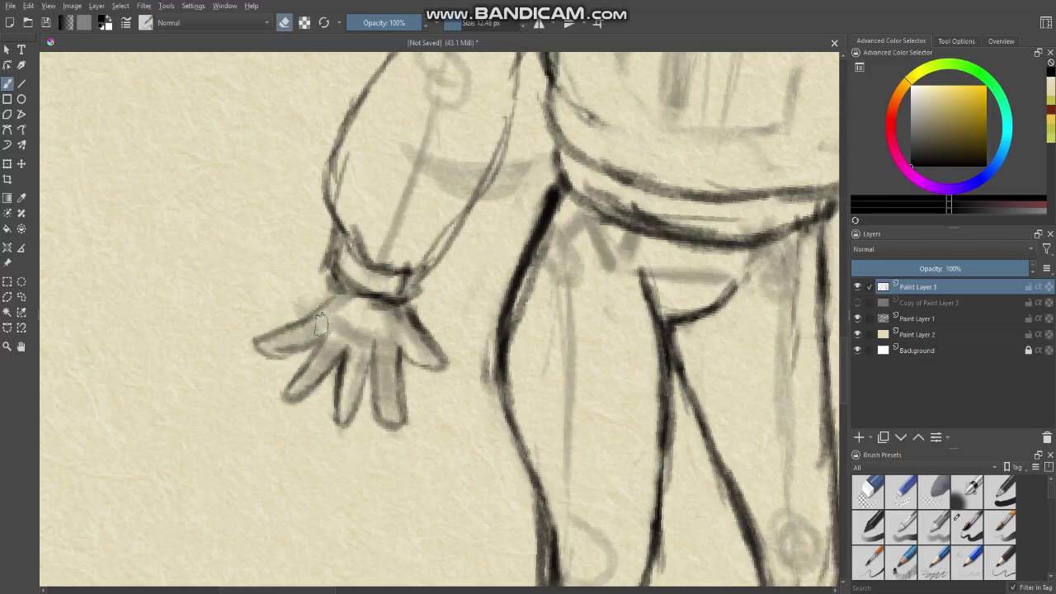
mouse_move(305, 343)
mouse_down()
mouse_move(278, 348)
mouse_move(333, 338)
mouse_up()
key(e)
key(e)
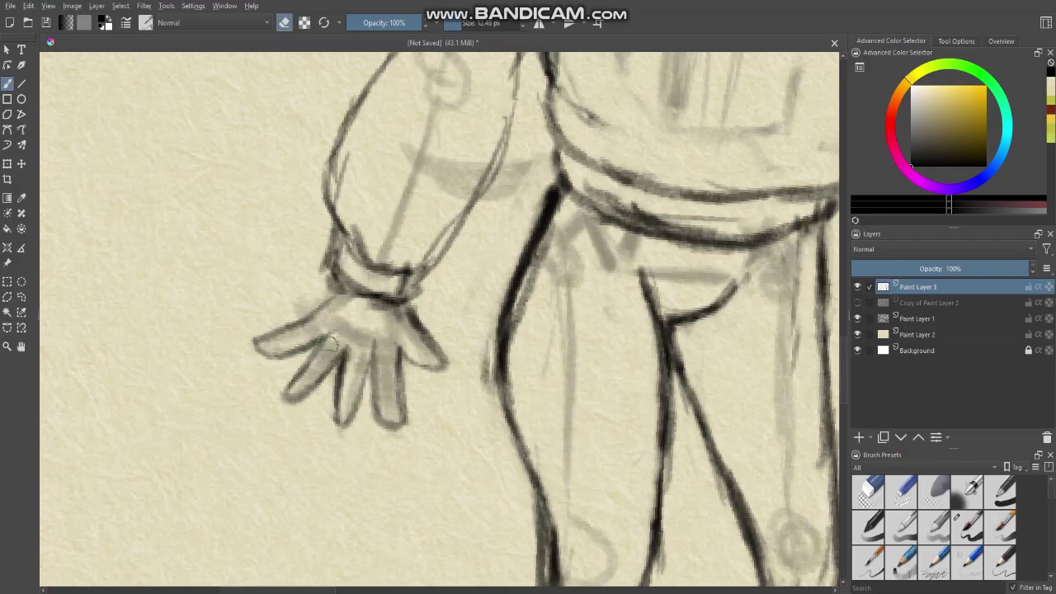
key(e)
mouse_move(302, 381)
mouse_down()
mouse_move(328, 337)
mouse_move(292, 391)
mouse_move(322, 346)
mouse_move(283, 386)
mouse_move(337, 360)
mouse_up()
key(e)
key(e)
mouse_move(298, 400)
mouse_down()
mouse_move(362, 333)
mouse_move(321, 382)
mouse_move(343, 365)
mouse_move(351, 373)
mouse_move(348, 362)
mouse_move(347, 396)
mouse_up()
key(e)
Refine the near hand's middle finger outline and join the palm's outer edge to the cuff
drag(344, 353, 340, 405)
key(e)
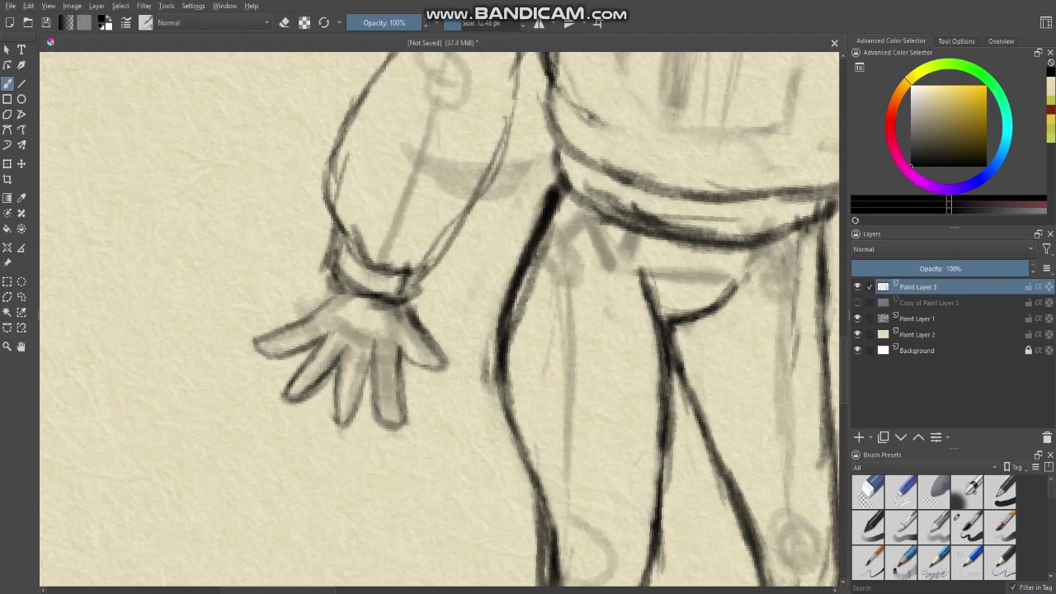
mouse_move(340, 361)
mouse_down()
mouse_move(335, 409)
mouse_move(352, 420)
mouse_move(342, 405)
mouse_move(350, 421)
mouse_move(363, 378)
mouse_move(356, 404)
mouse_up()
key(e)
key(e)
key(e)
mouse_move(374, 338)
mouse_down()
mouse_move(369, 353)
mouse_move(335, 354)
mouse_up()
key(e)
scroll(381, 360, down, 3)
scroll(330, 330, up, 3)
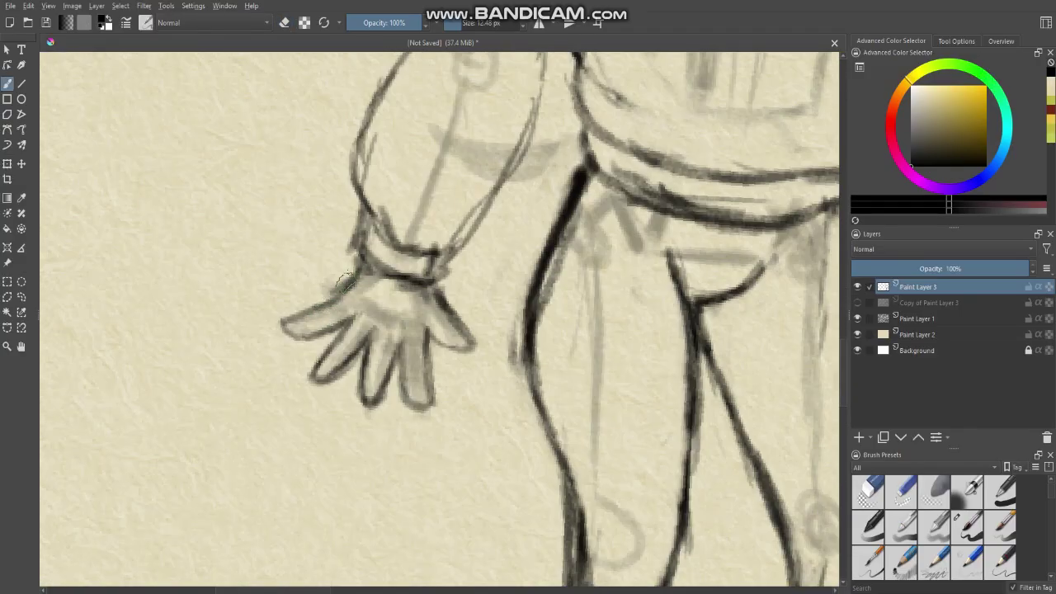
scroll(350, 280, down, 5)
scroll(337, 361, up, 5)
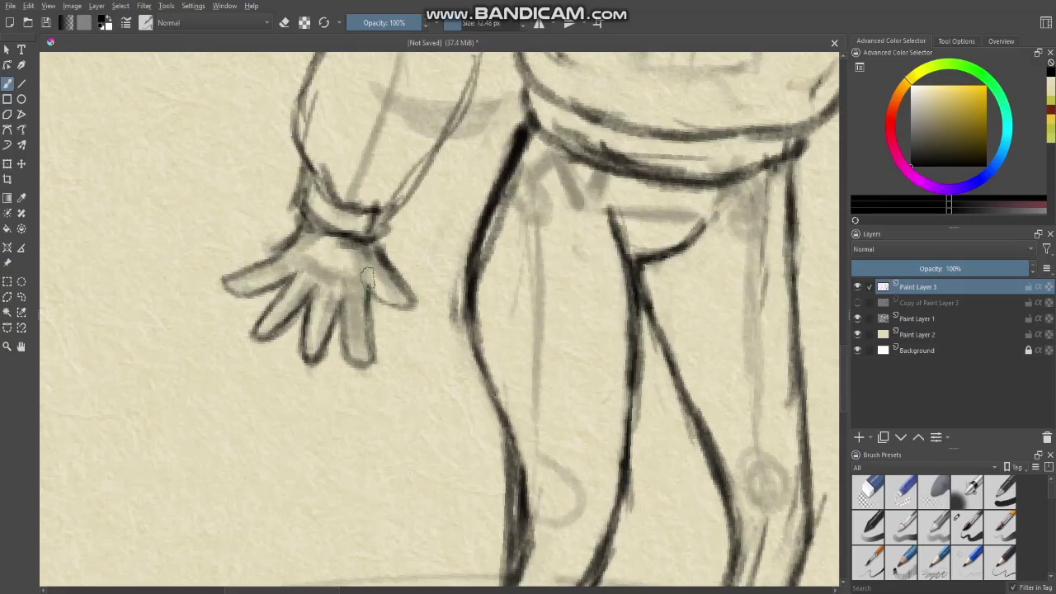
scroll(381, 289, down, 5)
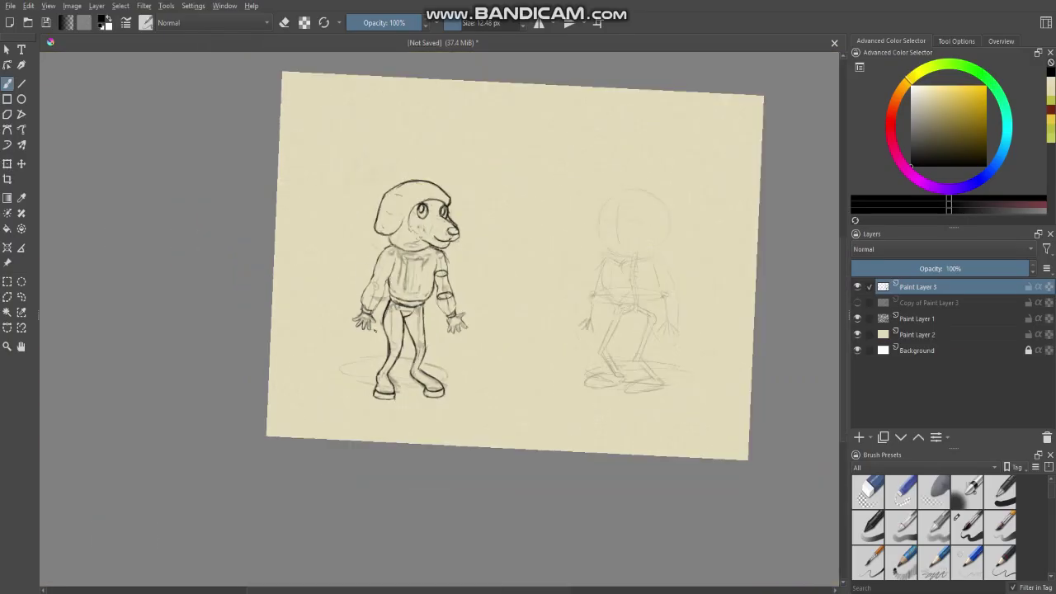
scroll(355, 374, up, 3)
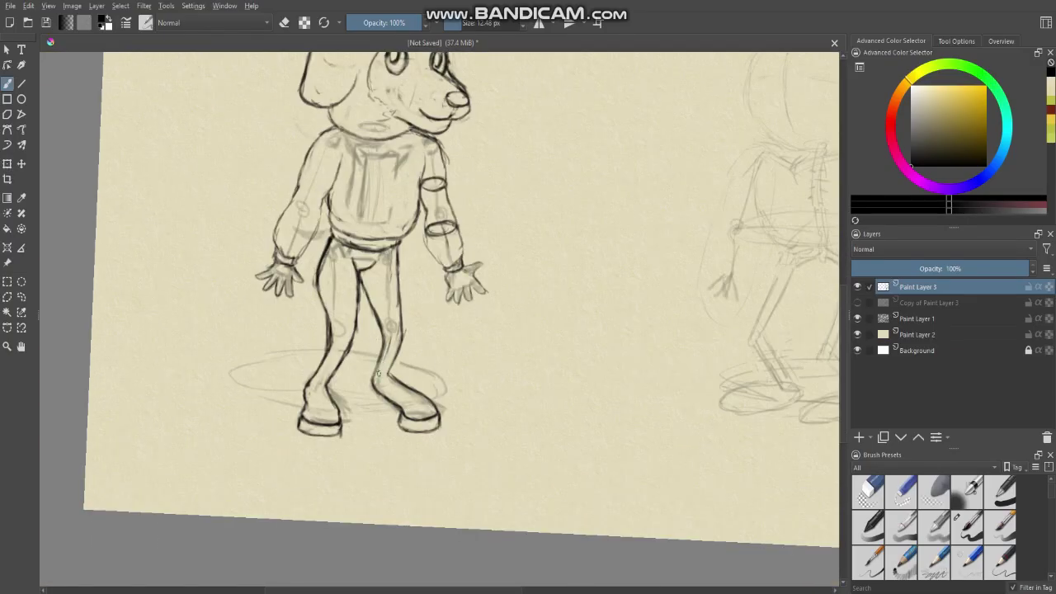
scroll(355, 374, down, 3)
scroll(355, 374, up, 1)
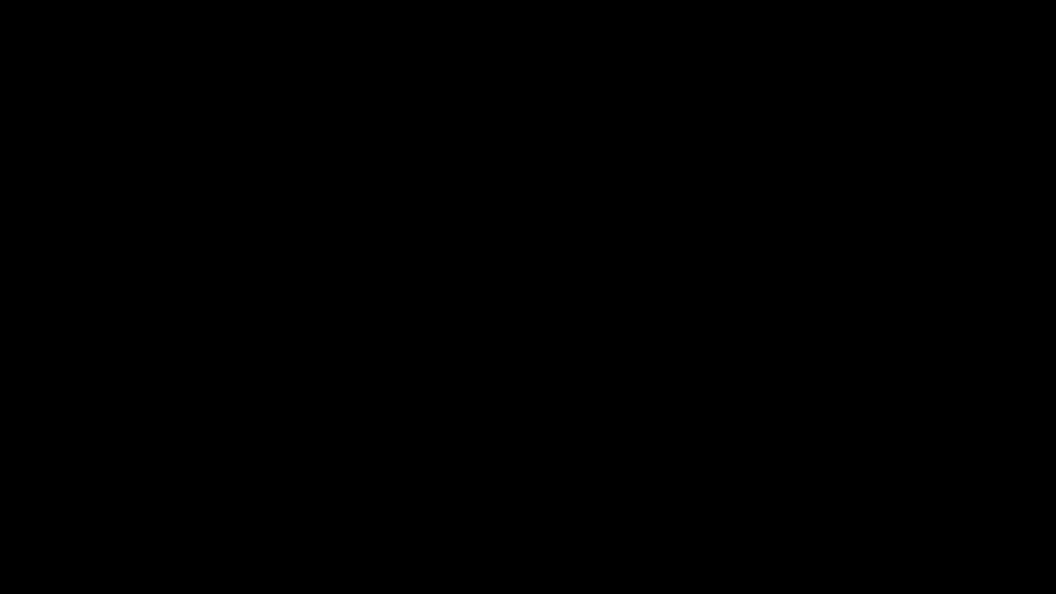